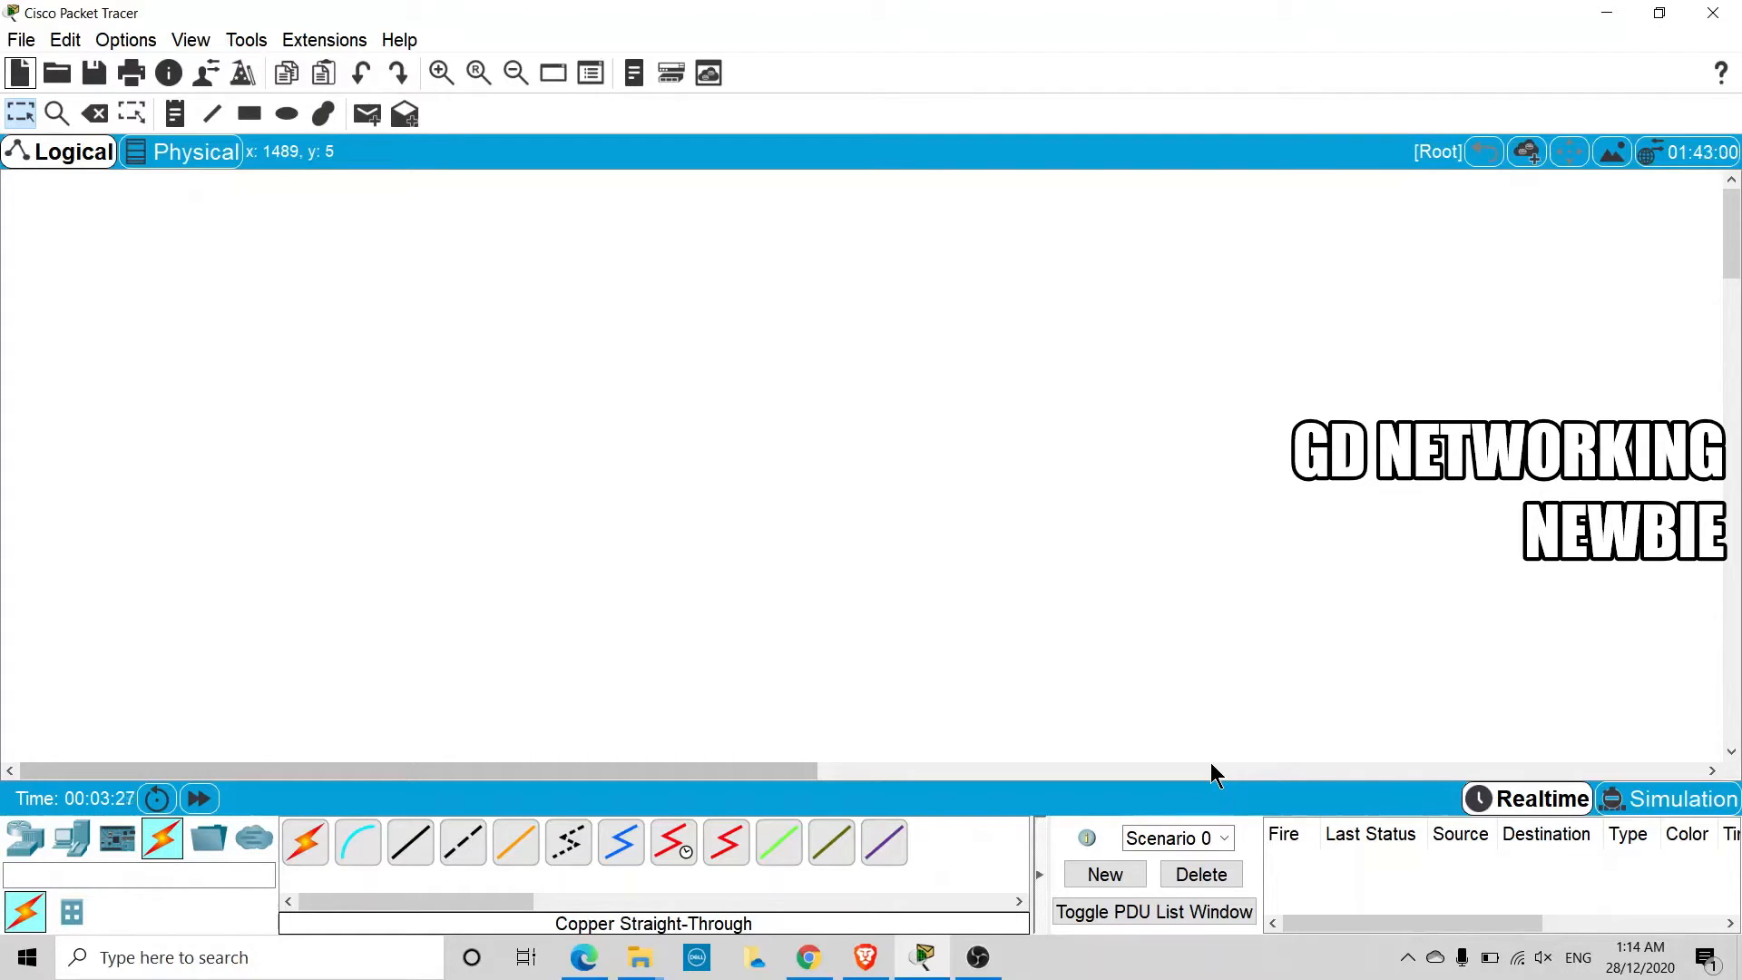
Place two generic PCs in the empty workspace, one directly below the other
{"action": "left_click", "coordinate": [76, 846]}
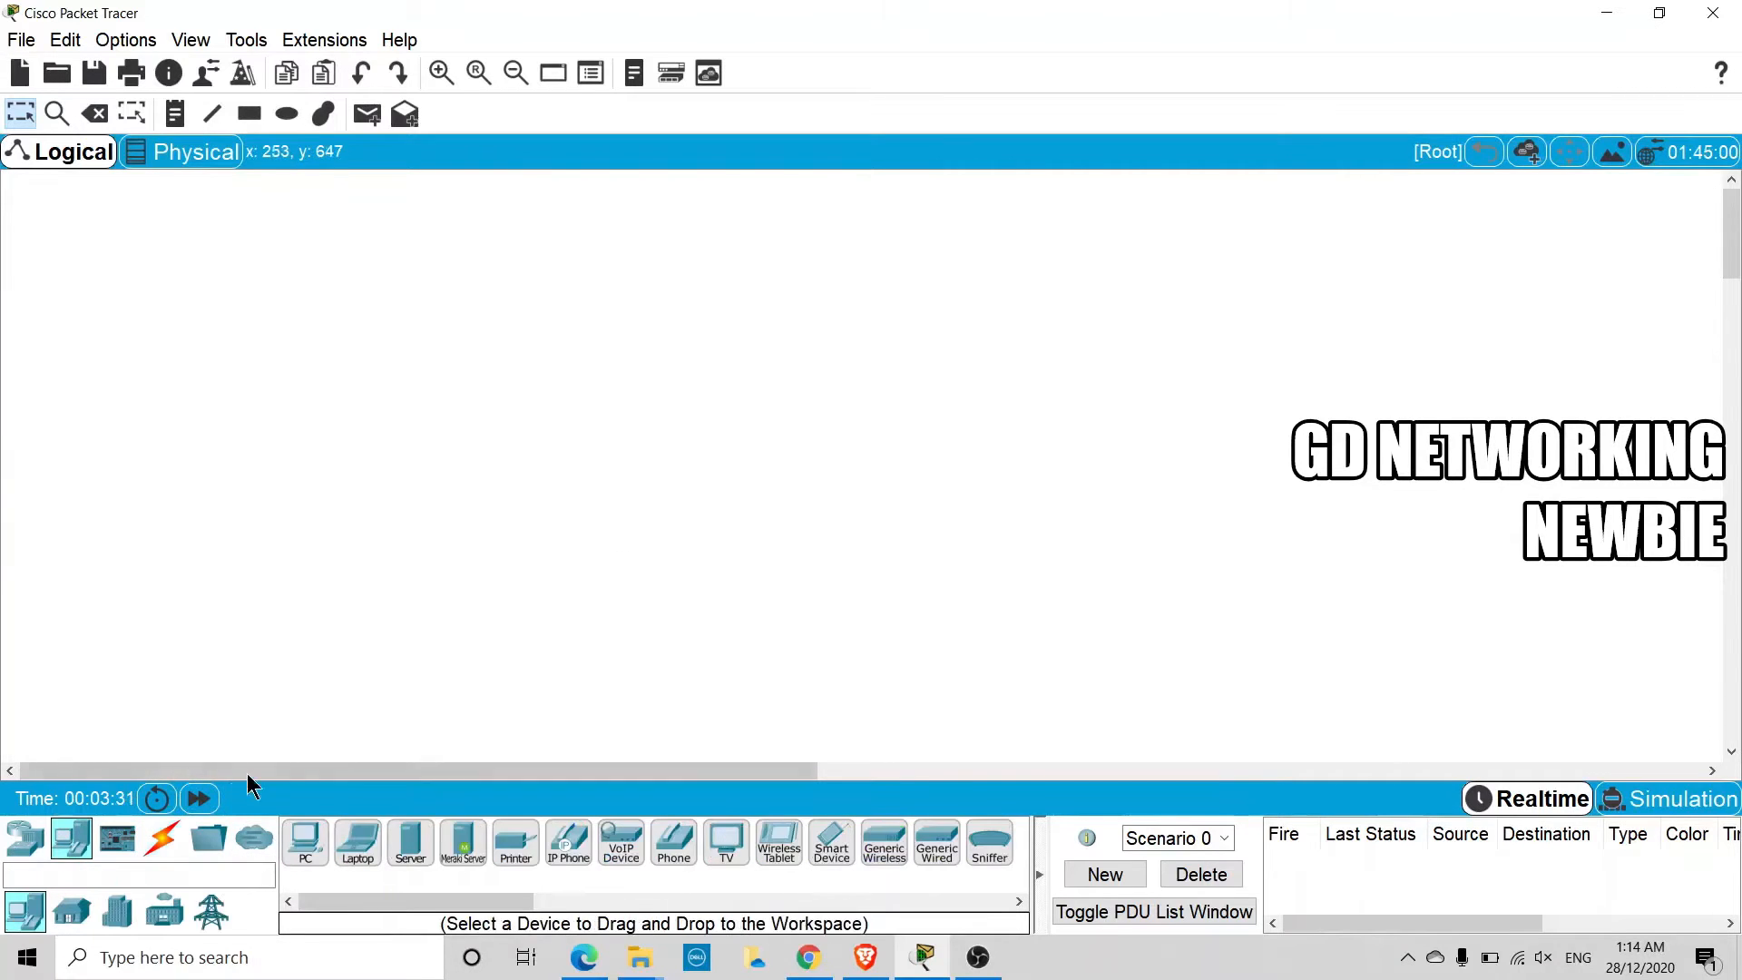
{"action": "left_click_drag", "start_coordinate": [306, 842], "coordinate": [265, 508]}
{"action": "left_click", "coordinate": [253, 351]}
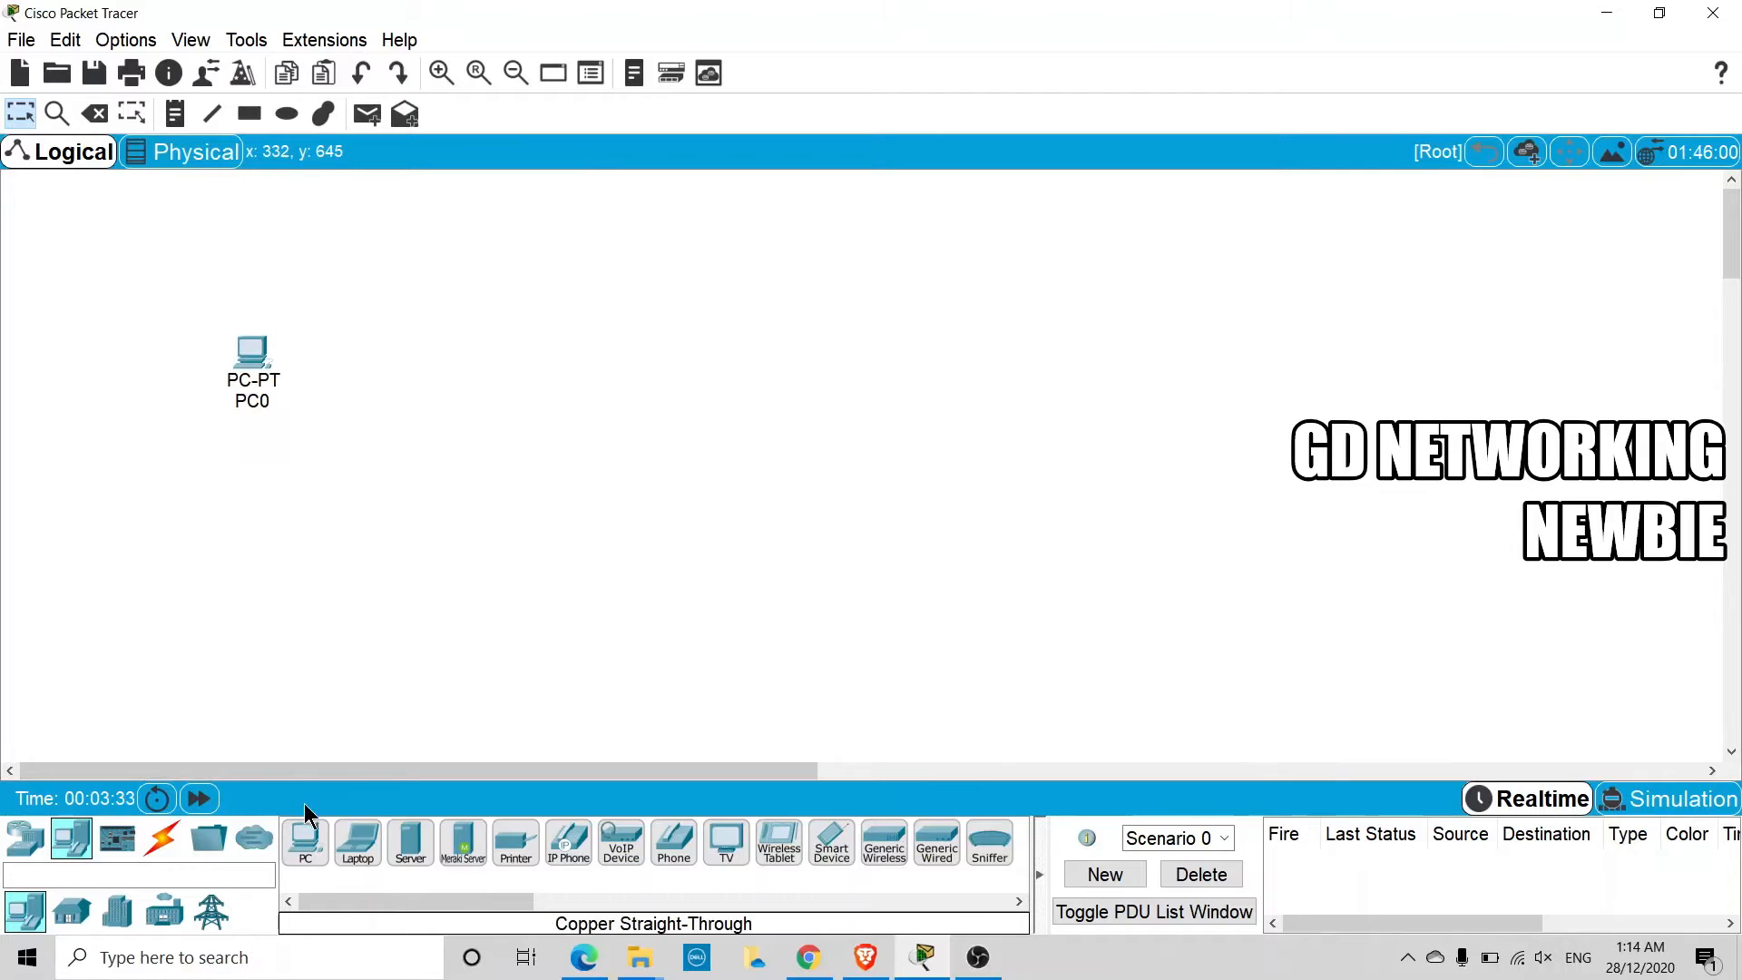
{"action": "left_click", "coordinate": [306, 839]}
{"action": "left_click", "coordinate": [251, 451]}
{"action": "left_click", "coordinate": [249, 452]}
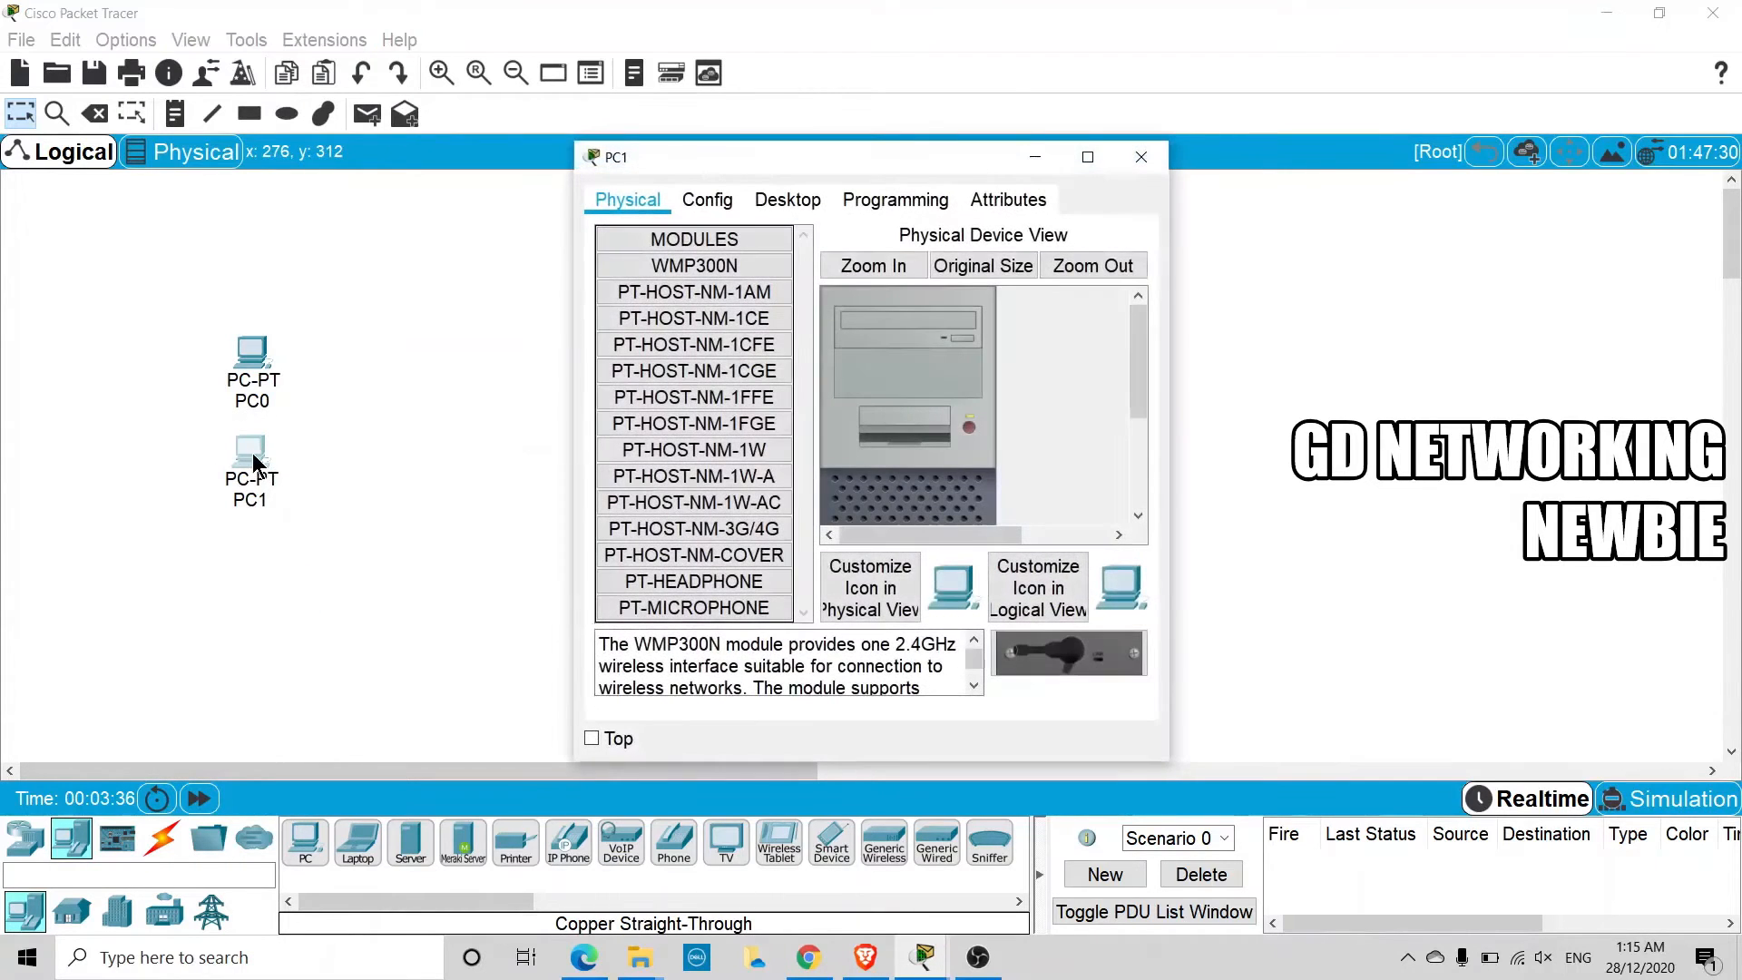
{"action": "left_click", "coordinate": [1140, 158]}
Add a server to the right of the PCs and a 2960-24TT switch between them, roughly level with each other
{"action": "left_click", "coordinate": [423, 844]}
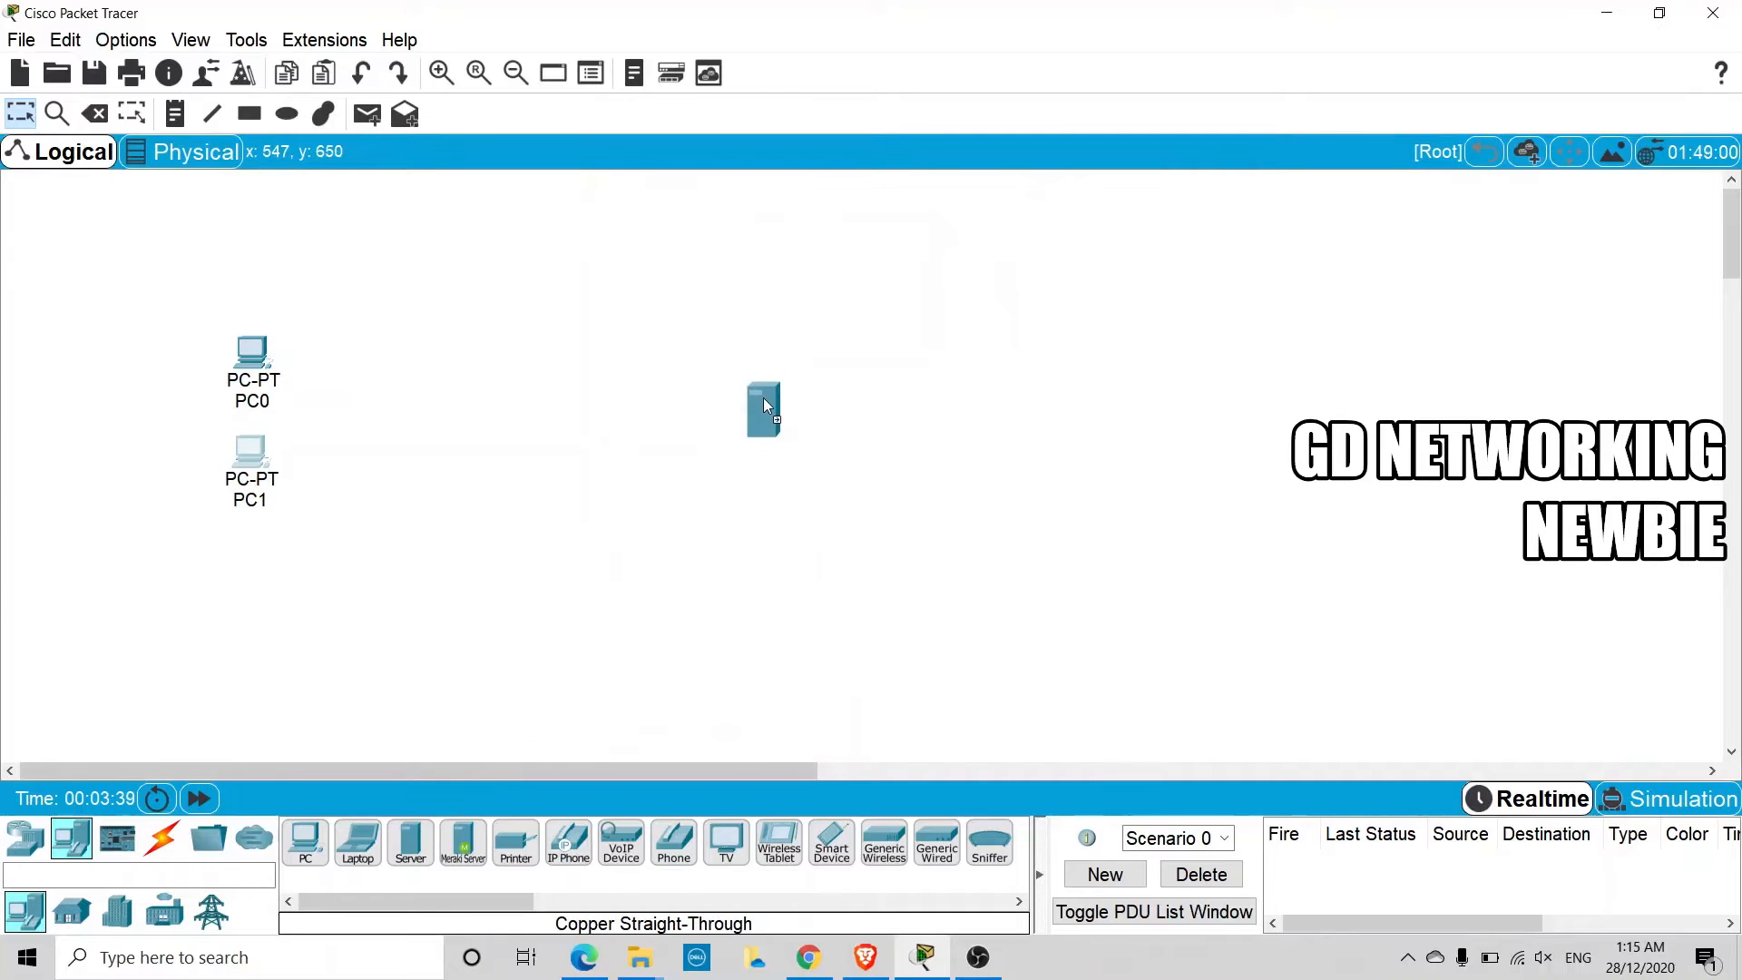
{"action": "left_click", "coordinate": [699, 383]}
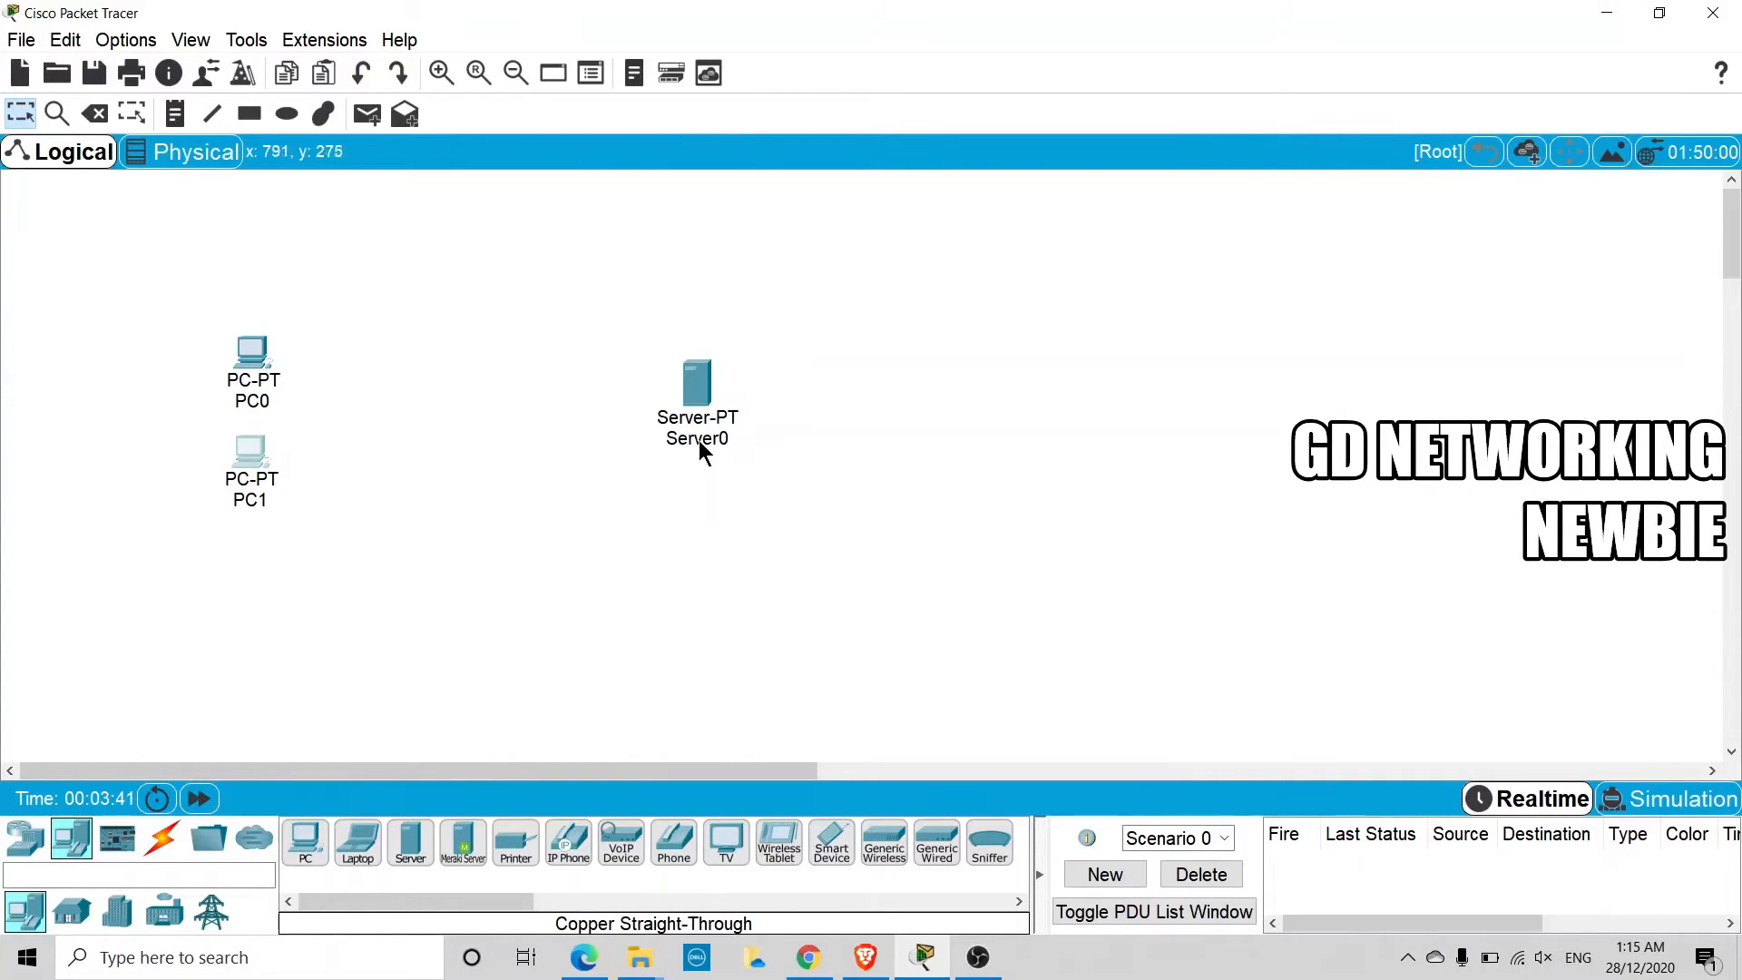
{"action": "left_click", "coordinate": [24, 839]}
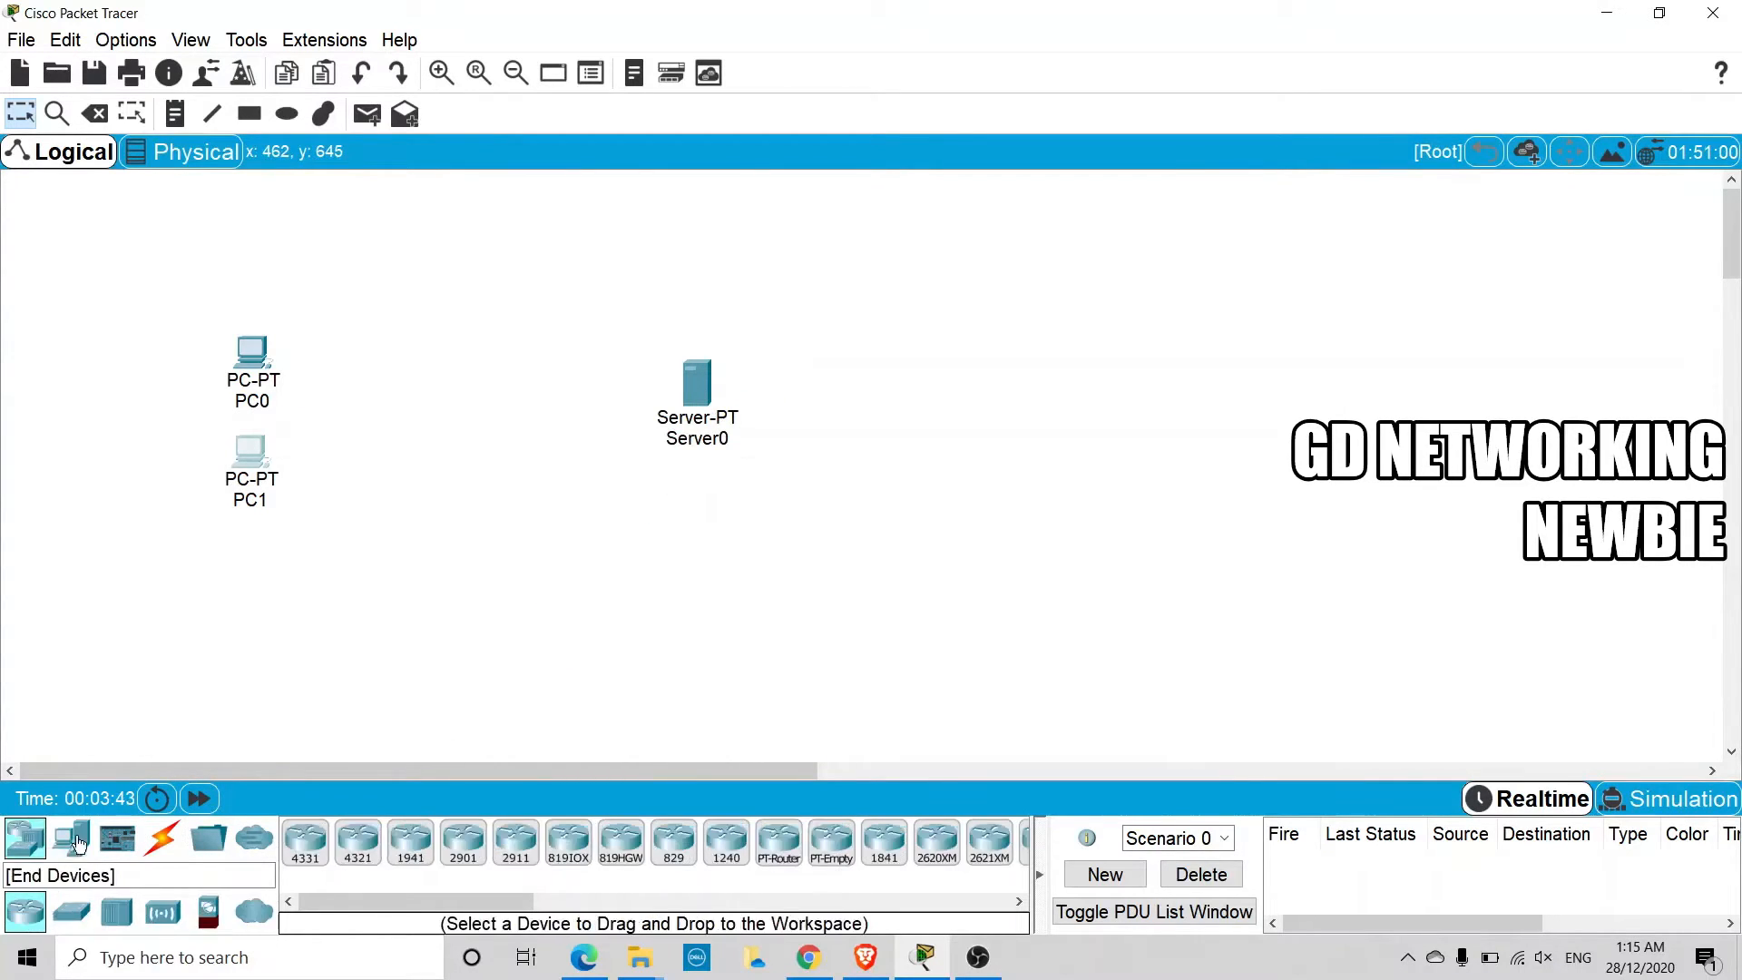
{"action": "left_click_drag", "start_coordinate": [76, 918], "coordinate": [453, 434]}
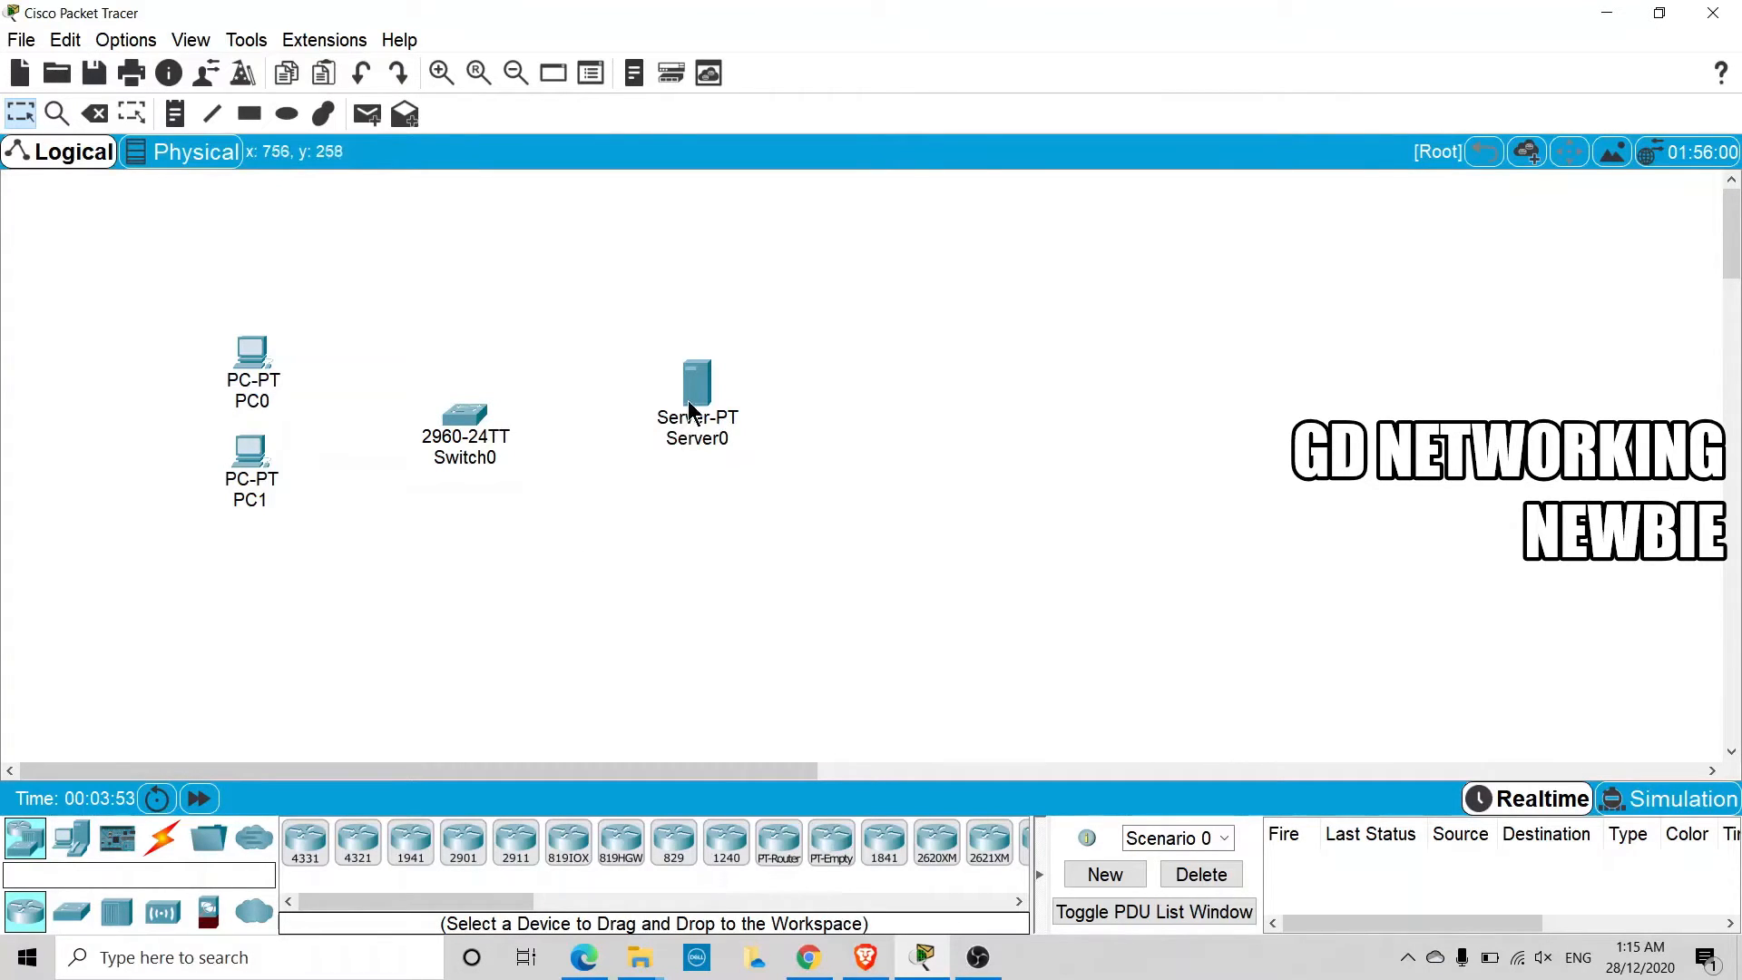
{"action": "left_click_drag", "start_coordinate": [688, 400], "coordinate": [689, 412]}
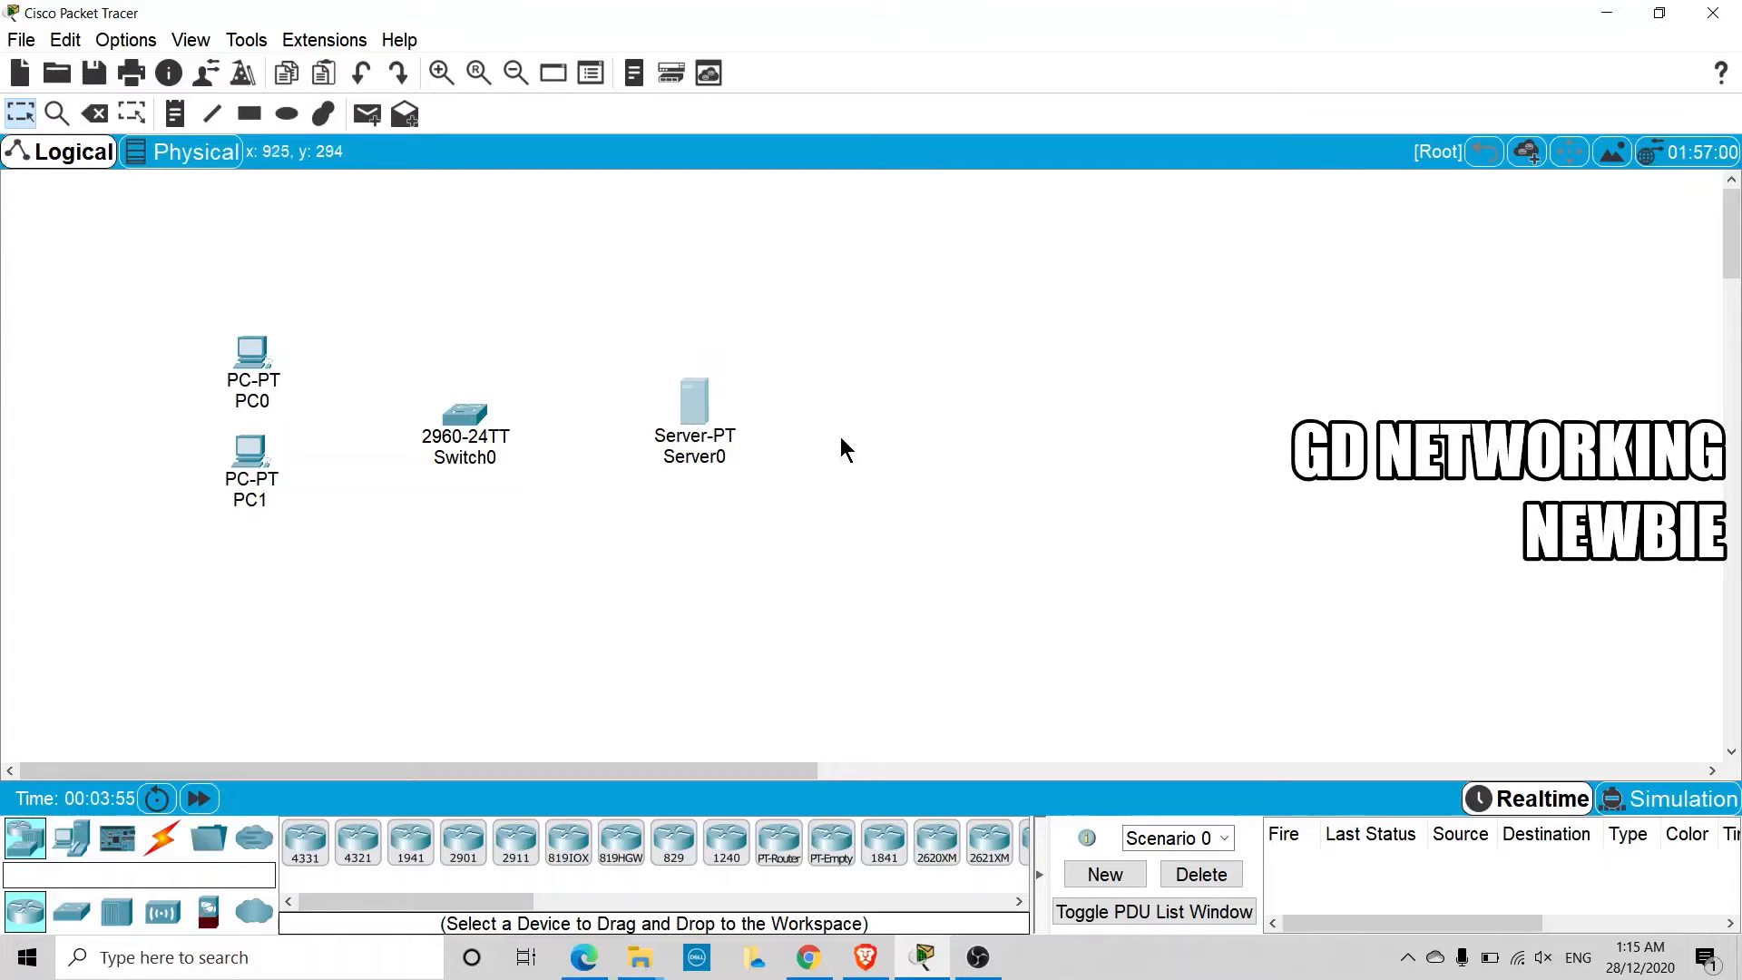
{"action": "left_click", "coordinate": [856, 408]}
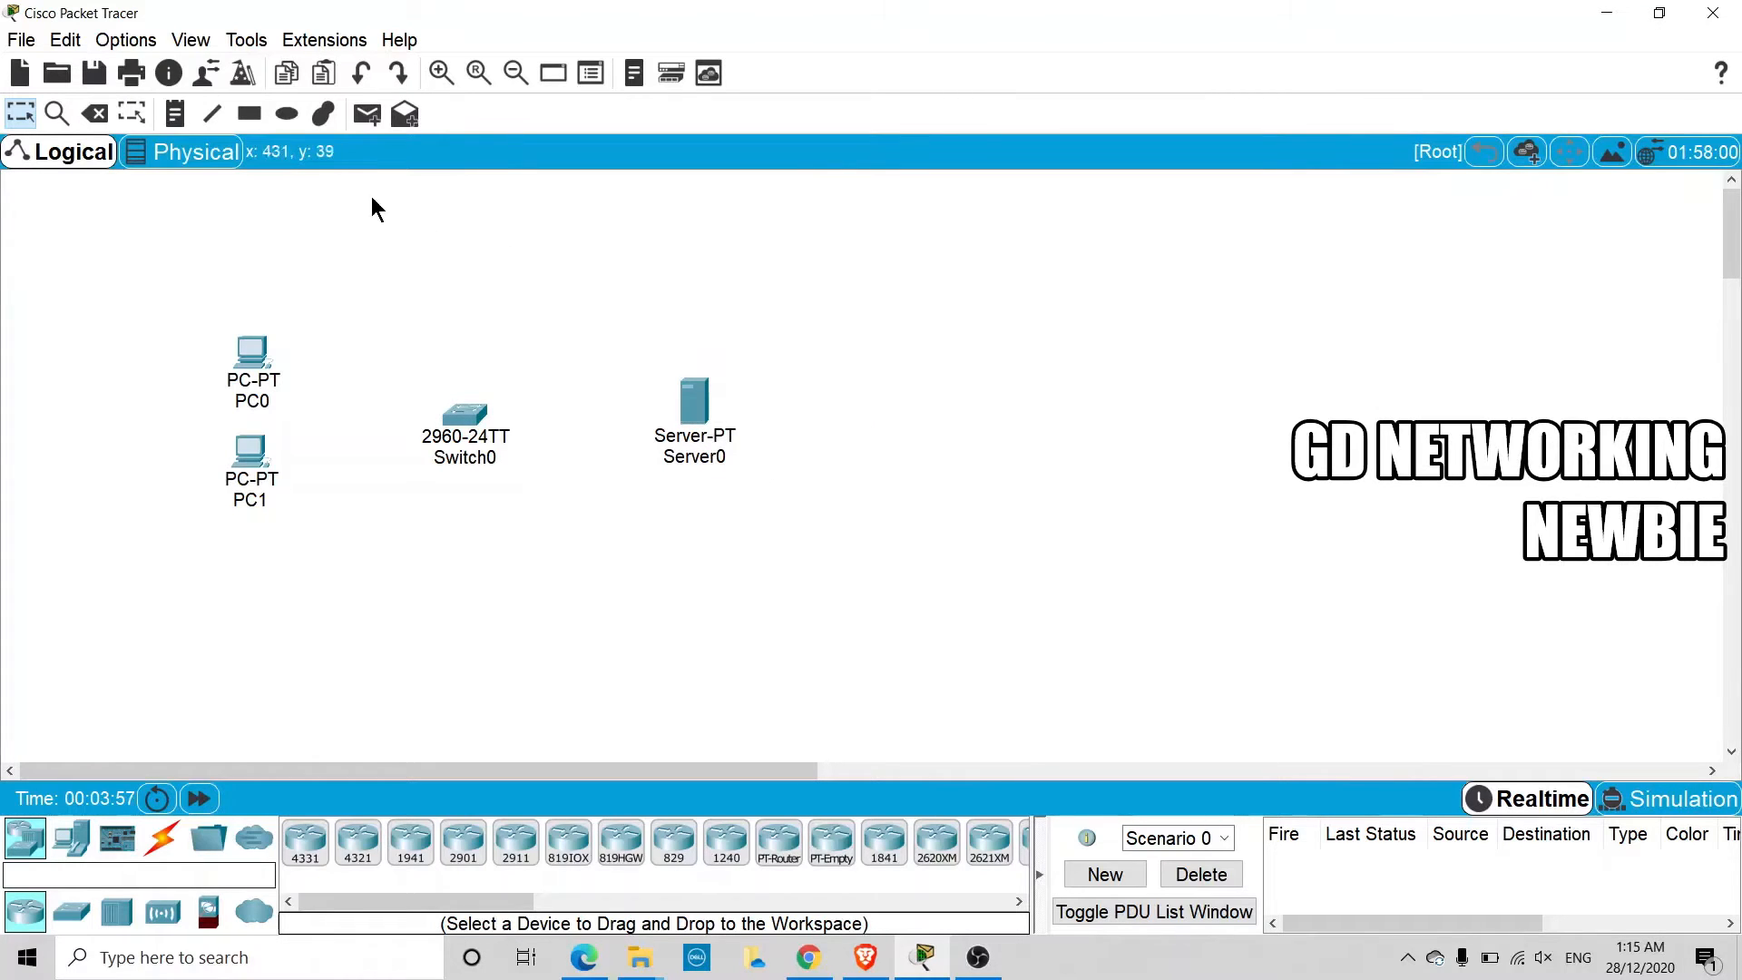
Add a text note reading 192.168.10.1 and position it just above the server
{"action": "left_click", "coordinate": [175, 114]}
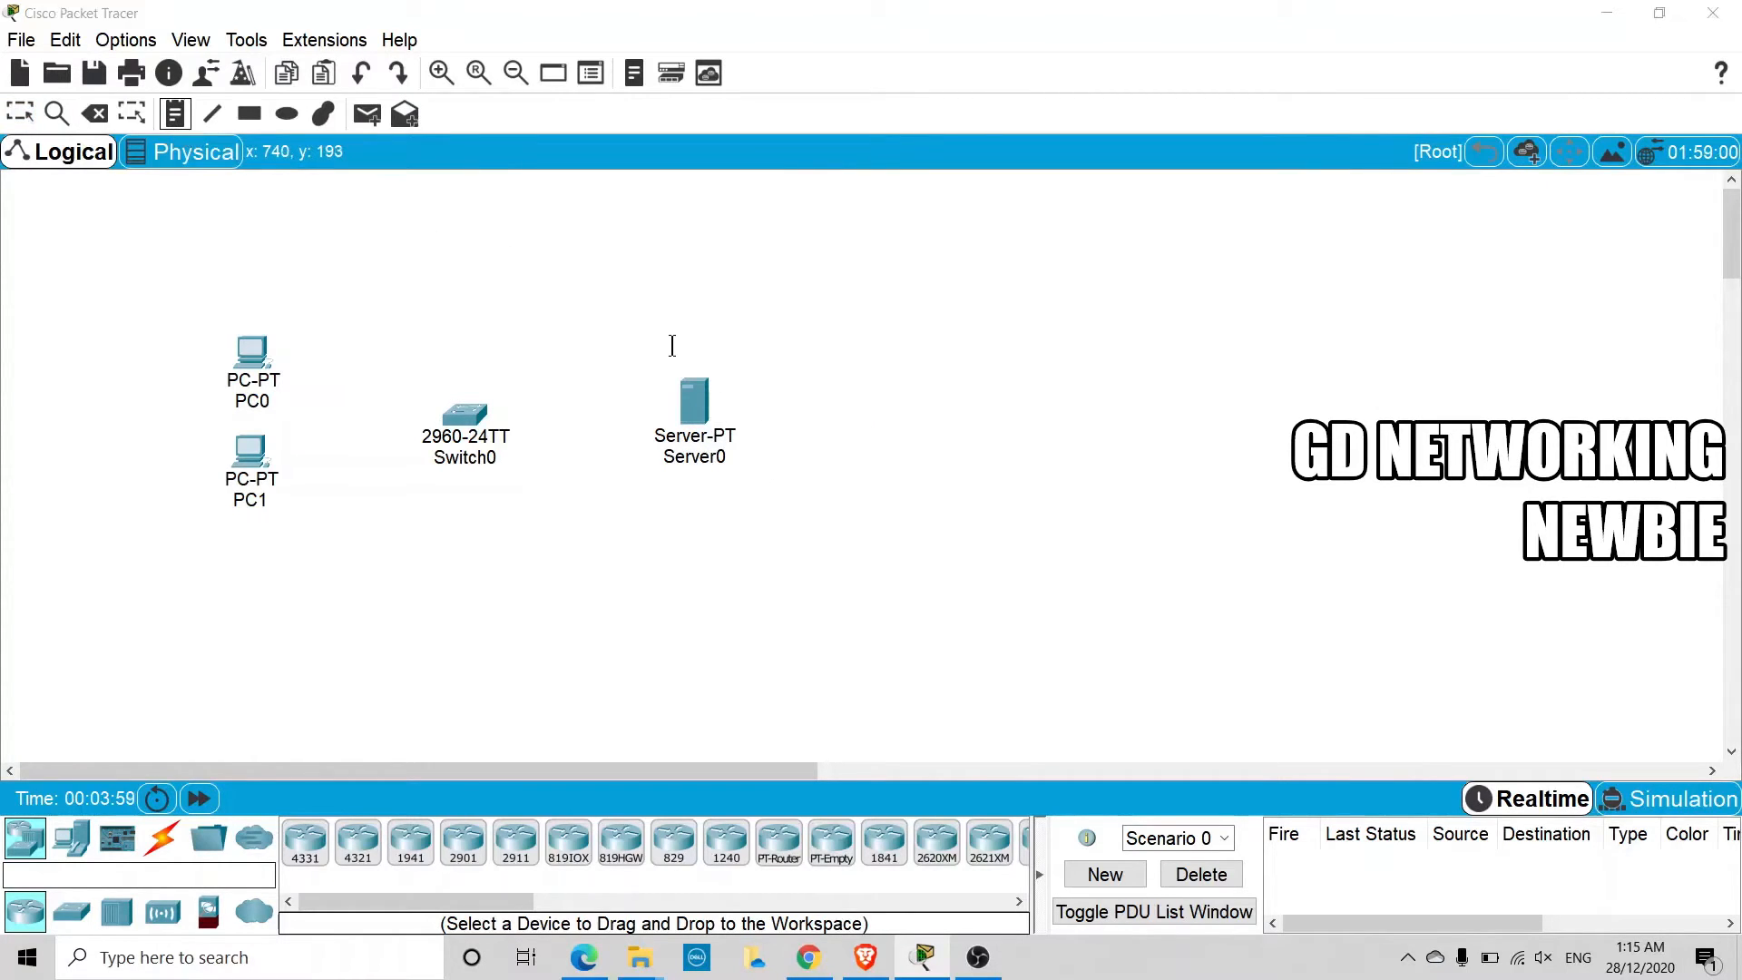
{"action": "left_click", "coordinate": [672, 345]}
{"action": "type", "text": "192.1"}
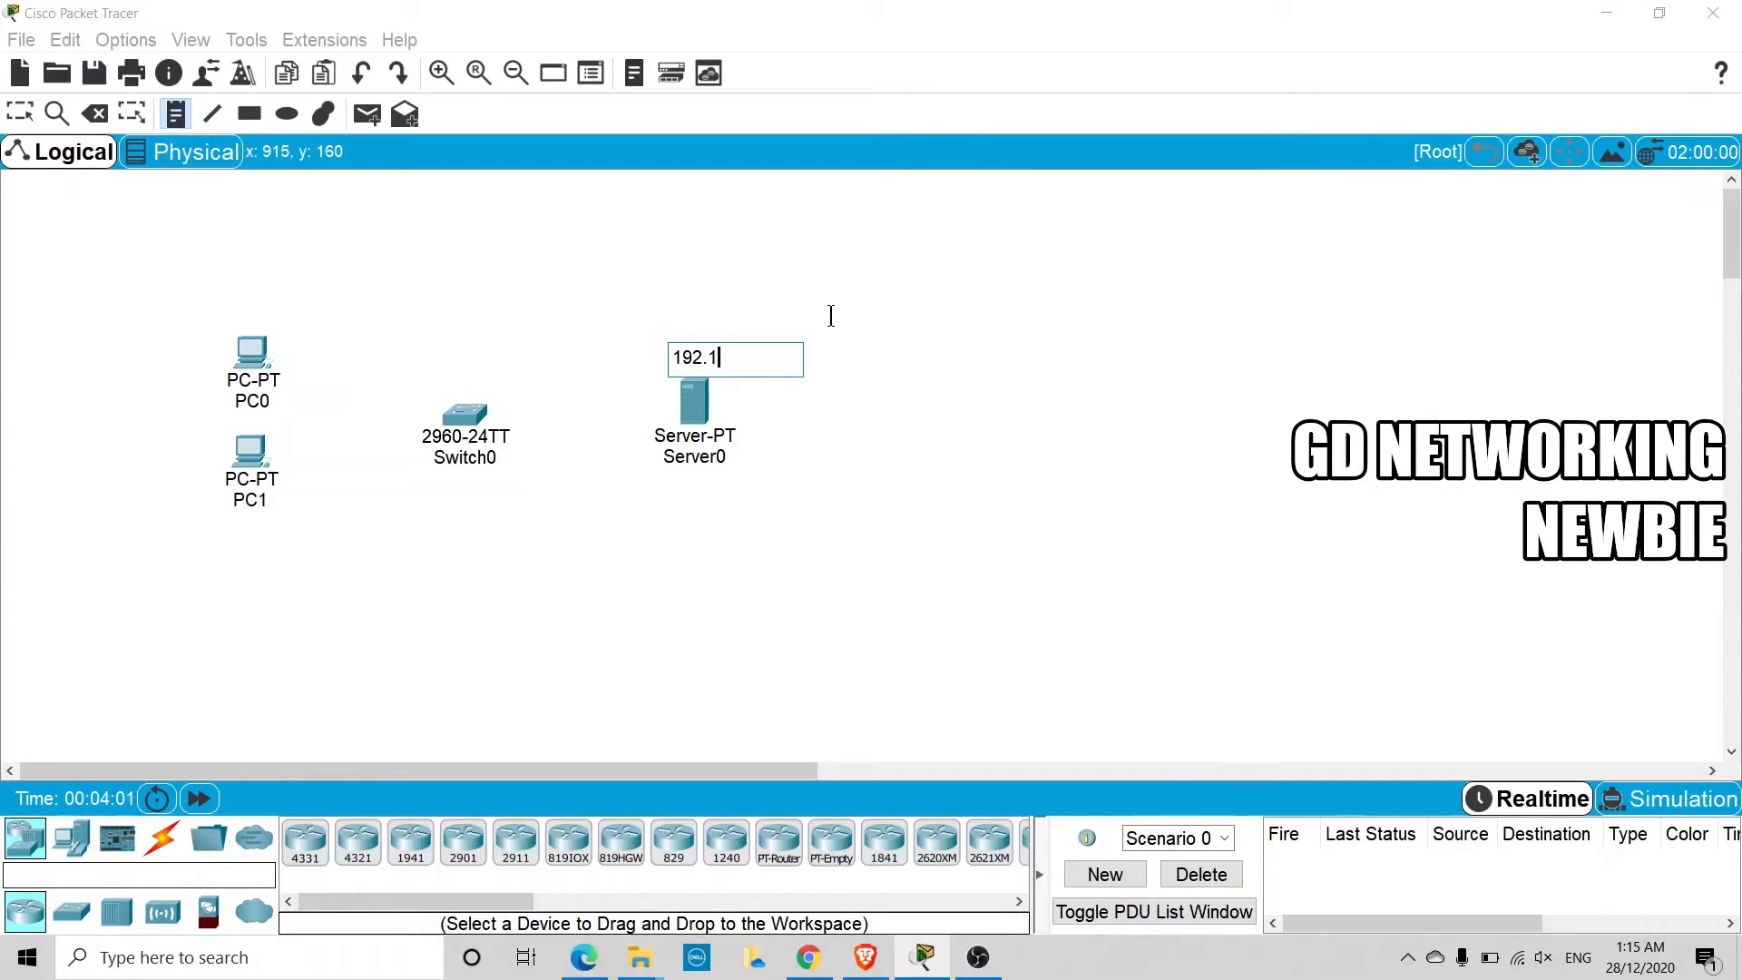
{"action": "type", "text": "68.10.1"}
{"action": "key", "text": "Escape"}
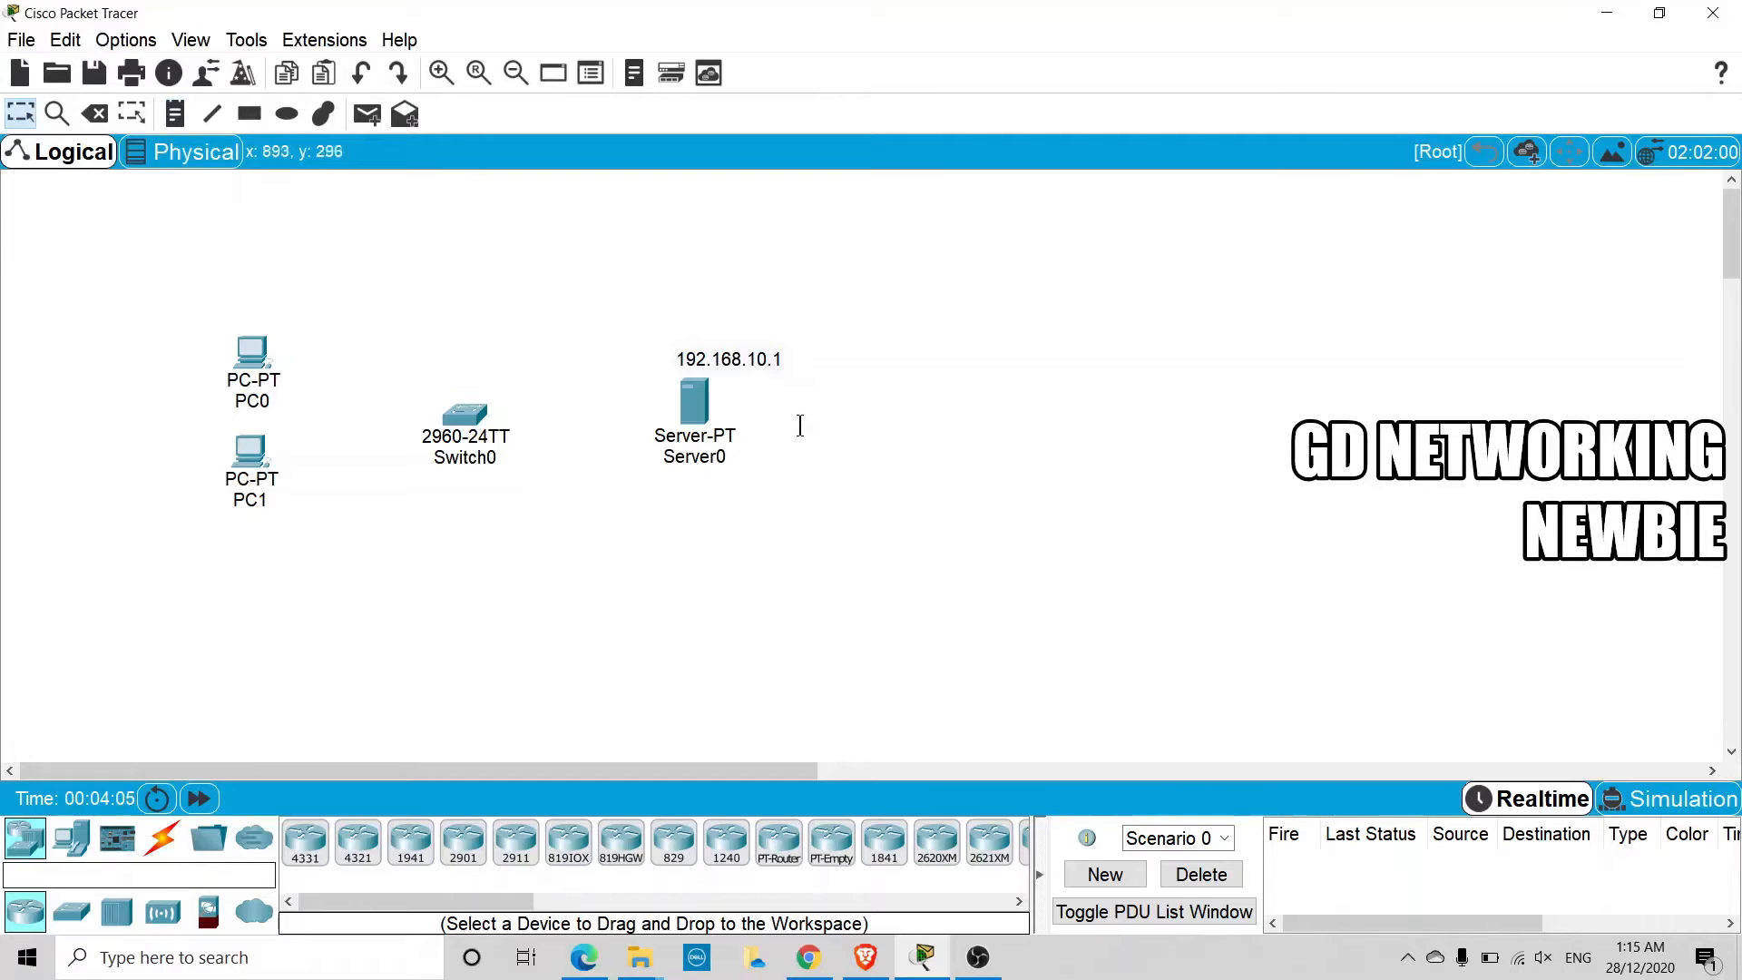
{"action": "left_click_drag", "start_coordinate": [762, 355], "coordinate": [731, 347]}
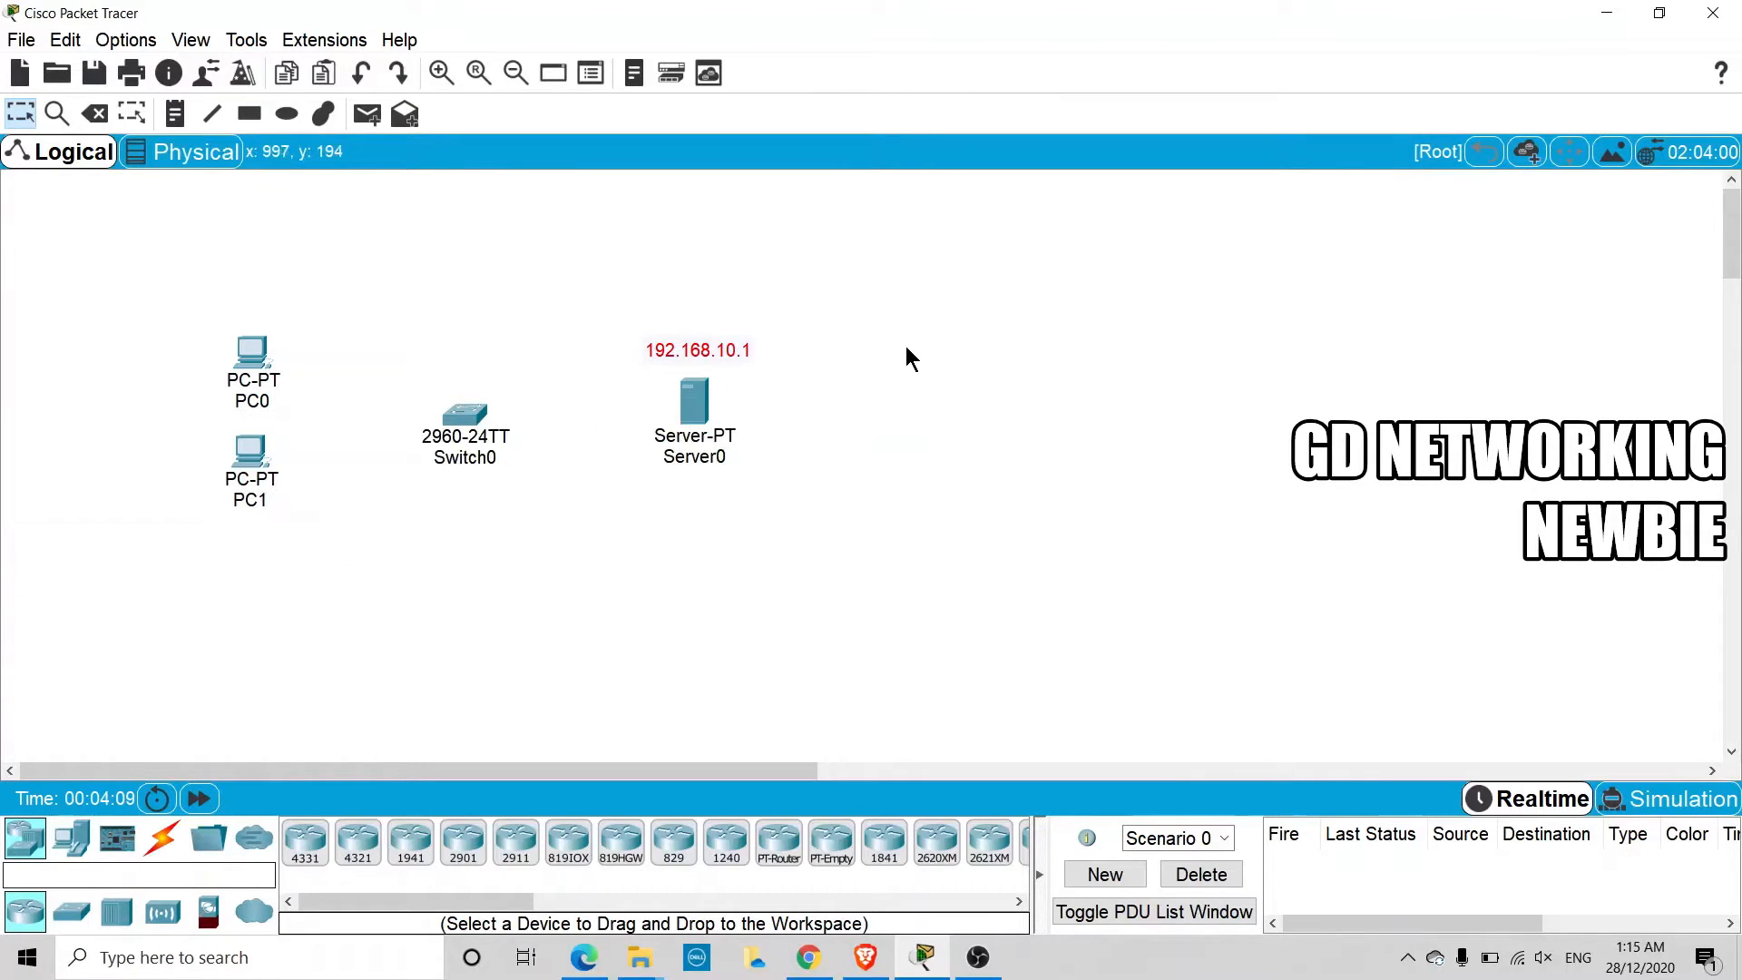
{"action": "left_click", "coordinate": [877, 388]}
Give the server the static IPv4 address 192.168.10.1 with subnet mask 255.255.255.0
{"action": "left_click", "coordinate": [697, 404]}
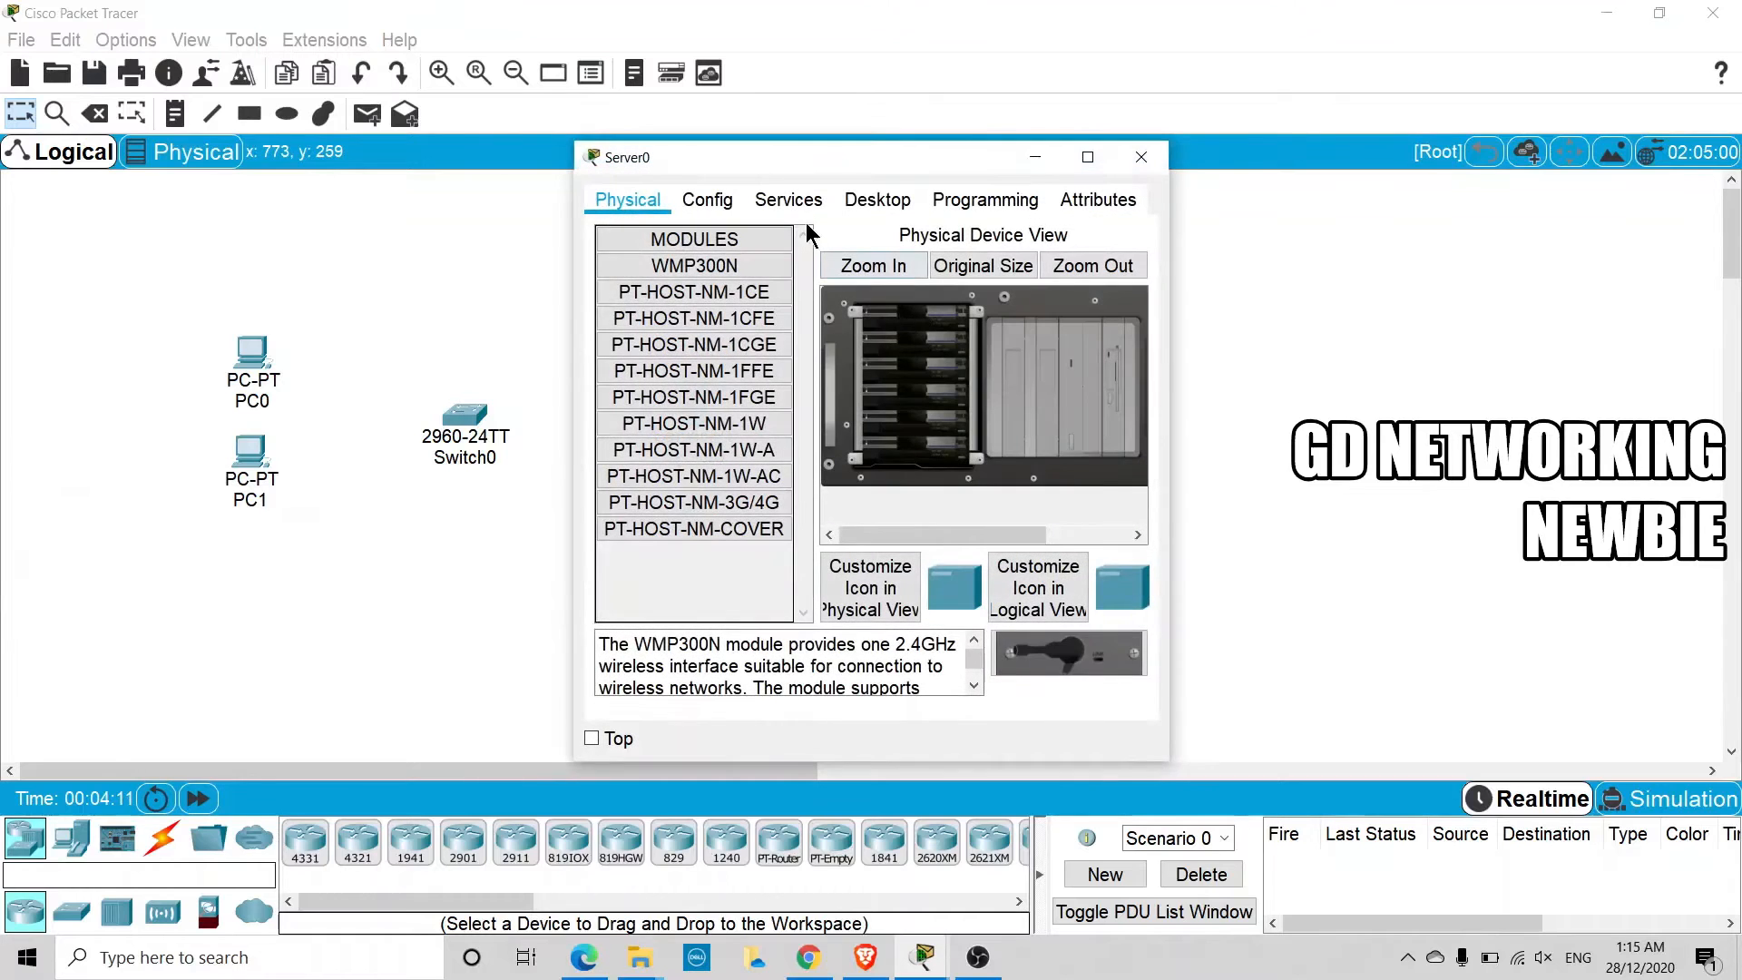
{"action": "left_click", "coordinate": [856, 201]}
{"action": "left_click_drag", "start_coordinate": [739, 159], "coordinate": [650, 160]}
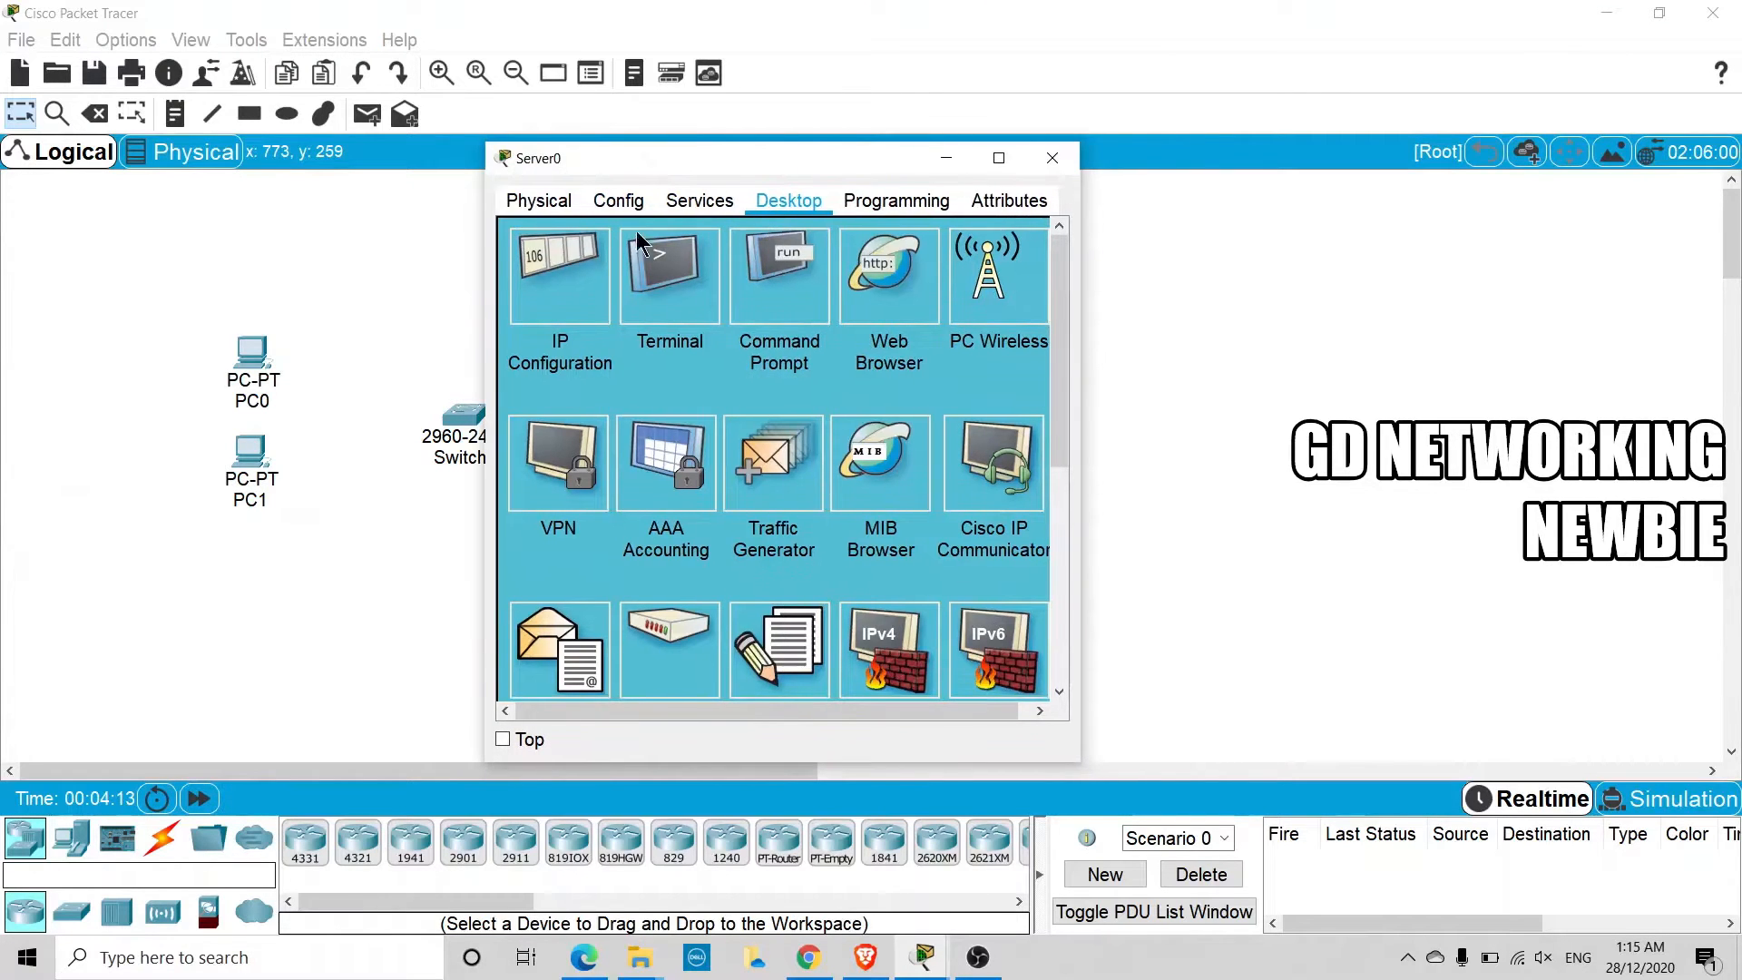
{"action": "left_click", "coordinate": [571, 254]}
{"action": "left_click", "coordinate": [771, 326]}
{"action": "type", "text": "1"}
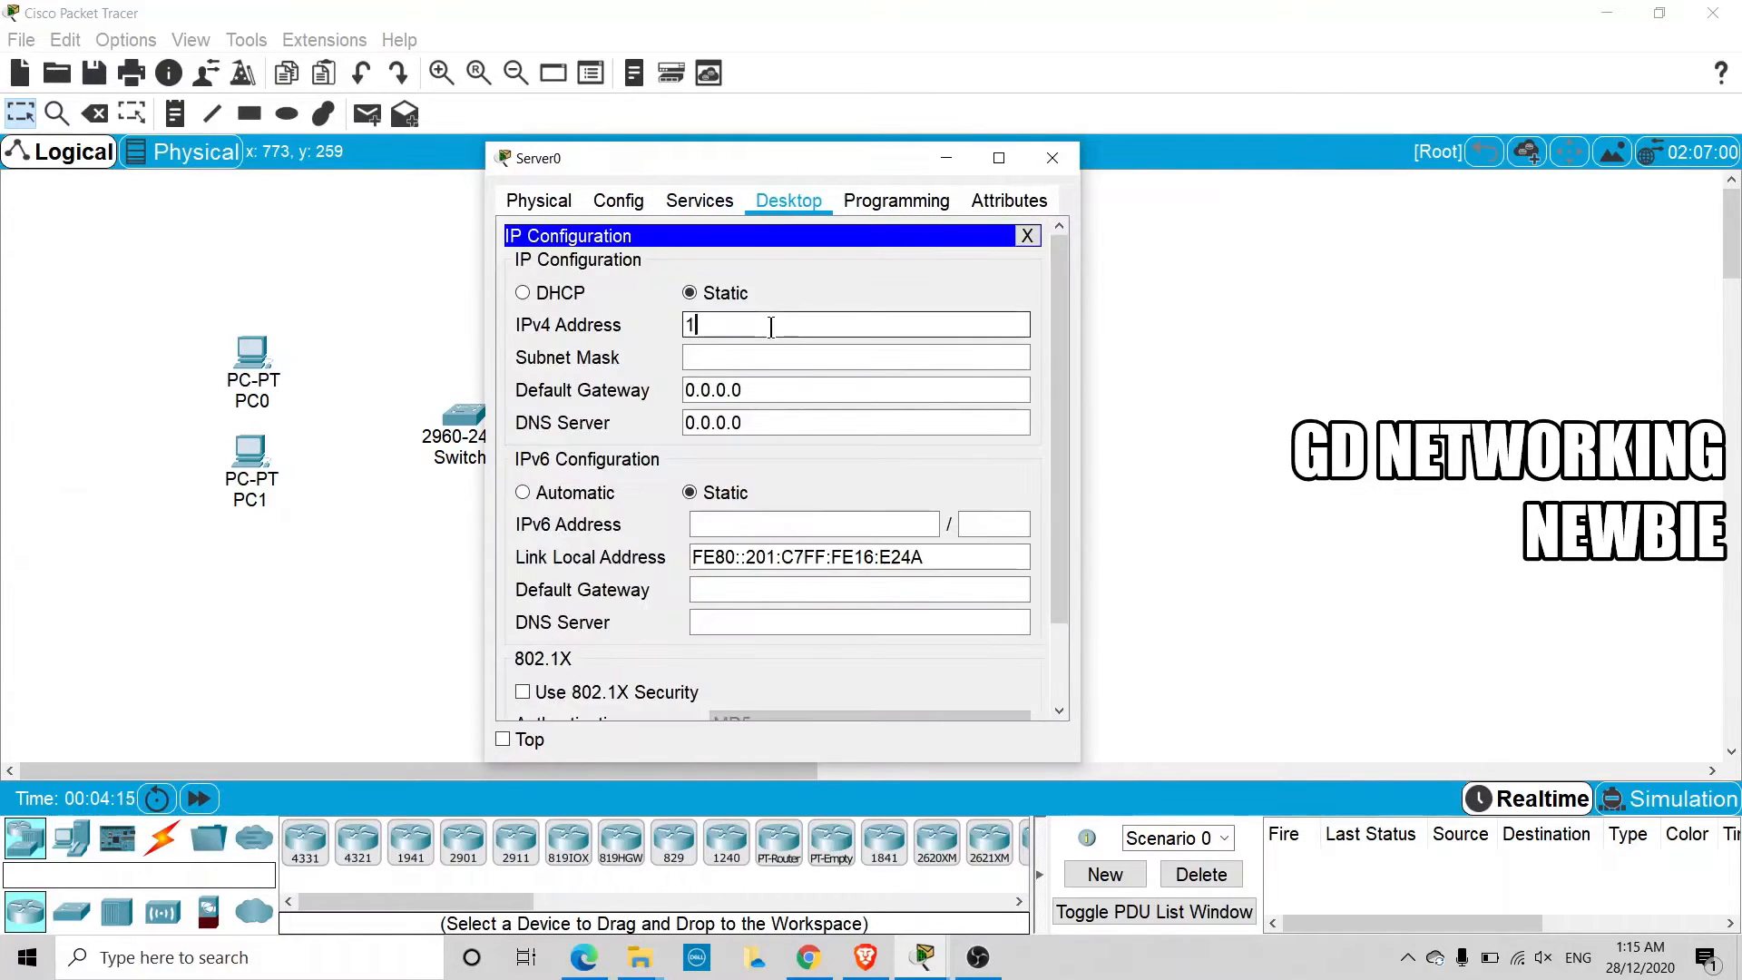
{"action": "type", "text": "92.168.10"}
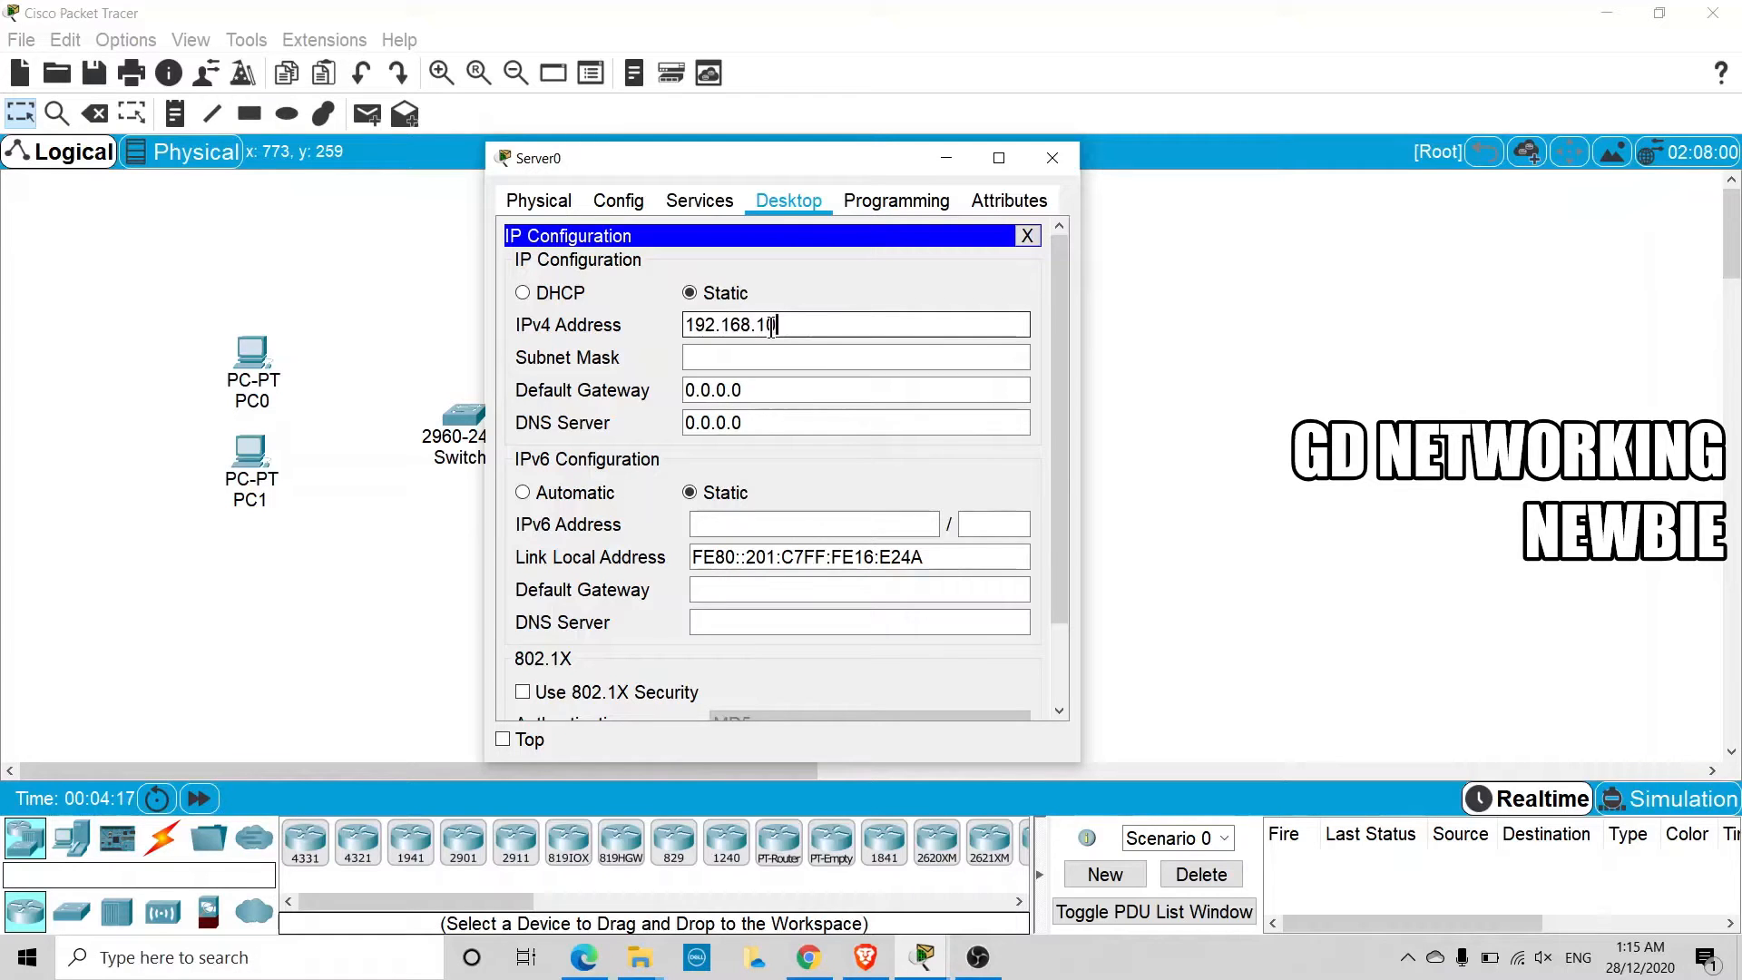
{"action": "type", "text": ".1"}
{"action": "left_click", "coordinate": [772, 356]}
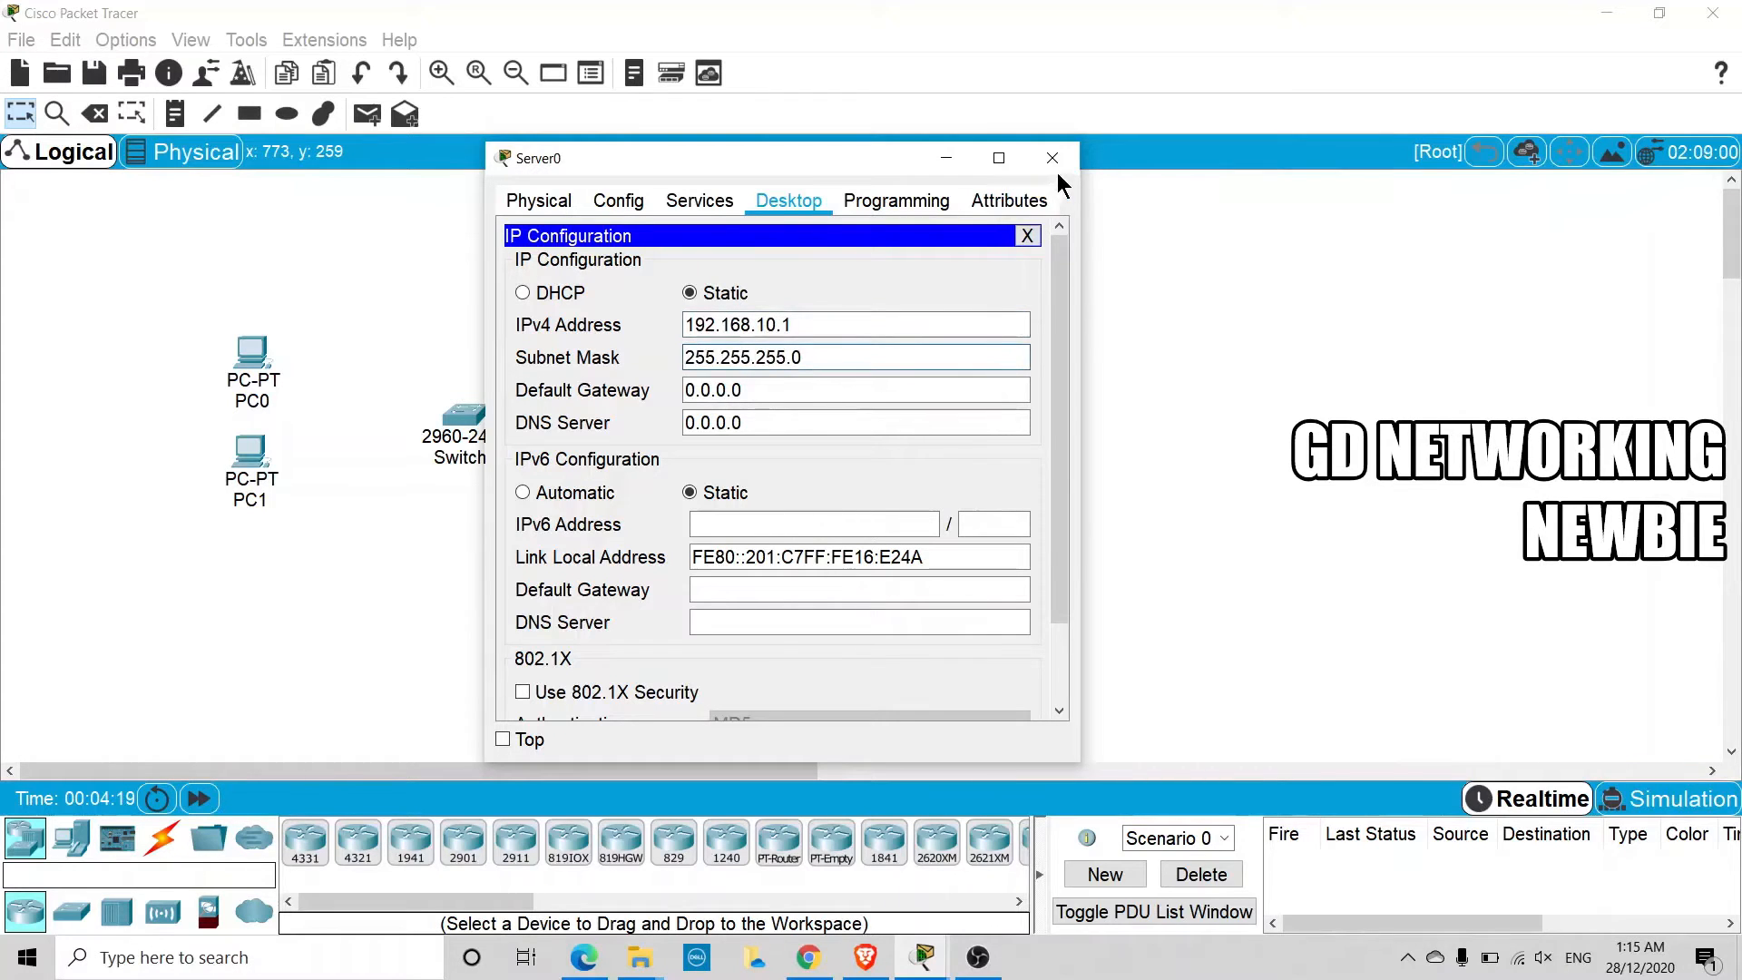
{"action": "left_click", "coordinate": [1052, 160]}
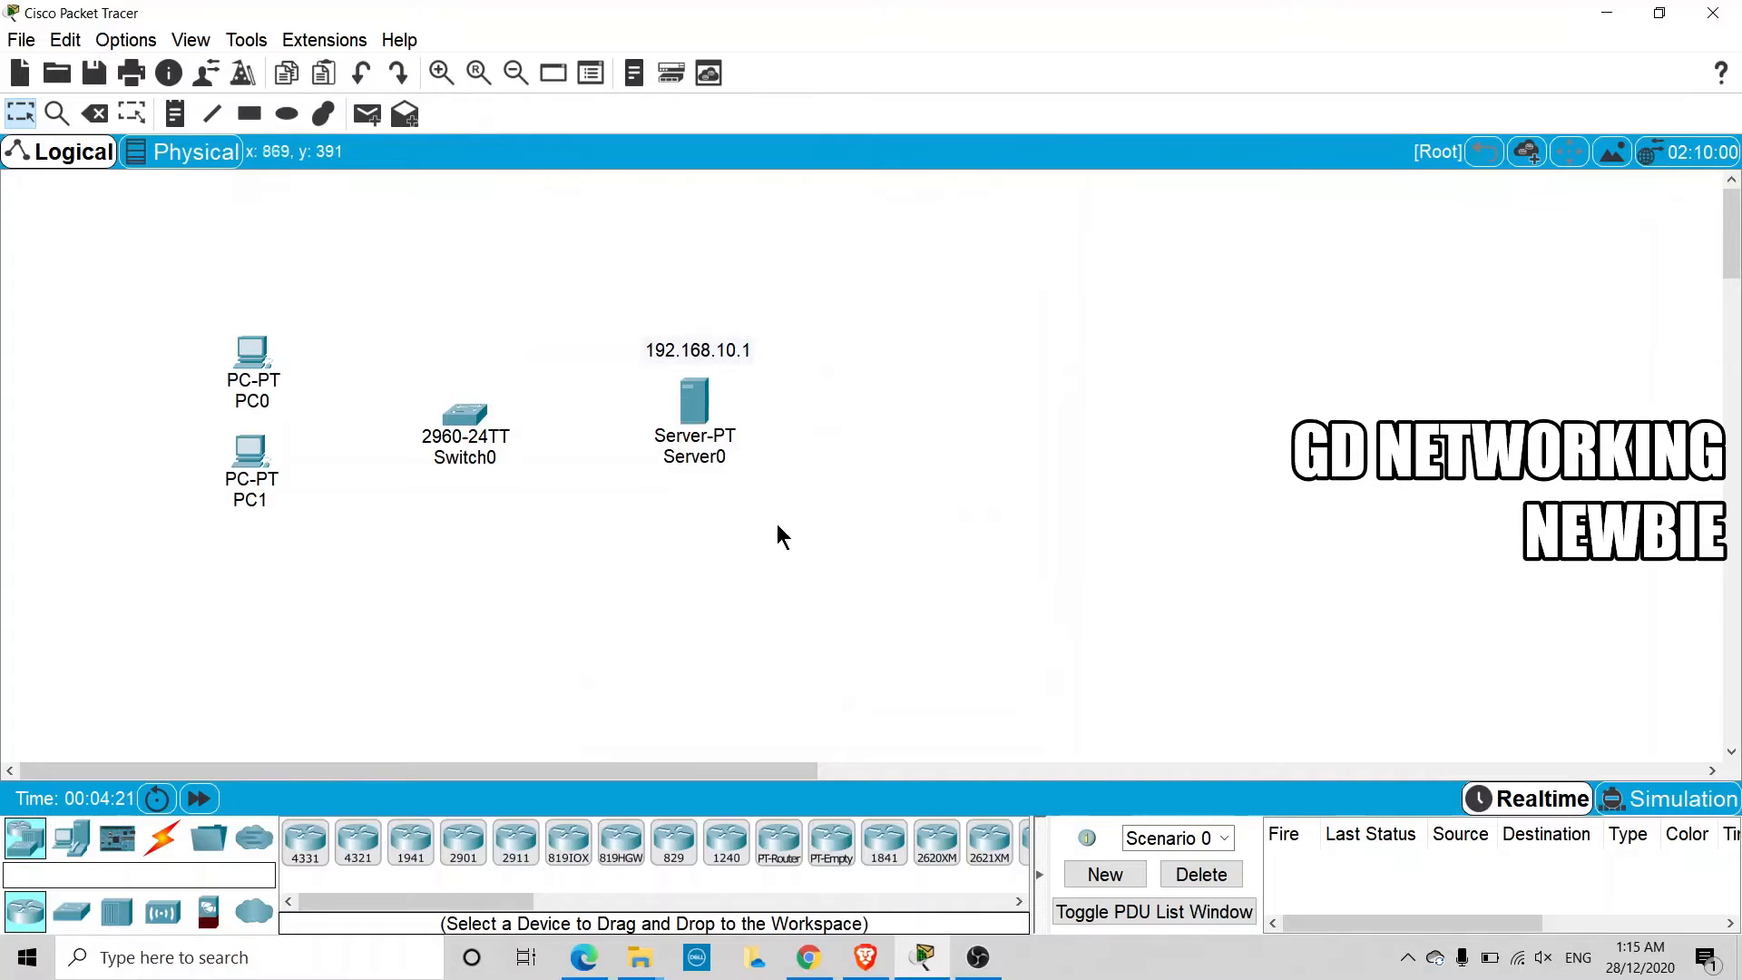
Turn on the DHCP service for the server's FastEthernet0 interface
{"action": "left_click", "coordinate": [701, 405]}
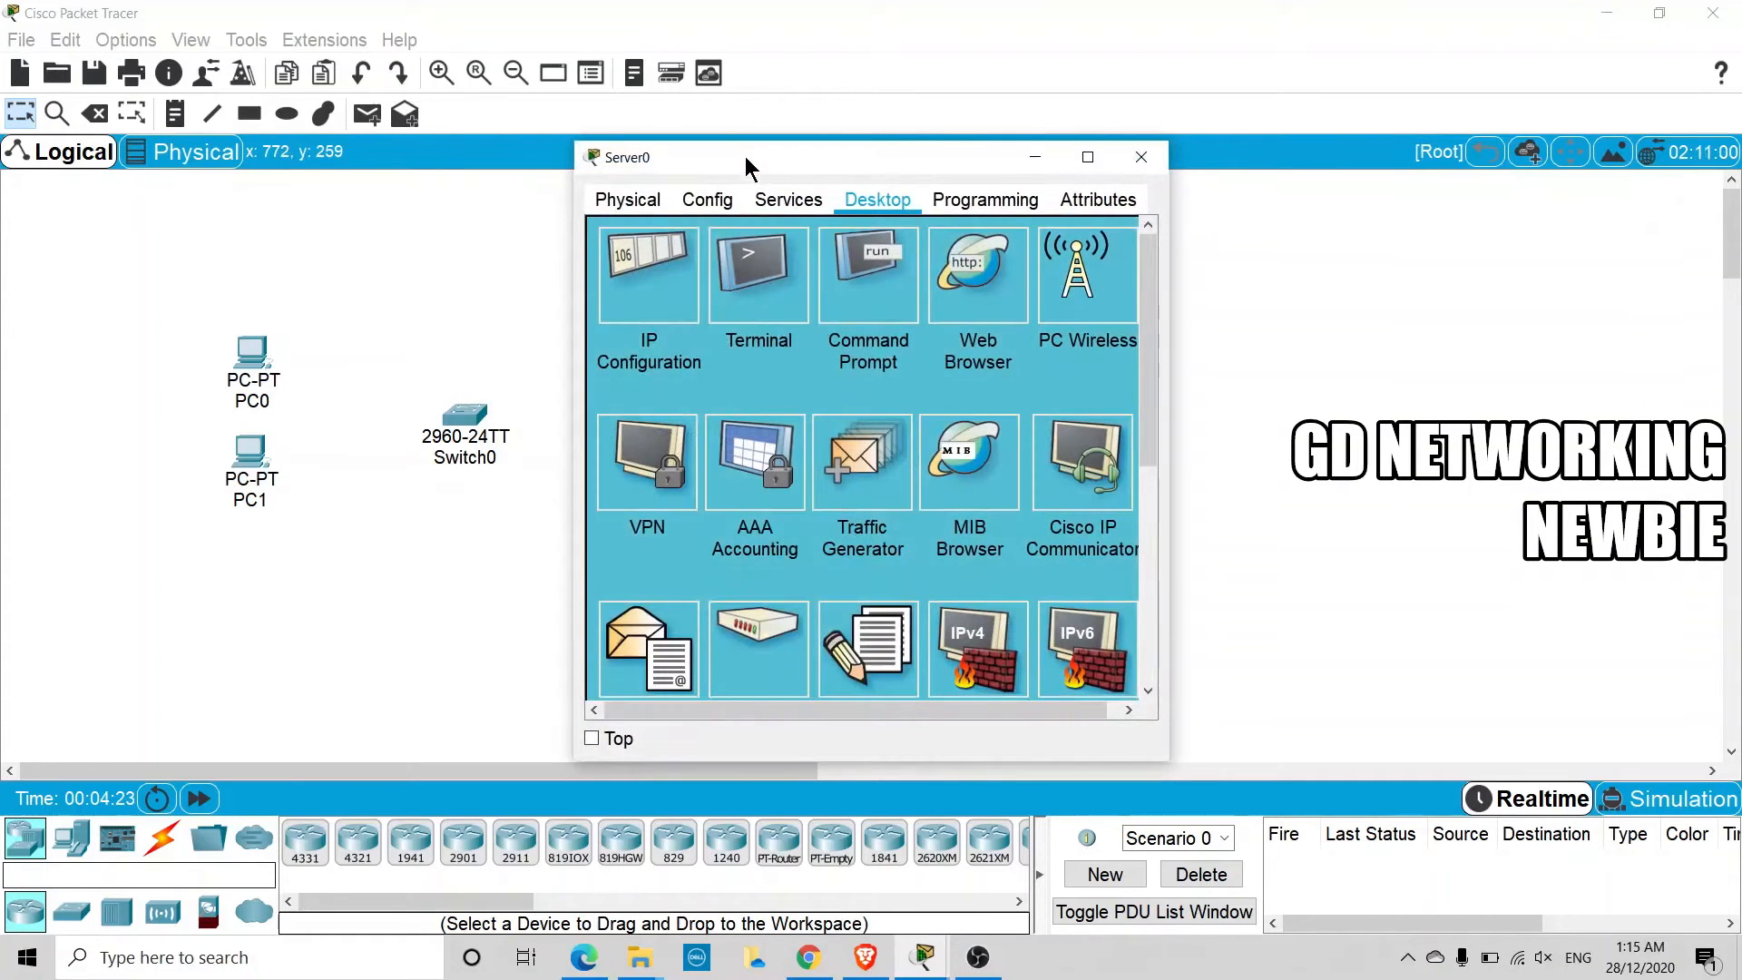
{"action": "left_click_drag", "start_coordinate": [745, 164], "coordinate": [614, 162]}
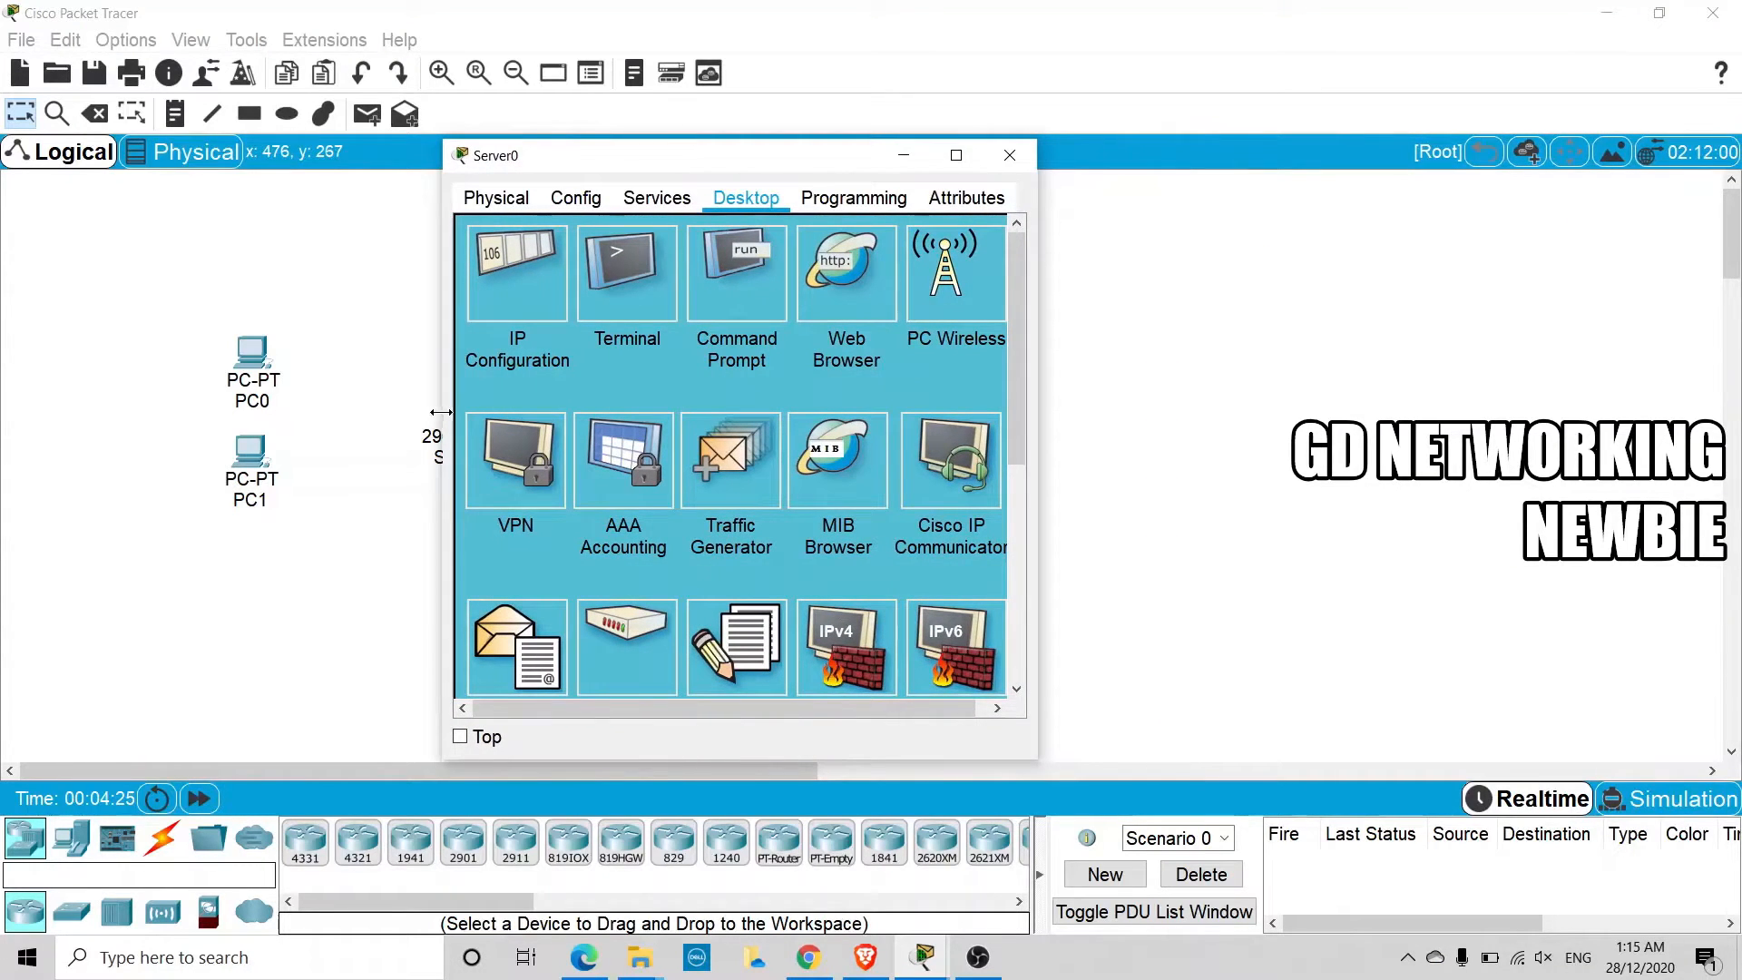
{"action": "left_click_drag", "start_coordinate": [441, 412], "coordinate": [99, 412]}
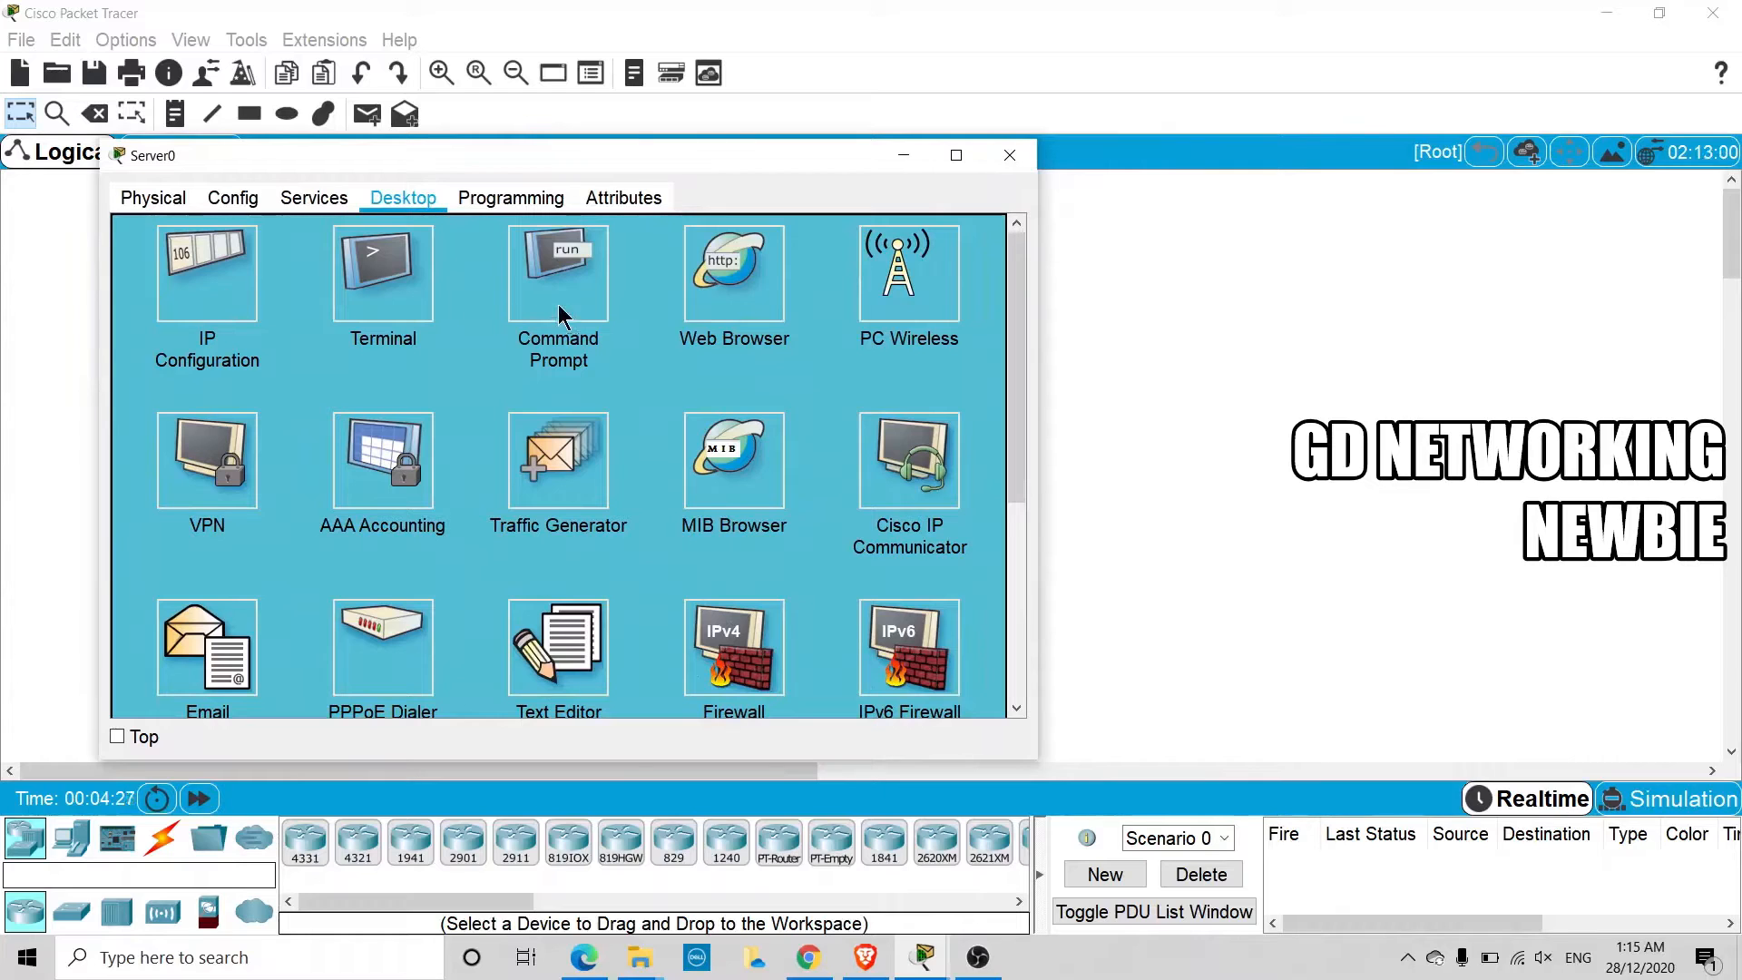
{"action": "left_click", "coordinate": [250, 301]}
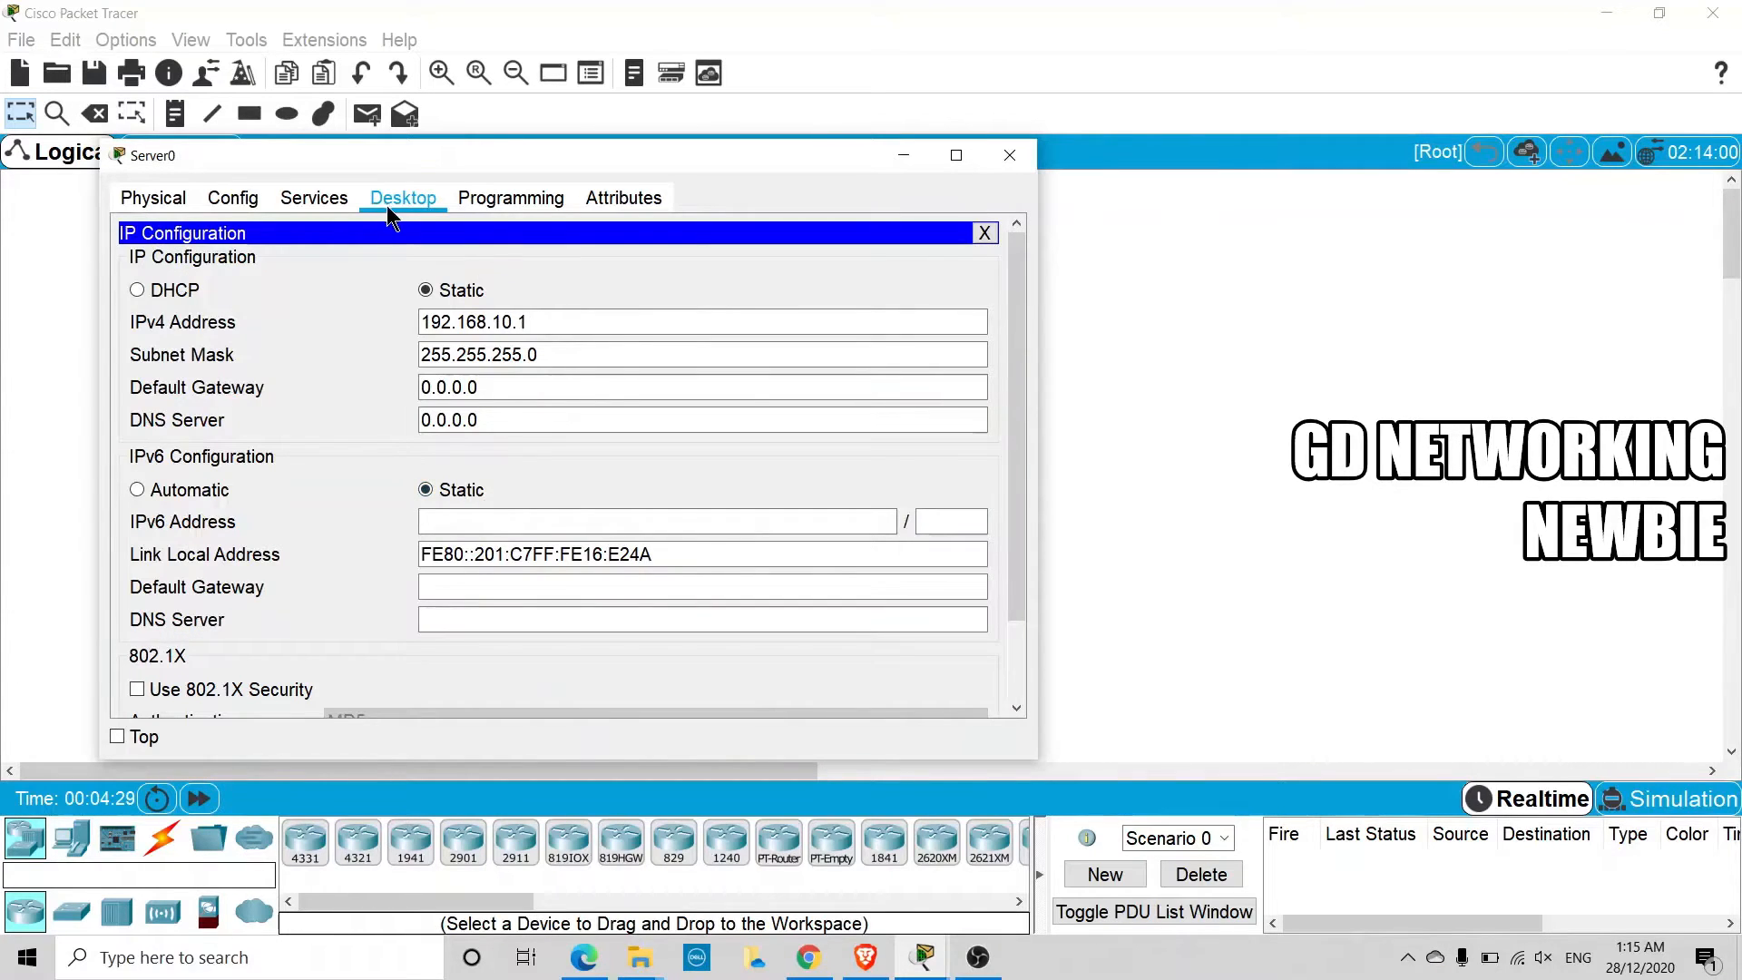
{"action": "left_click", "coordinate": [314, 198]}
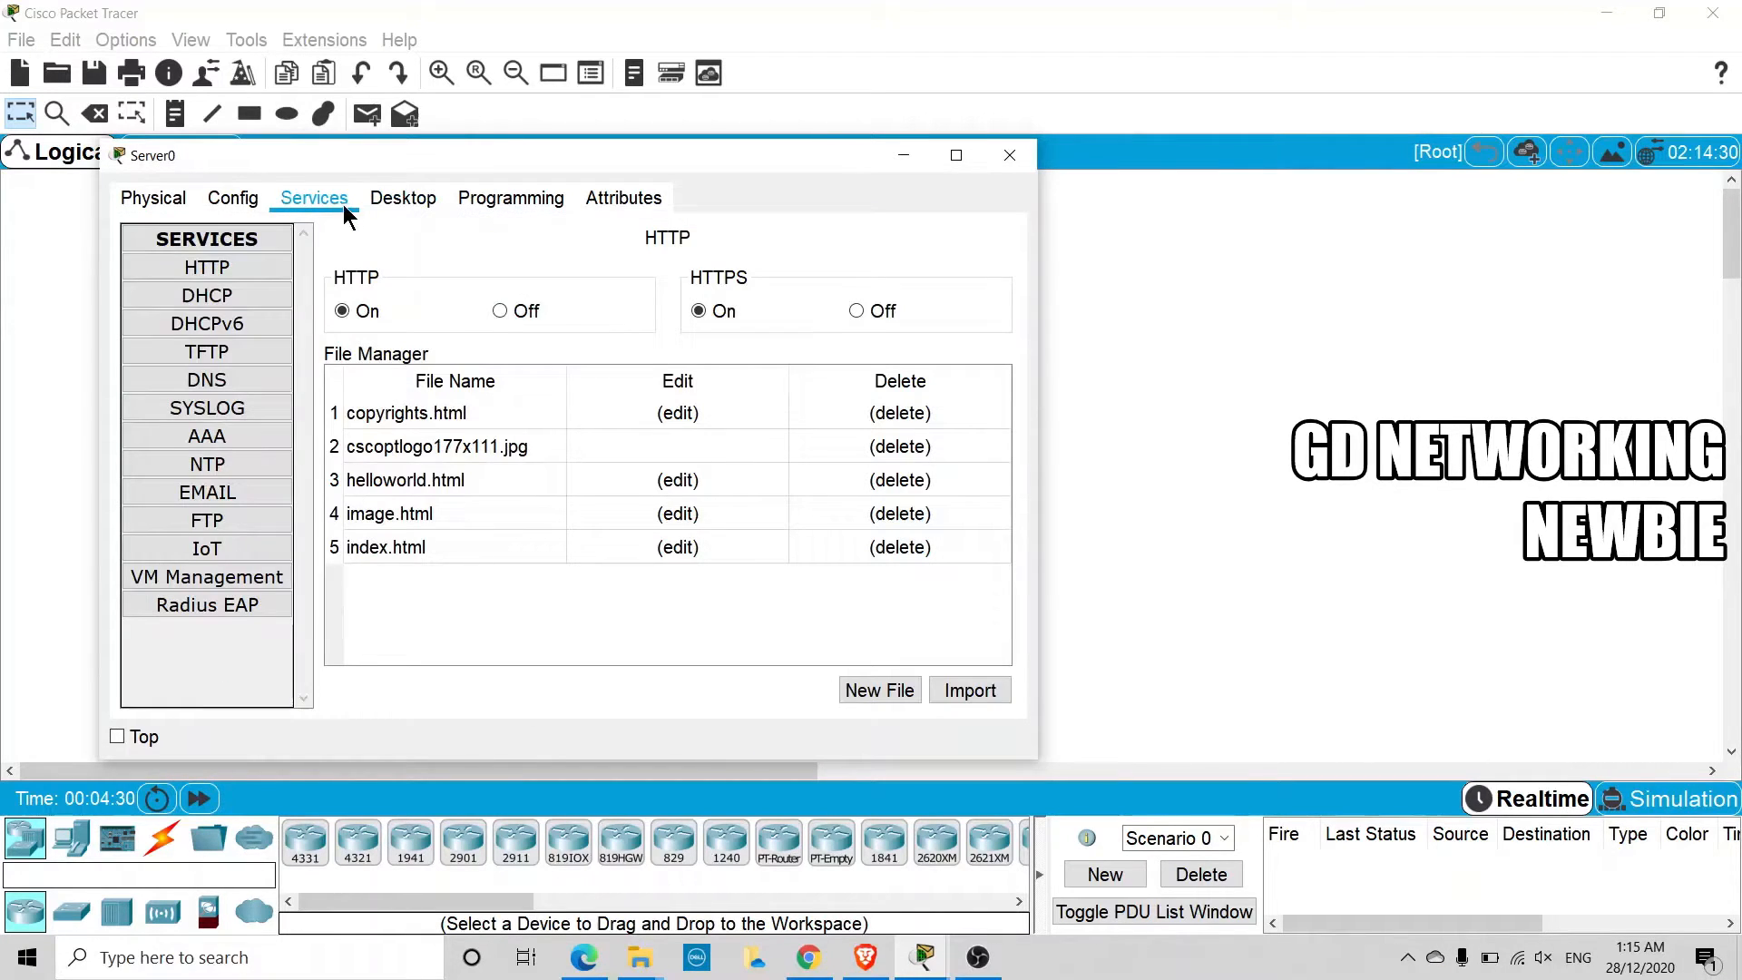
{"action": "left_click", "coordinate": [214, 303]}
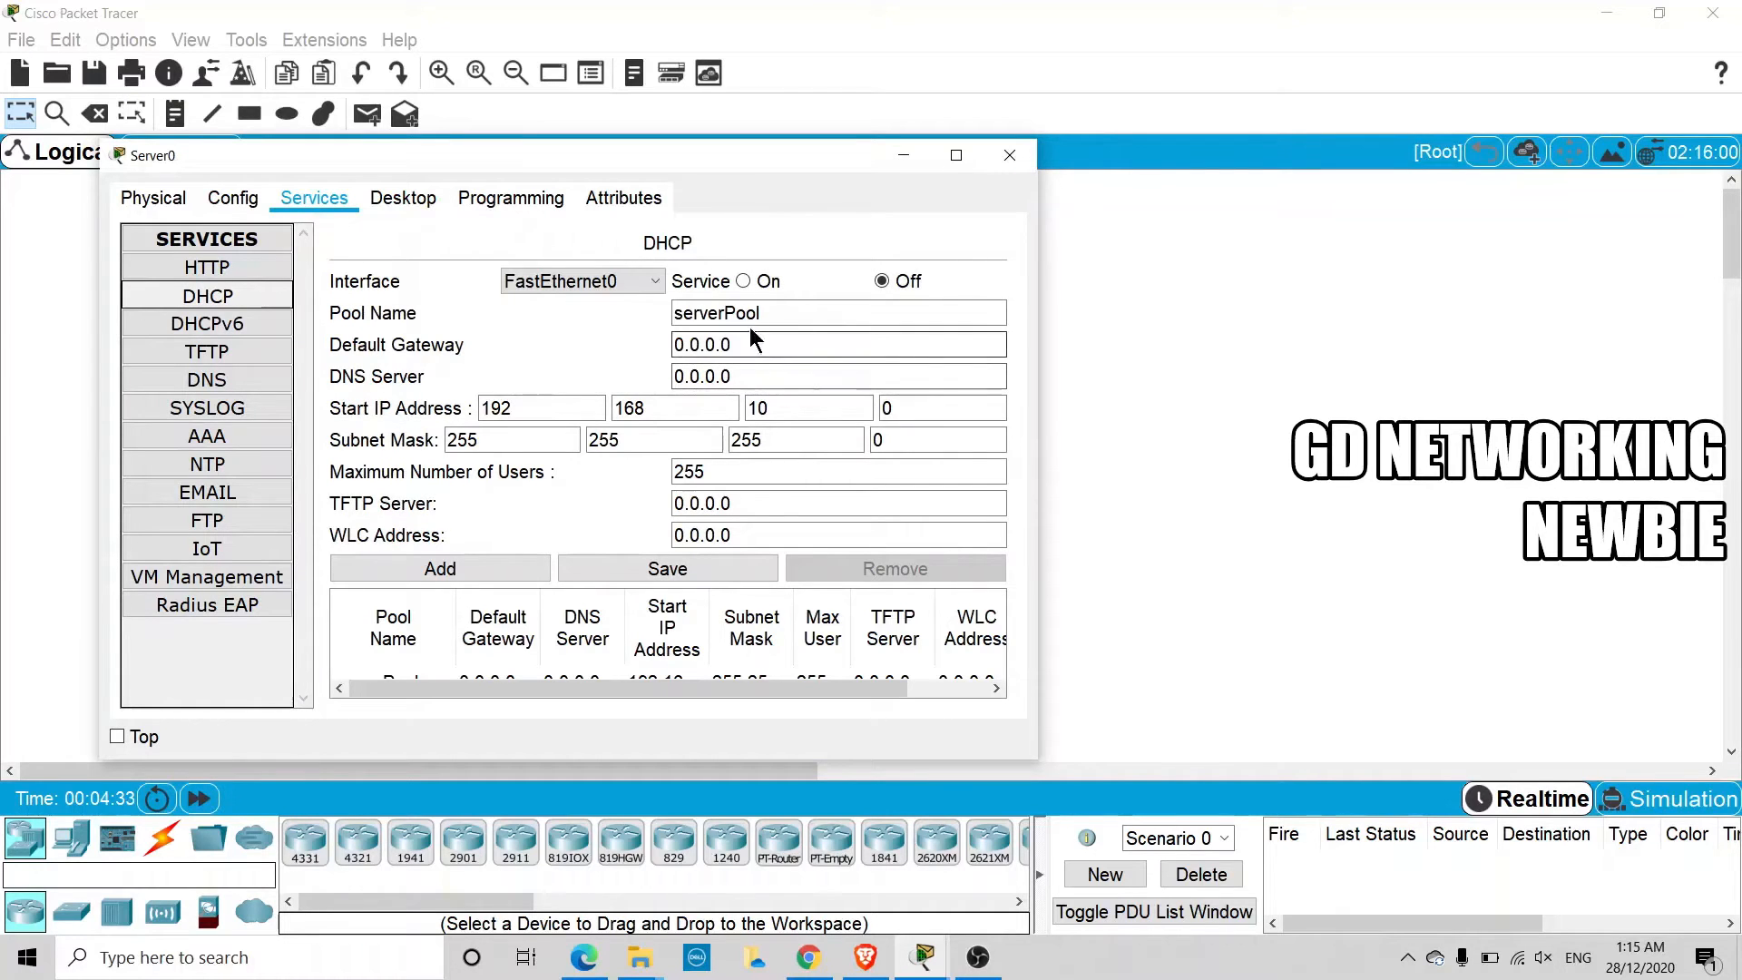
{"action": "left_click", "coordinate": [743, 282]}
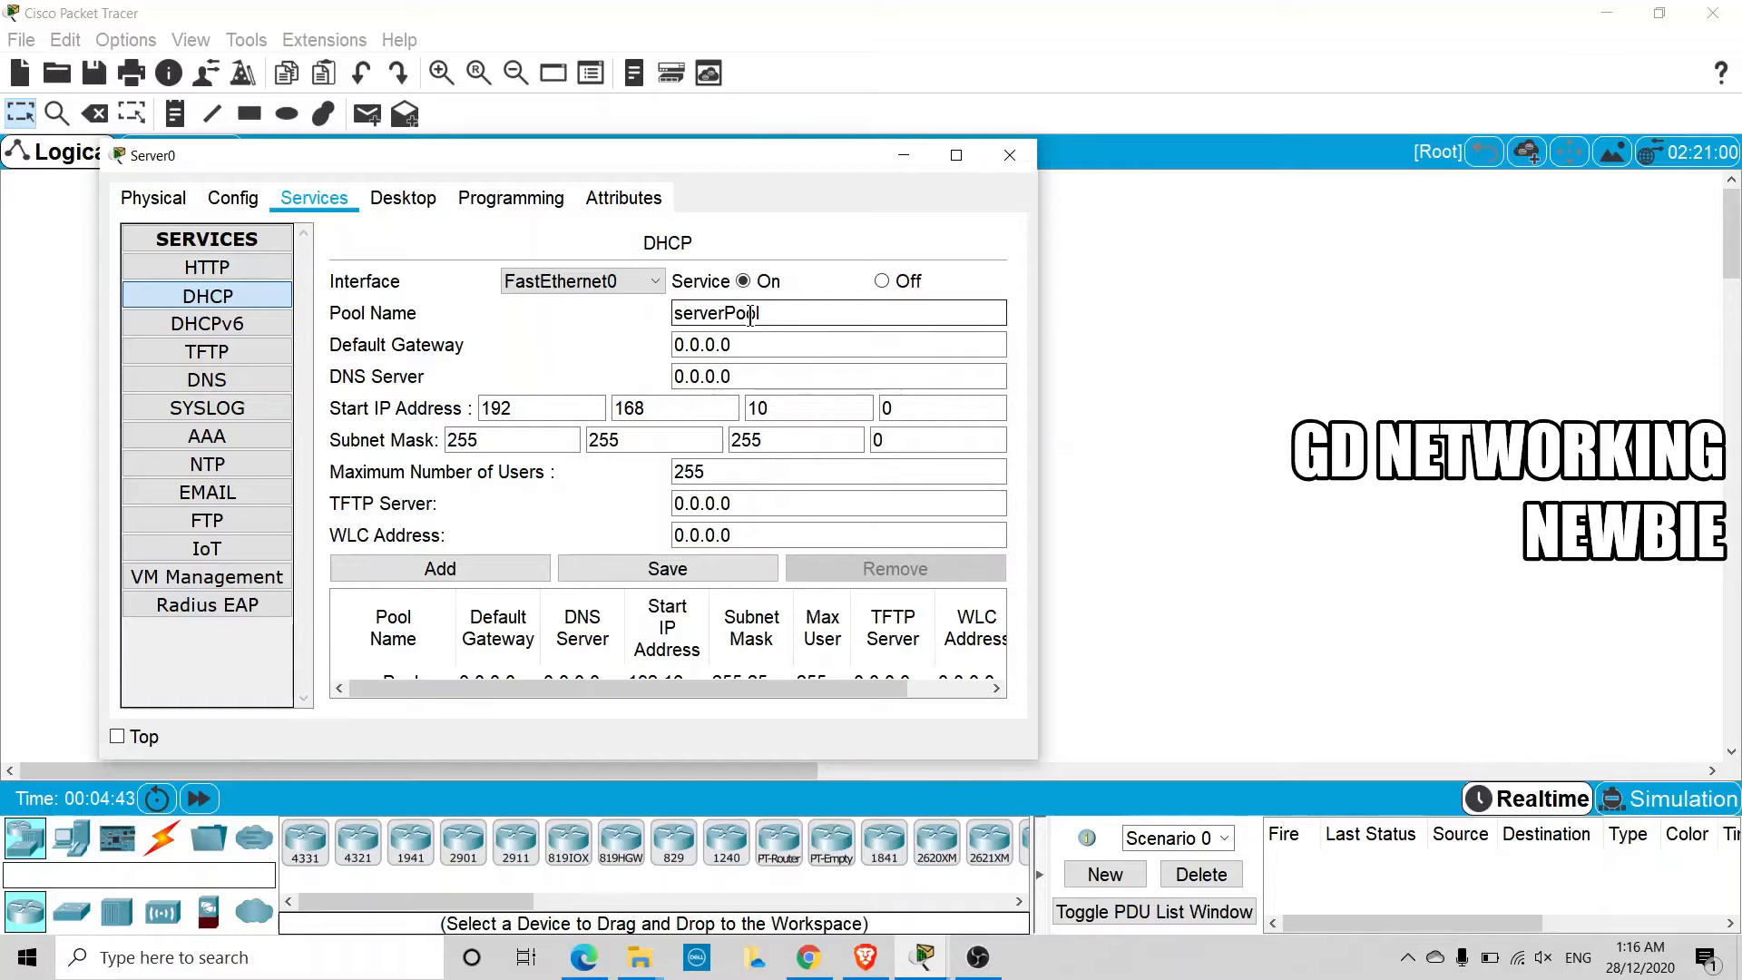
Set the default gateway of the DHCP pool serverPool to 192.168.10.10
{"action": "left_click_drag", "start_coordinate": [777, 318], "coordinate": [676, 318]}
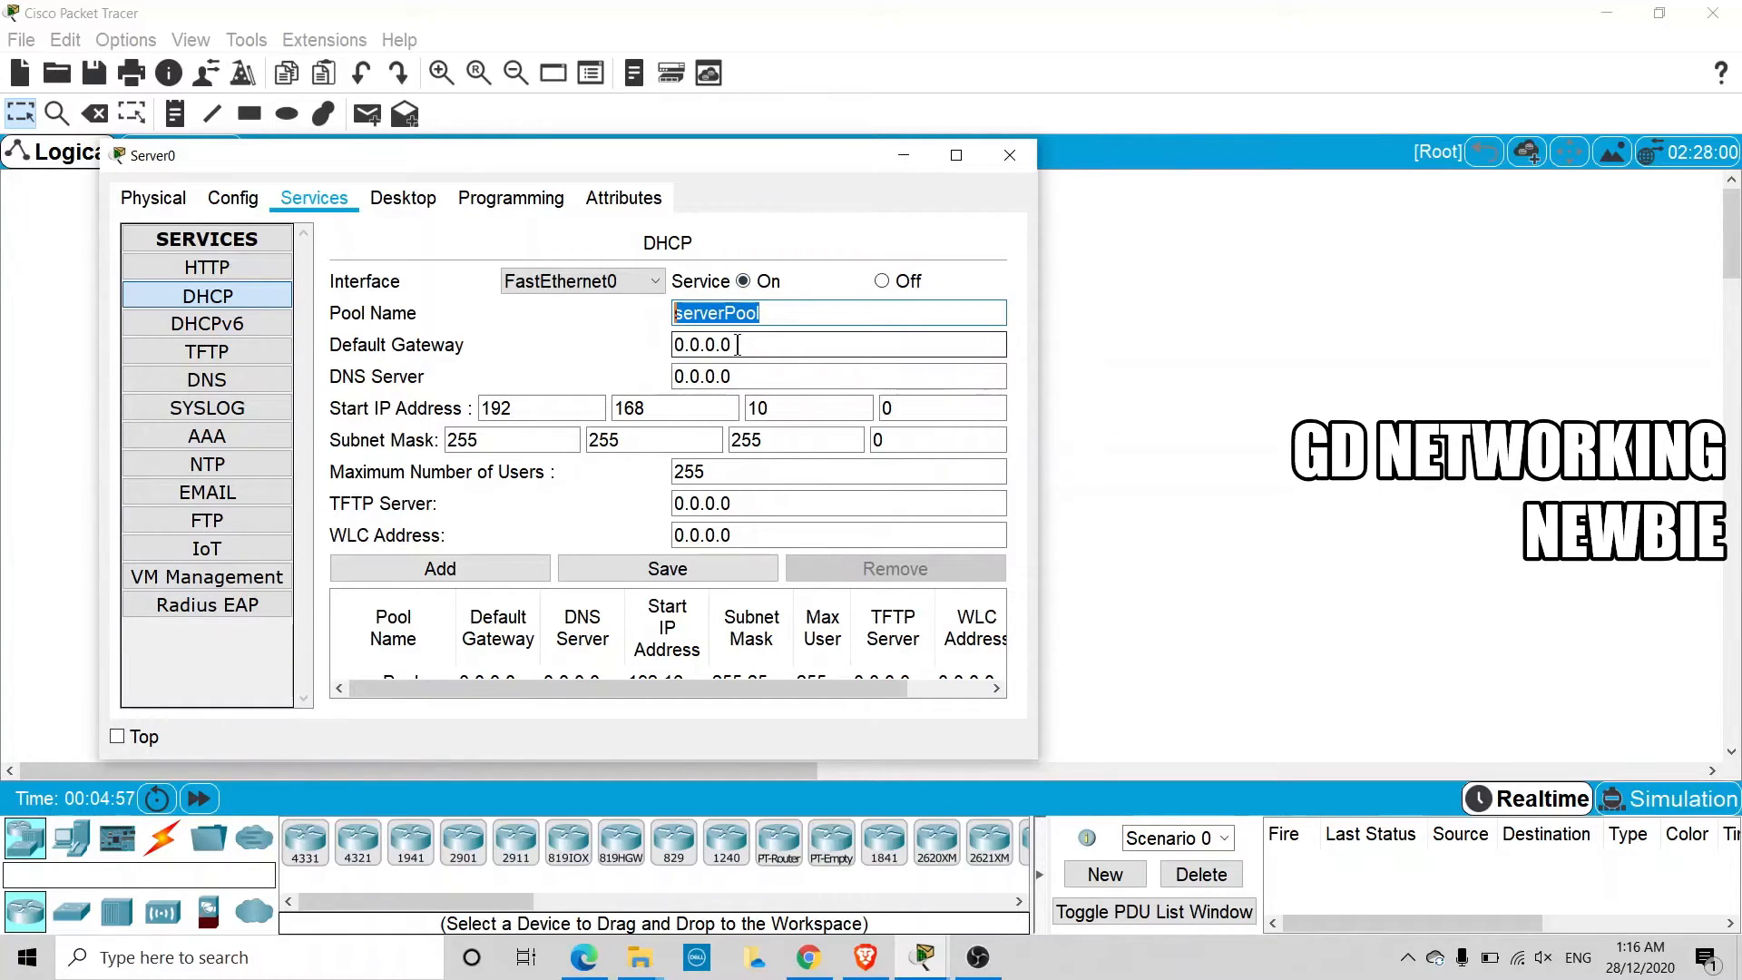
{"action": "key", "text": "Tab"}
{"action": "type", "text": "192"}
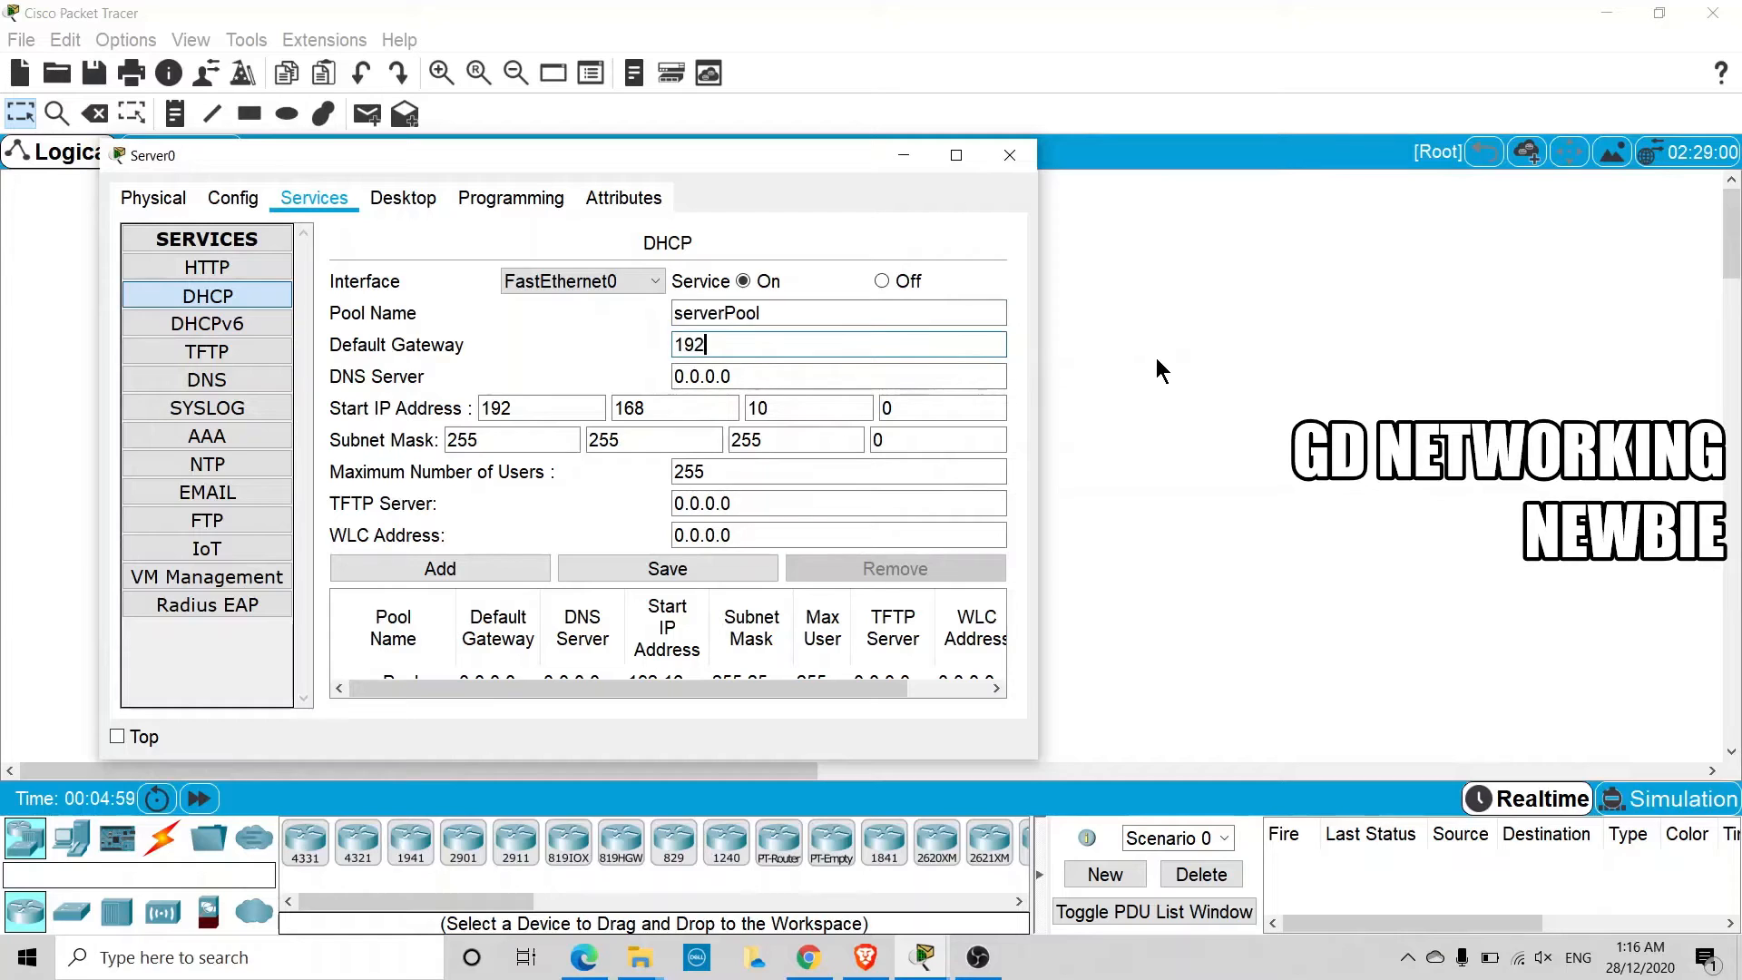
{"action": "type", "text": ".168.10.10"}
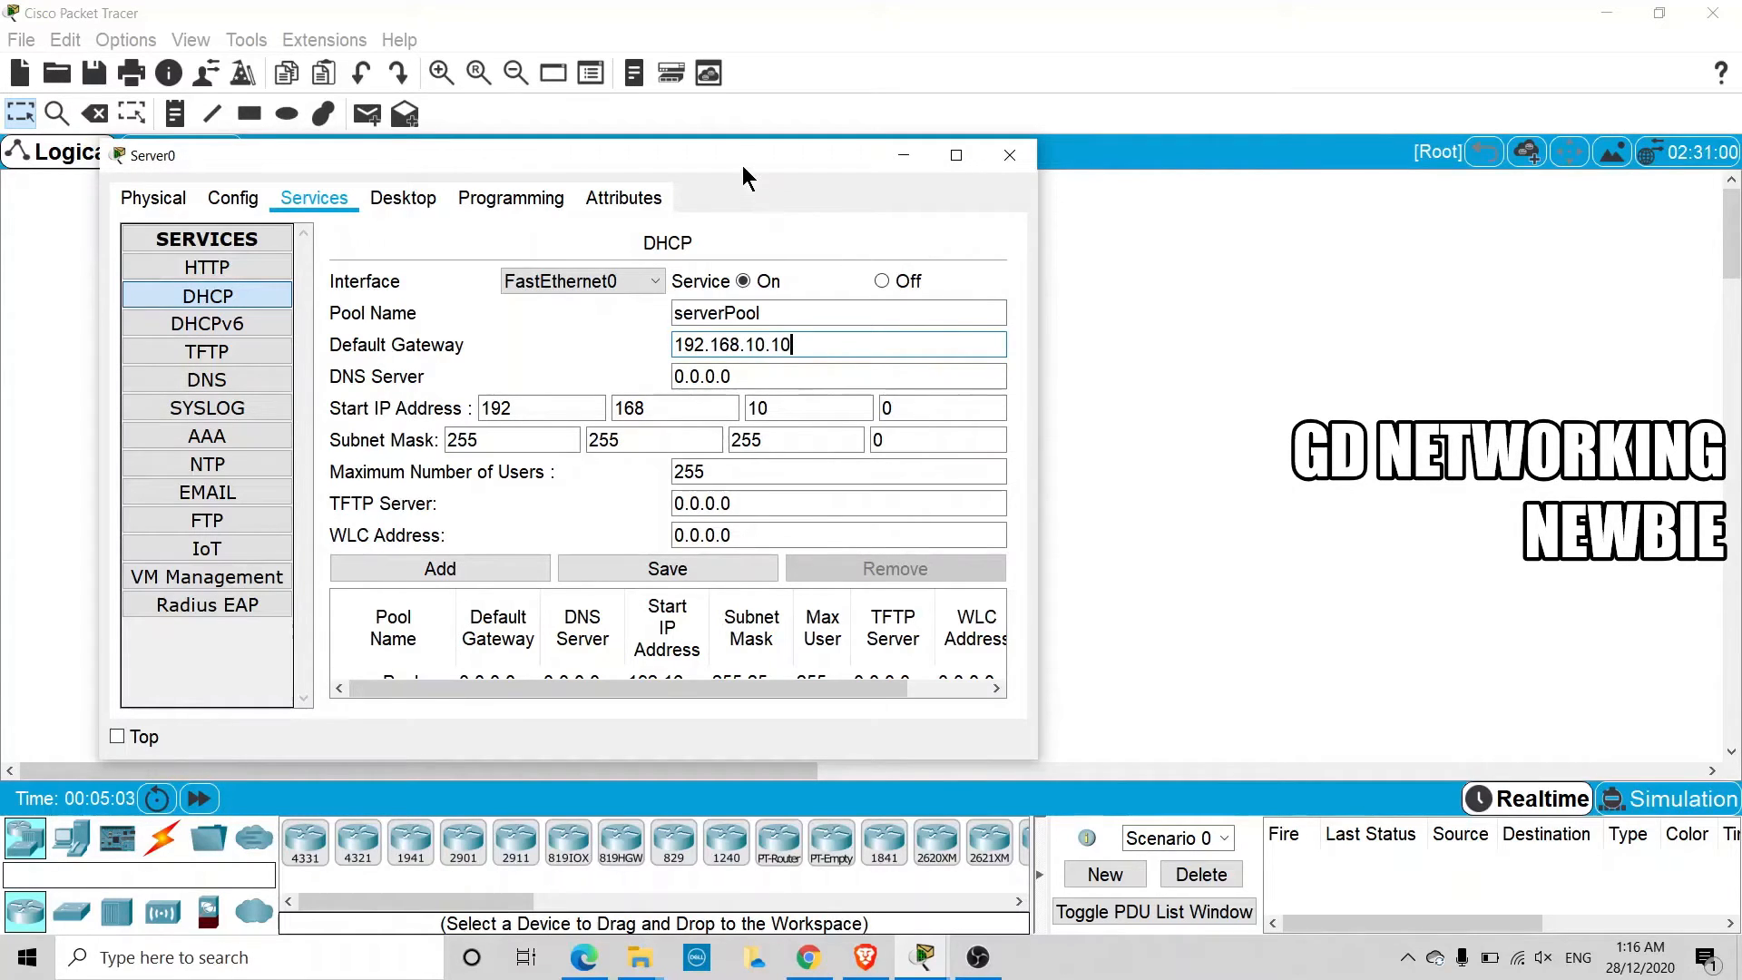
{"action": "left_click_drag", "start_coordinate": [742, 166], "coordinate": [678, 504]}
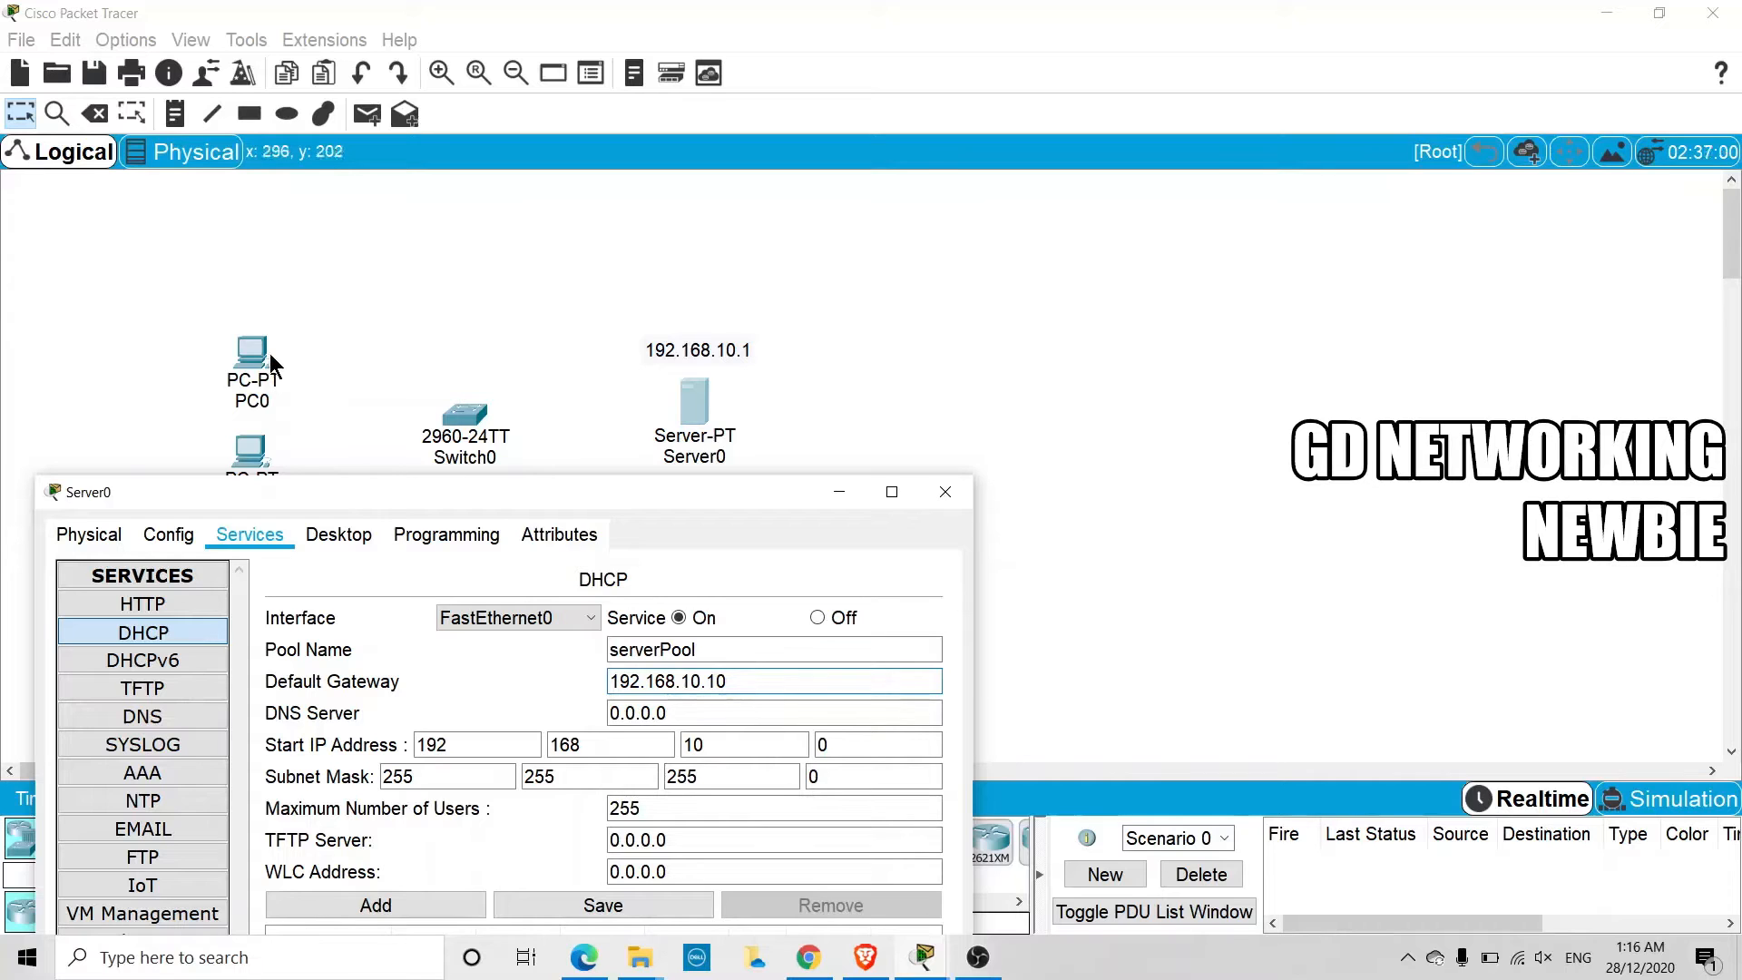
{"action": "left_click_drag", "start_coordinate": [639, 495], "coordinate": [594, 176]}
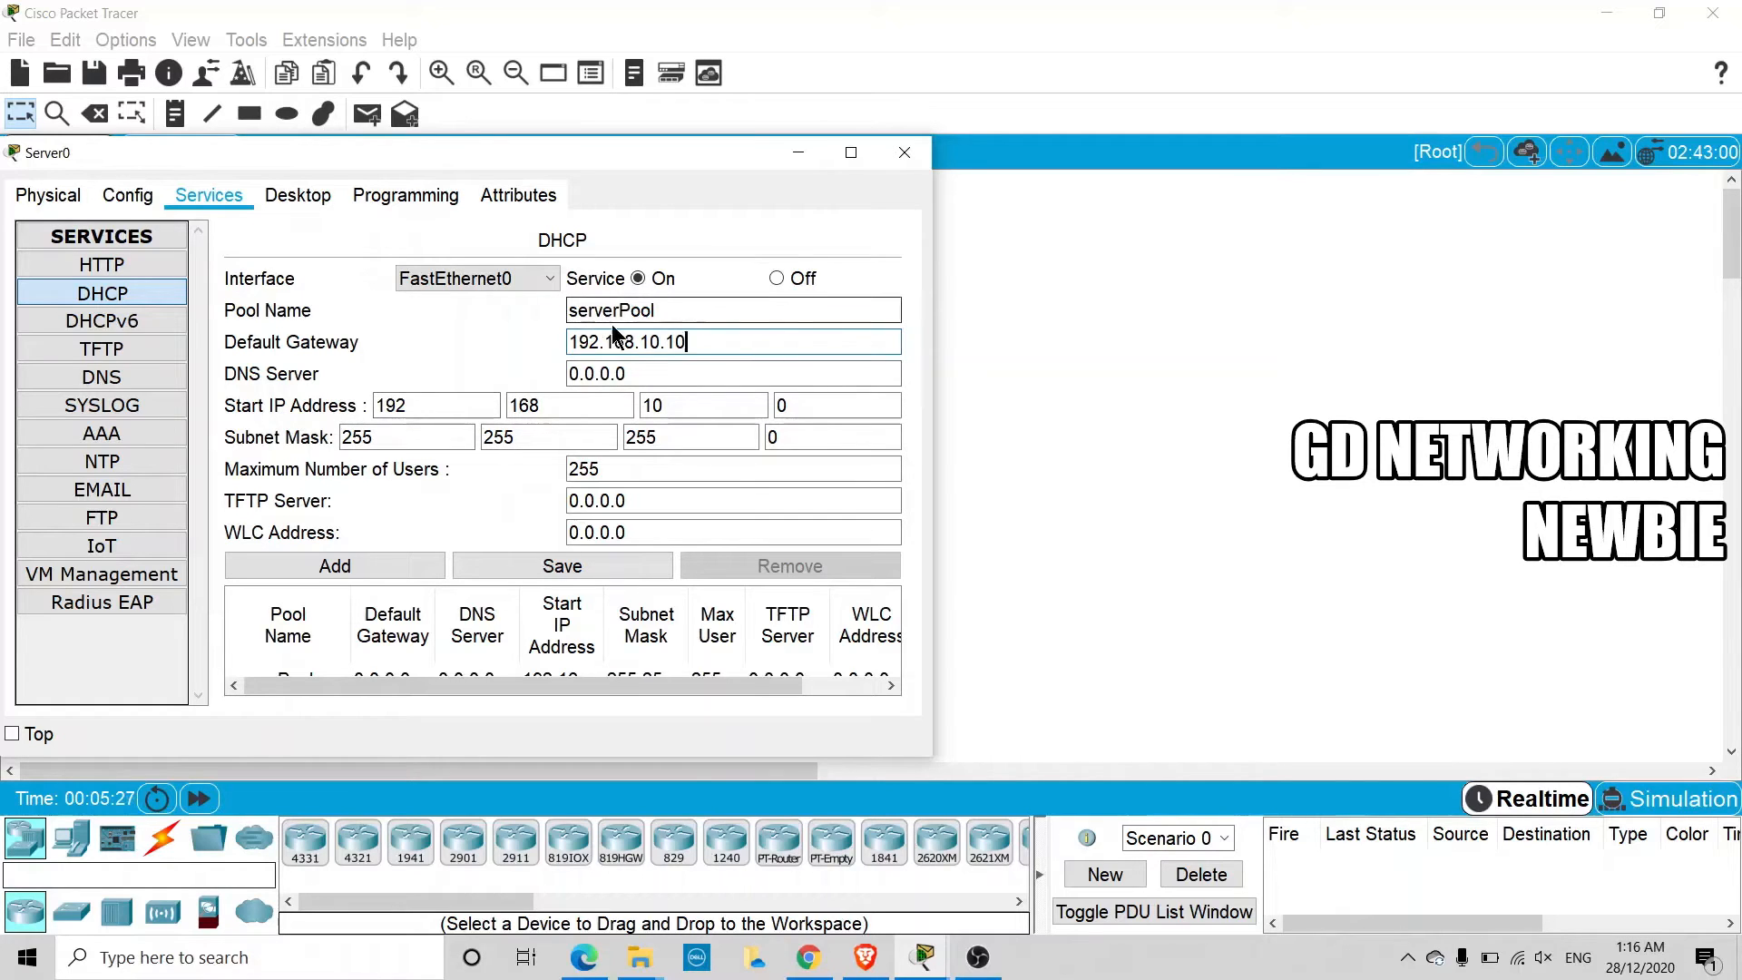
Set the pool's start IP address to 192.168.10.11 and maximum users to 10, and save the pool
{"action": "double_click", "coordinate": [780, 405]}
{"action": "type", "text": "11"}
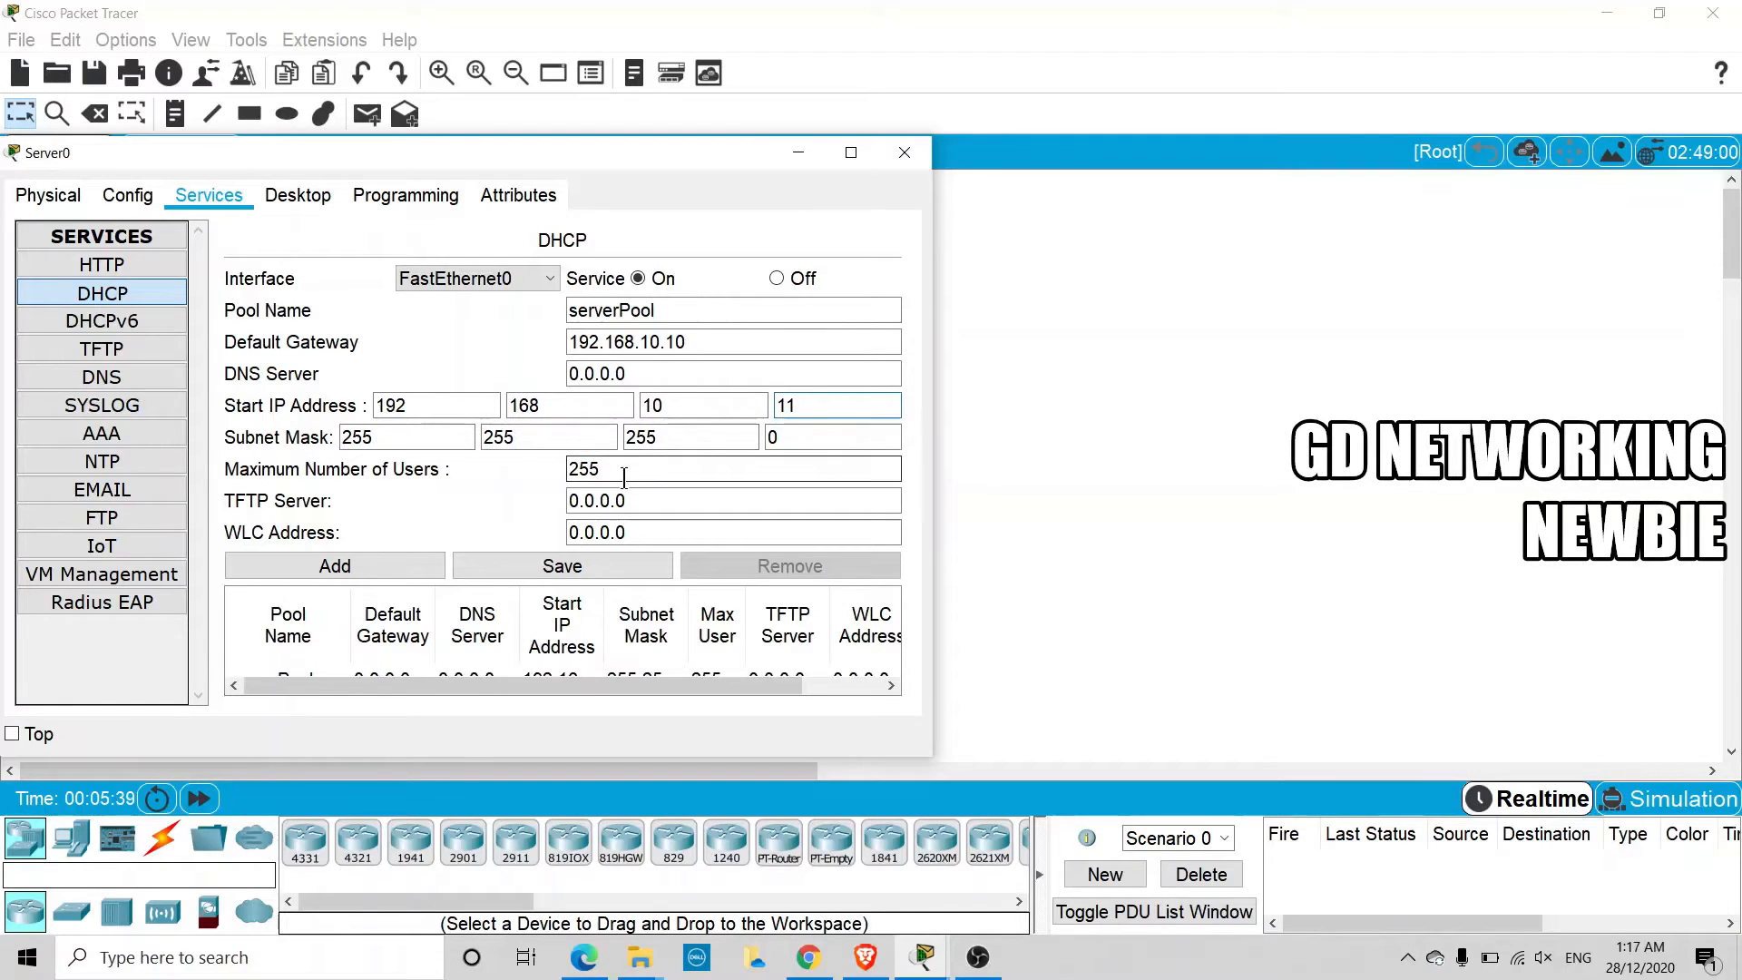
{"action": "left_click_drag", "start_coordinate": [622, 469], "coordinate": [549, 479]}
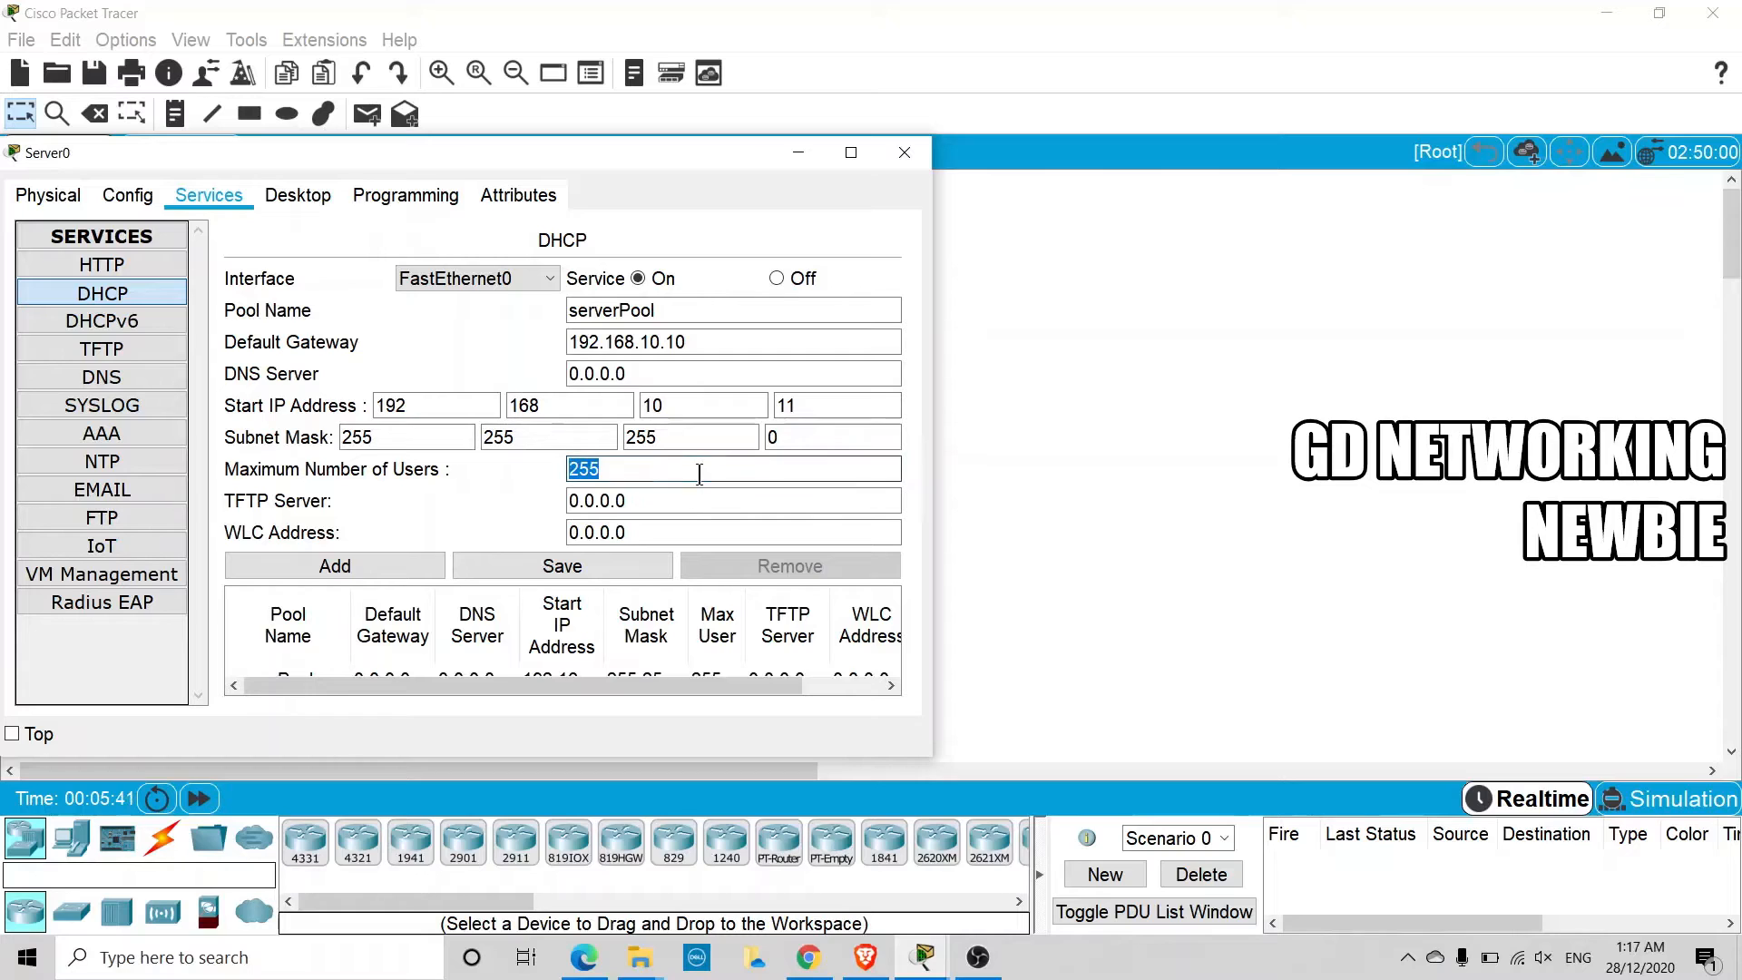
{"action": "type", "text": "10"}
{"action": "left_click", "coordinate": [597, 569]}
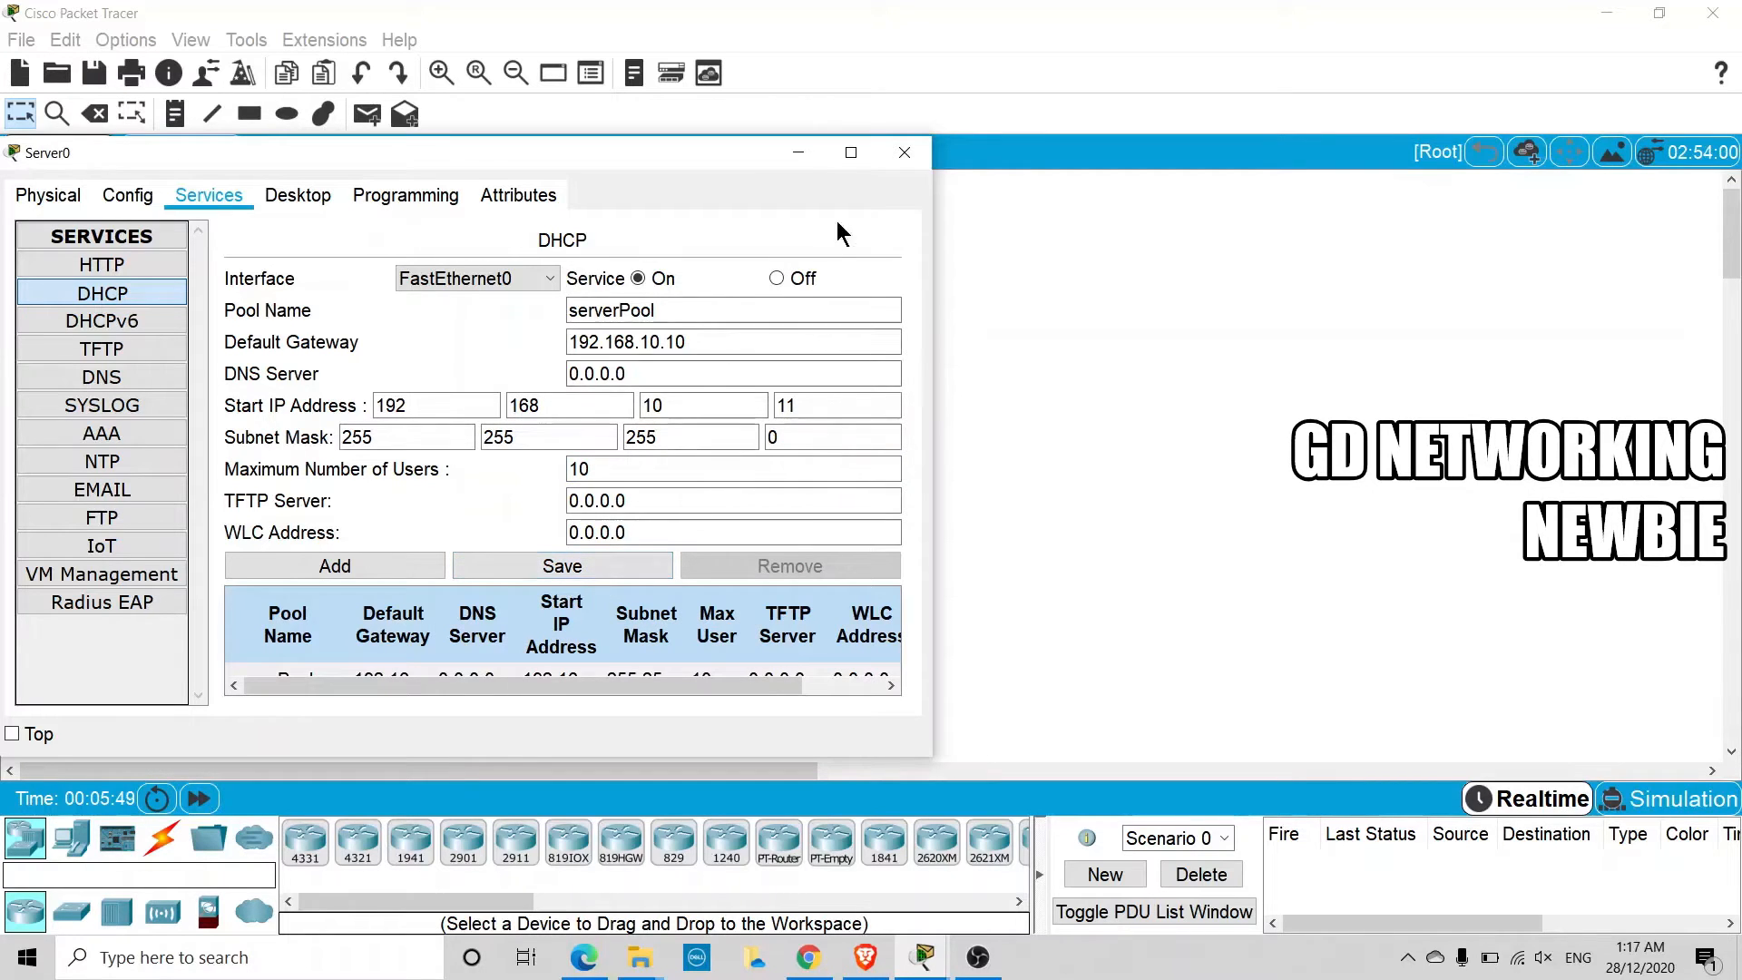
{"action": "left_click", "coordinate": [894, 166]}
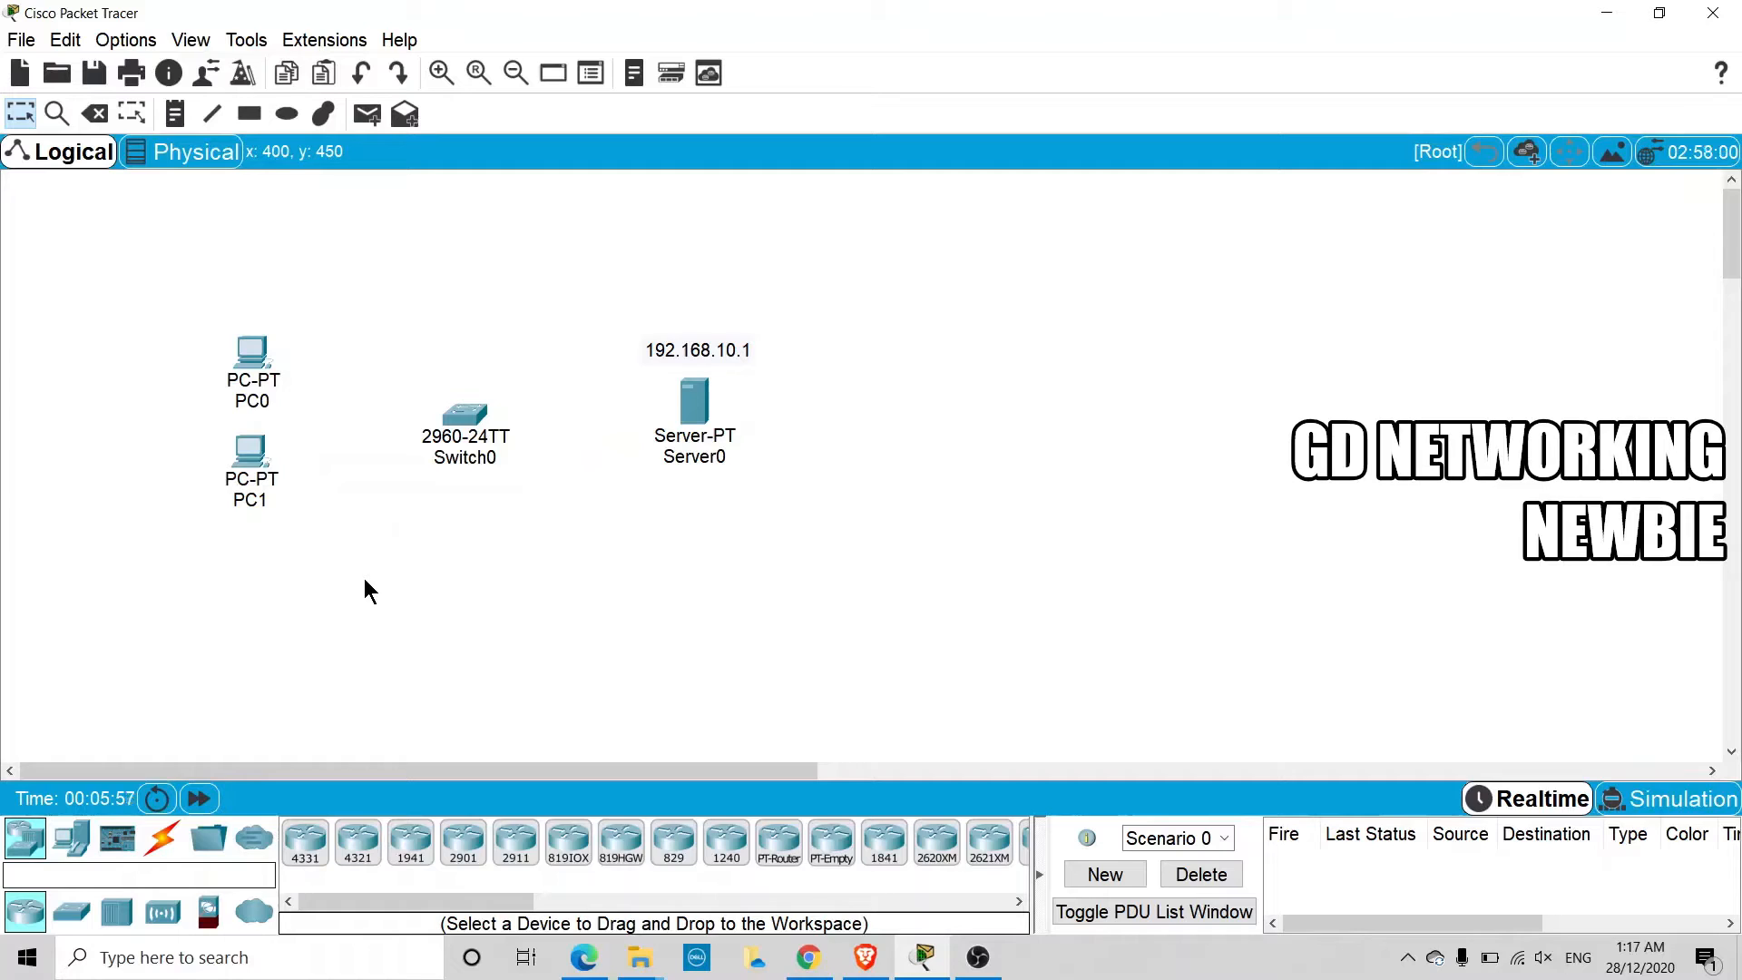
Connect PC0's FastEthernet0 port to the switch's FastEthernet0/2 port with a copper straight-through cable
{"action": "left_click", "coordinate": [172, 849]}
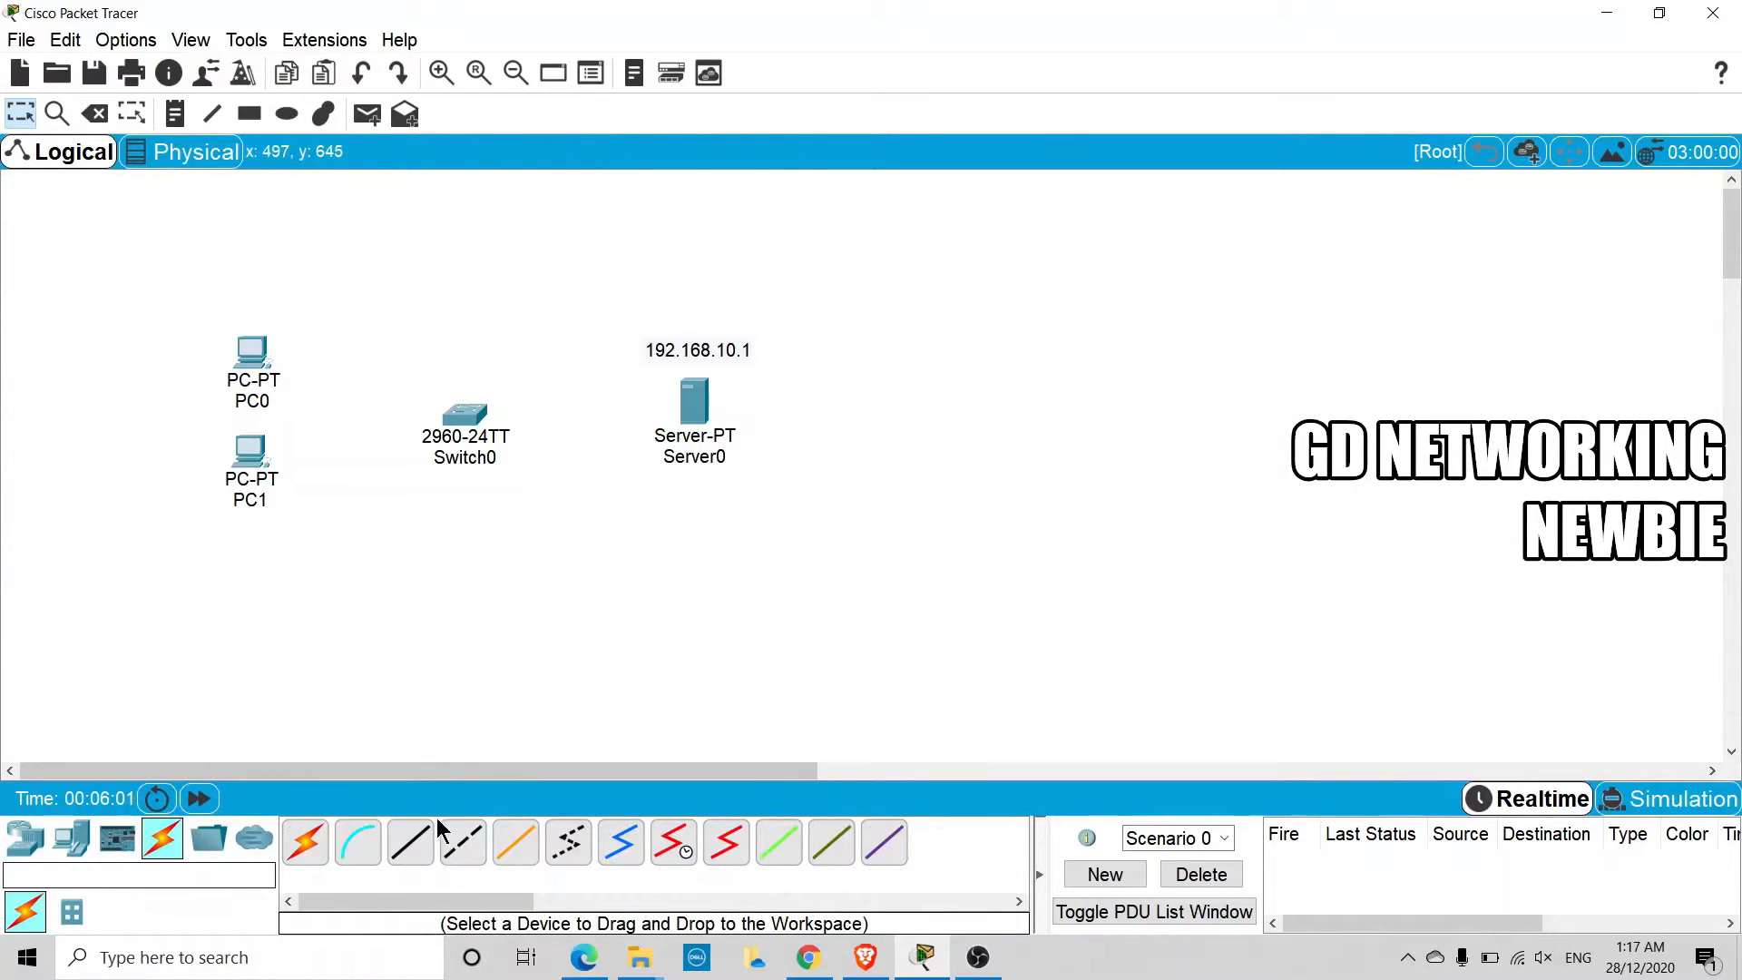
{"action": "left_click", "coordinate": [412, 840]}
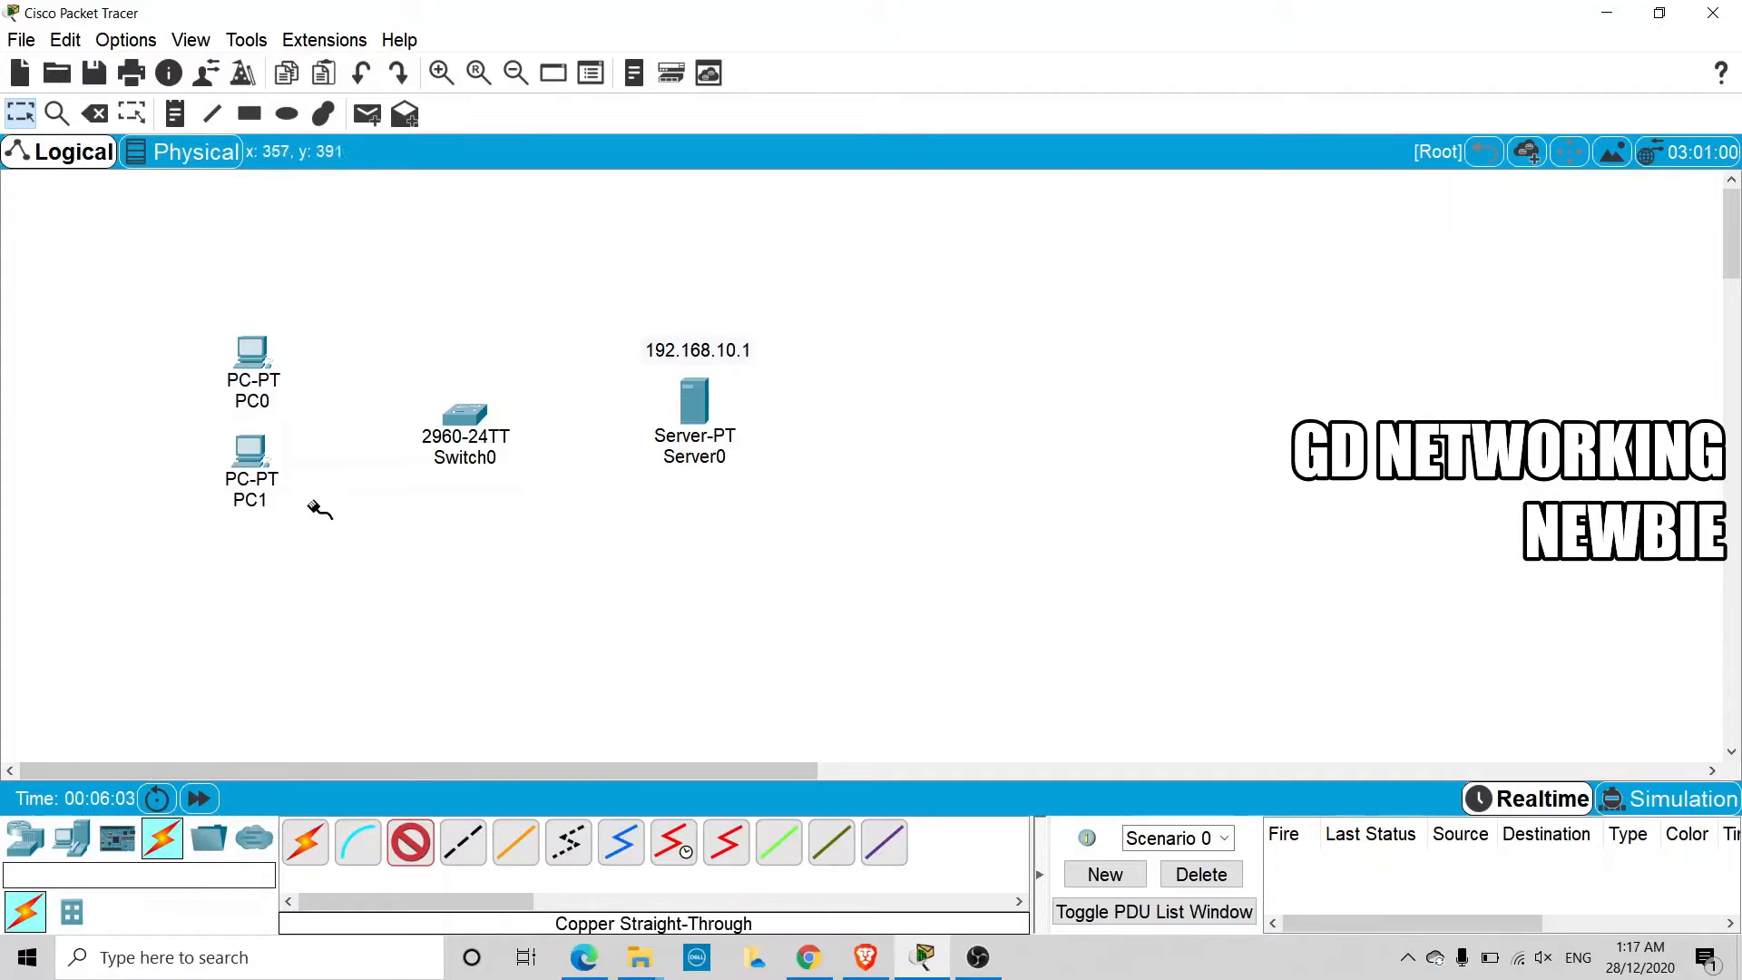
{"action": "left_click", "coordinate": [254, 356]}
{"action": "left_click", "coordinate": [338, 448]}
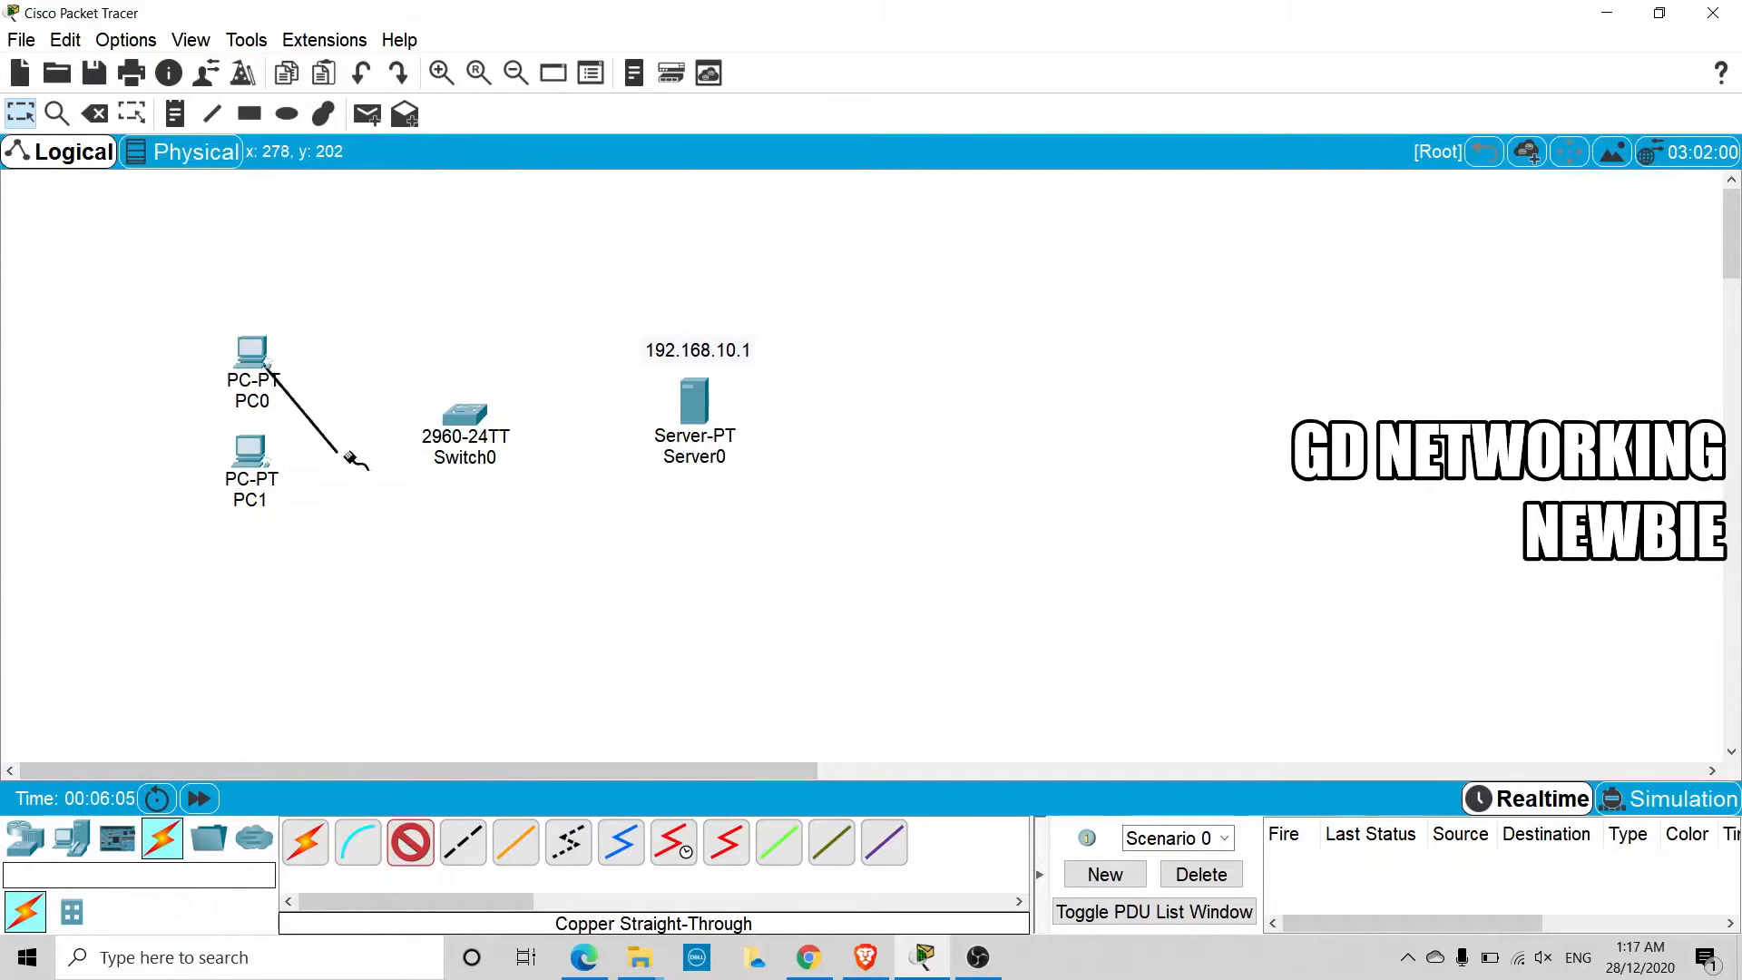
{"action": "left_click", "coordinate": [449, 412]}
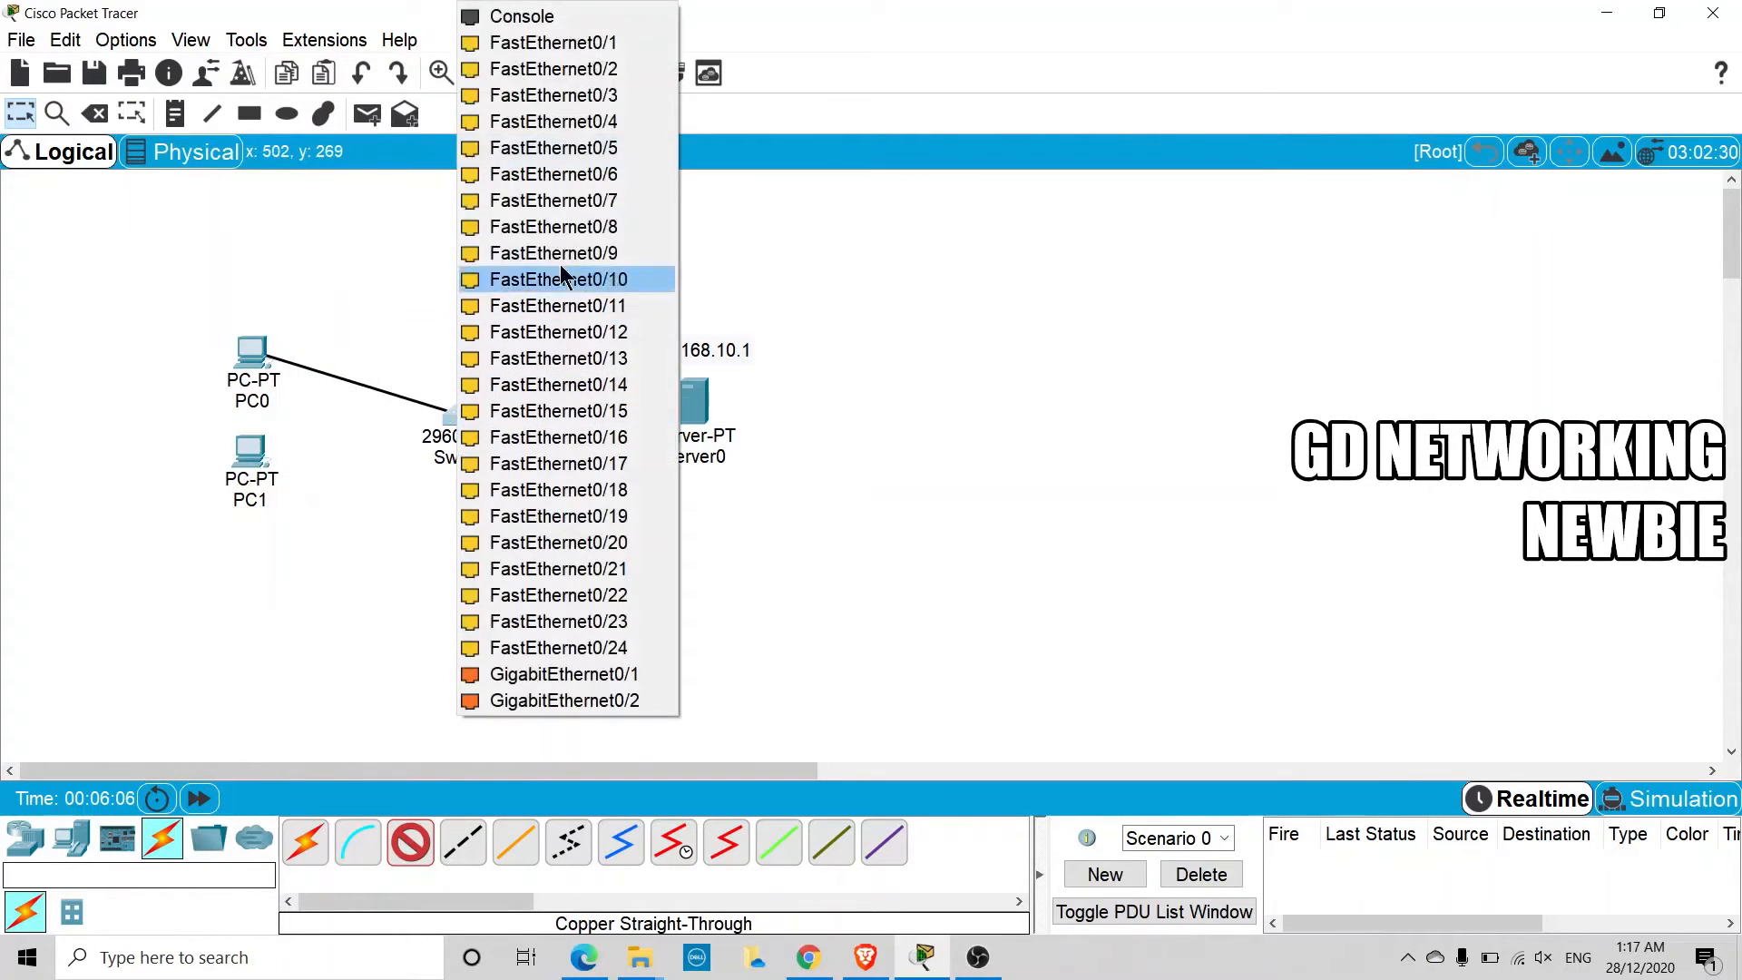
{"action": "left_click", "coordinate": [607, 71]}
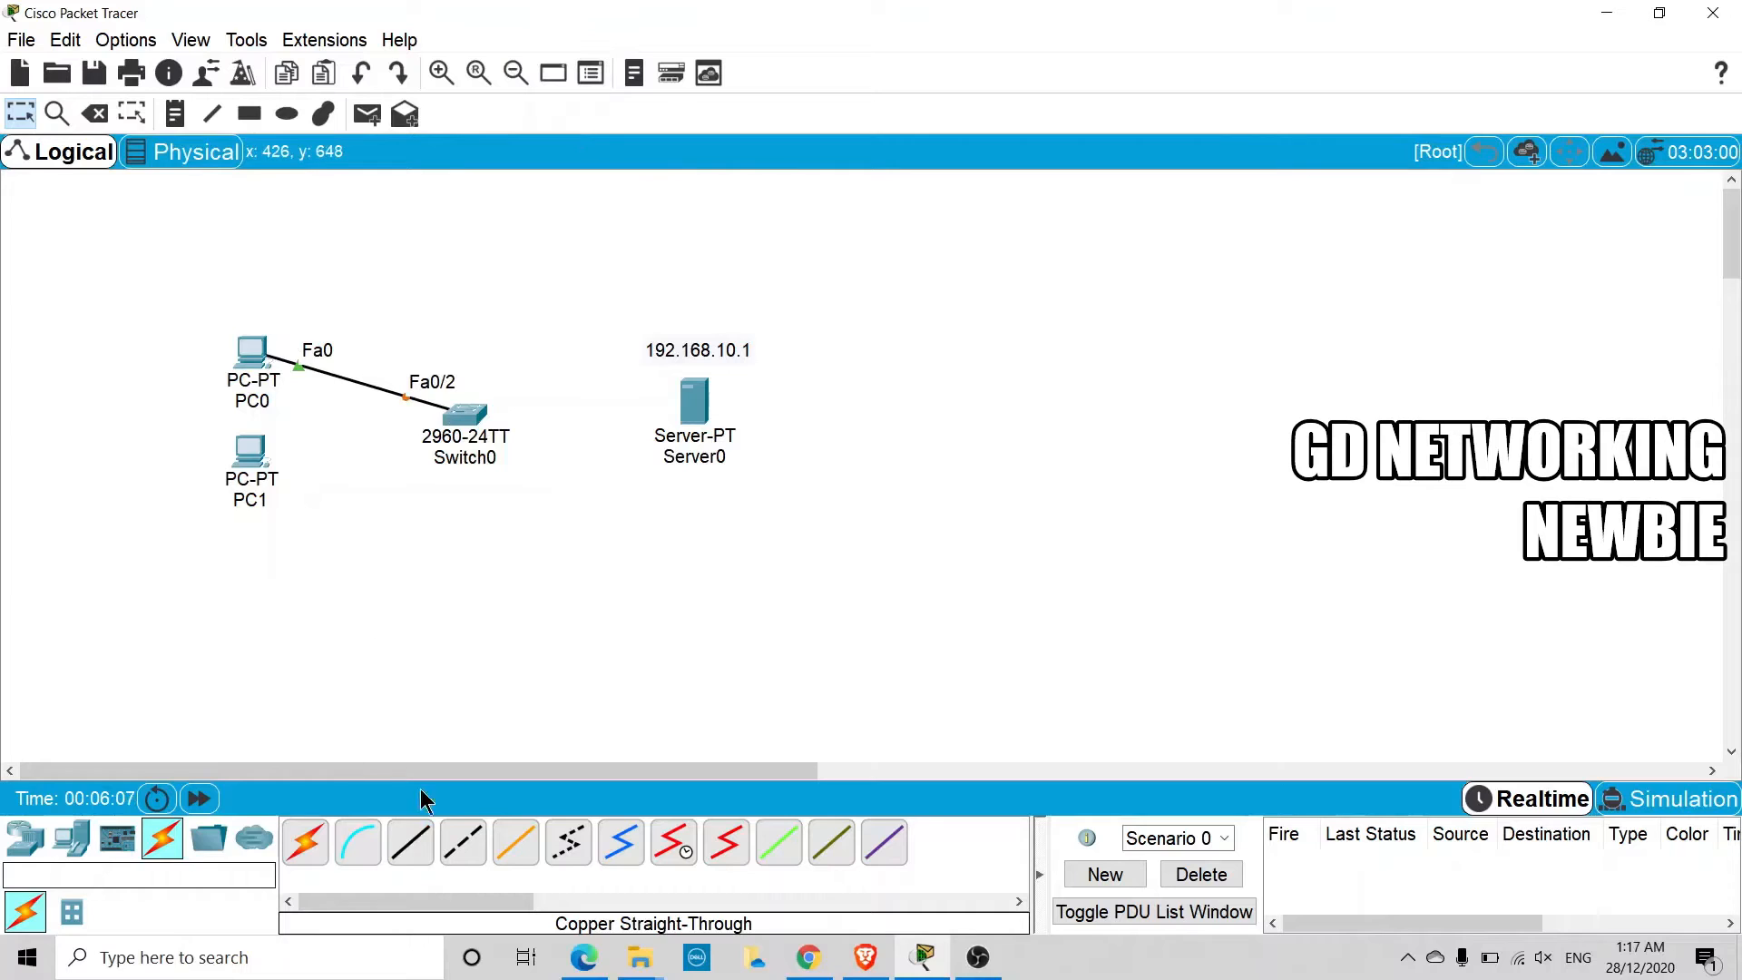
Connect PC1's FastEthernet0 port to FastEthernet0/4 on the switch using a copper straight-through cable
{"action": "left_click", "coordinate": [242, 453]}
{"action": "left_click", "coordinate": [353, 533]}
{"action": "left_click", "coordinate": [460, 419]}
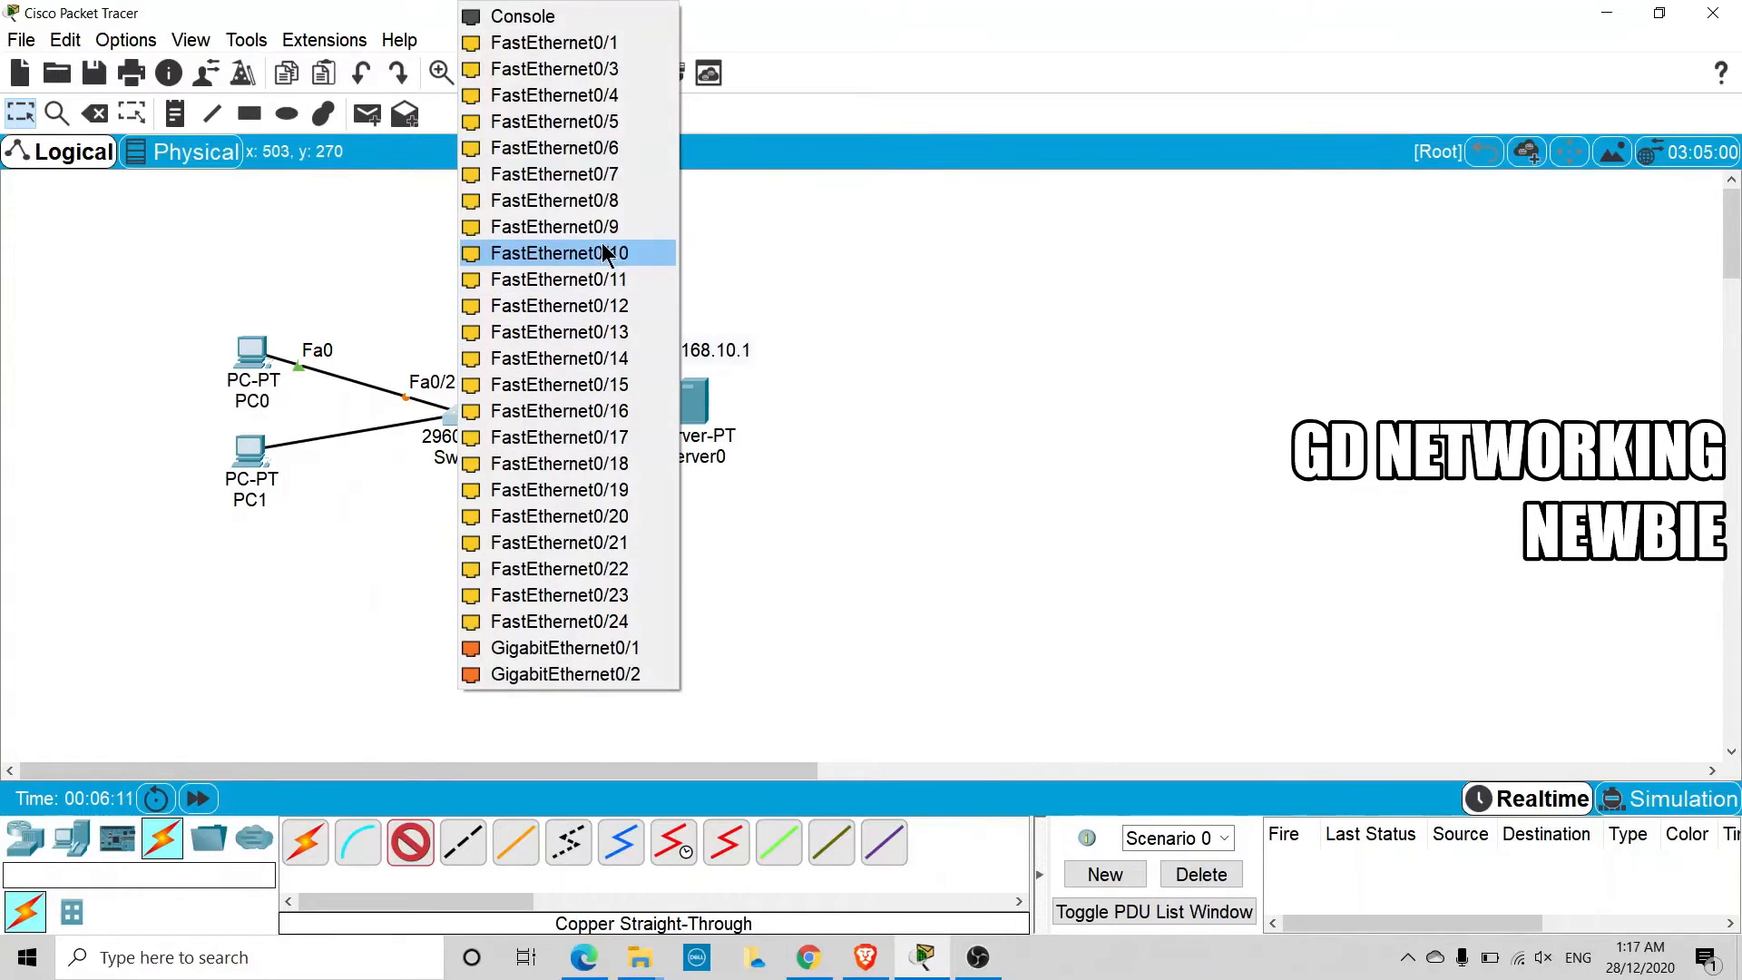
{"action": "left_click", "coordinate": [626, 100]}
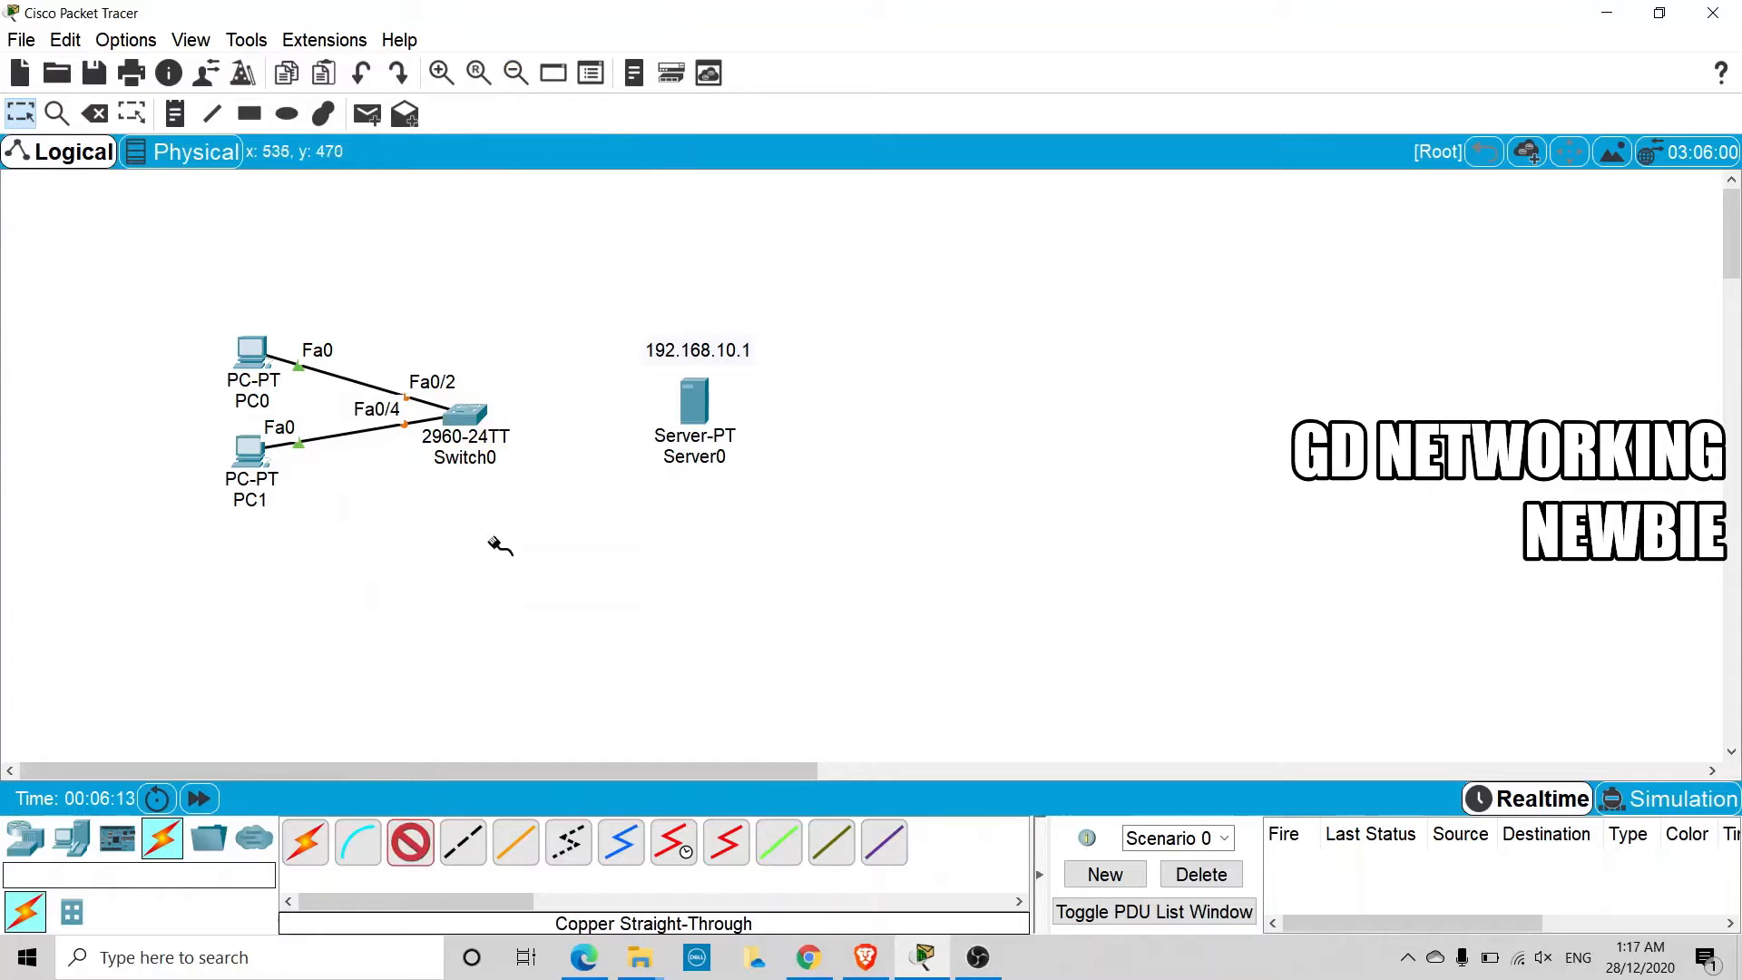
Connect the switch's FastEthernet0/6 port to Server0's FastEthernet0 port
{"action": "left_click", "coordinate": [476, 413]}
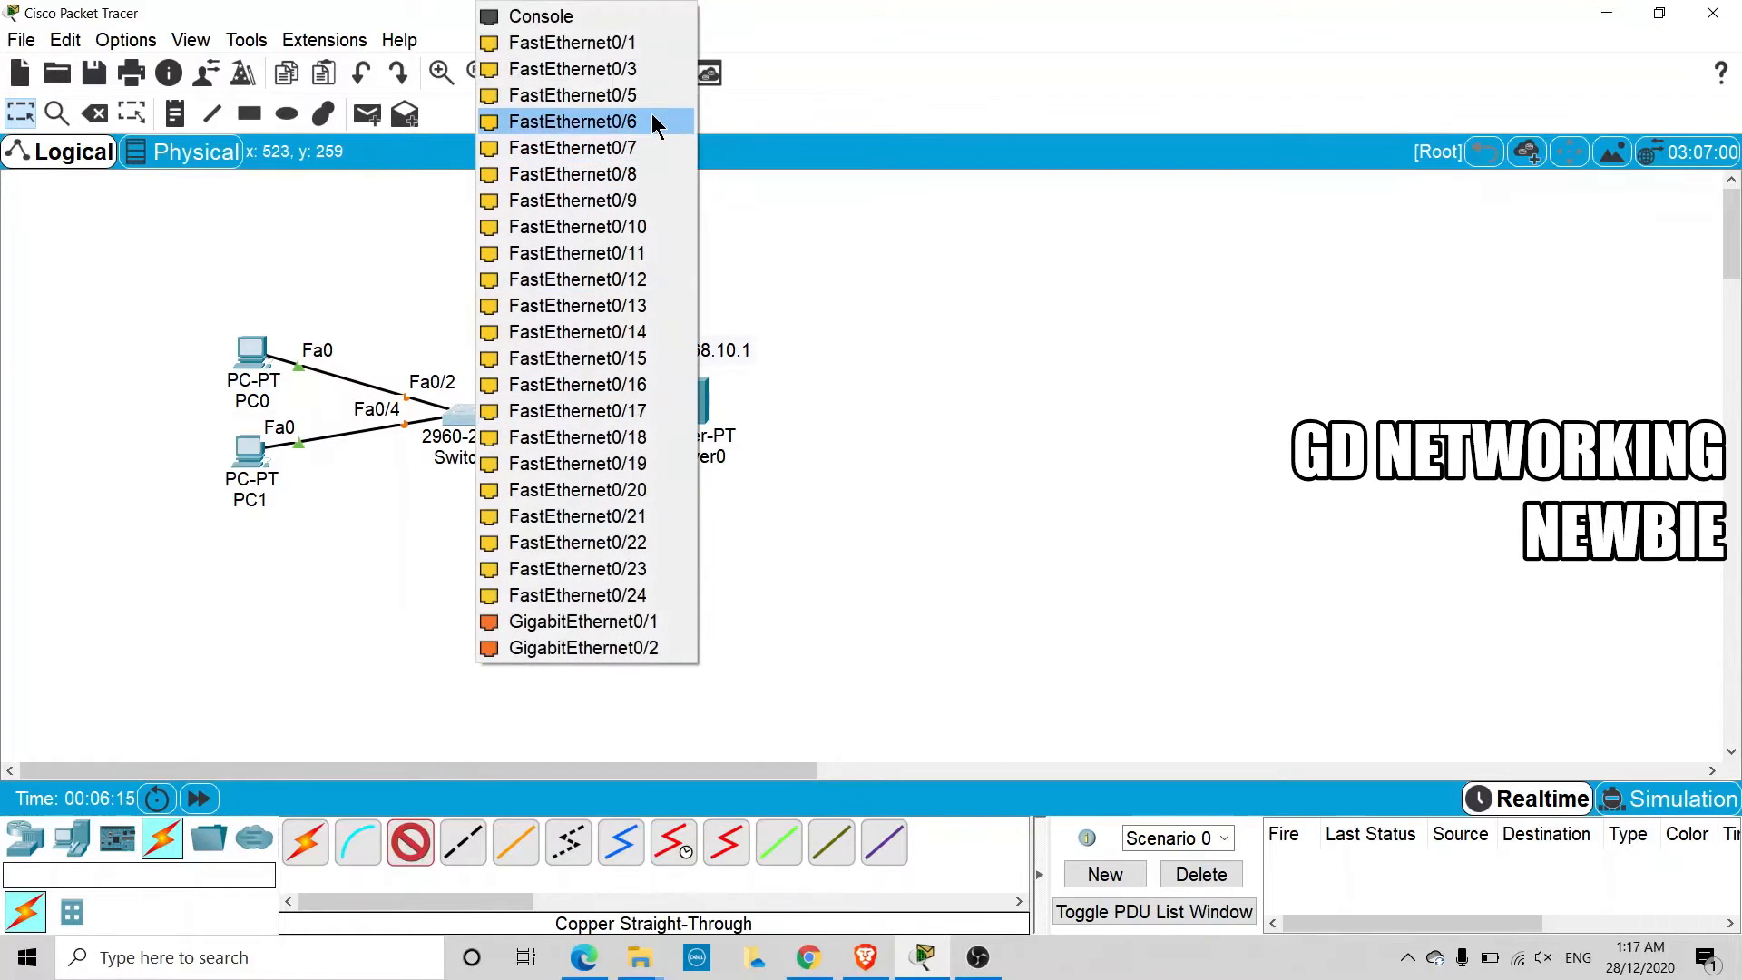
{"action": "left_click", "coordinate": [651, 121]}
{"action": "left_click", "coordinate": [697, 410]}
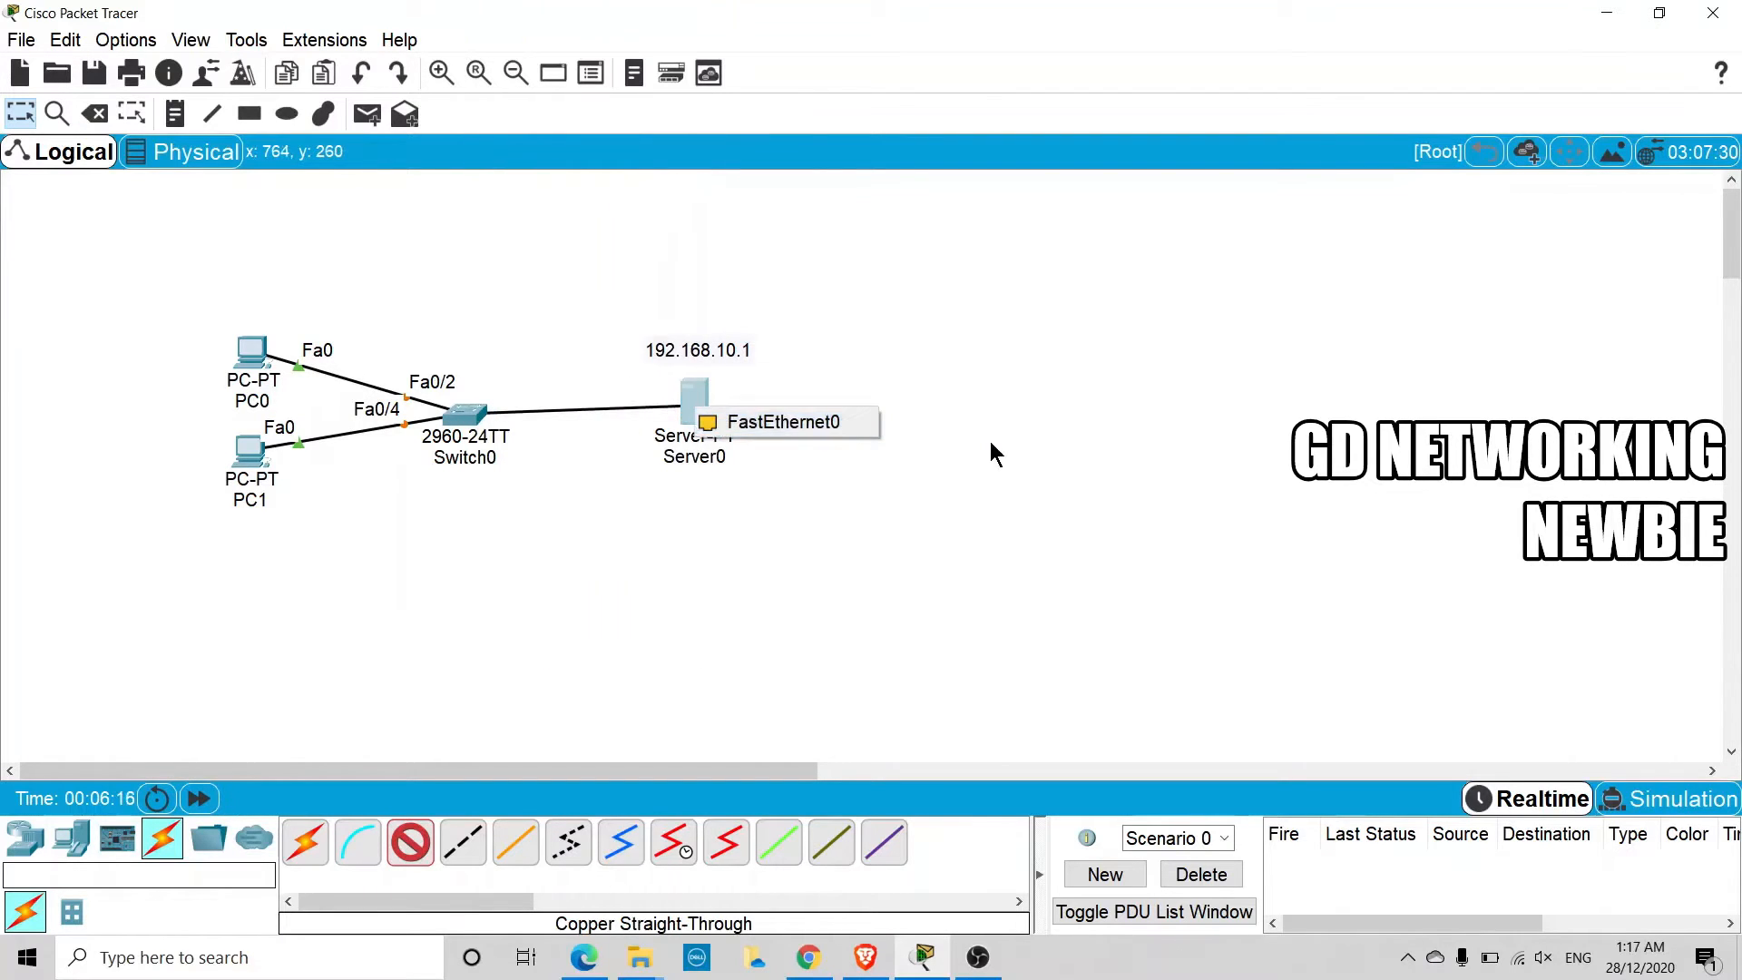
{"action": "left_click", "coordinate": [856, 438]}
Spread out the topology by moving Server0 and both PCs farther away from the switch
{"action": "left_click_drag", "start_coordinate": [712, 433], "coordinate": [730, 431]}
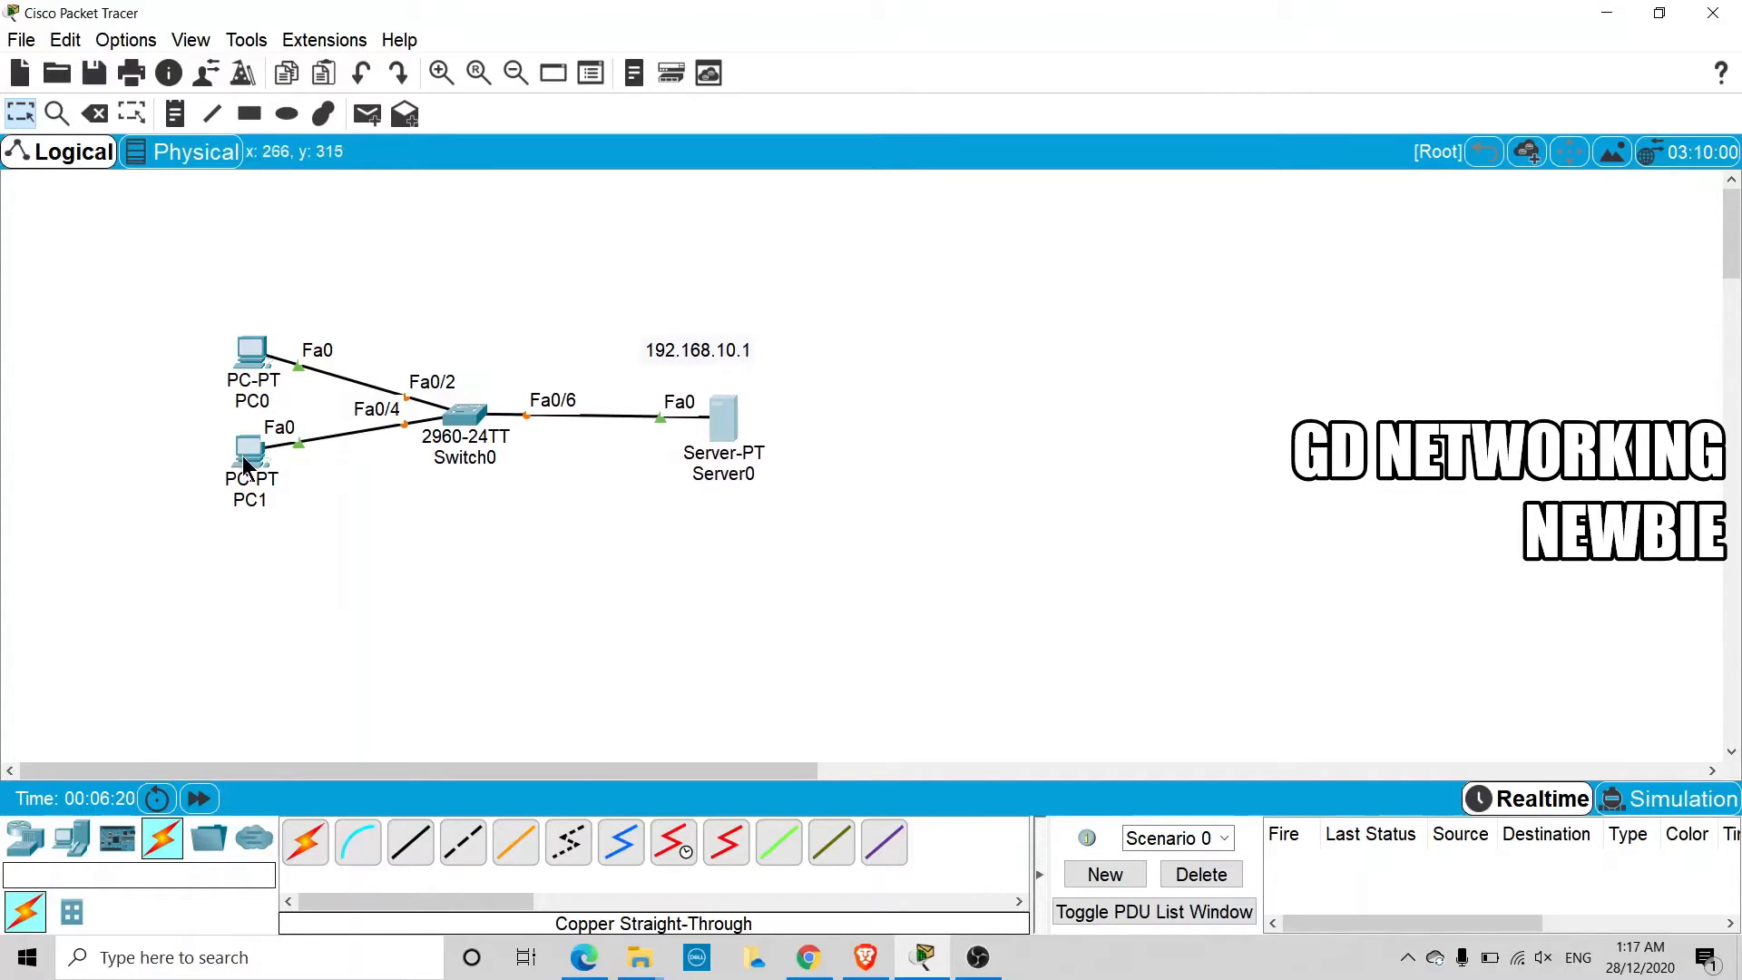
{"action": "left_click_drag", "start_coordinate": [245, 458], "coordinate": [216, 521]}
{"action": "left_click_drag", "start_coordinate": [245, 381], "coordinate": [176, 362]}
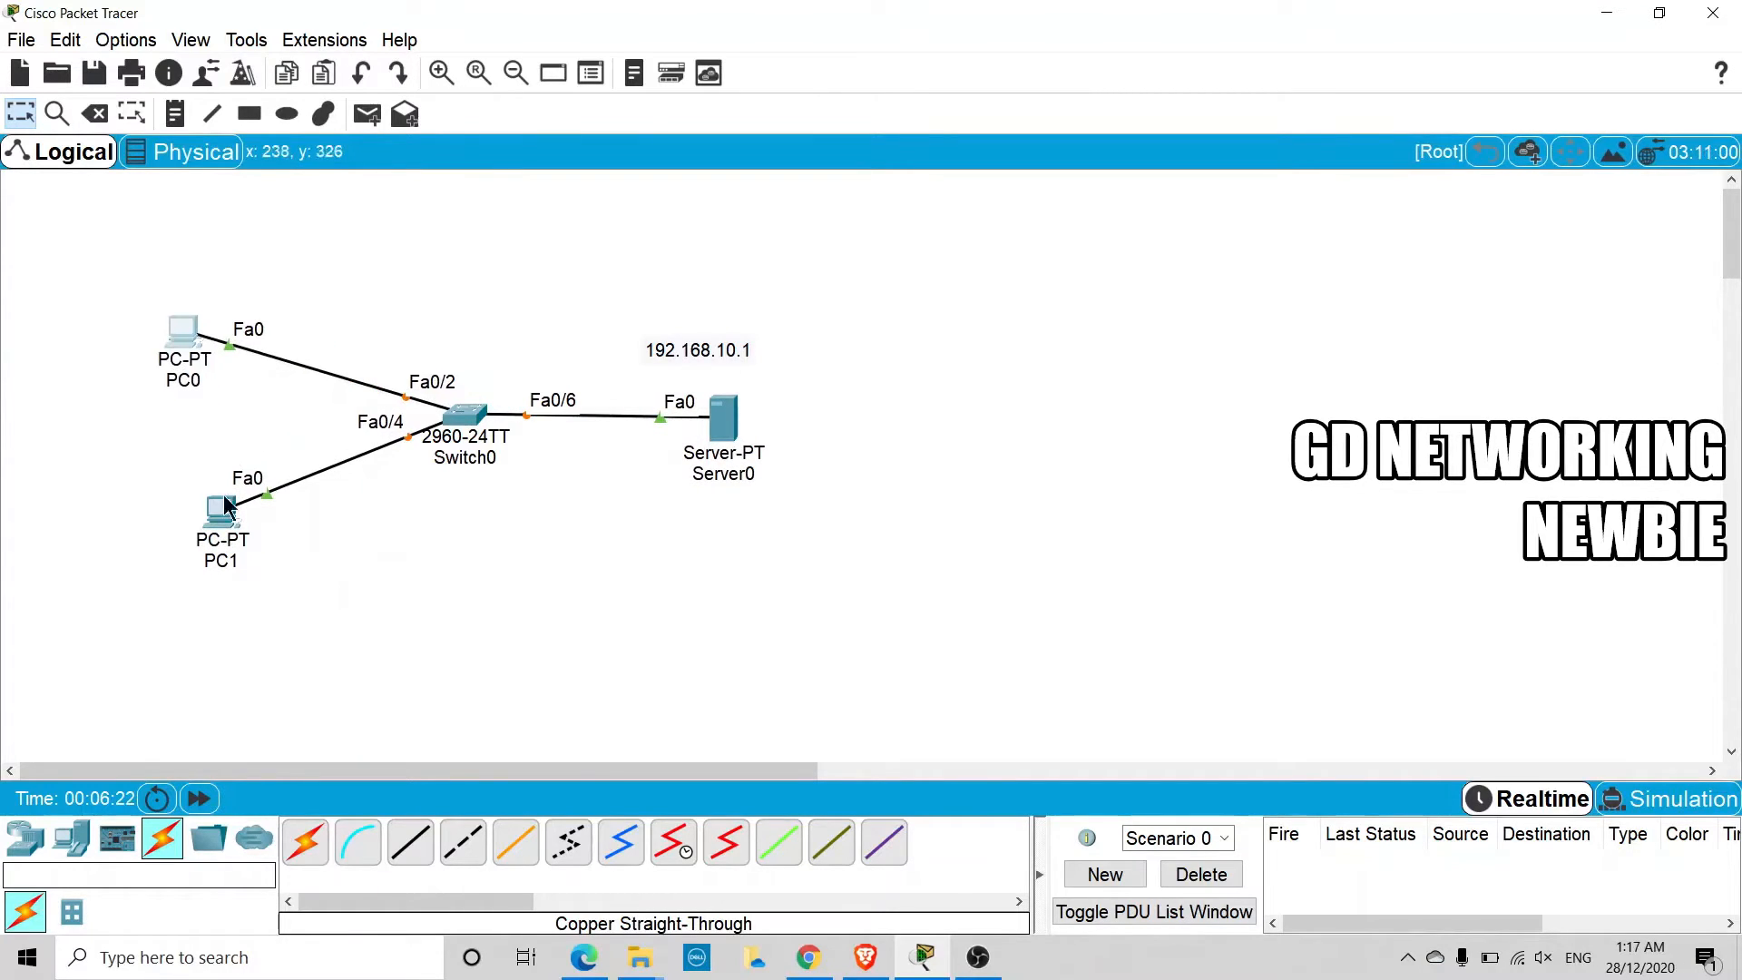
{"action": "left_click_drag", "start_coordinate": [234, 545], "coordinate": [200, 557]}
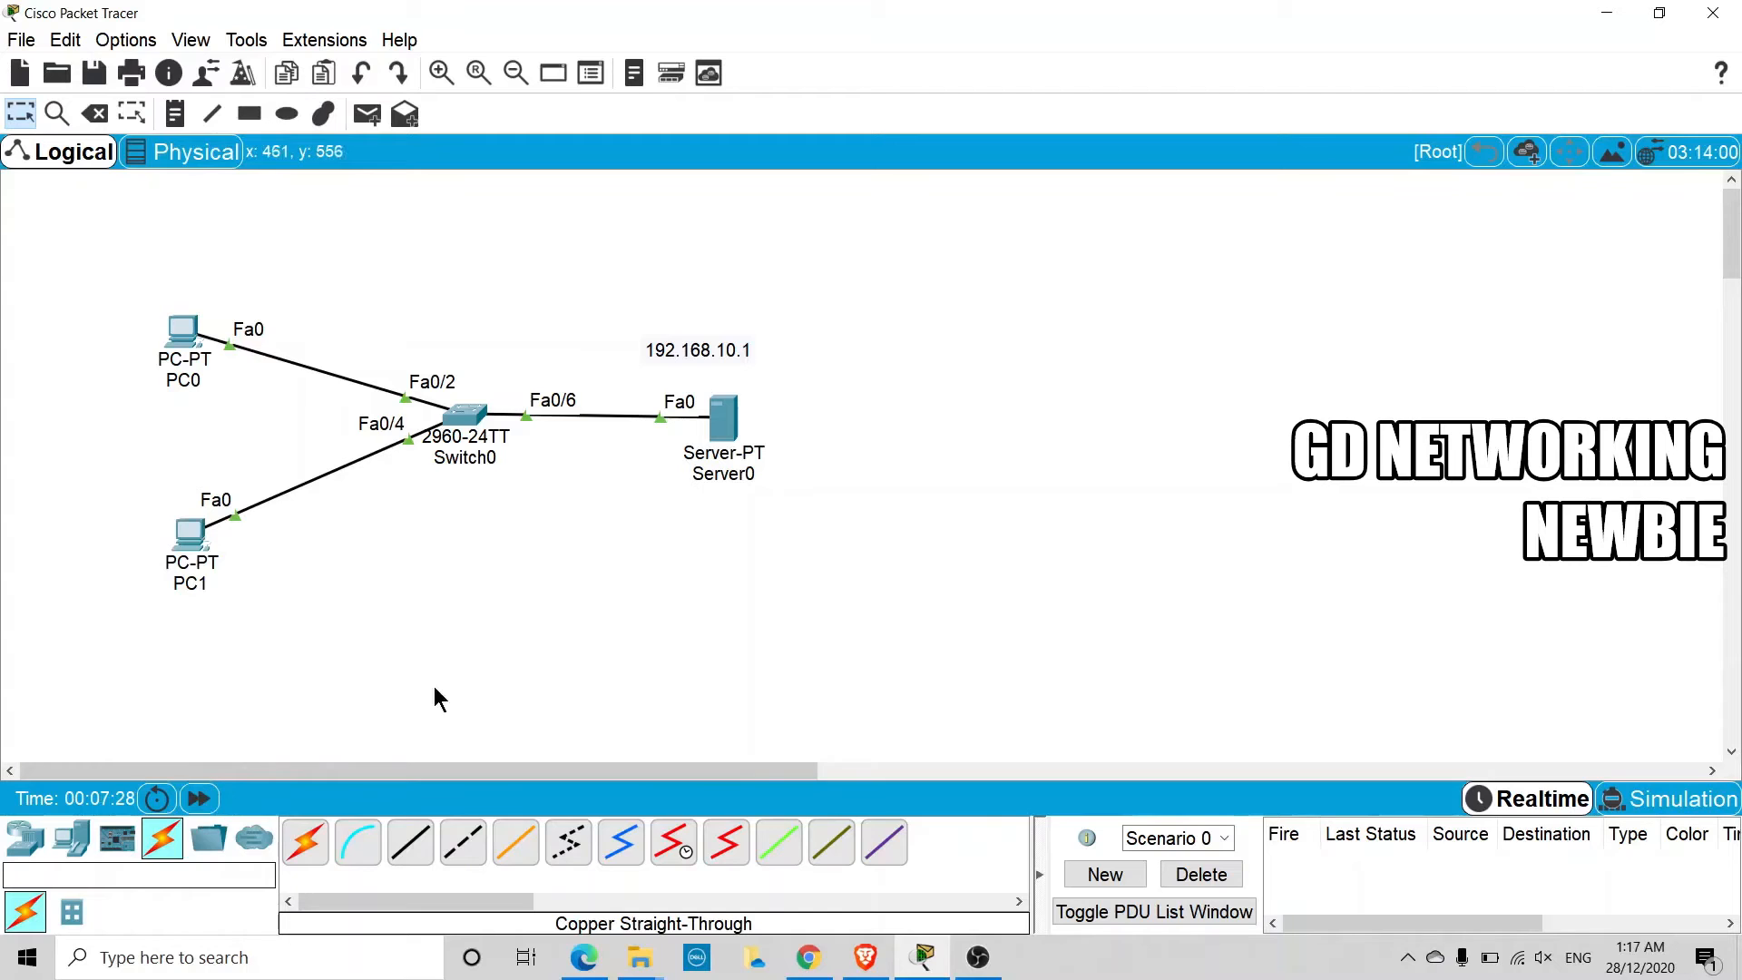
Set PC0's IP configuration to obtain its IPv4 address by DHCP, and close the PC0 window
{"action": "left_click", "coordinate": [190, 345]}
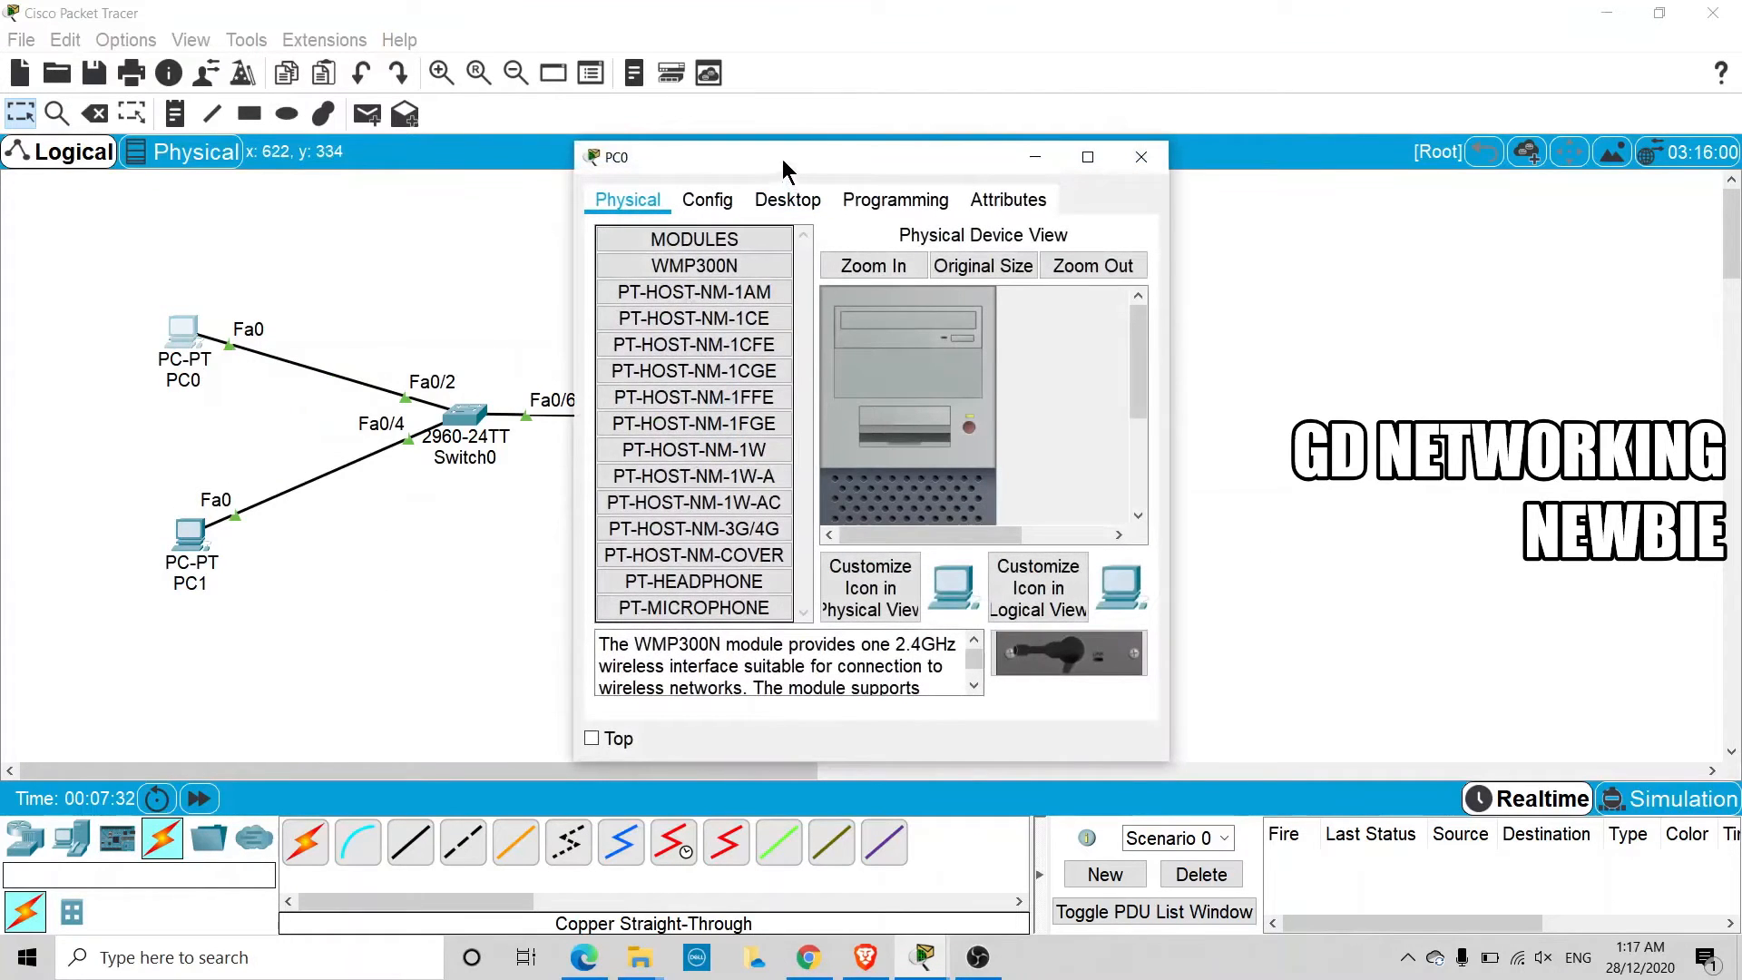
{"action": "left_click_drag", "start_coordinate": [781, 159], "coordinate": [633, 162]}
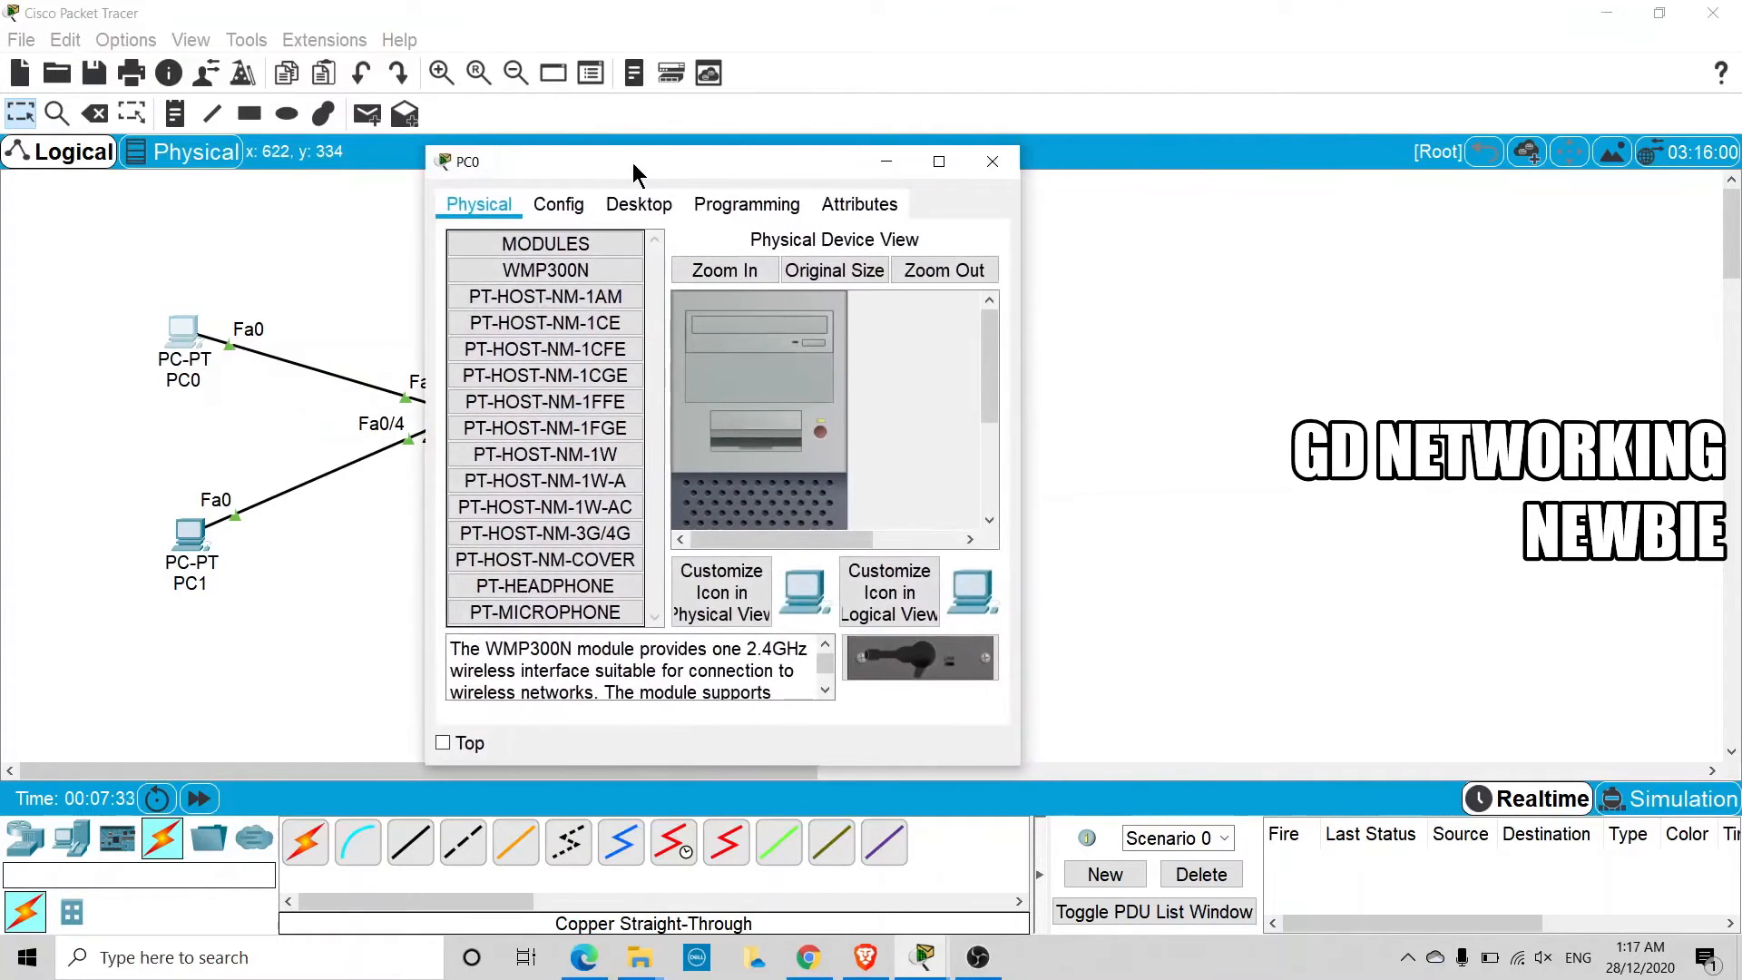
{"action": "left_click", "coordinate": [647, 220]}
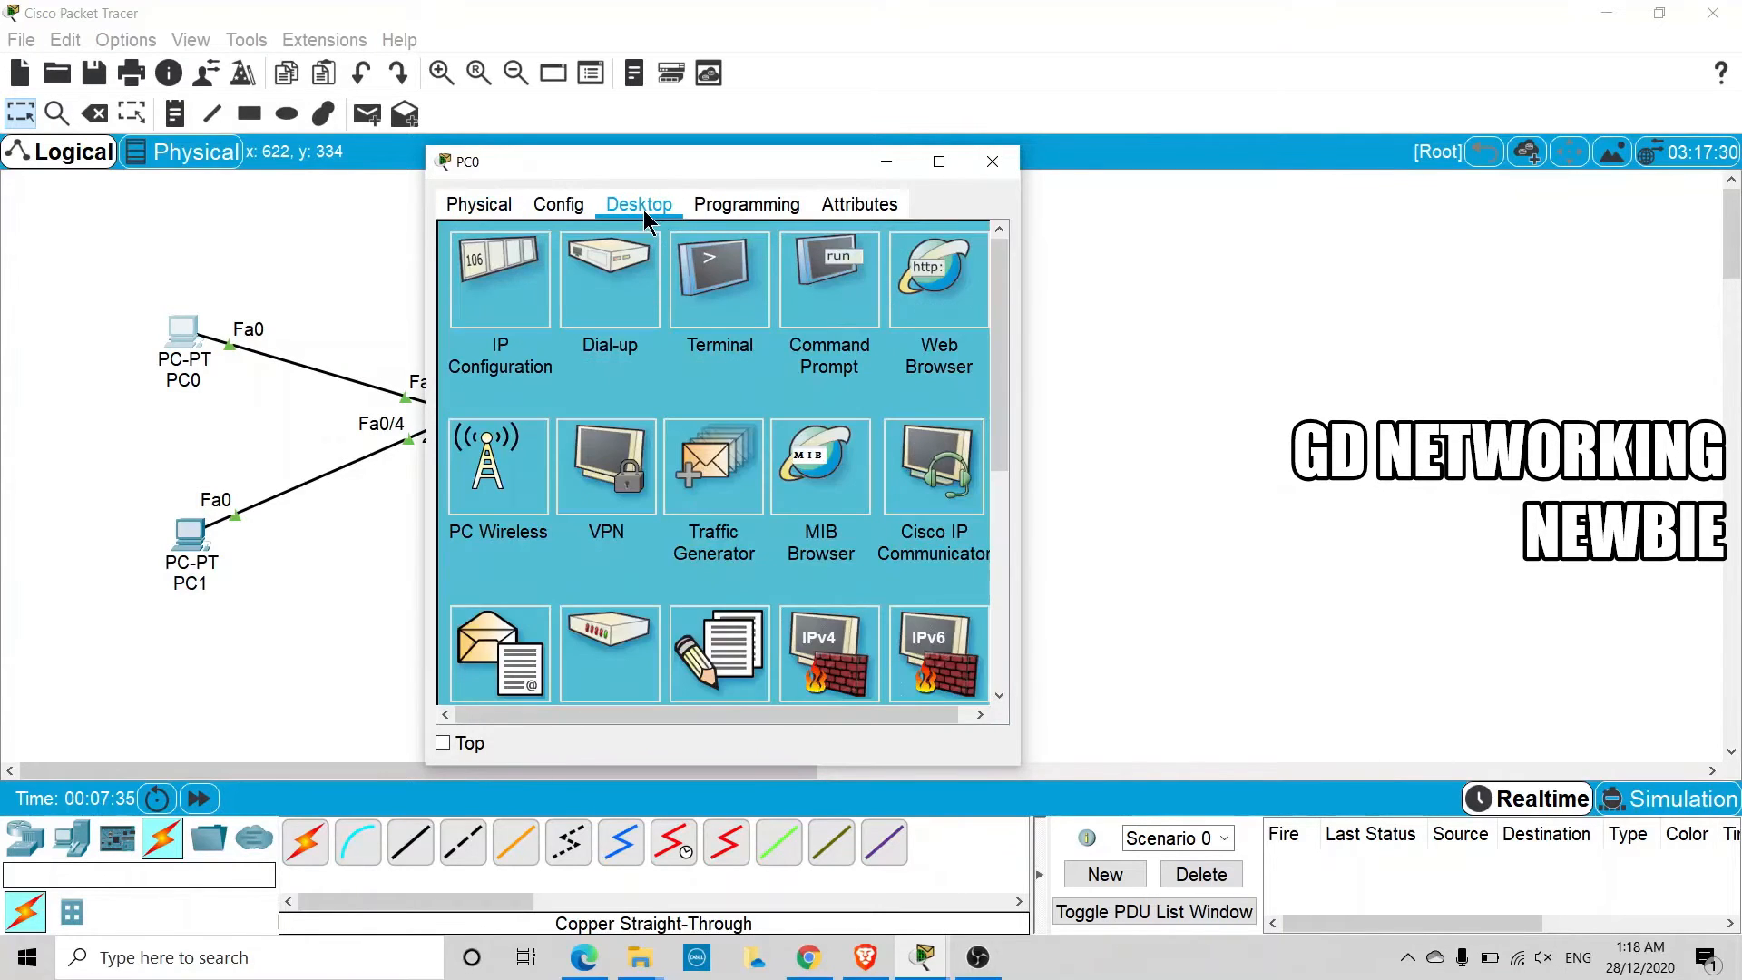
{"action": "left_click", "coordinate": [491, 301]}
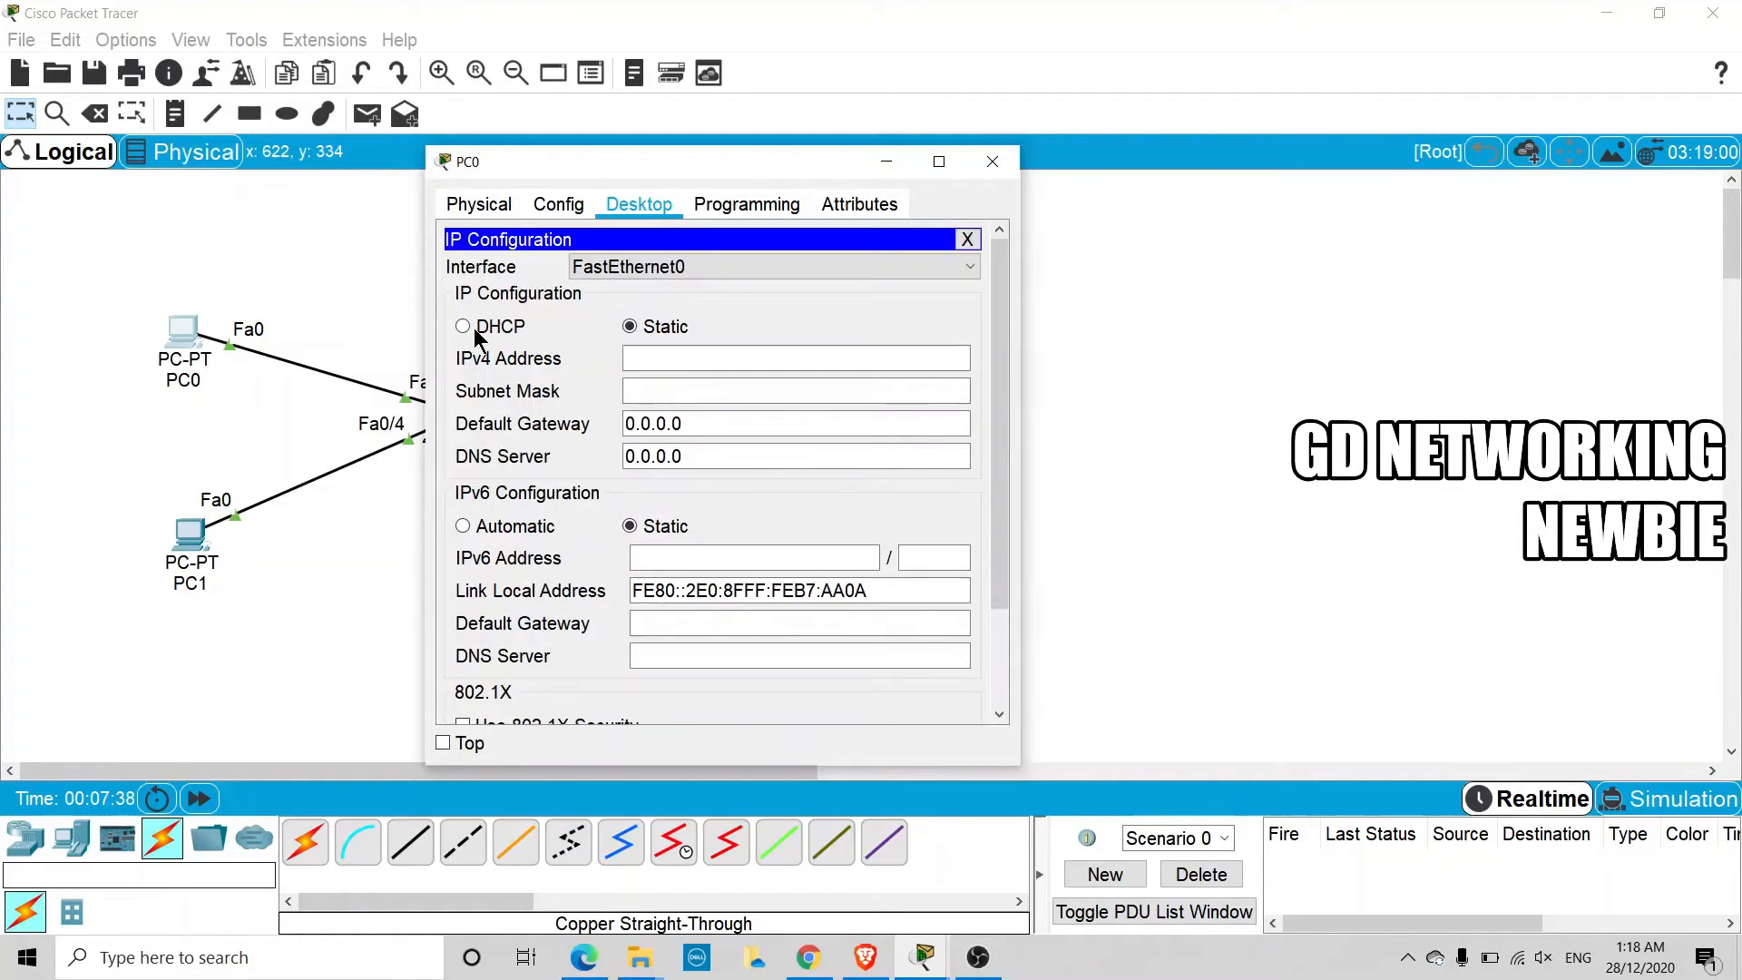
{"action": "left_click", "coordinate": [468, 328]}
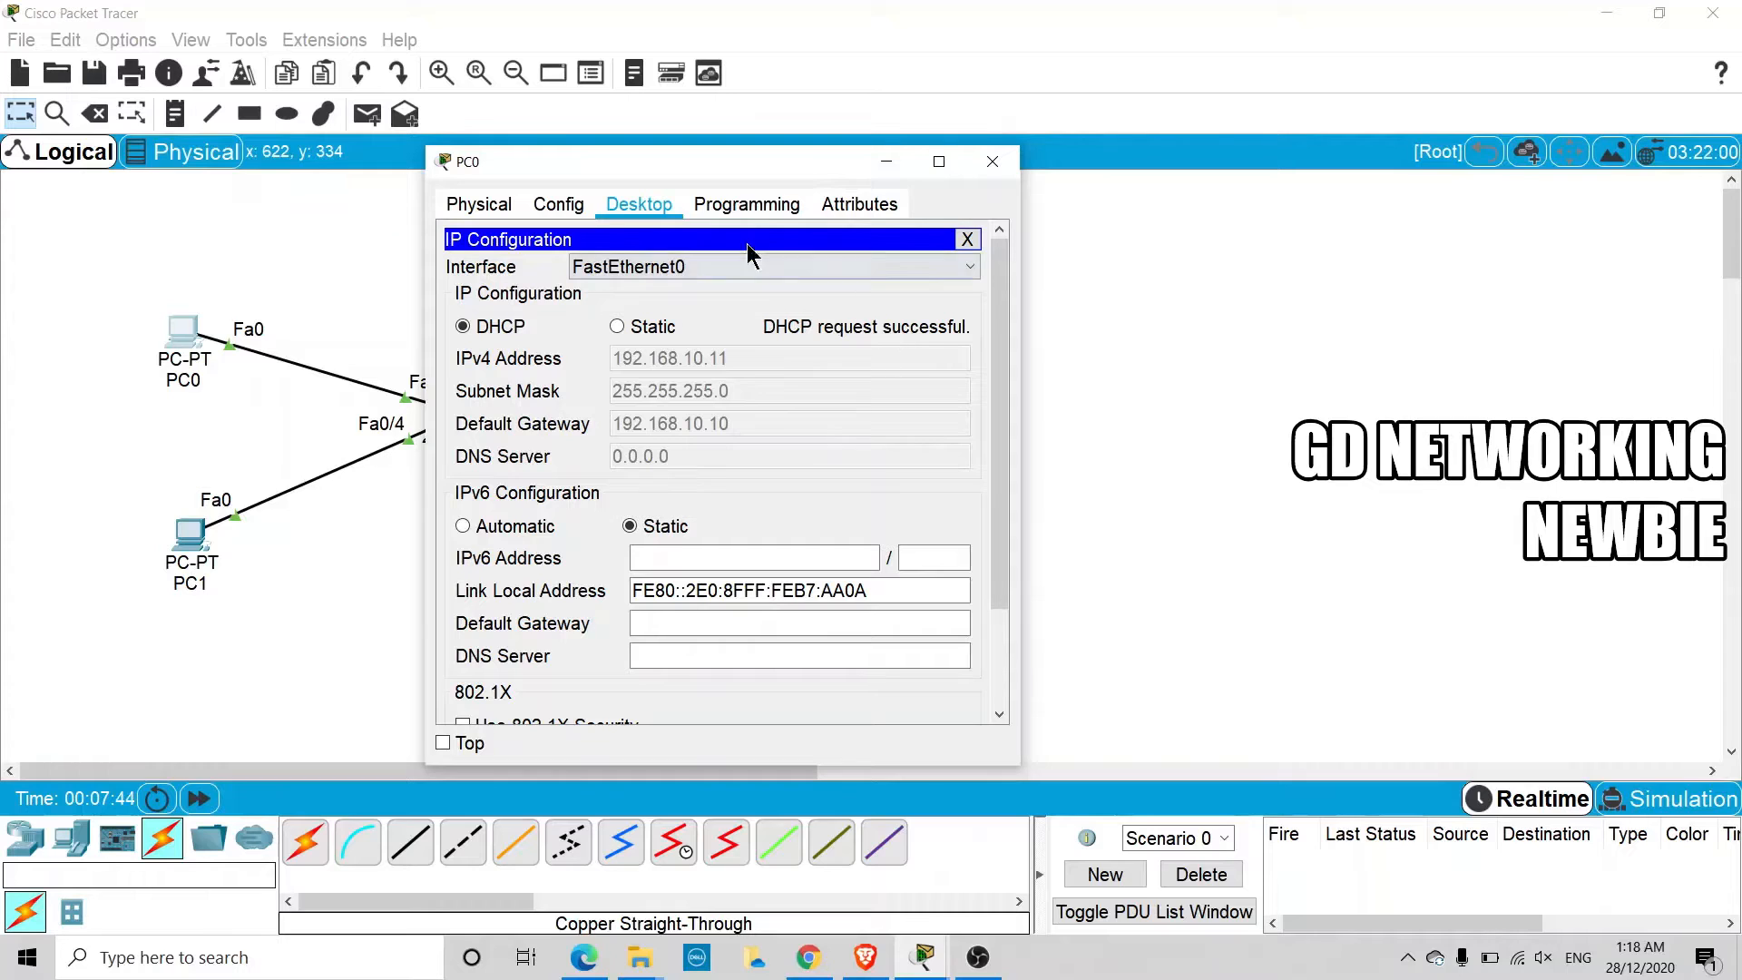
{"action": "left_click_drag", "start_coordinate": [735, 178], "coordinate": [651, 185]}
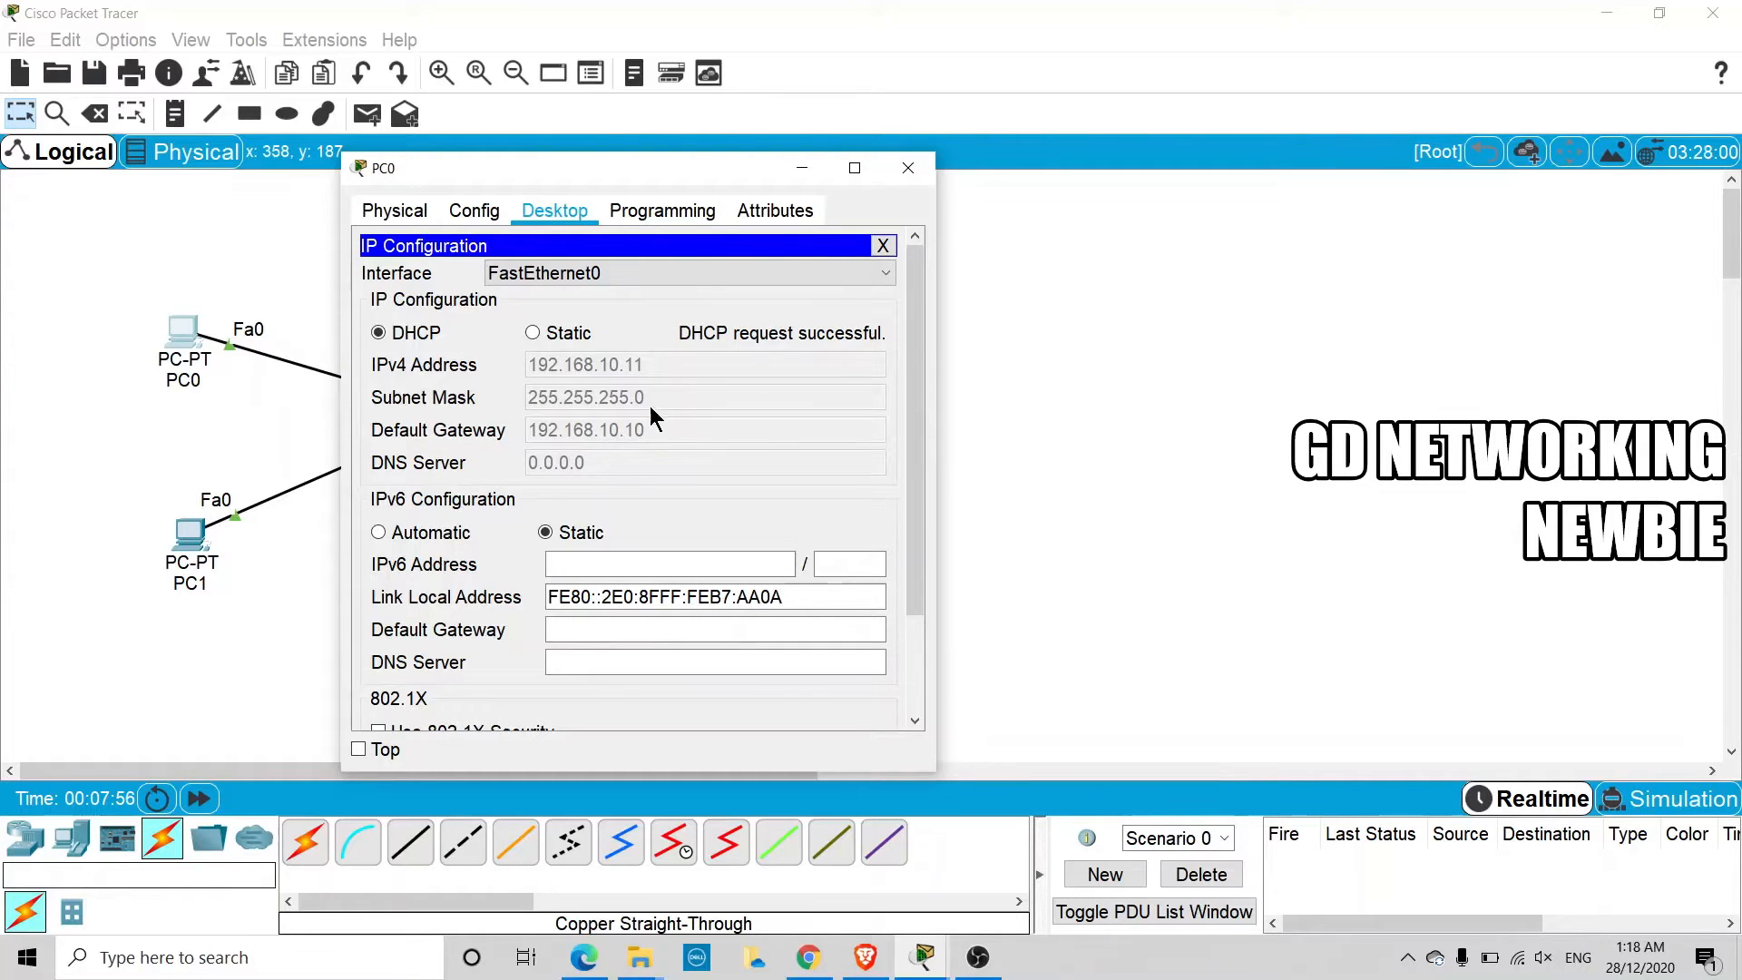
{"action": "left_click_drag", "start_coordinate": [634, 179], "coordinate": [383, 444]}
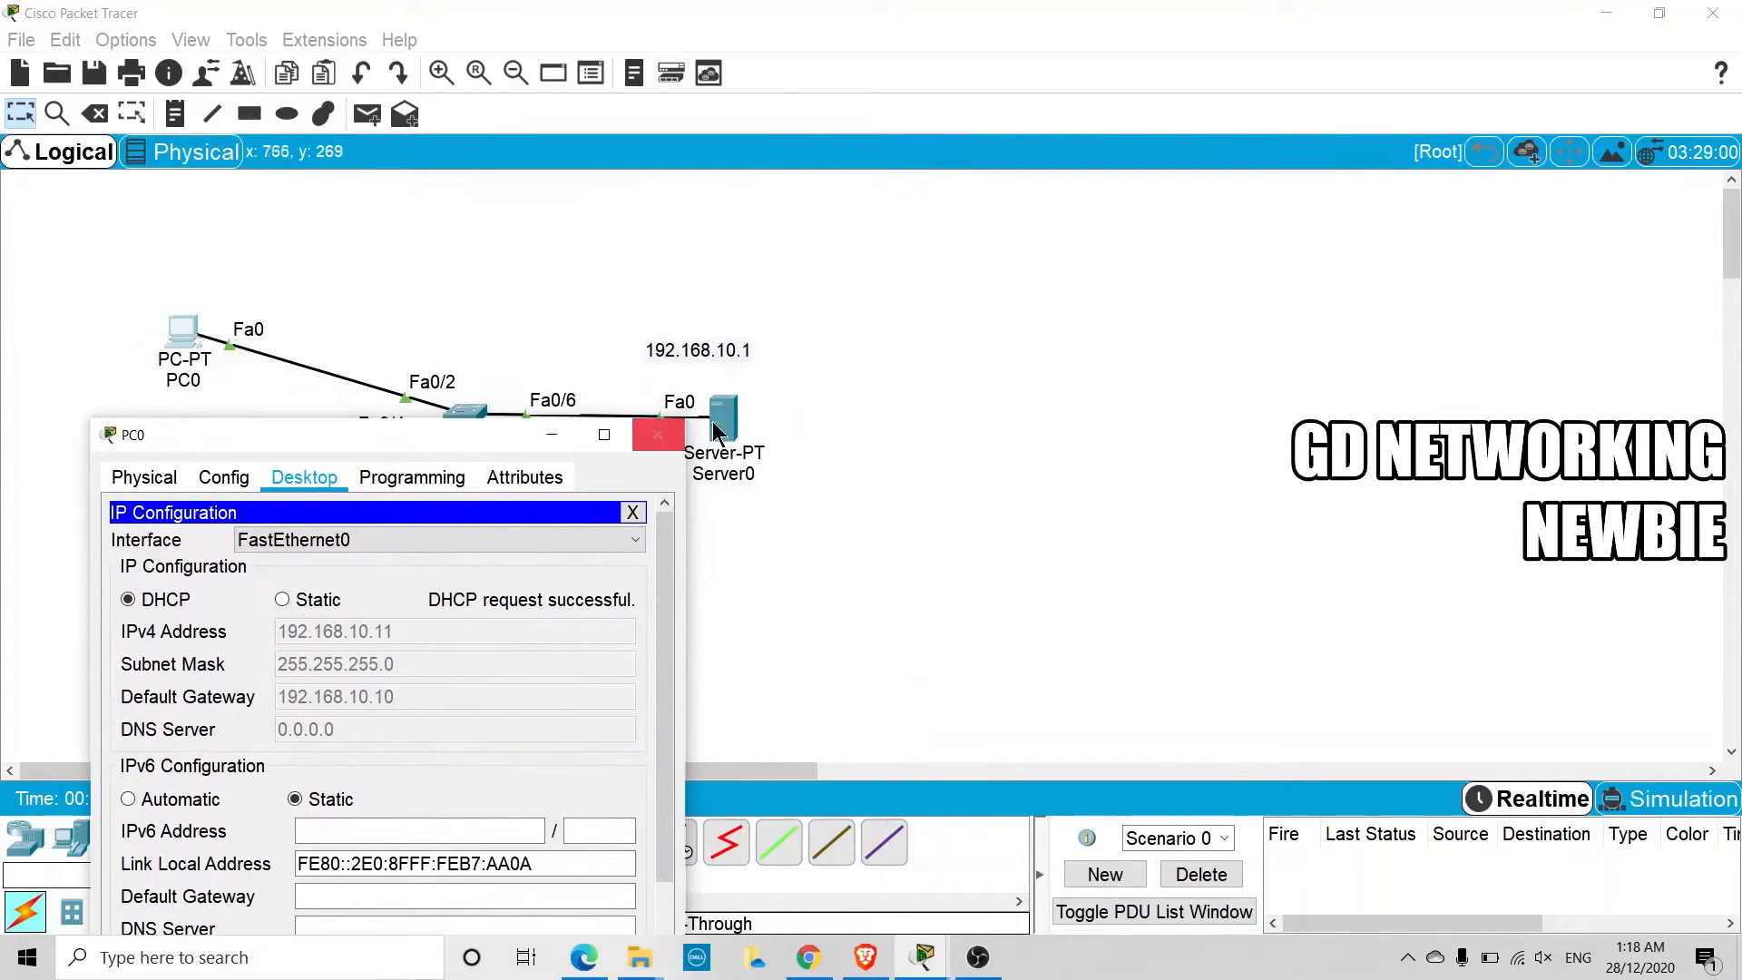
{"action": "left_click_drag", "start_coordinate": [503, 437], "coordinate": [590, 245]}
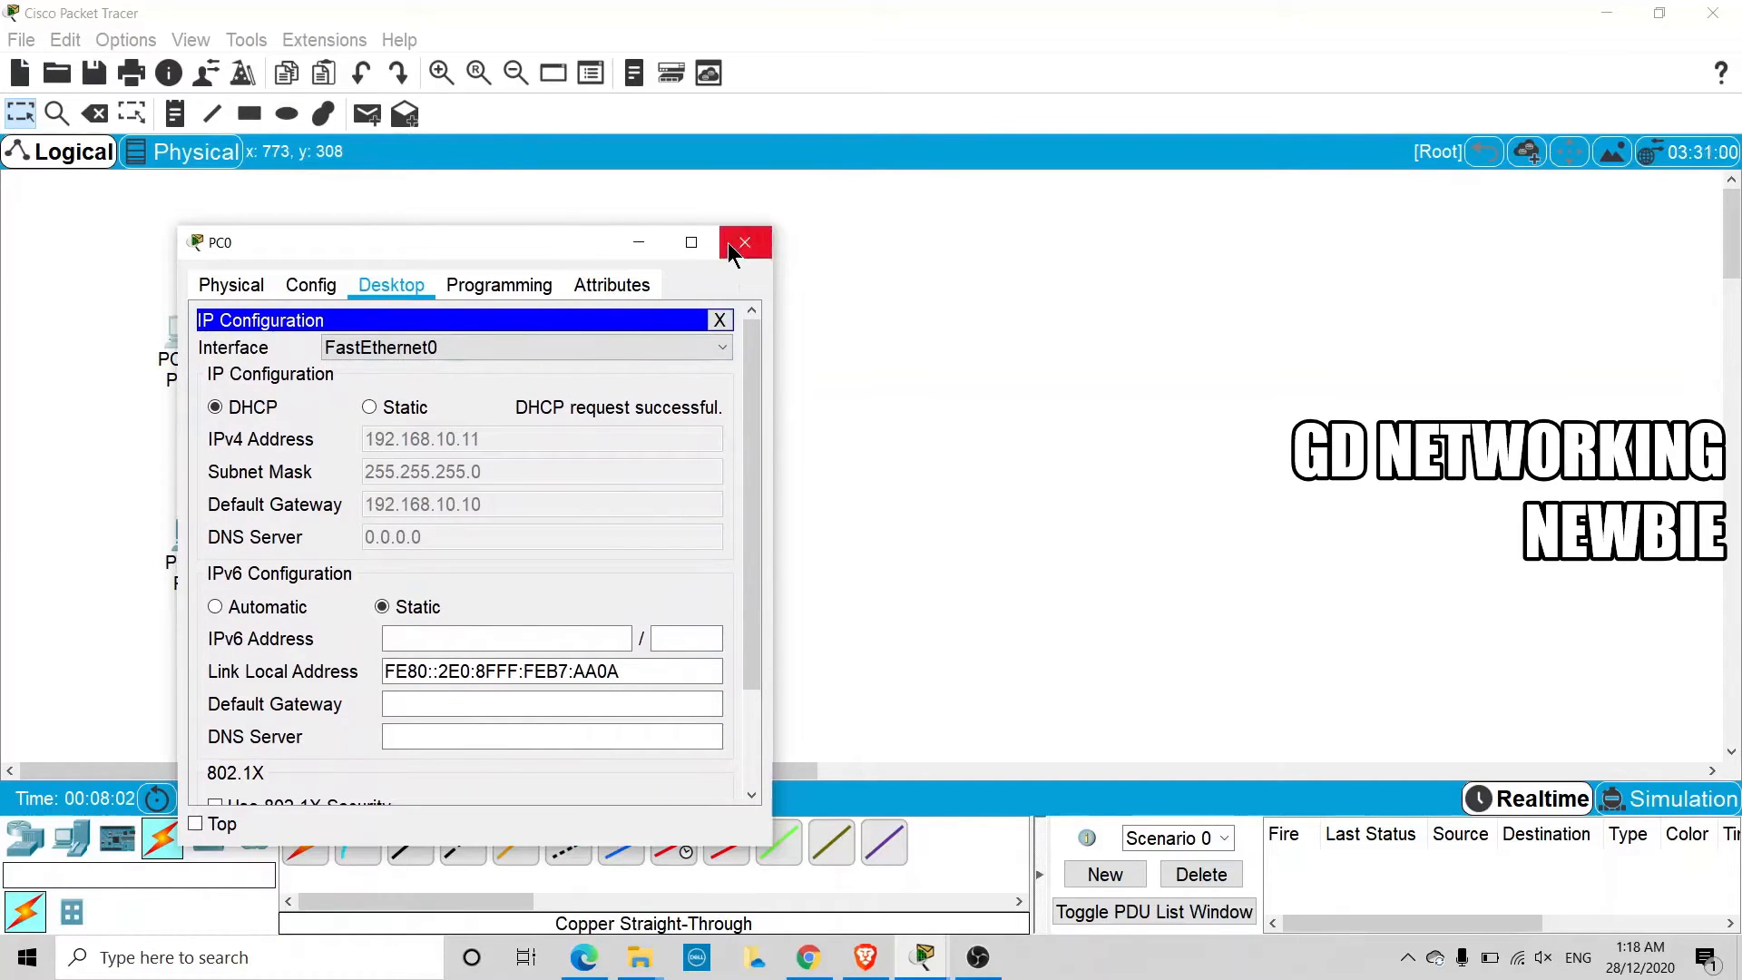
{"action": "left_click", "coordinate": [727, 242]}
Switch PC1's IPv4 configuration from static to DHCP
{"action": "left_click", "coordinate": [191, 533]}
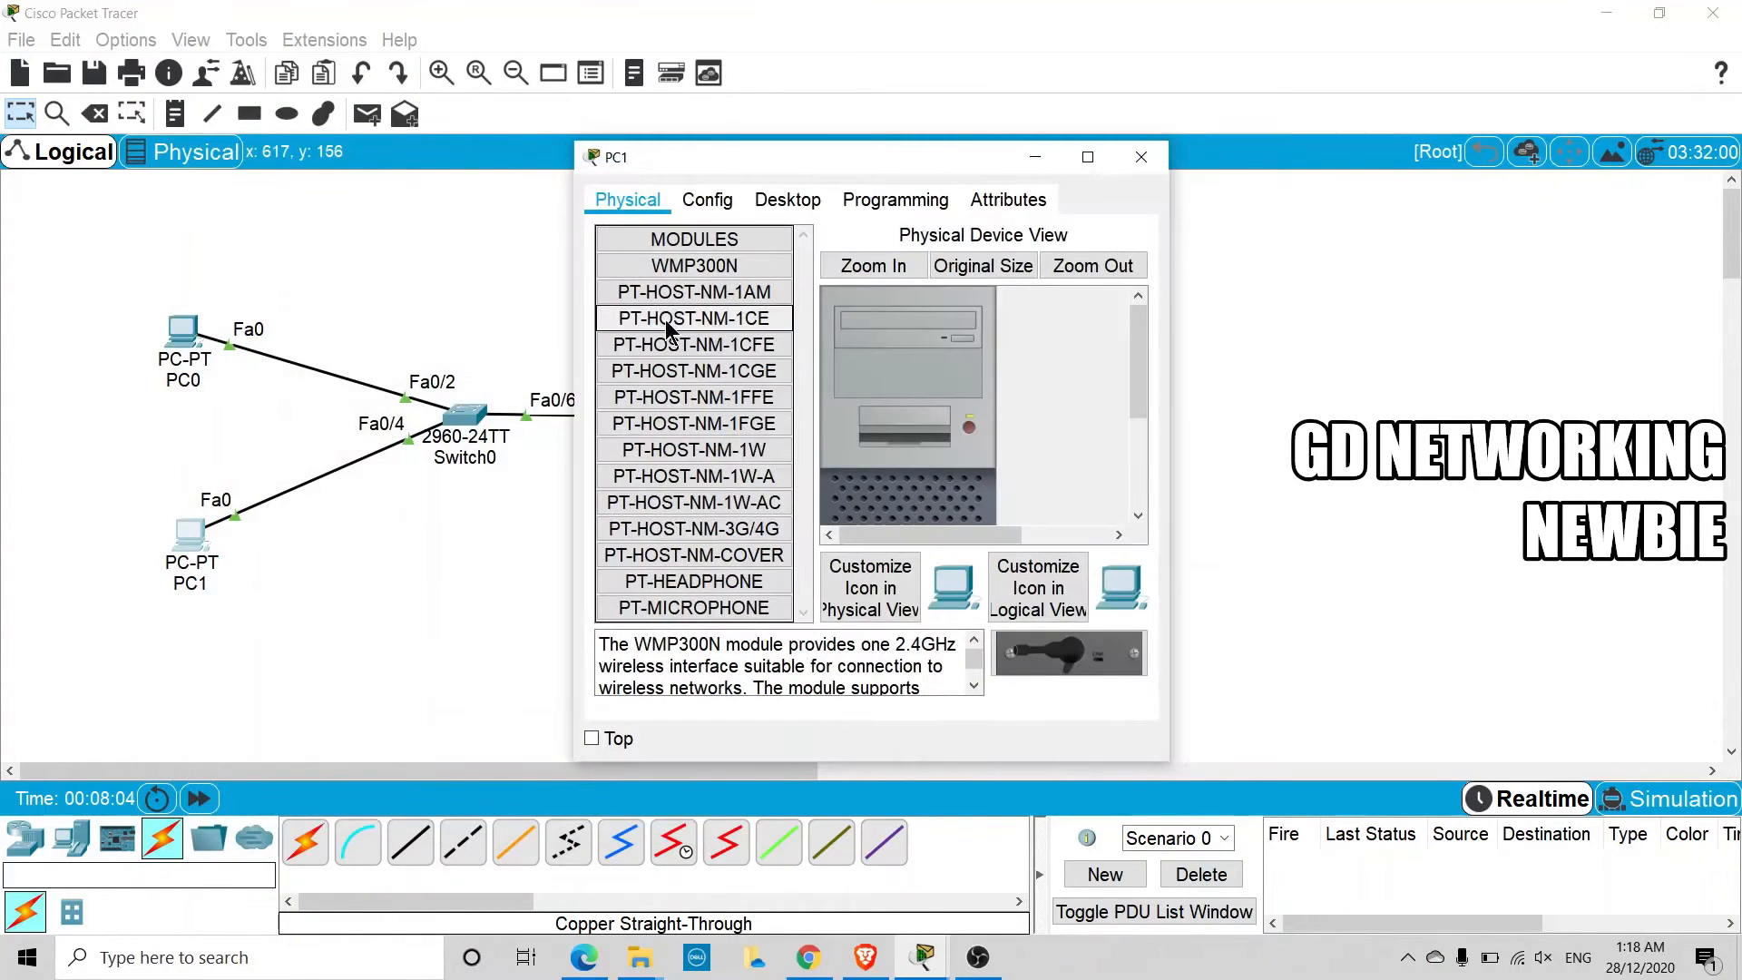
{"action": "left_click_drag", "start_coordinate": [691, 163], "coordinate": [508, 167]}
{"action": "left_click", "coordinate": [604, 204]}
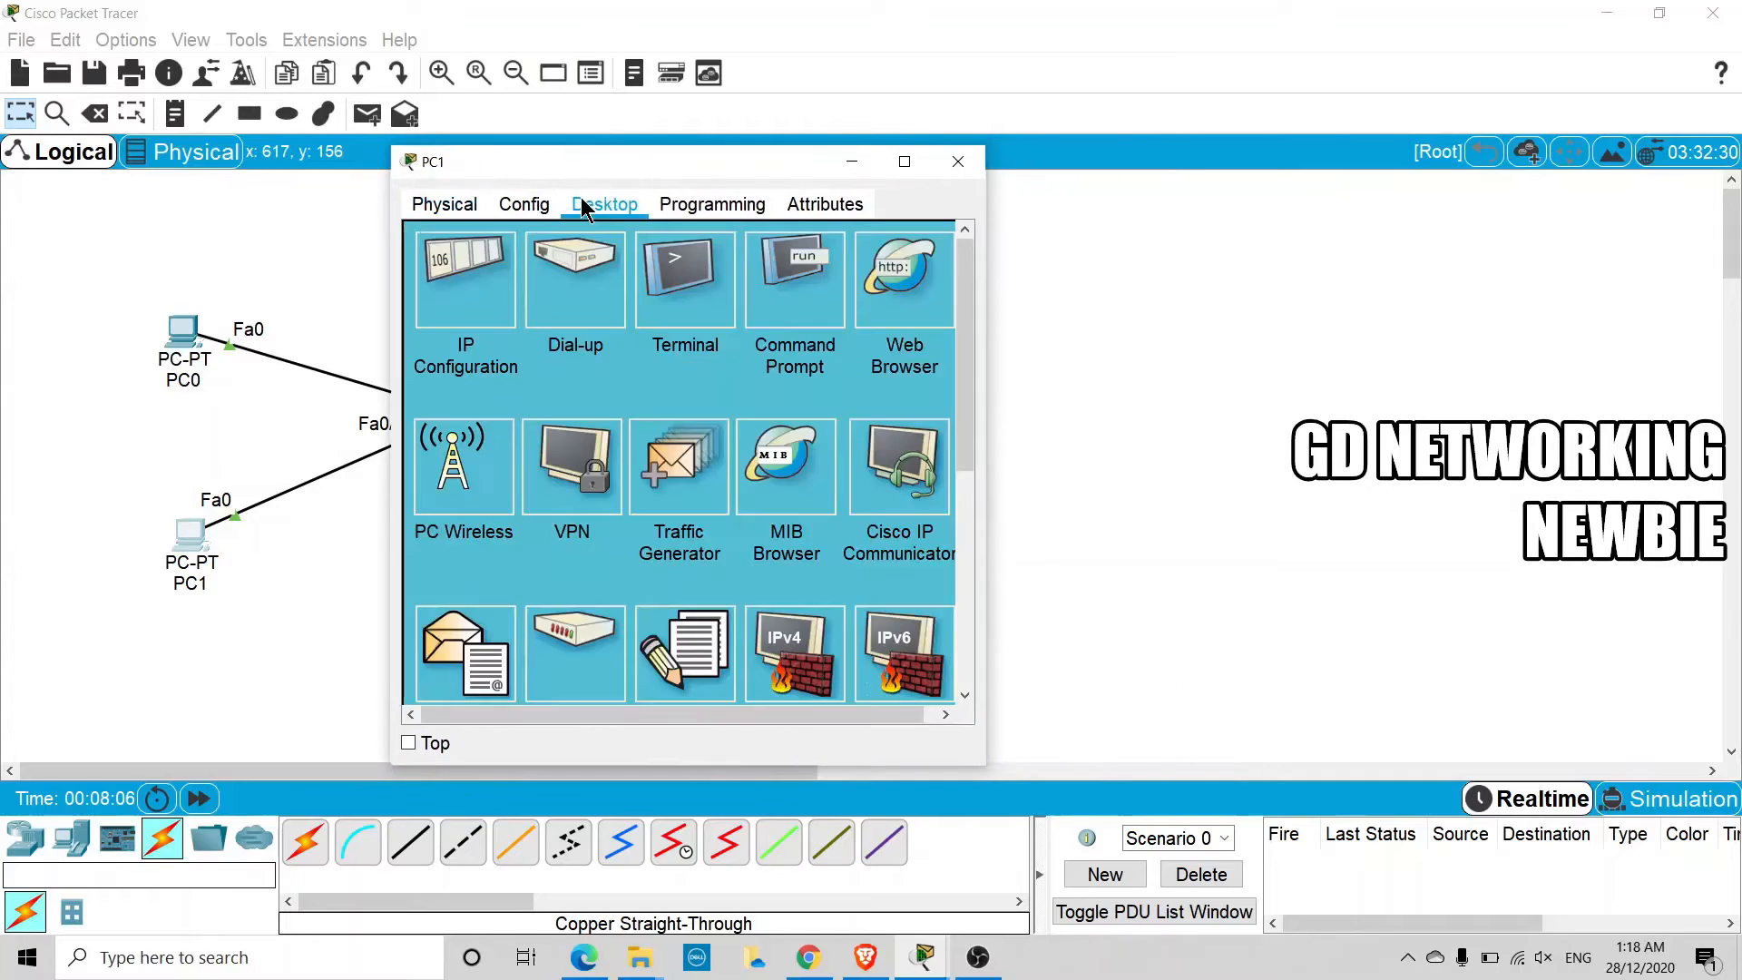
{"action": "left_click", "coordinate": [474, 274]}
{"action": "left_click", "coordinate": [454, 324]}
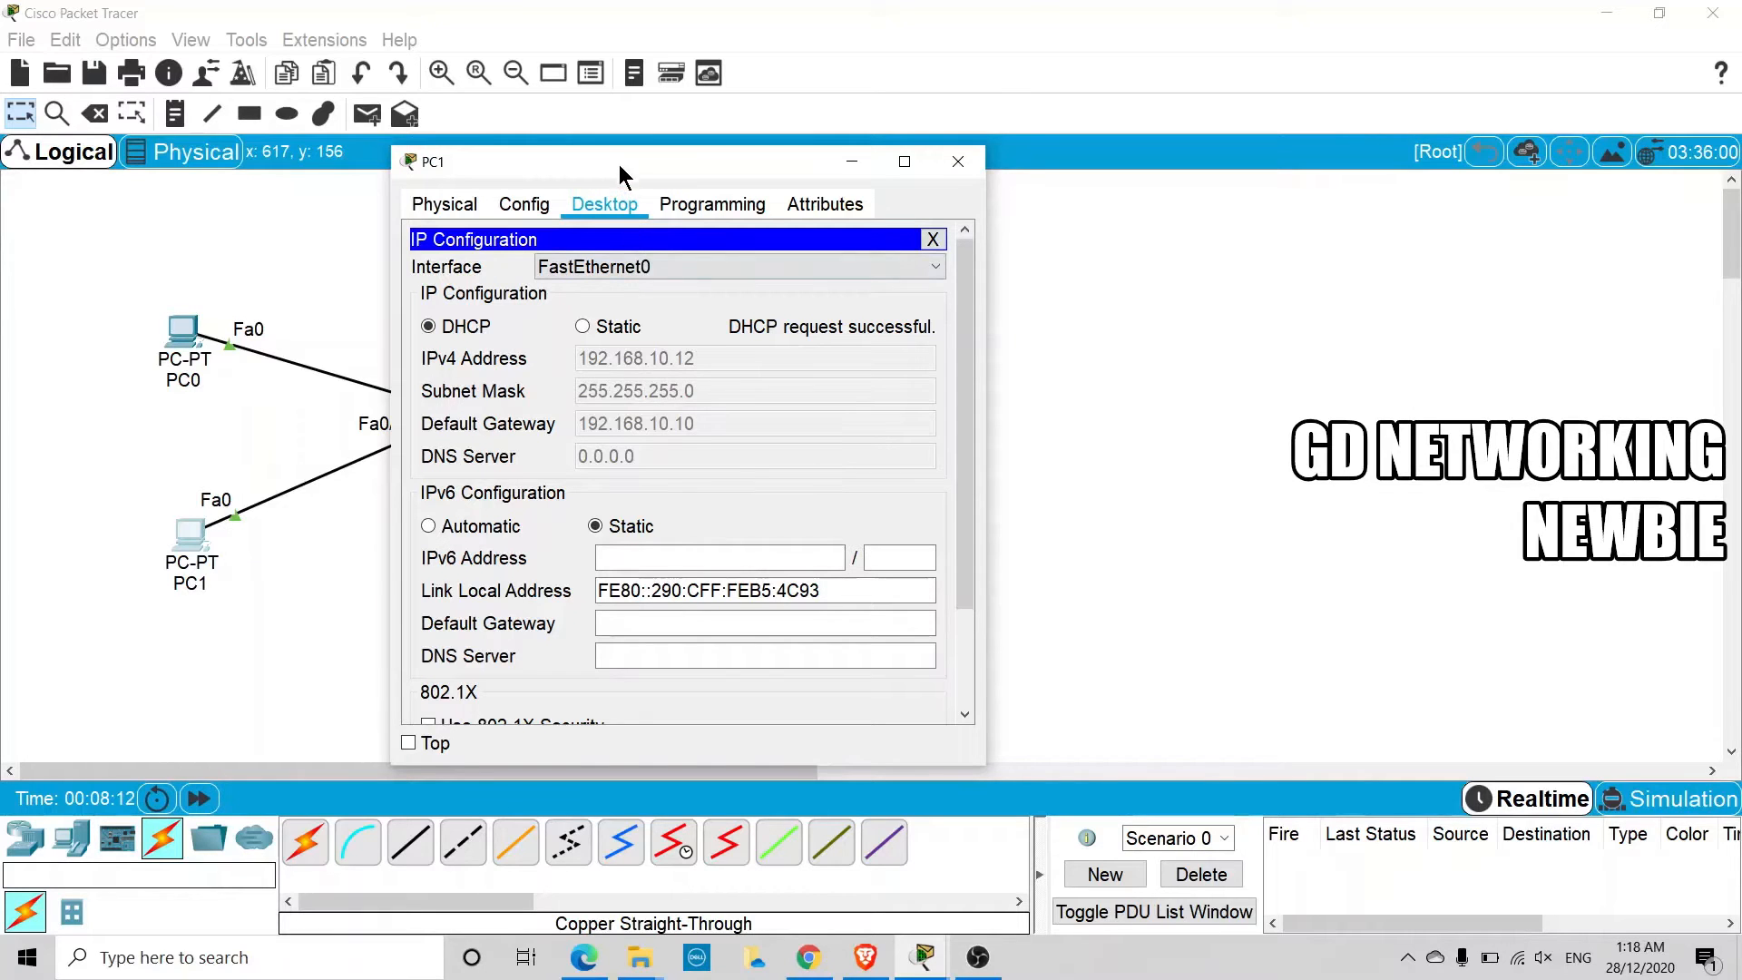
{"action": "left_click", "coordinate": [799, 173]}
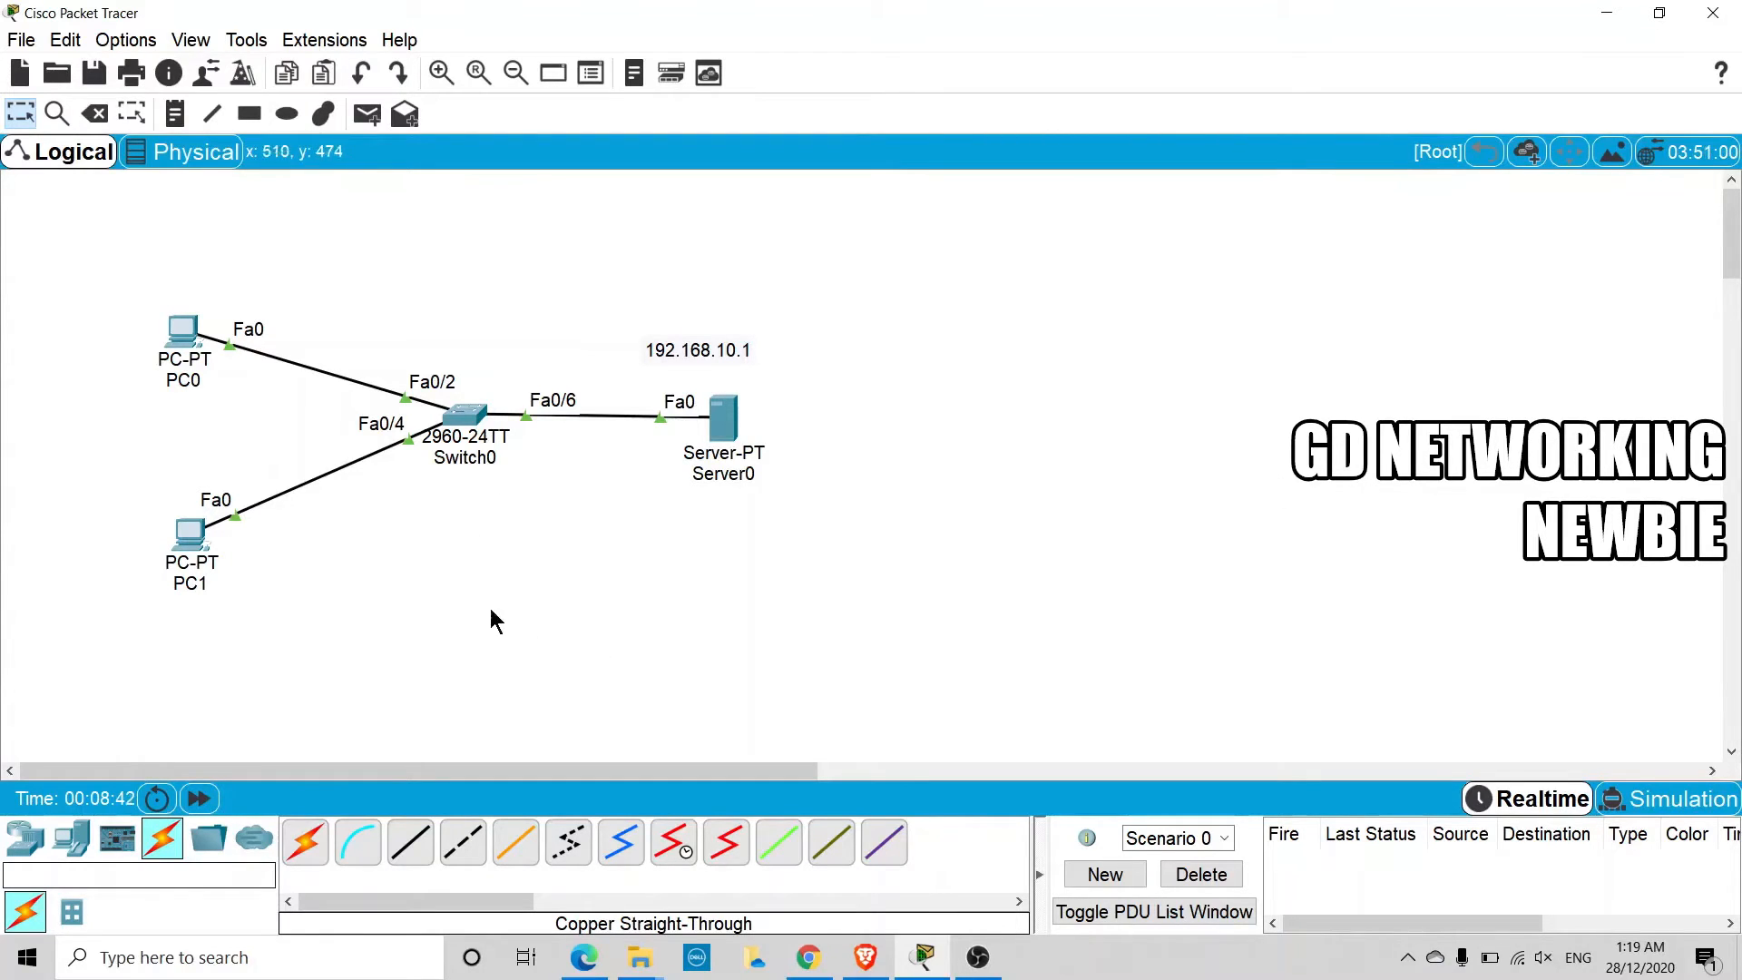
Add a second server below the switch and give it the static IPv4 address 192.168.10.2 with subnet mask 255.255.255.0
{"action": "left_click", "coordinate": [72, 839]}
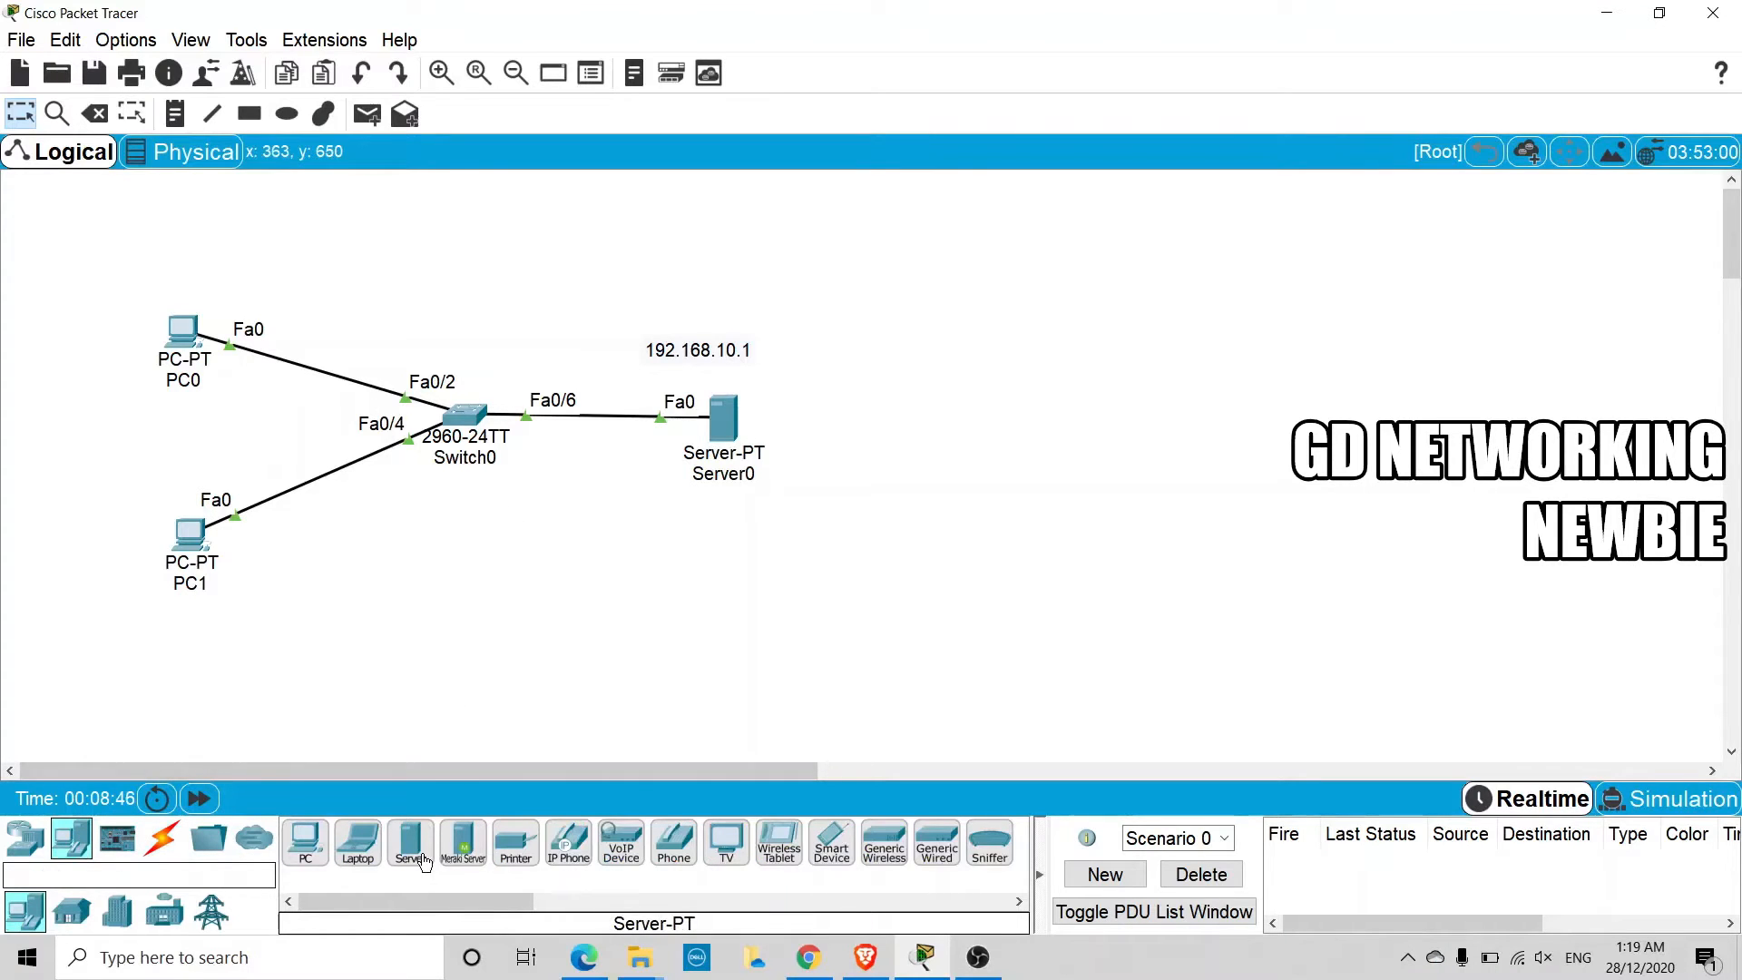
{"action": "left_click_drag", "start_coordinate": [418, 858], "coordinate": [491, 586]}
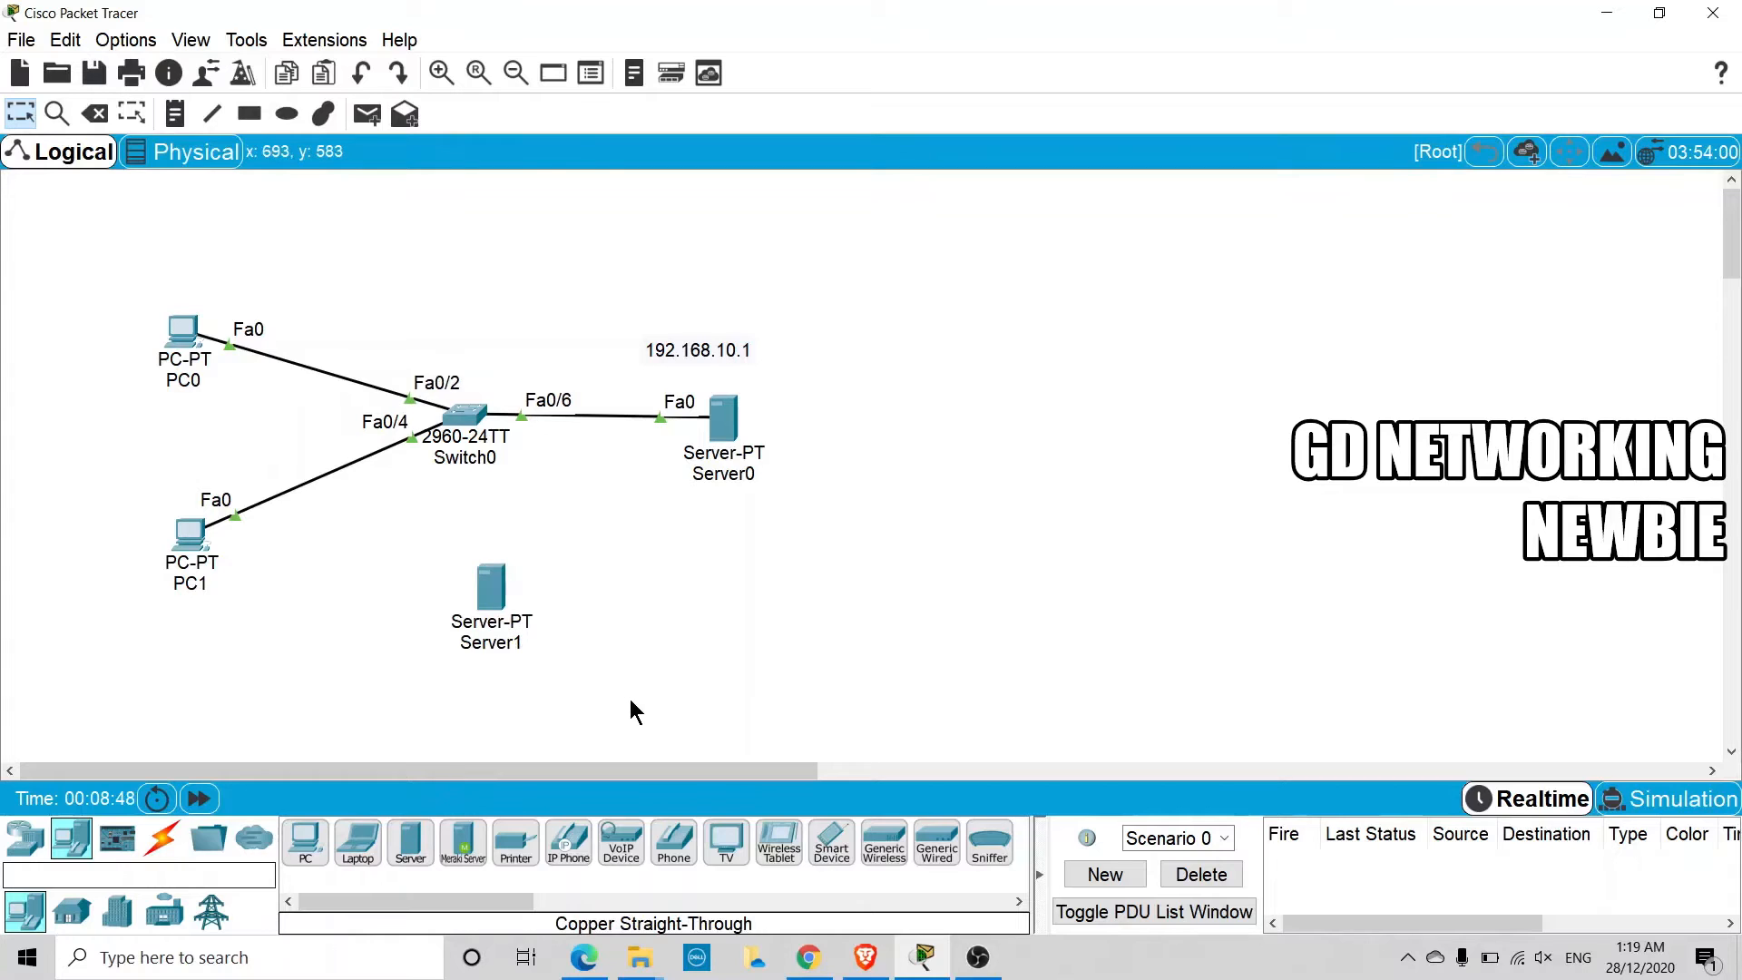
{"action": "left_click", "coordinate": [491, 589]}
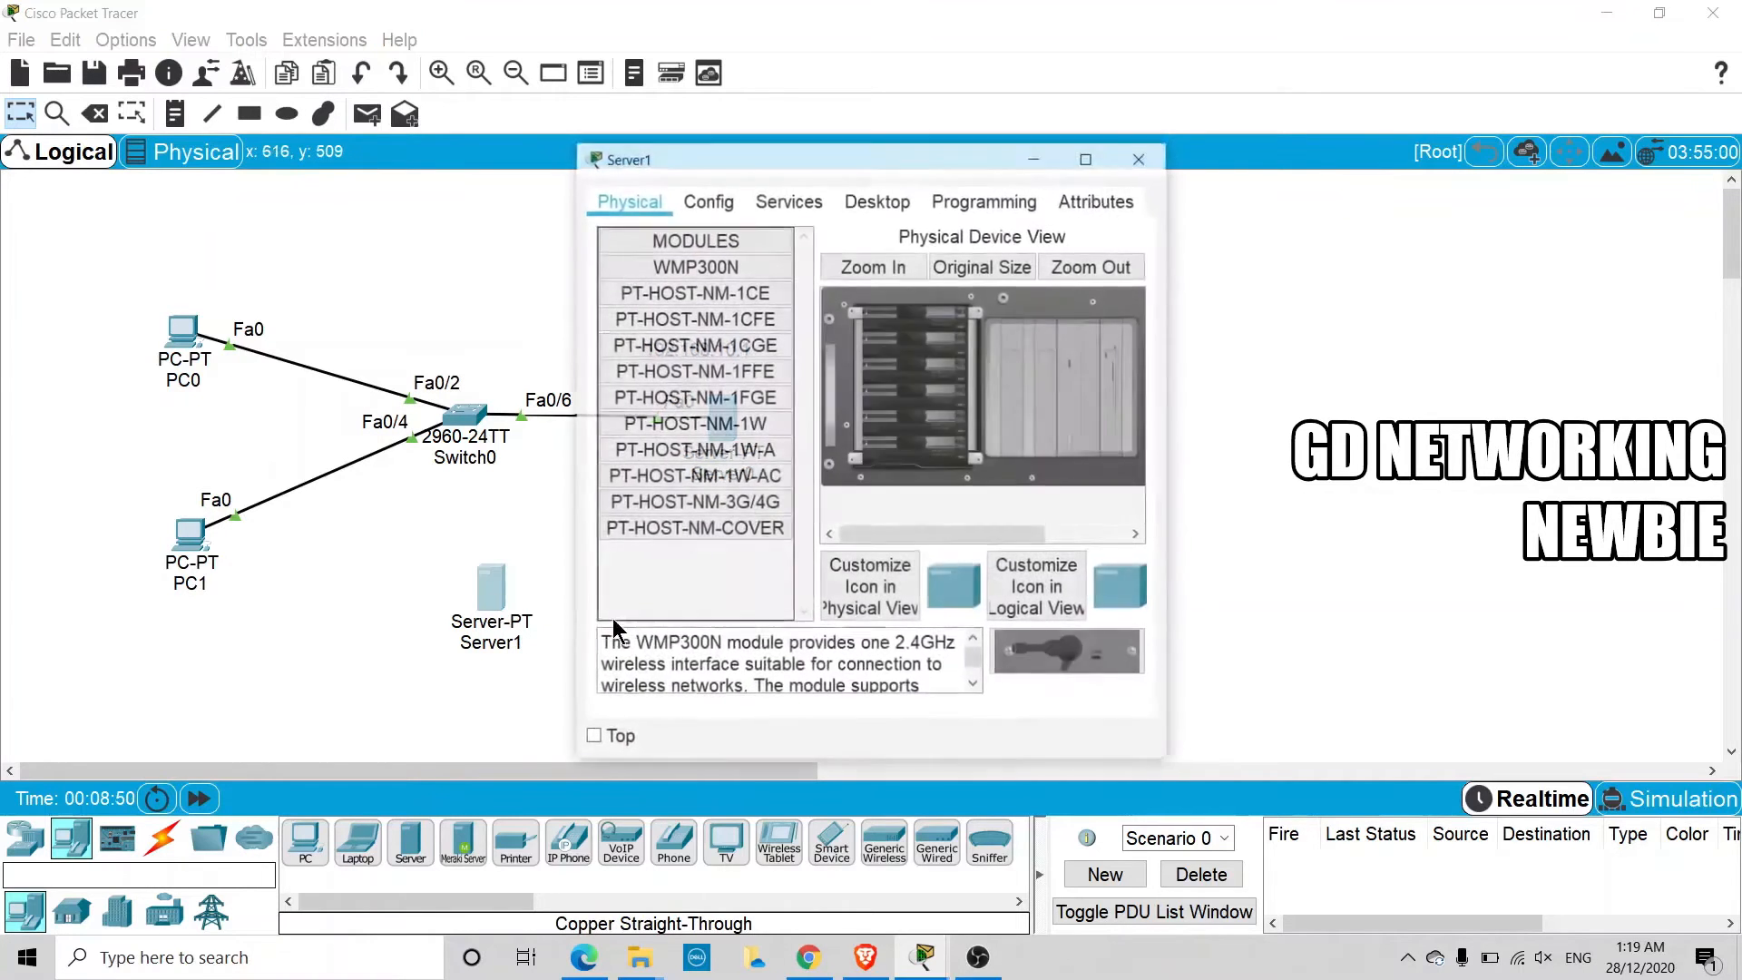
{"action": "left_click", "coordinate": [845, 202]}
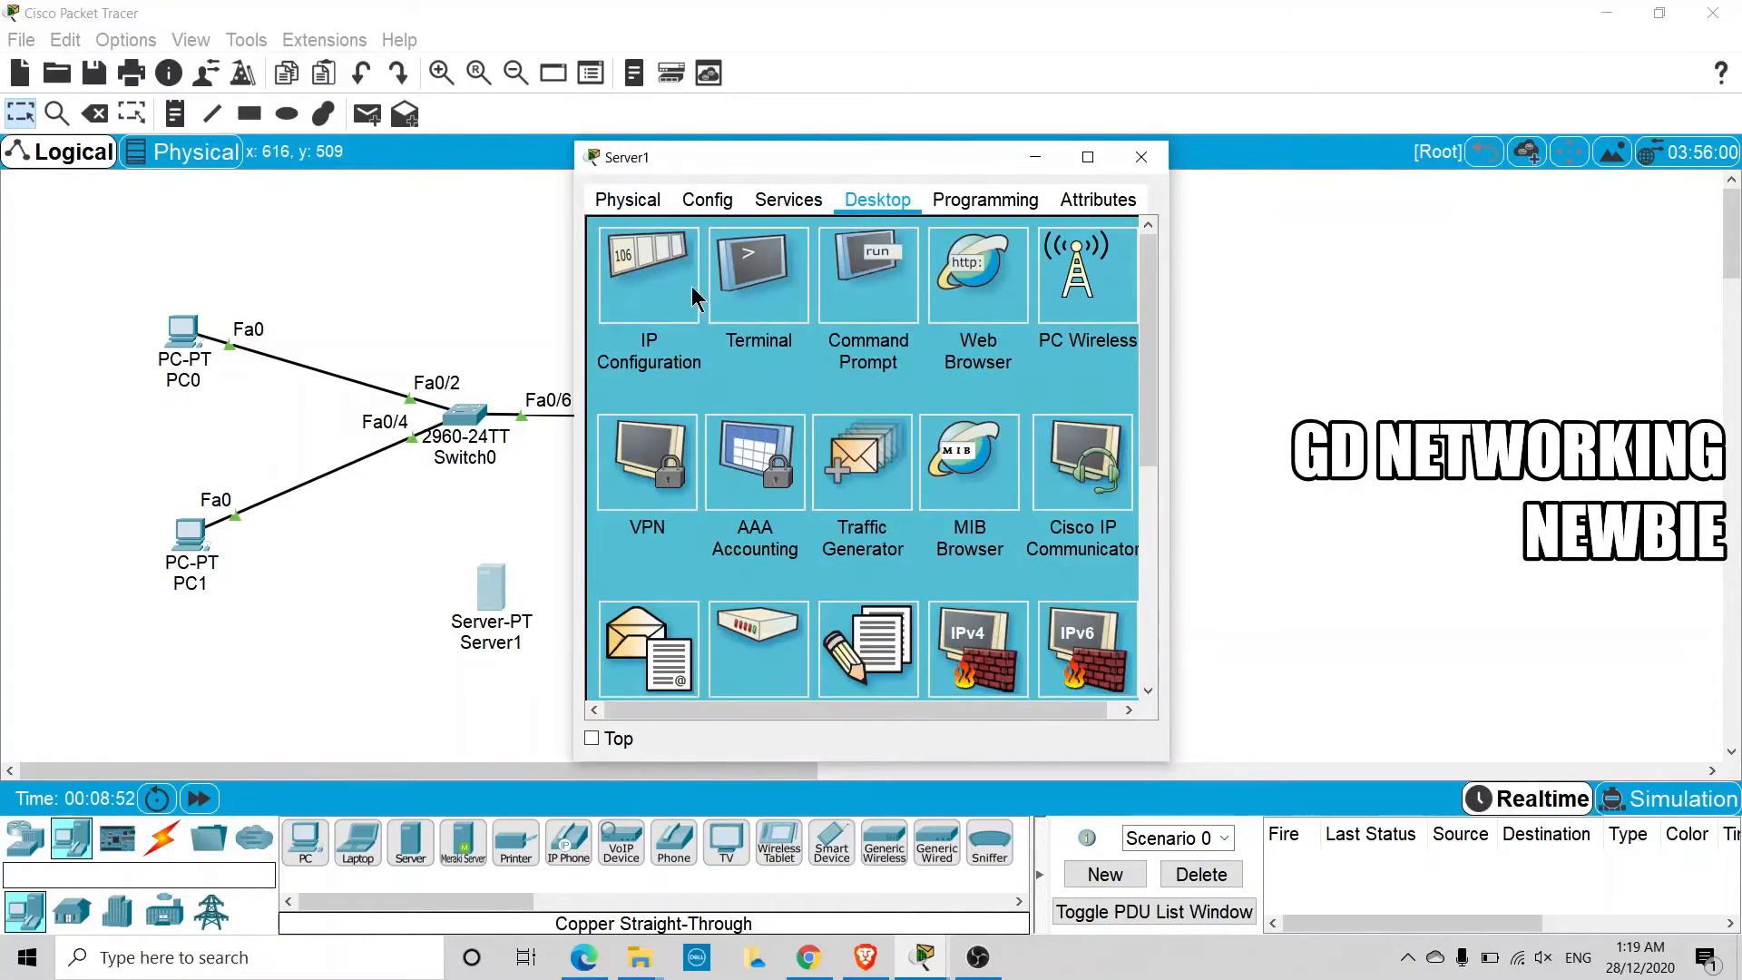
{"action": "left_click", "coordinate": [692, 291]}
{"action": "left_click", "coordinate": [872, 323]}
{"action": "type", "text": "19"}
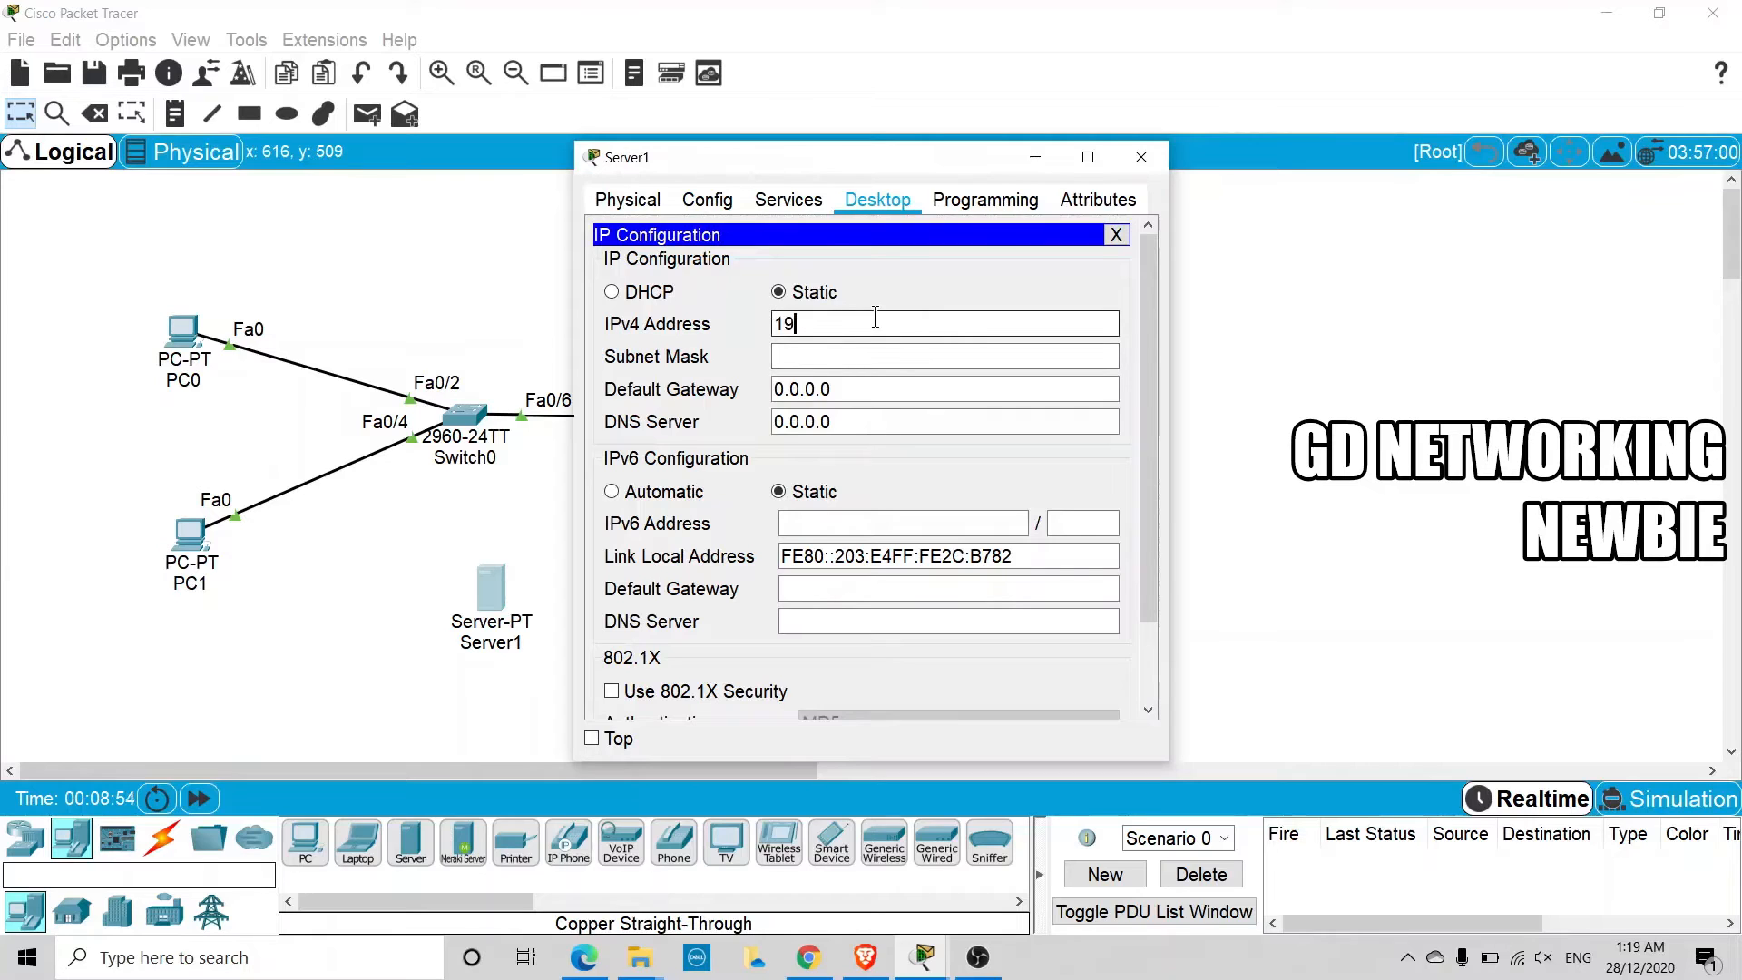
{"action": "type", "text": "2.168.10.2"}
{"action": "left_click_drag", "start_coordinate": [834, 163], "coordinate": [778, 236]}
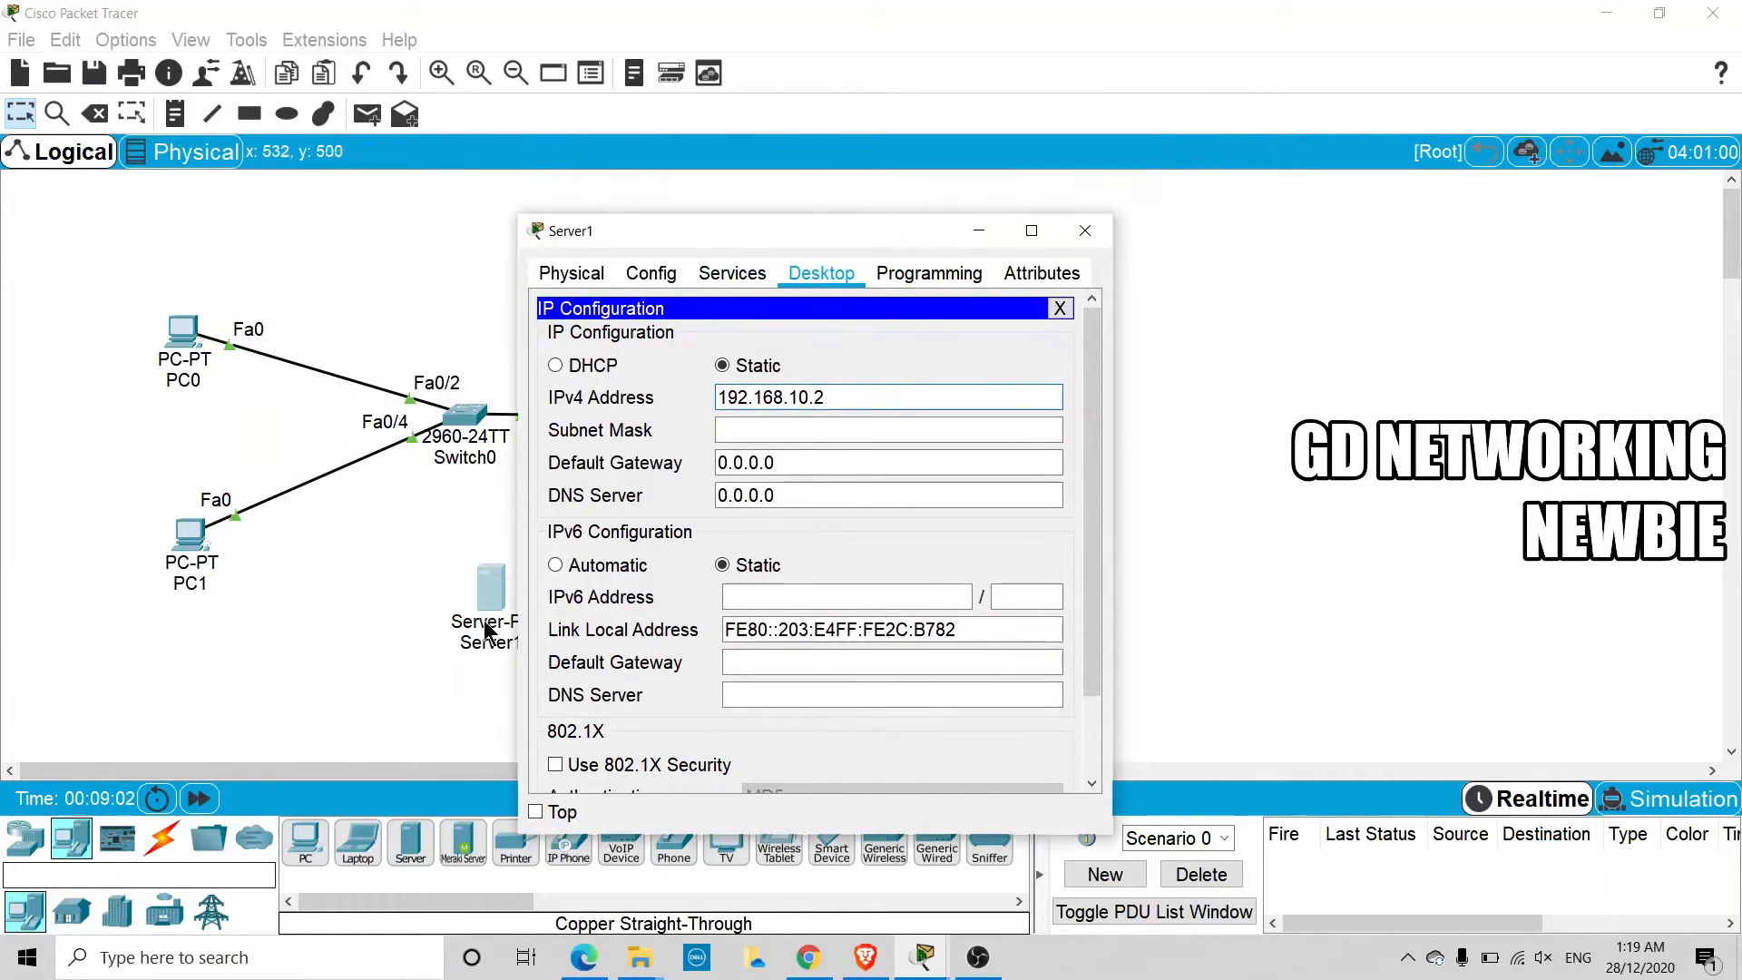
{"action": "key", "text": "Tab"}
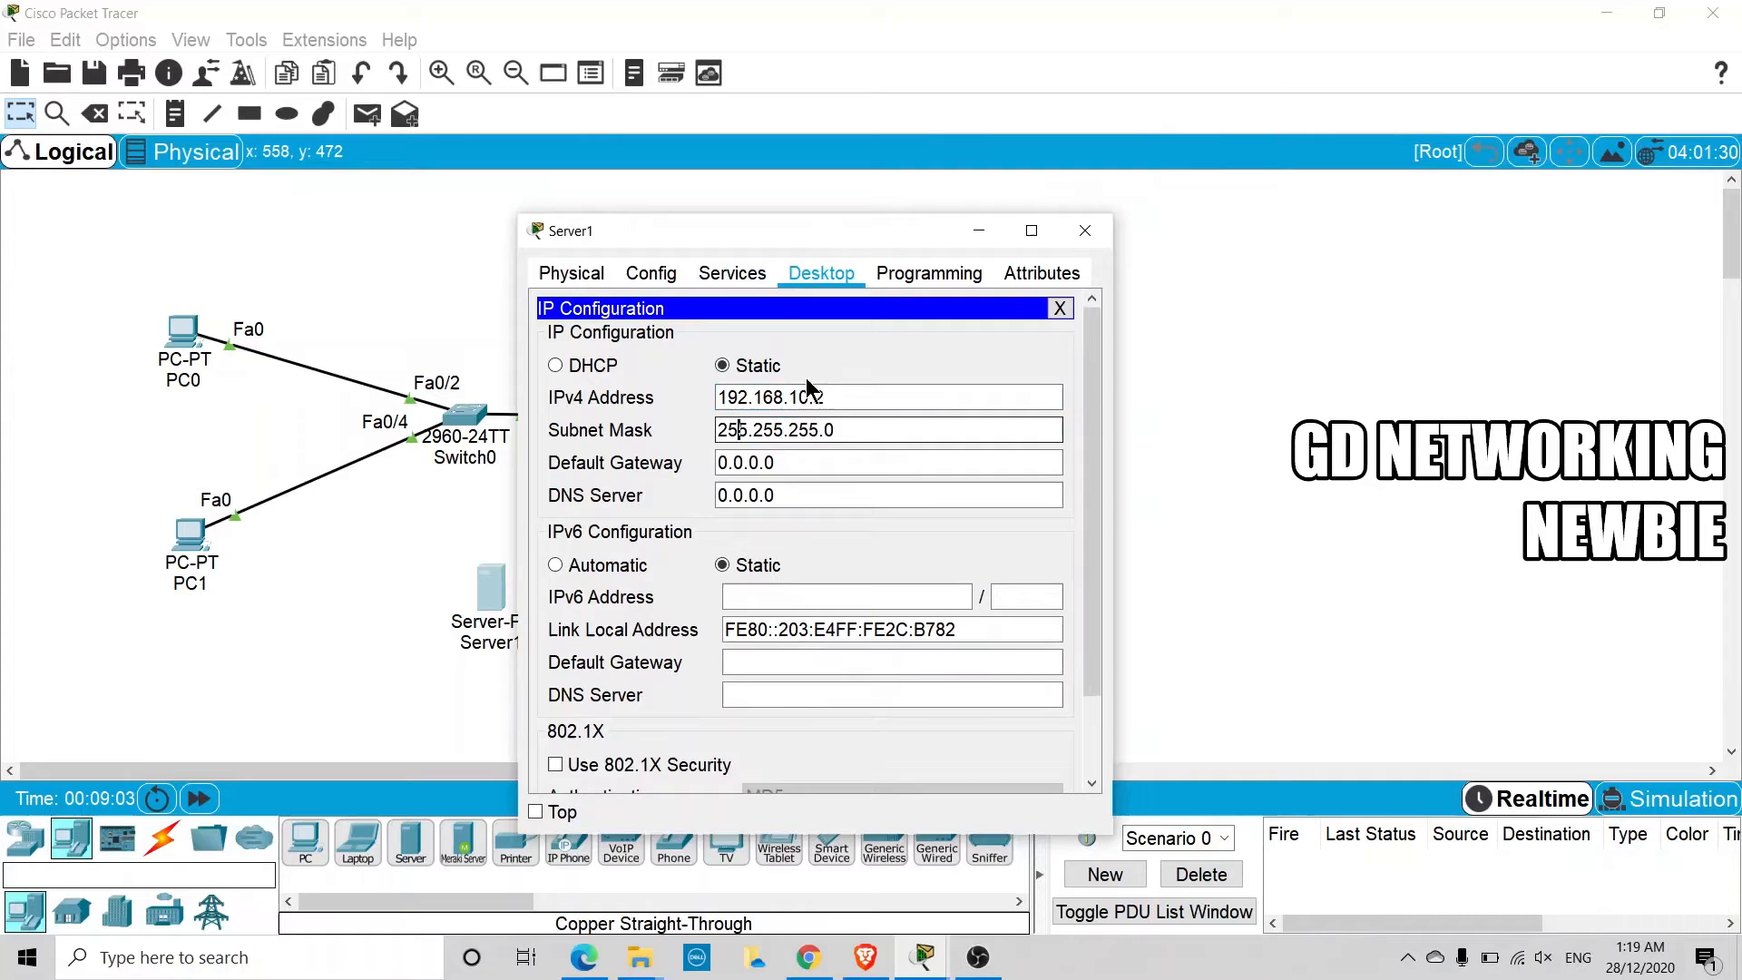
Turn on Server1's DHCP service and enter pool start address 192.168.10.11 with a maximum of 10 users
{"action": "left_click", "coordinate": [717, 277]}
{"action": "left_click_drag", "start_coordinate": [708, 230], "coordinate": [499, 219]}
{"action": "left_click", "coordinate": [409, 359]}
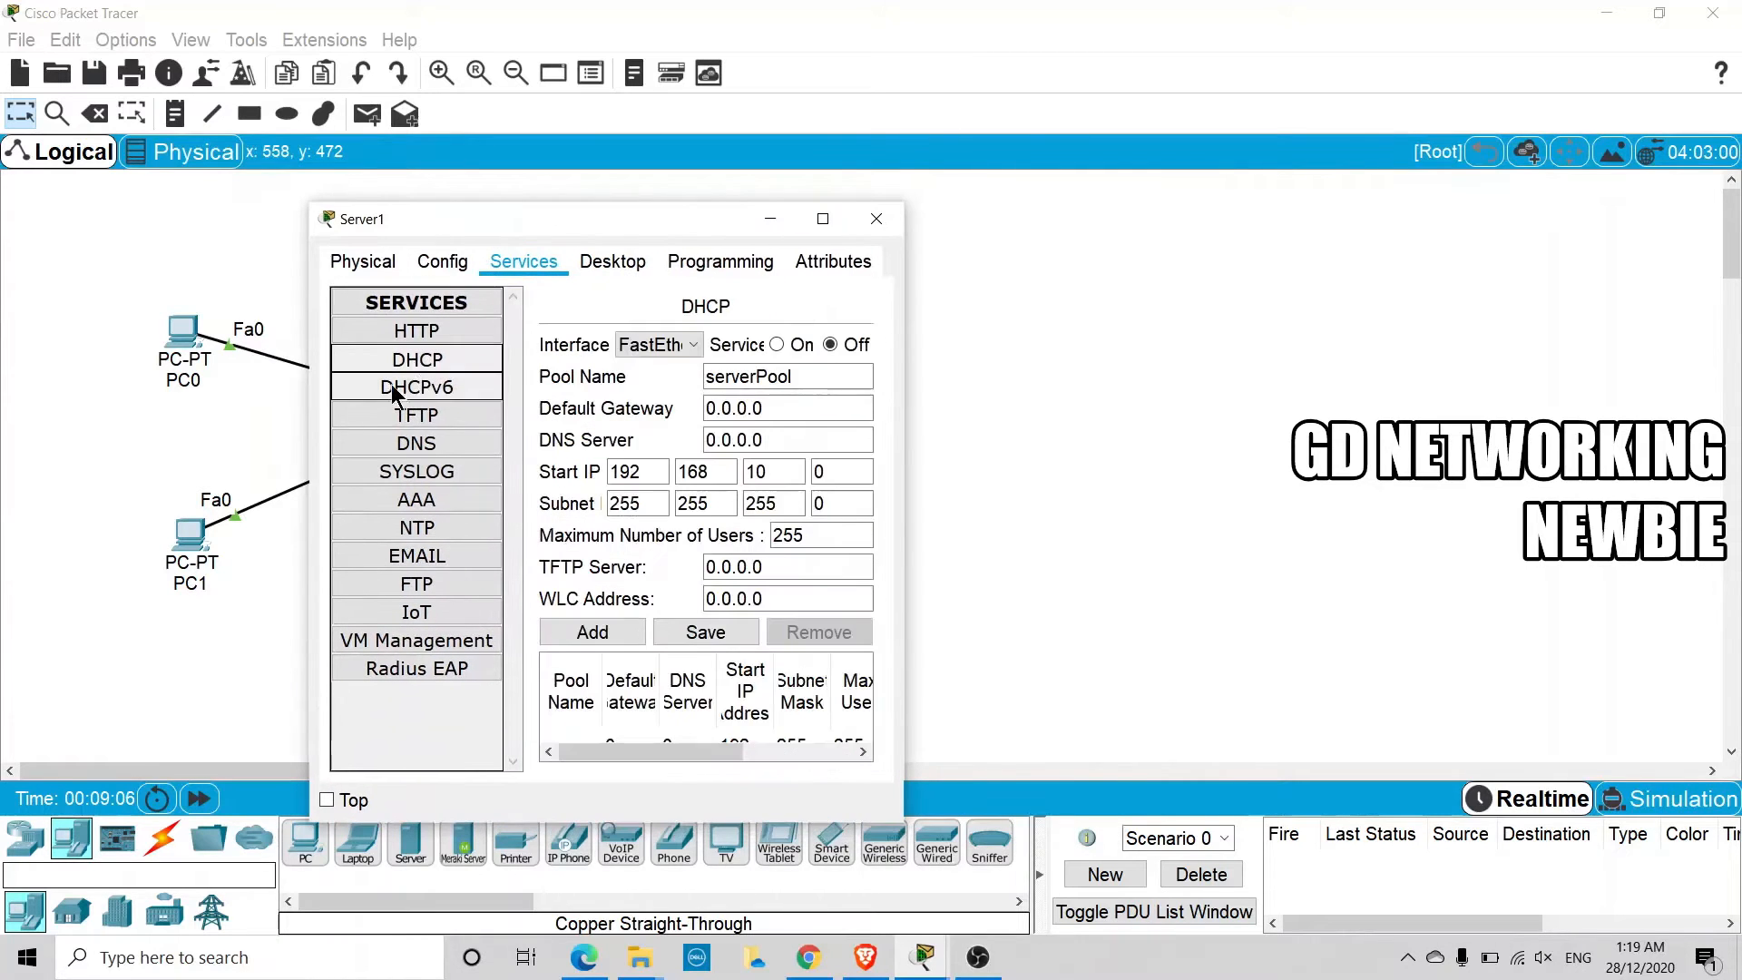
{"action": "left_click_drag", "start_coordinate": [308, 404], "coordinate": [43, 380]}
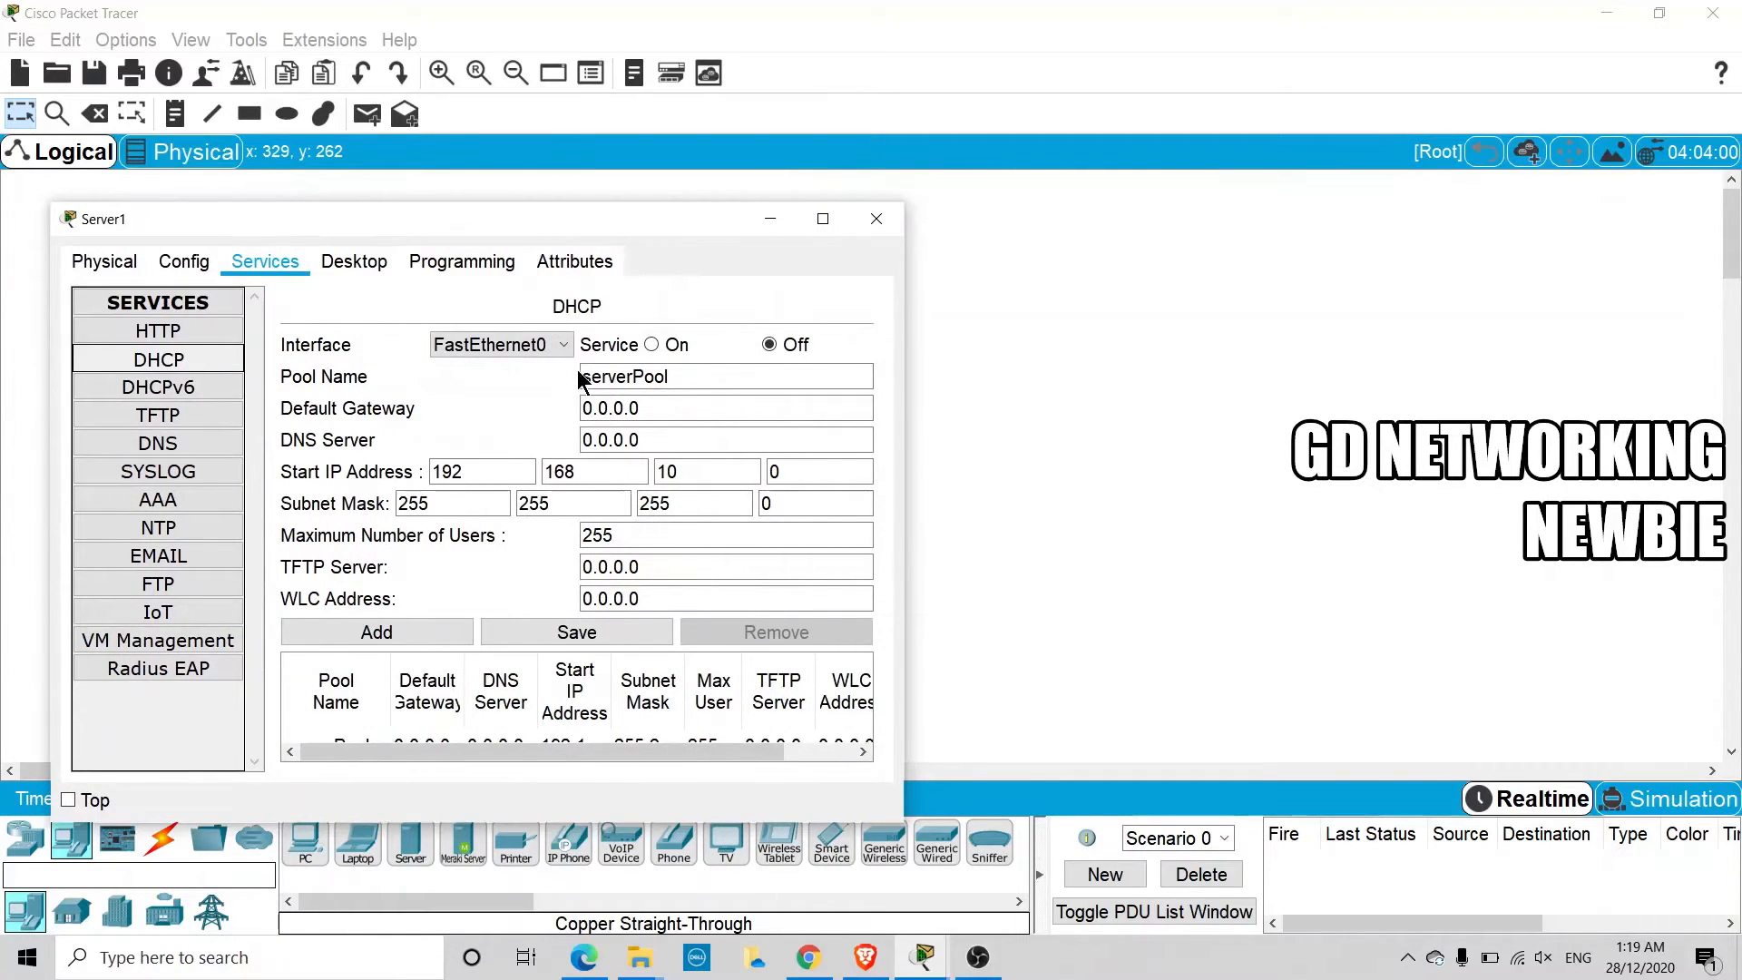
{"action": "double_click", "coordinate": [766, 476]}
{"action": "type", "text": "11"}
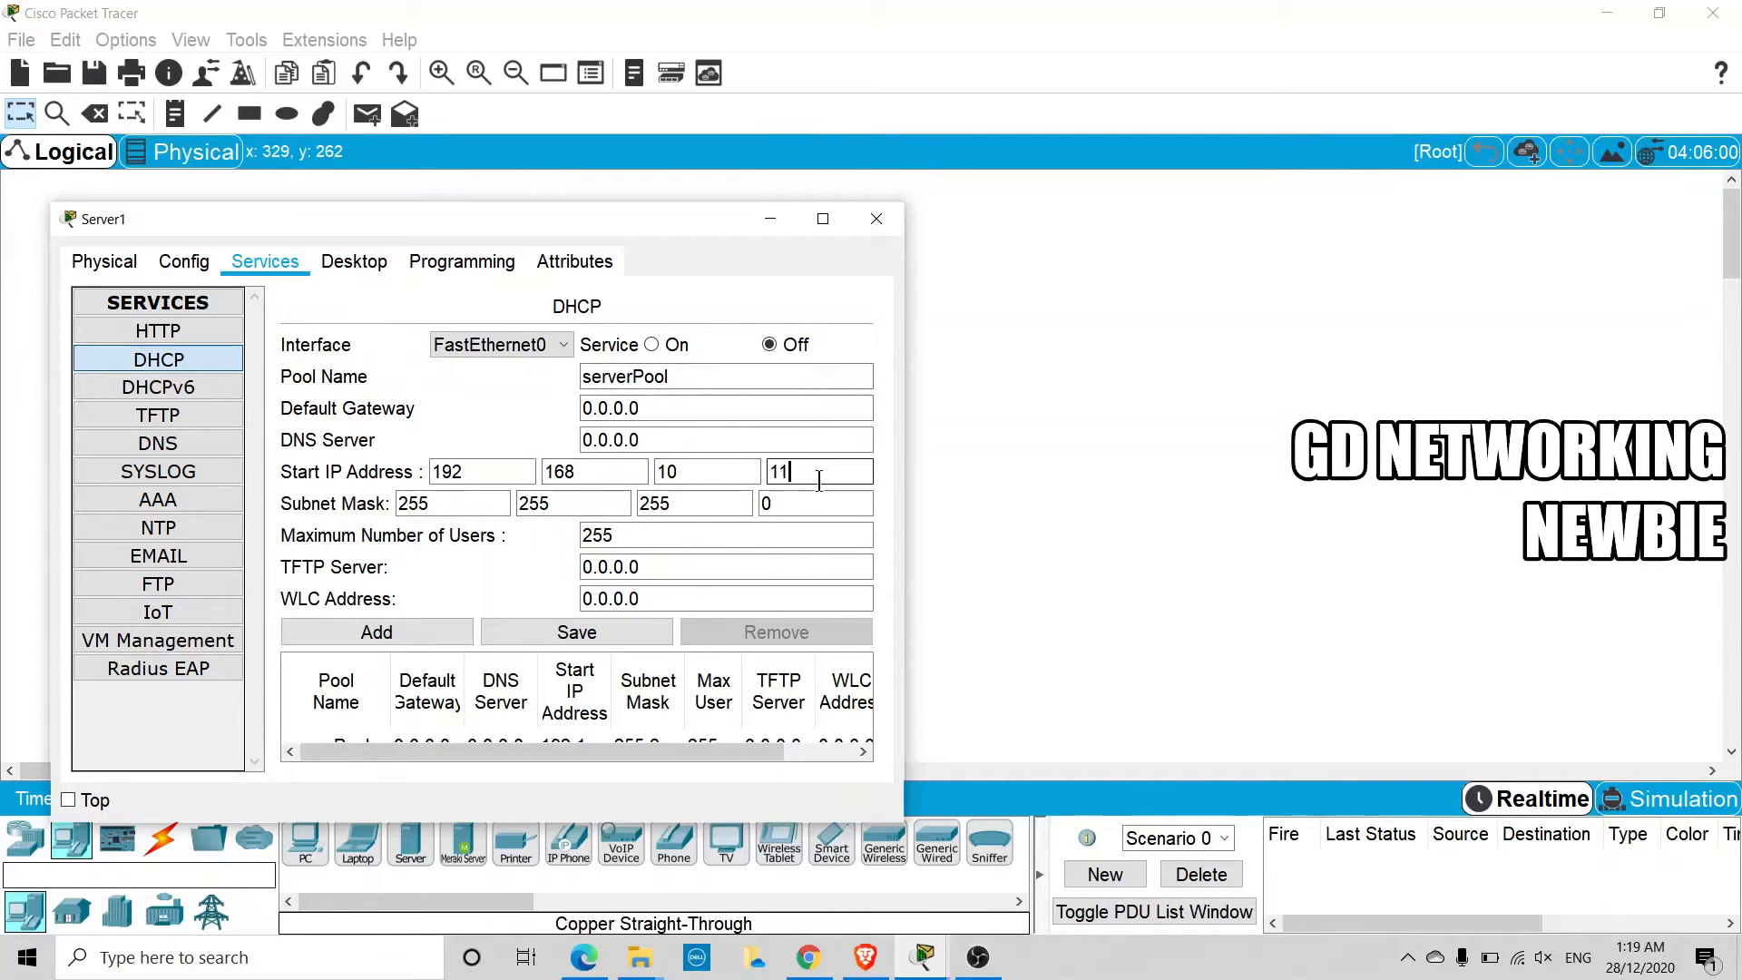
{"action": "left_click", "coordinate": [671, 537]}
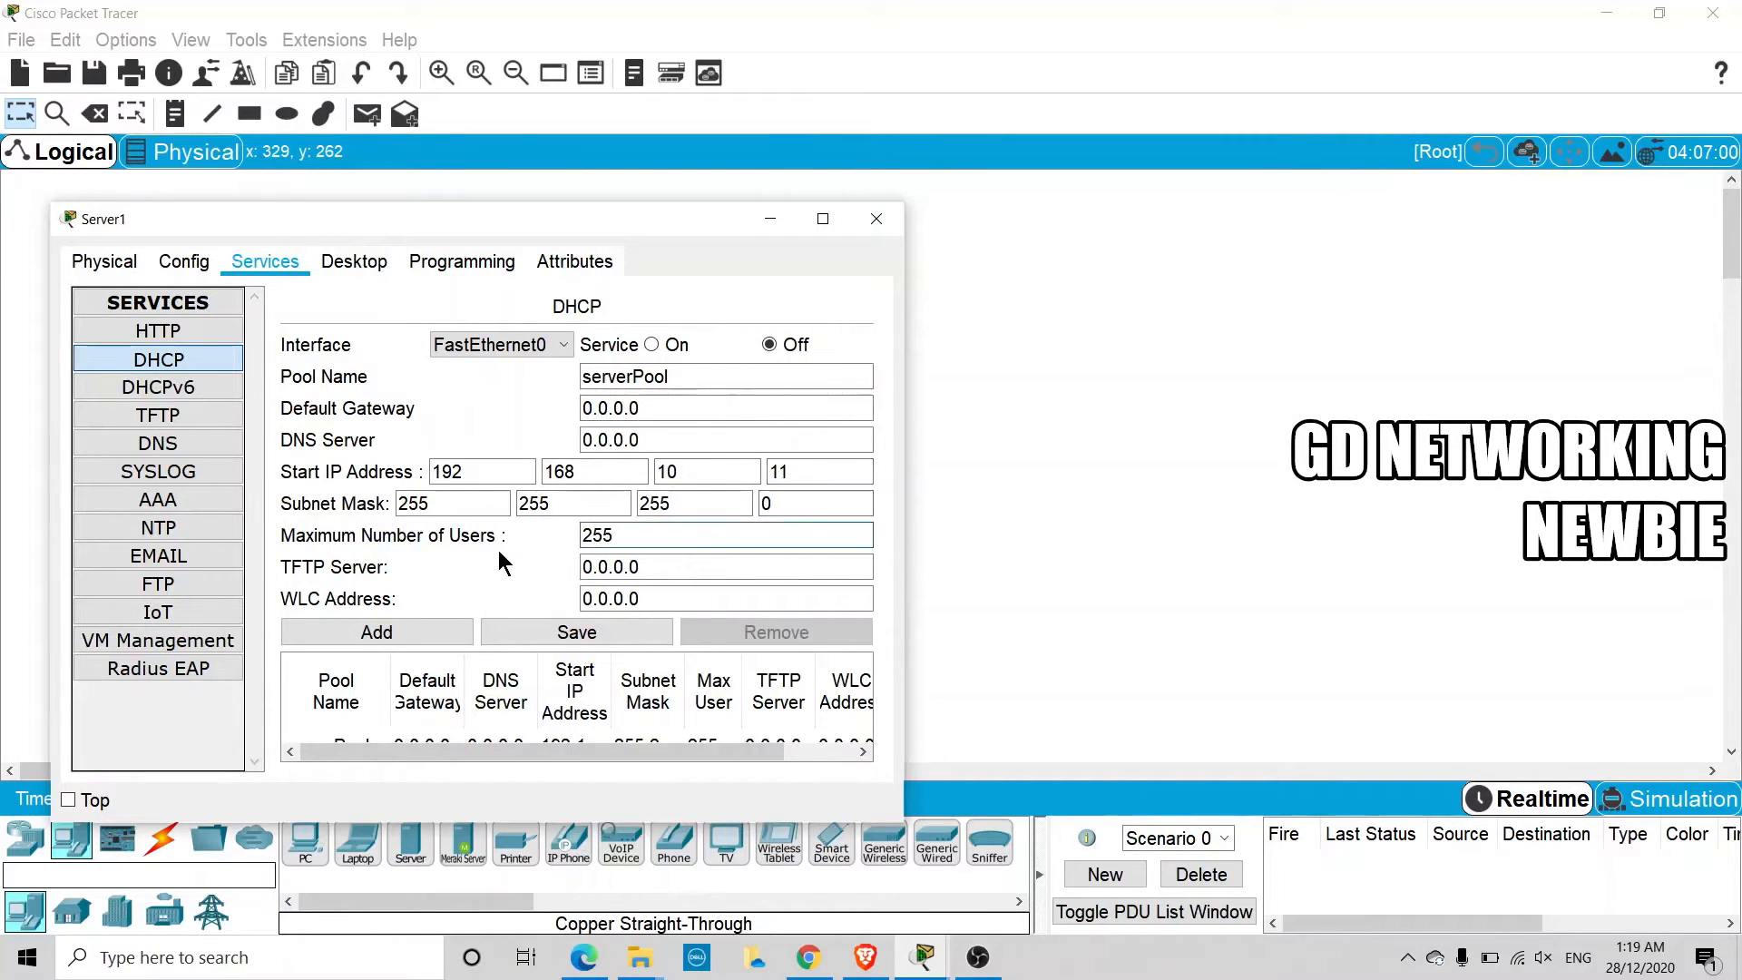
{"action": "left_click_drag", "start_coordinate": [622, 538], "coordinate": [565, 541]}
{"action": "type", "text": "10"}
{"action": "left_click", "coordinate": [651, 346]}
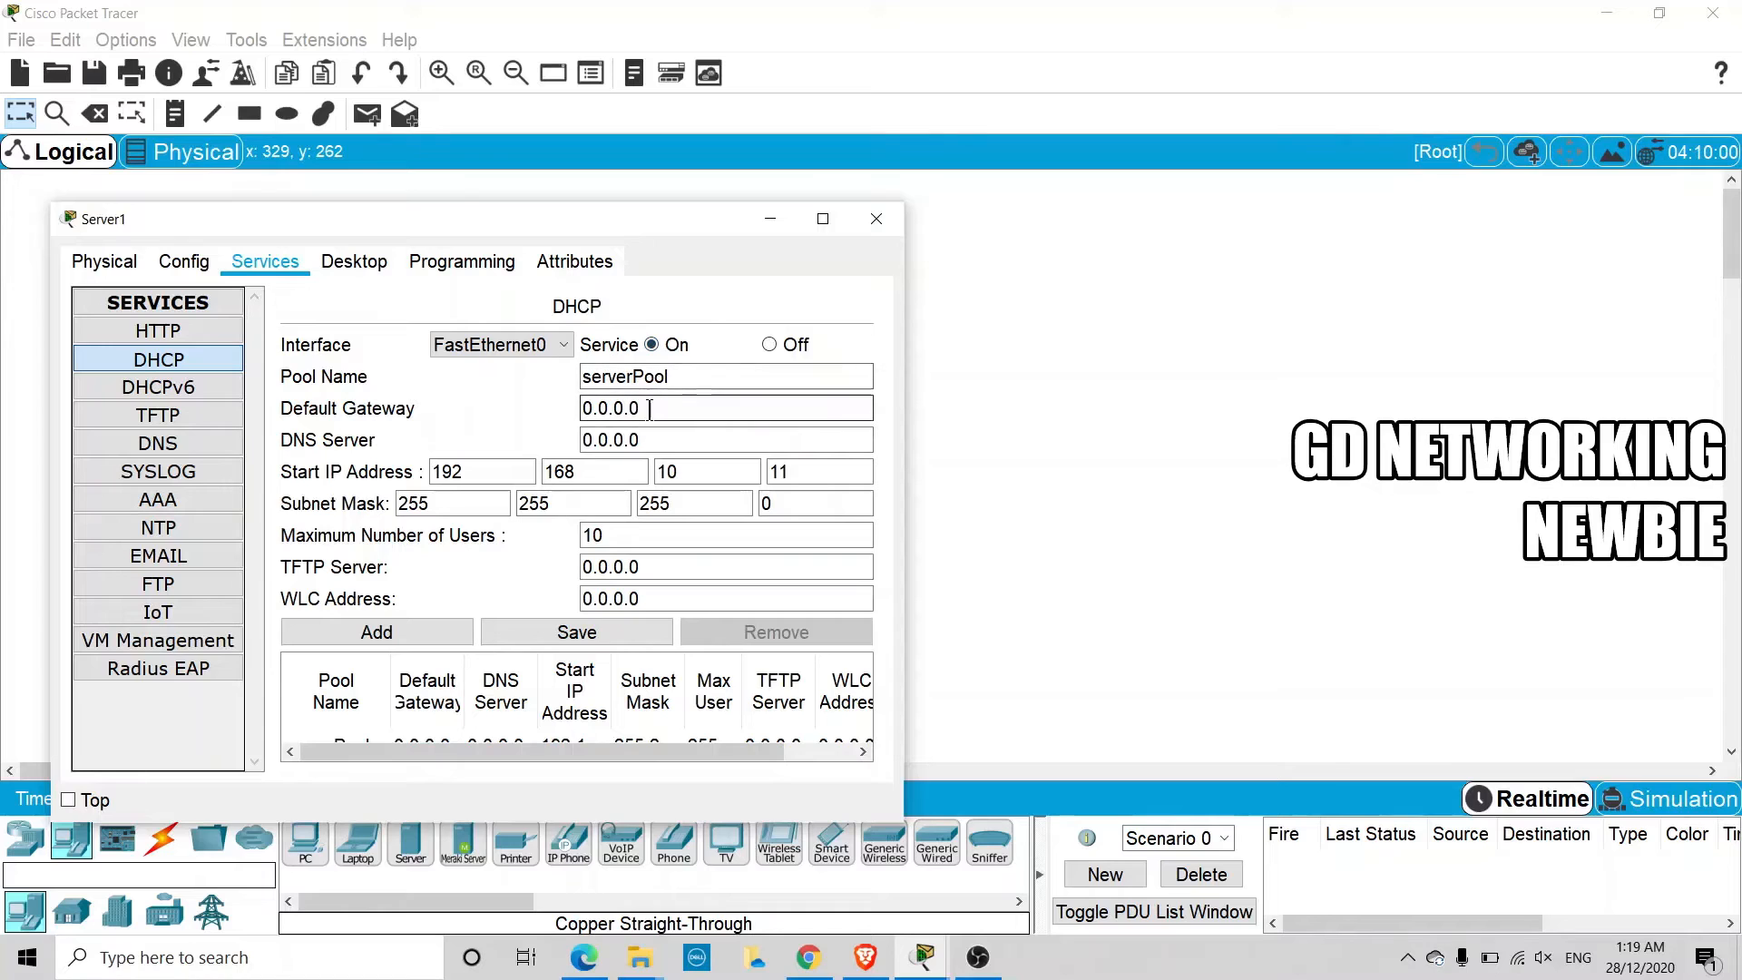
Enter 192.168.10.5 as the default gateway of Server1's DHCP pool, and close the server window
{"action": "left_click_drag", "start_coordinate": [638, 409], "coordinate": [534, 413]}
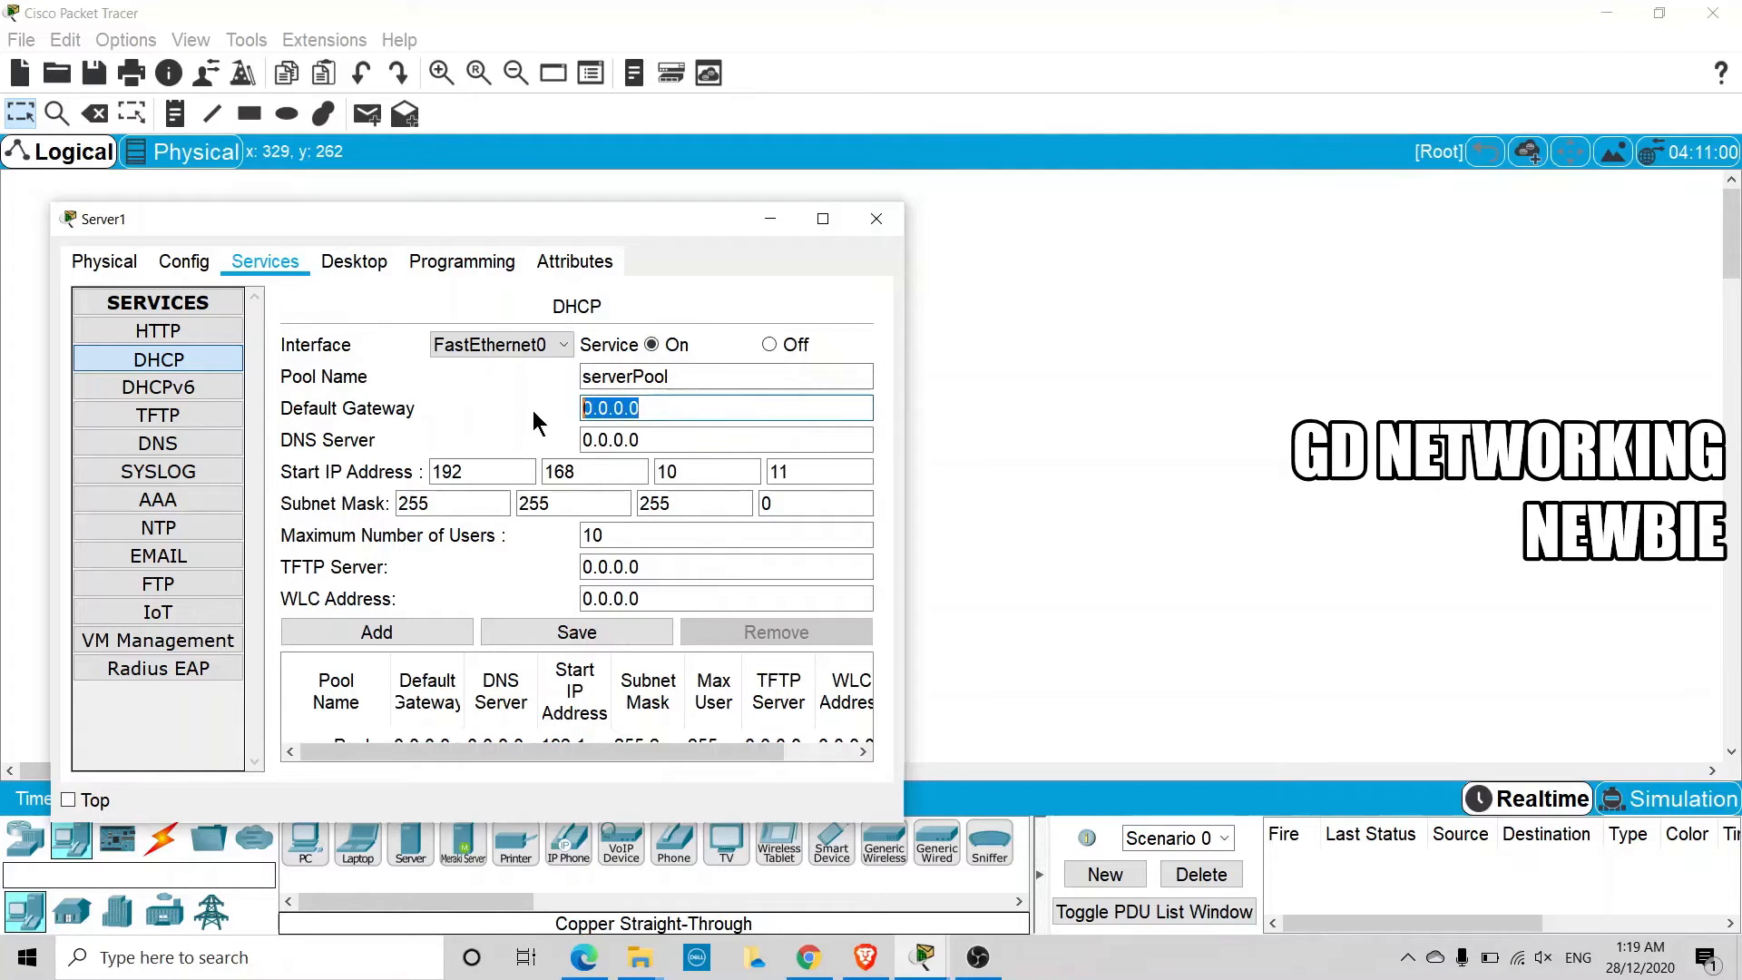
{"action": "type", "text": "192.16"}
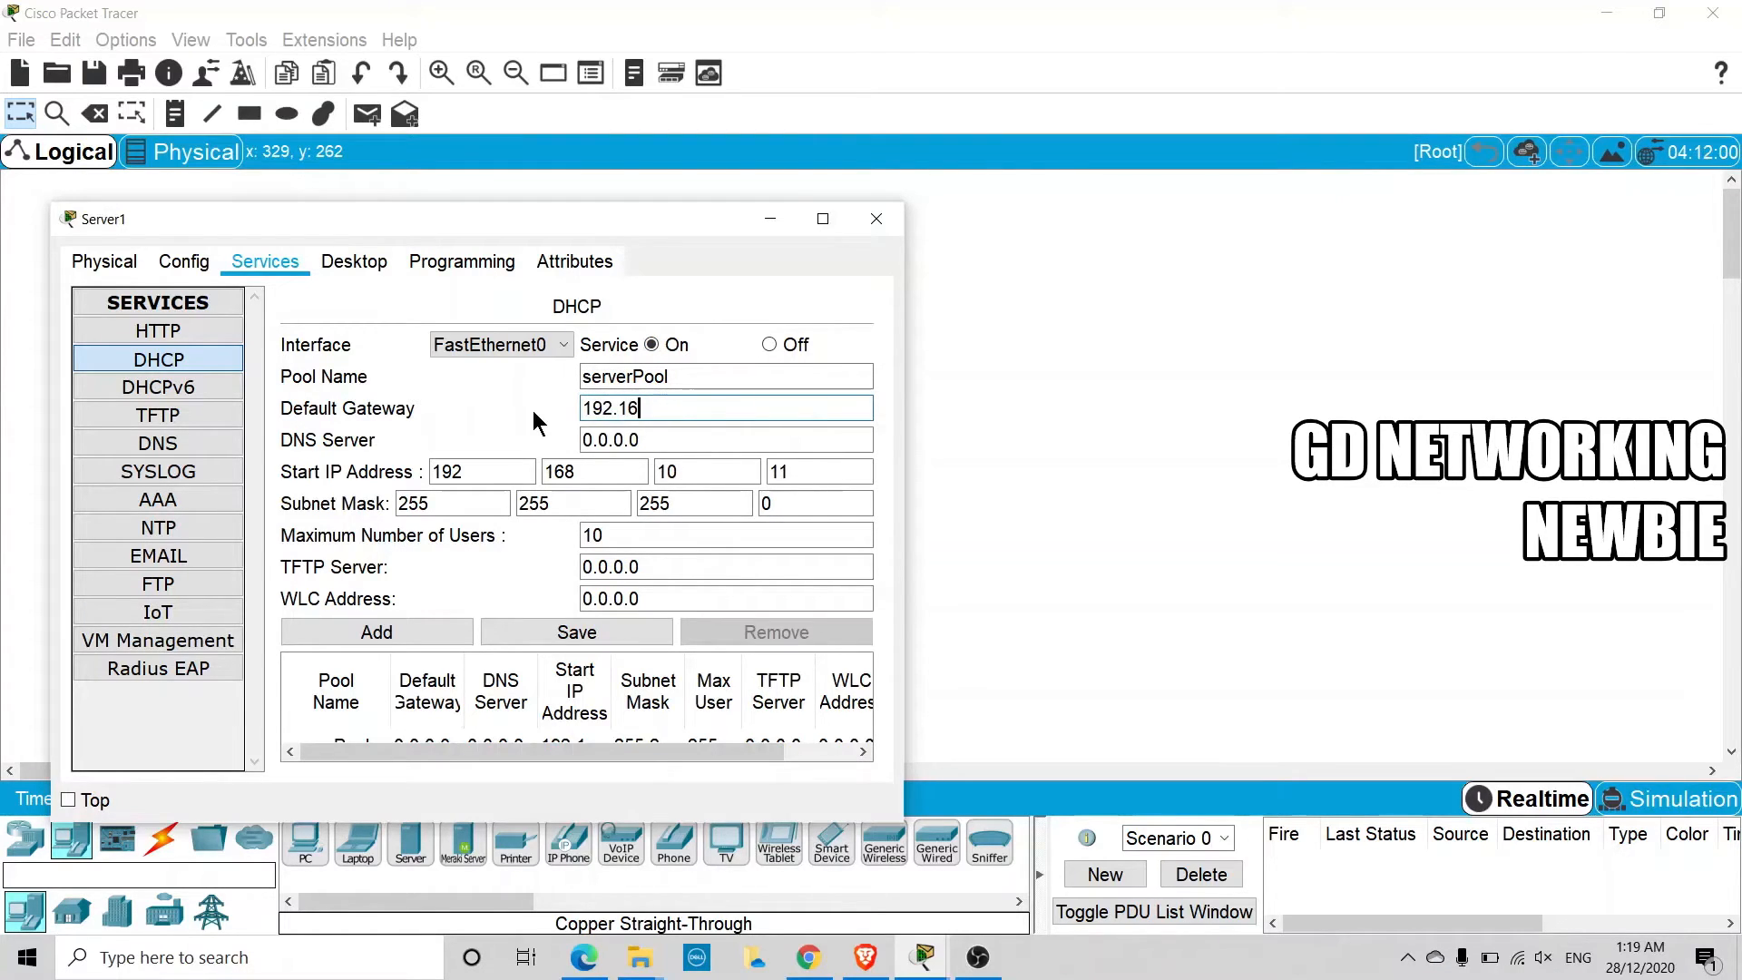
{"action": "type", "text": "8.10.5"}
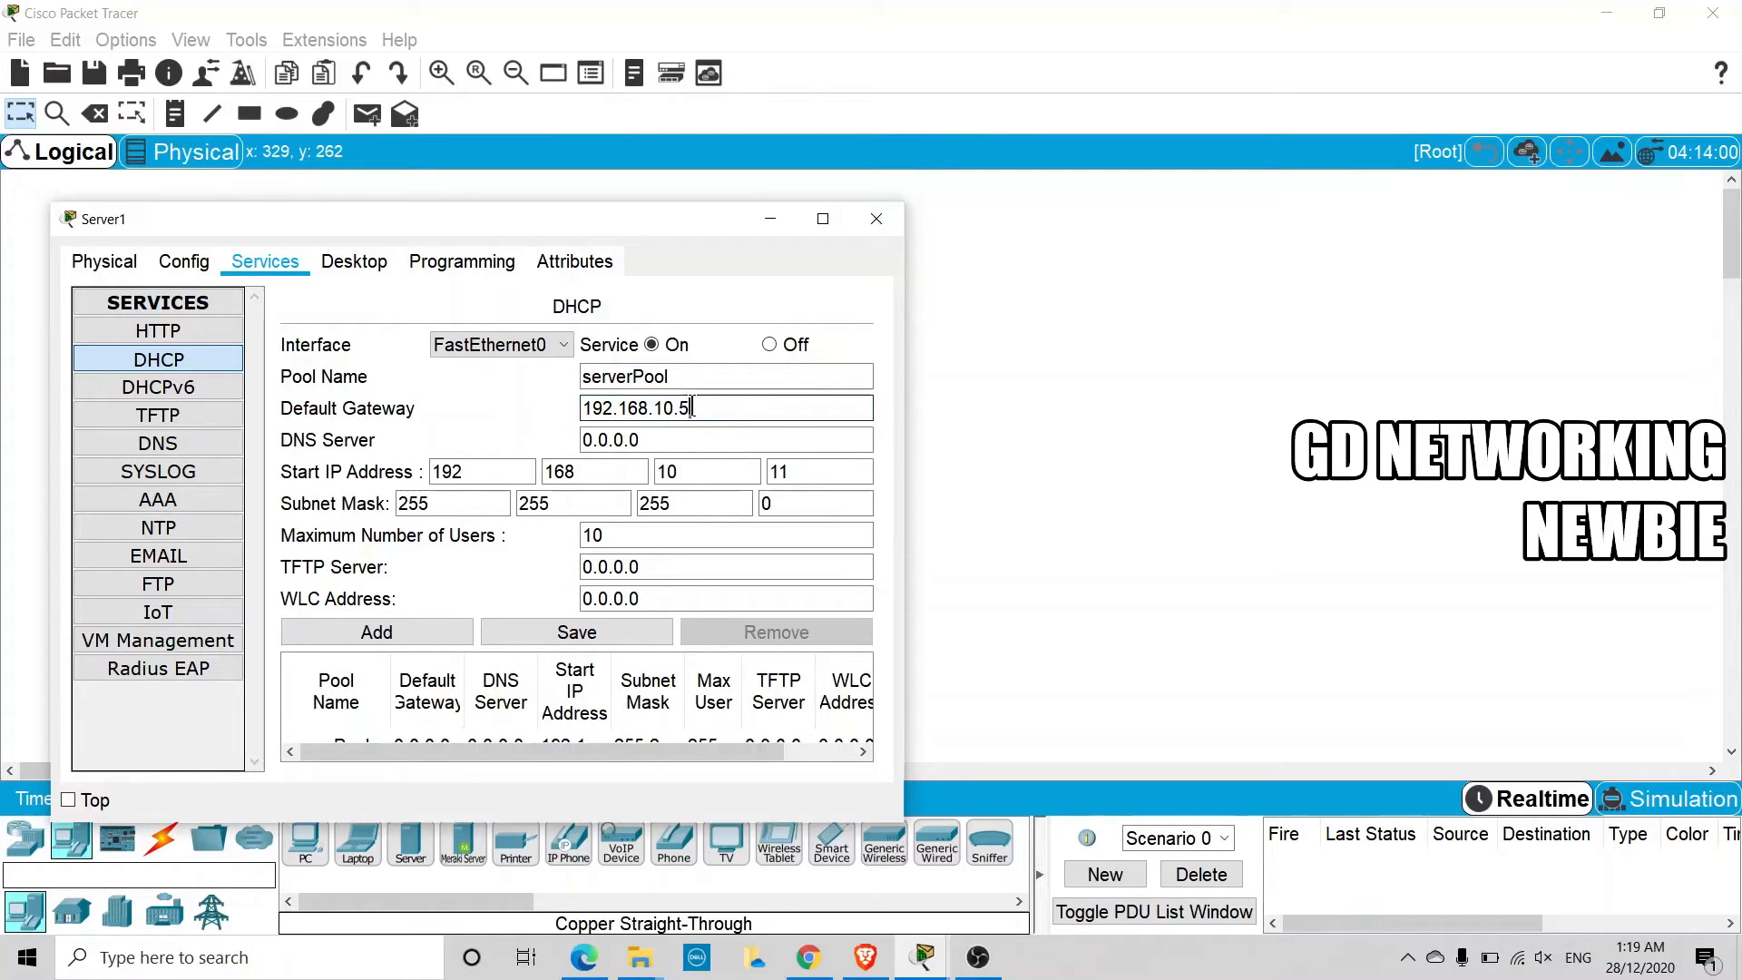
{"action": "left_click_drag", "start_coordinate": [697, 408], "coordinate": [575, 408]}
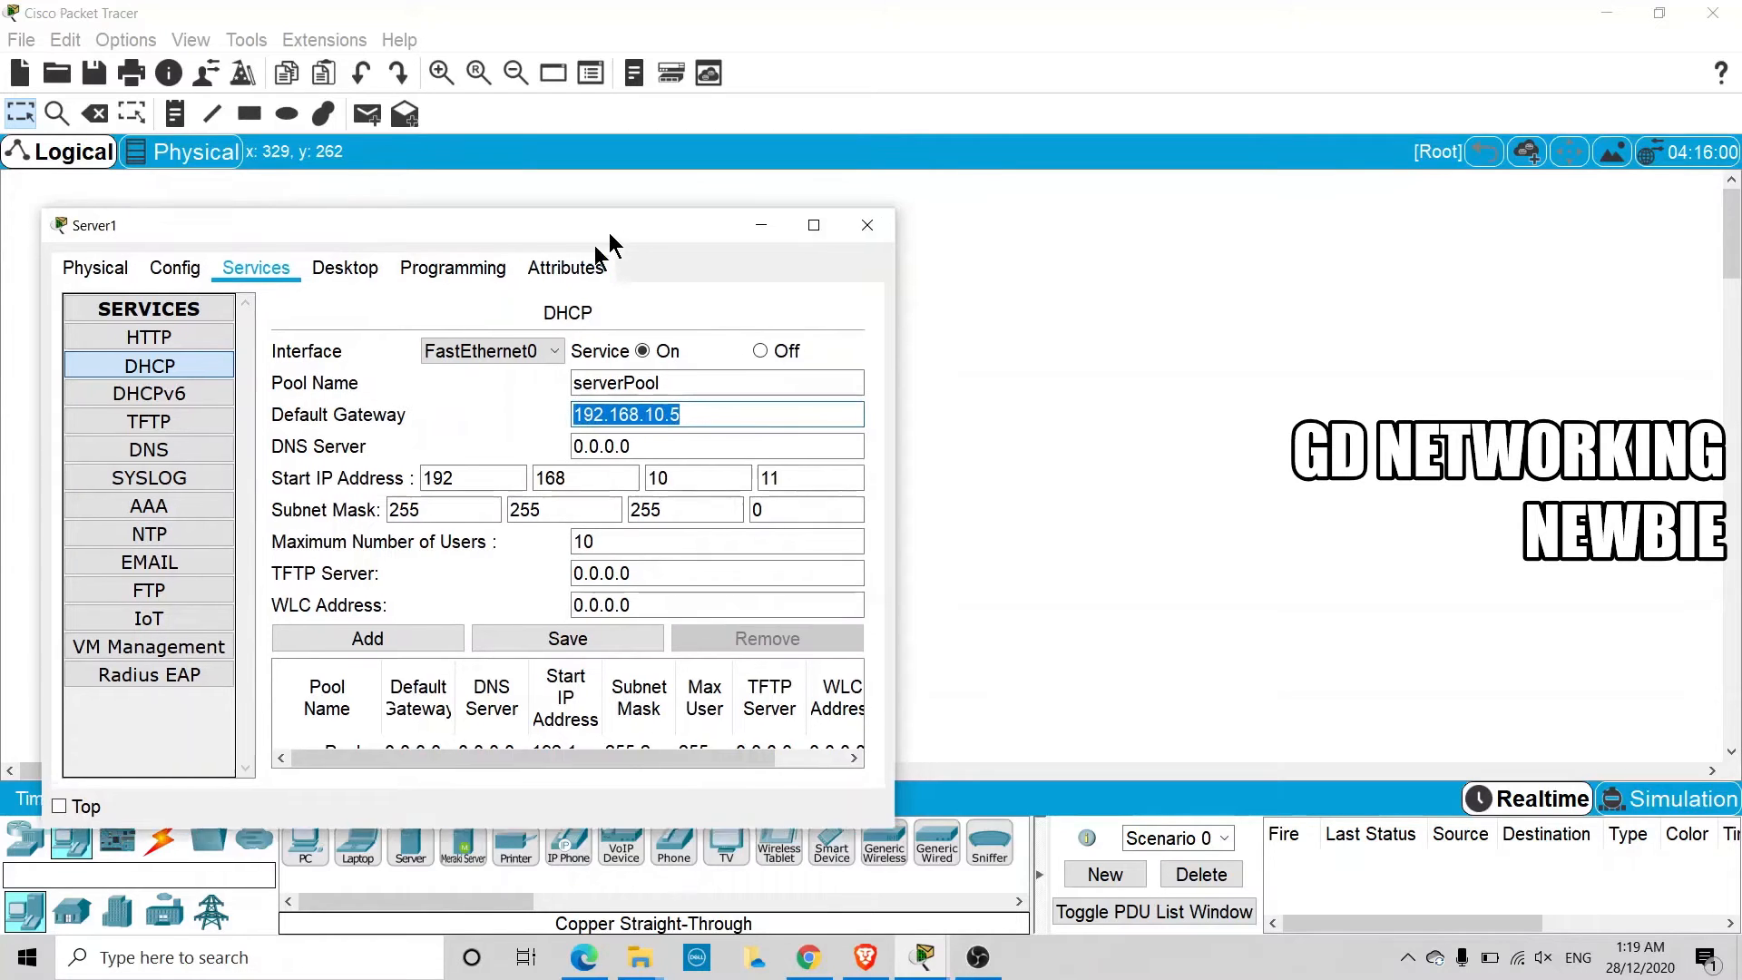
{"action": "left_click_drag", "start_coordinate": [617, 226], "coordinate": [498, 644]}
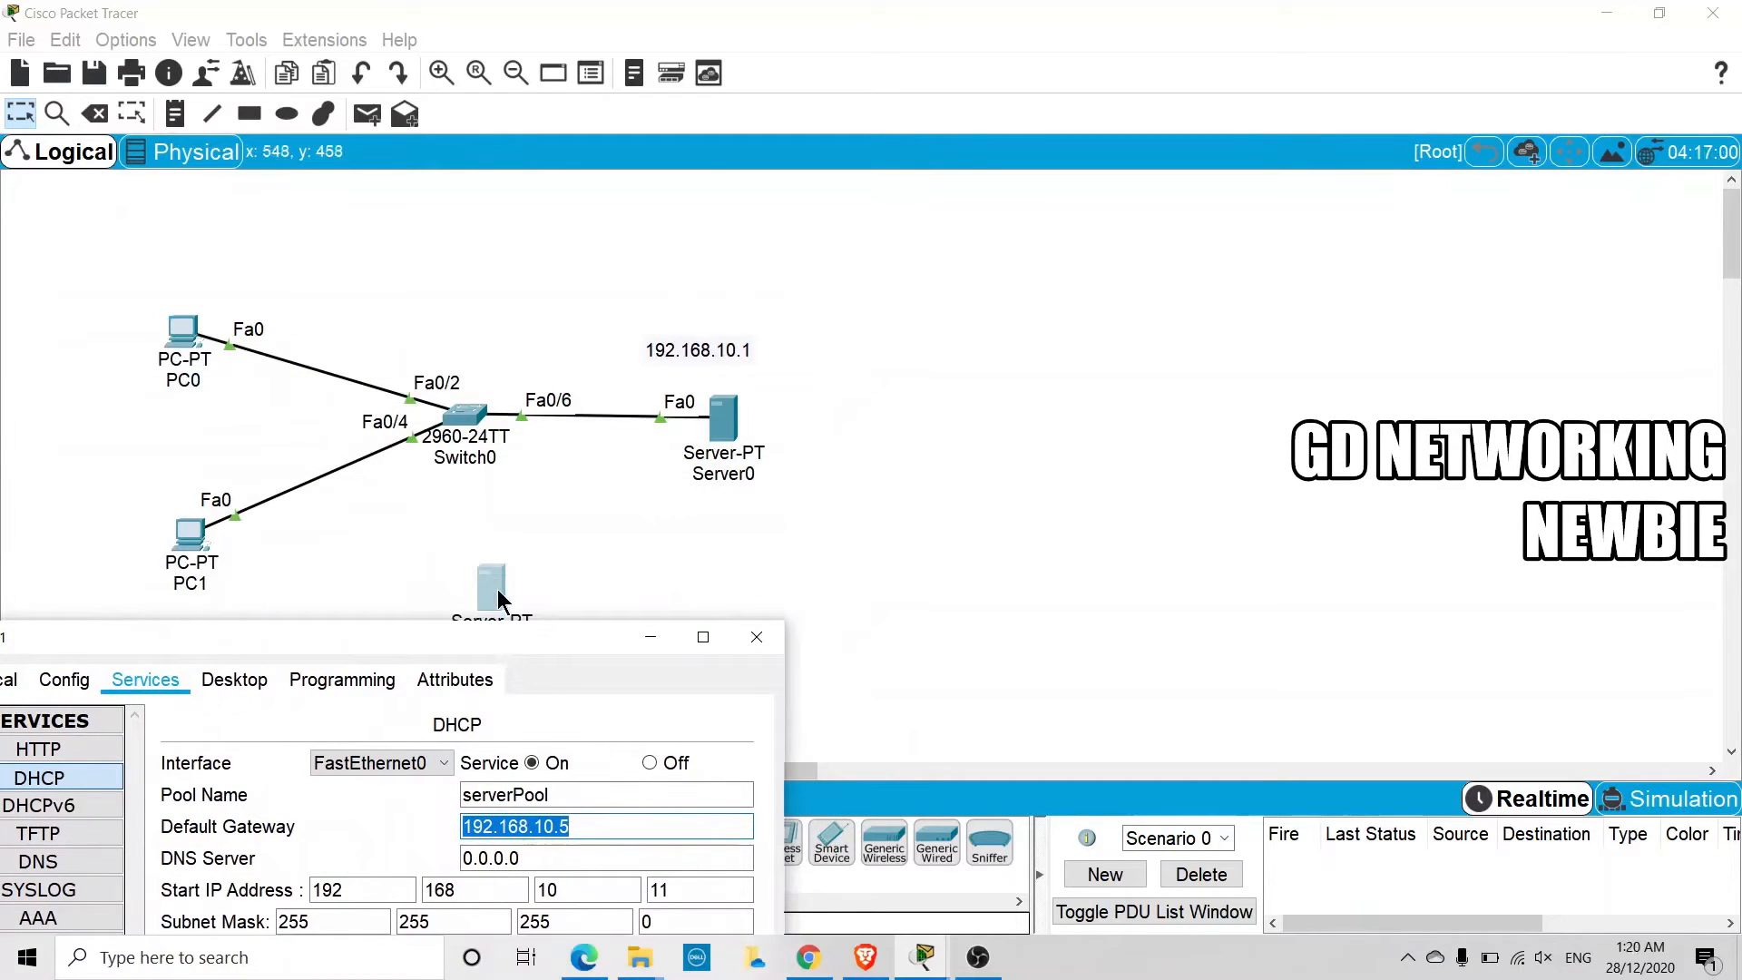
{"action": "left_click_drag", "start_coordinate": [507, 633], "coordinate": [546, 466]}
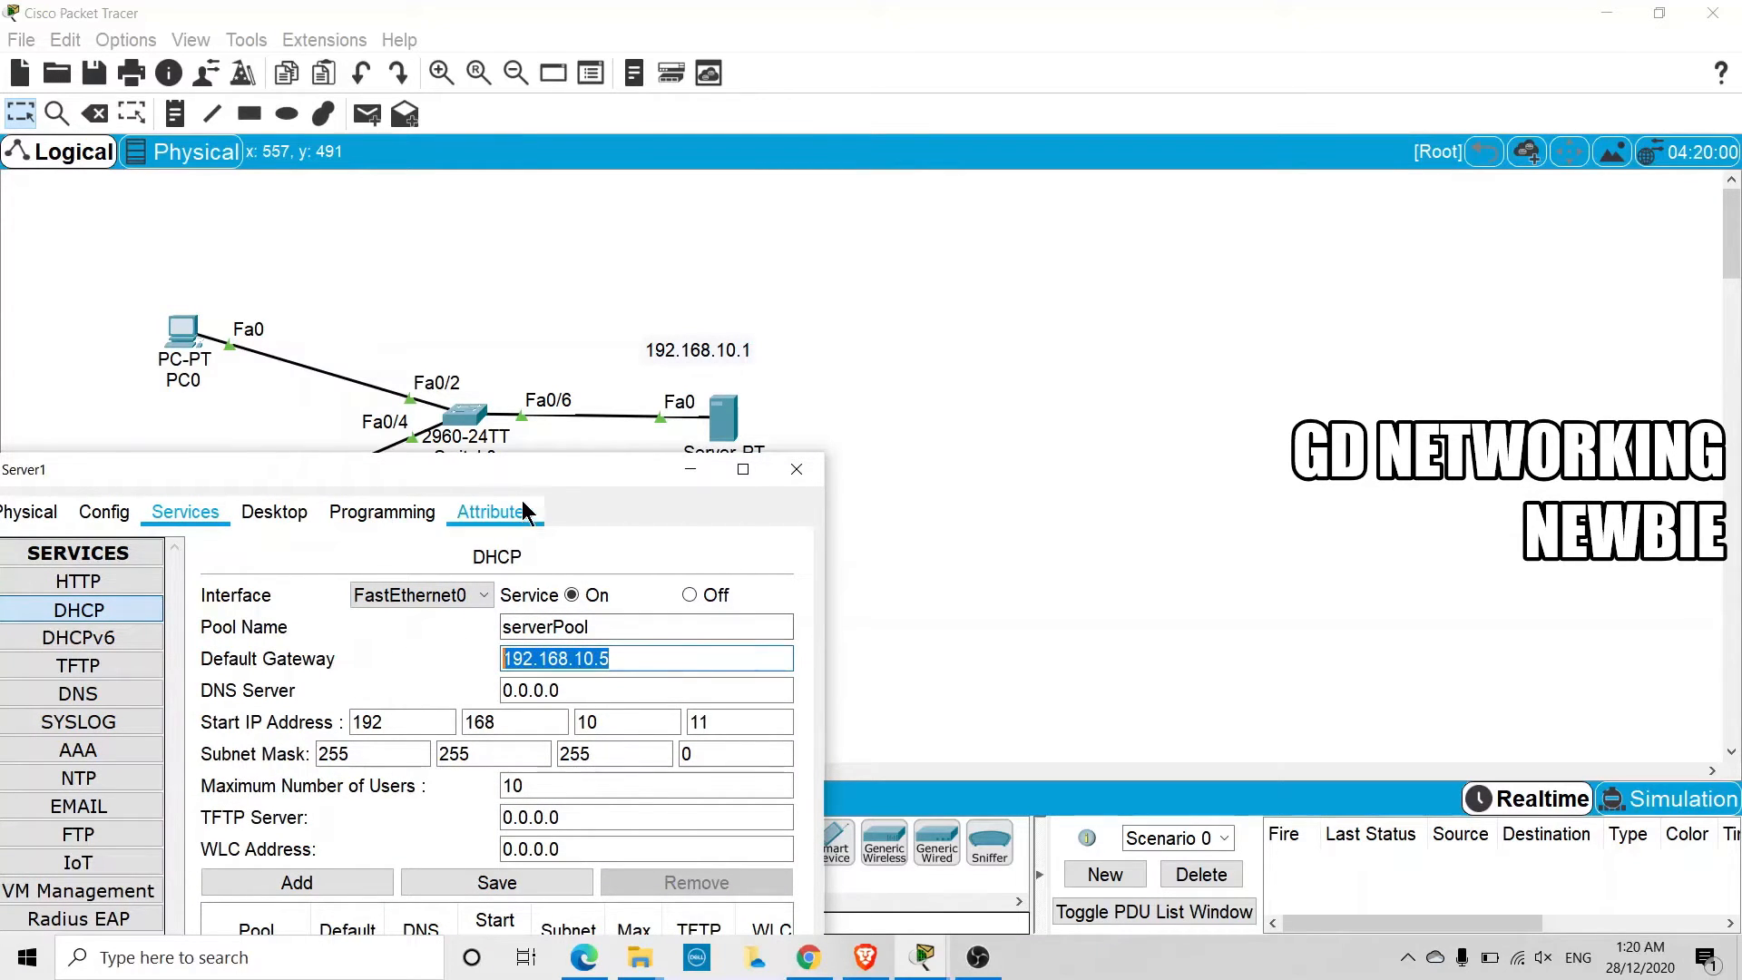
{"action": "left_click_drag", "start_coordinate": [521, 479], "coordinate": [447, 420]}
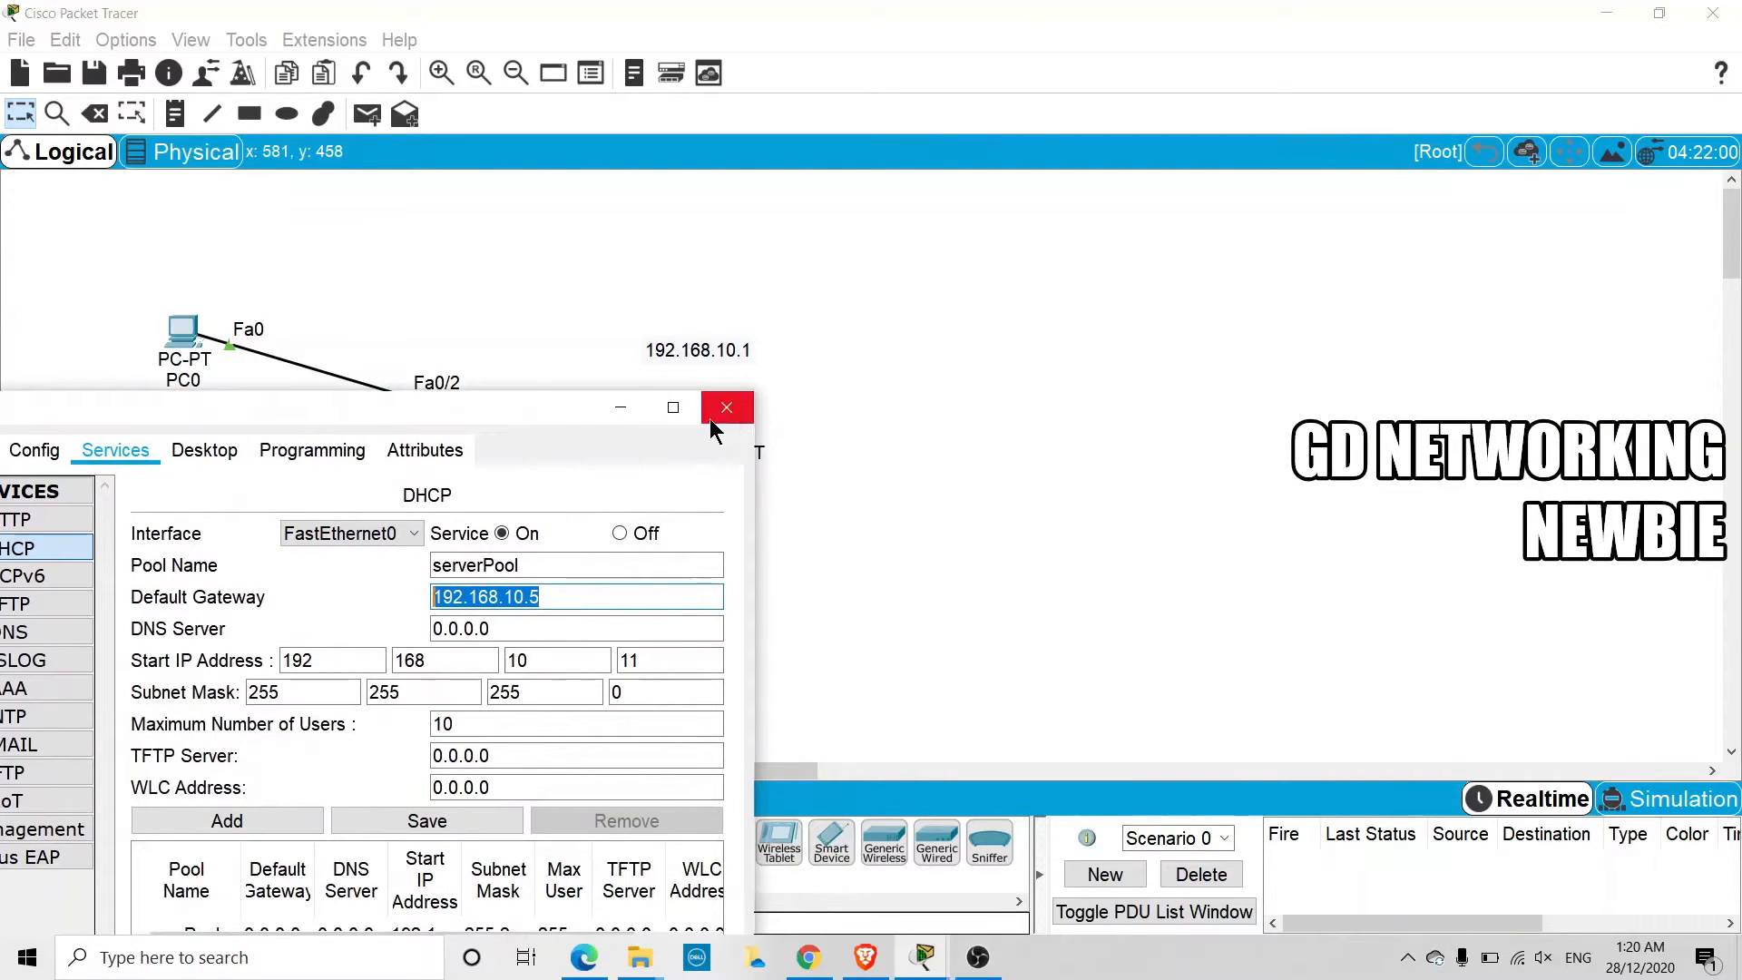
{"action": "left_click", "coordinate": [732, 421]}
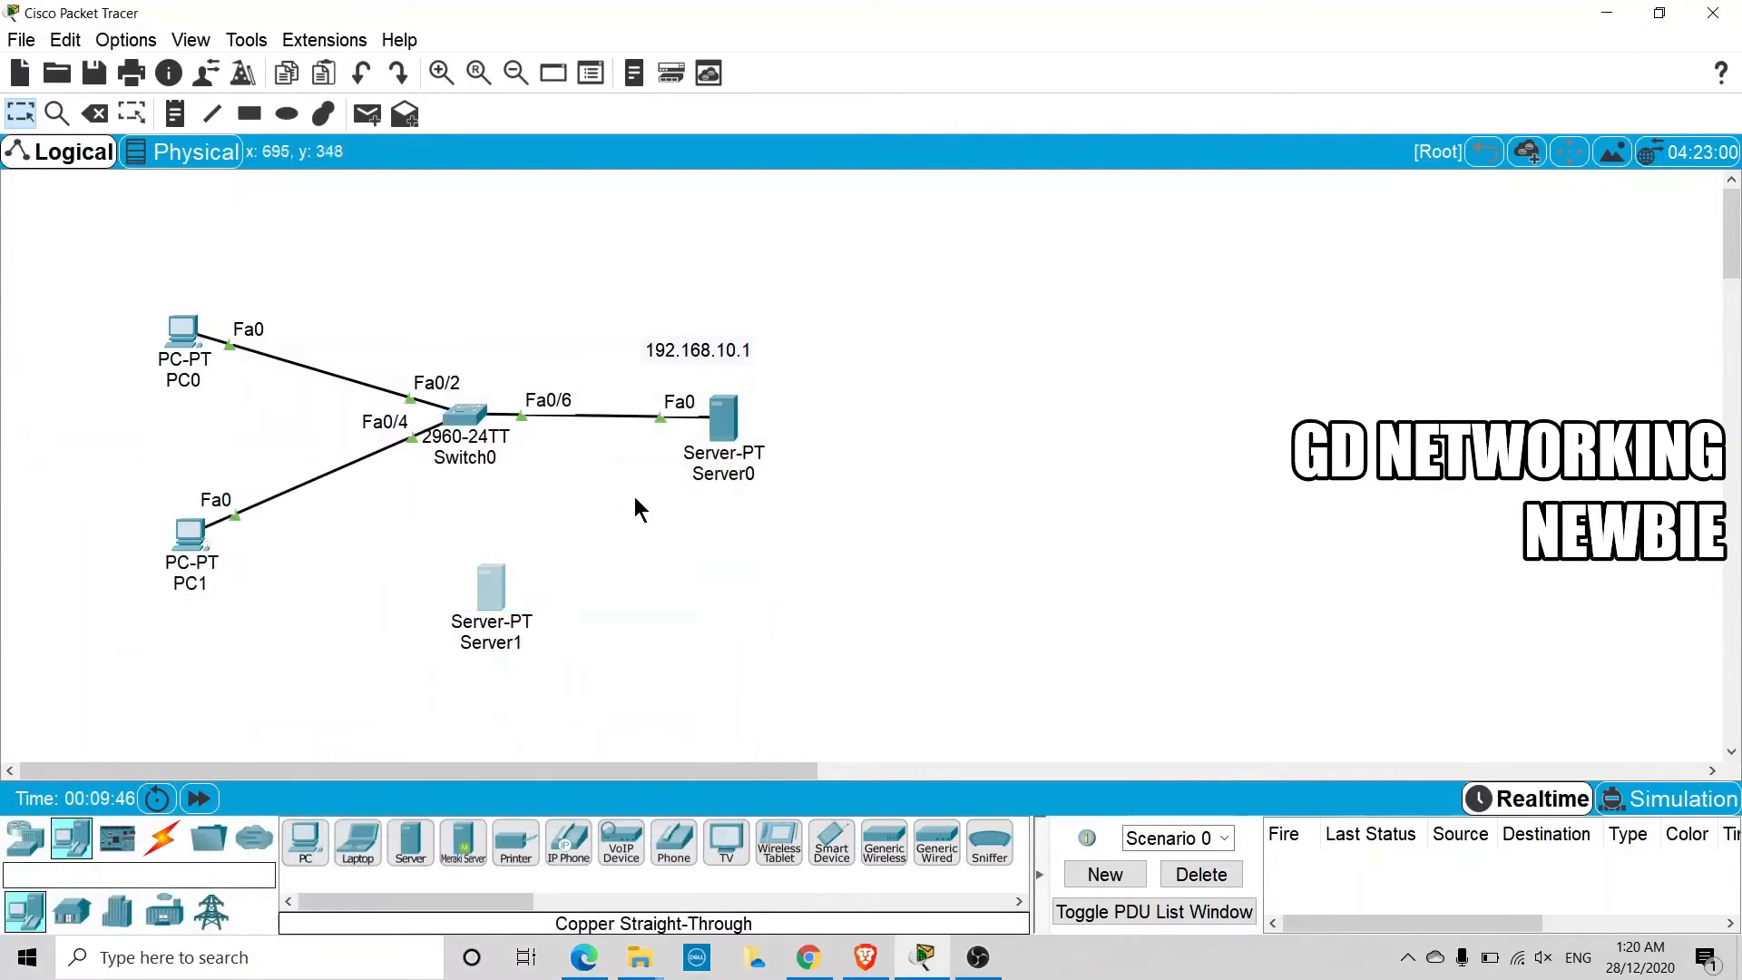
Connect Server1's FastEthernet0 to Switch0's FastEthernet0/1 with a copper straight-through cable, and move Server1 slightly farther from the switch
{"action": "left_click", "coordinate": [173, 848]}
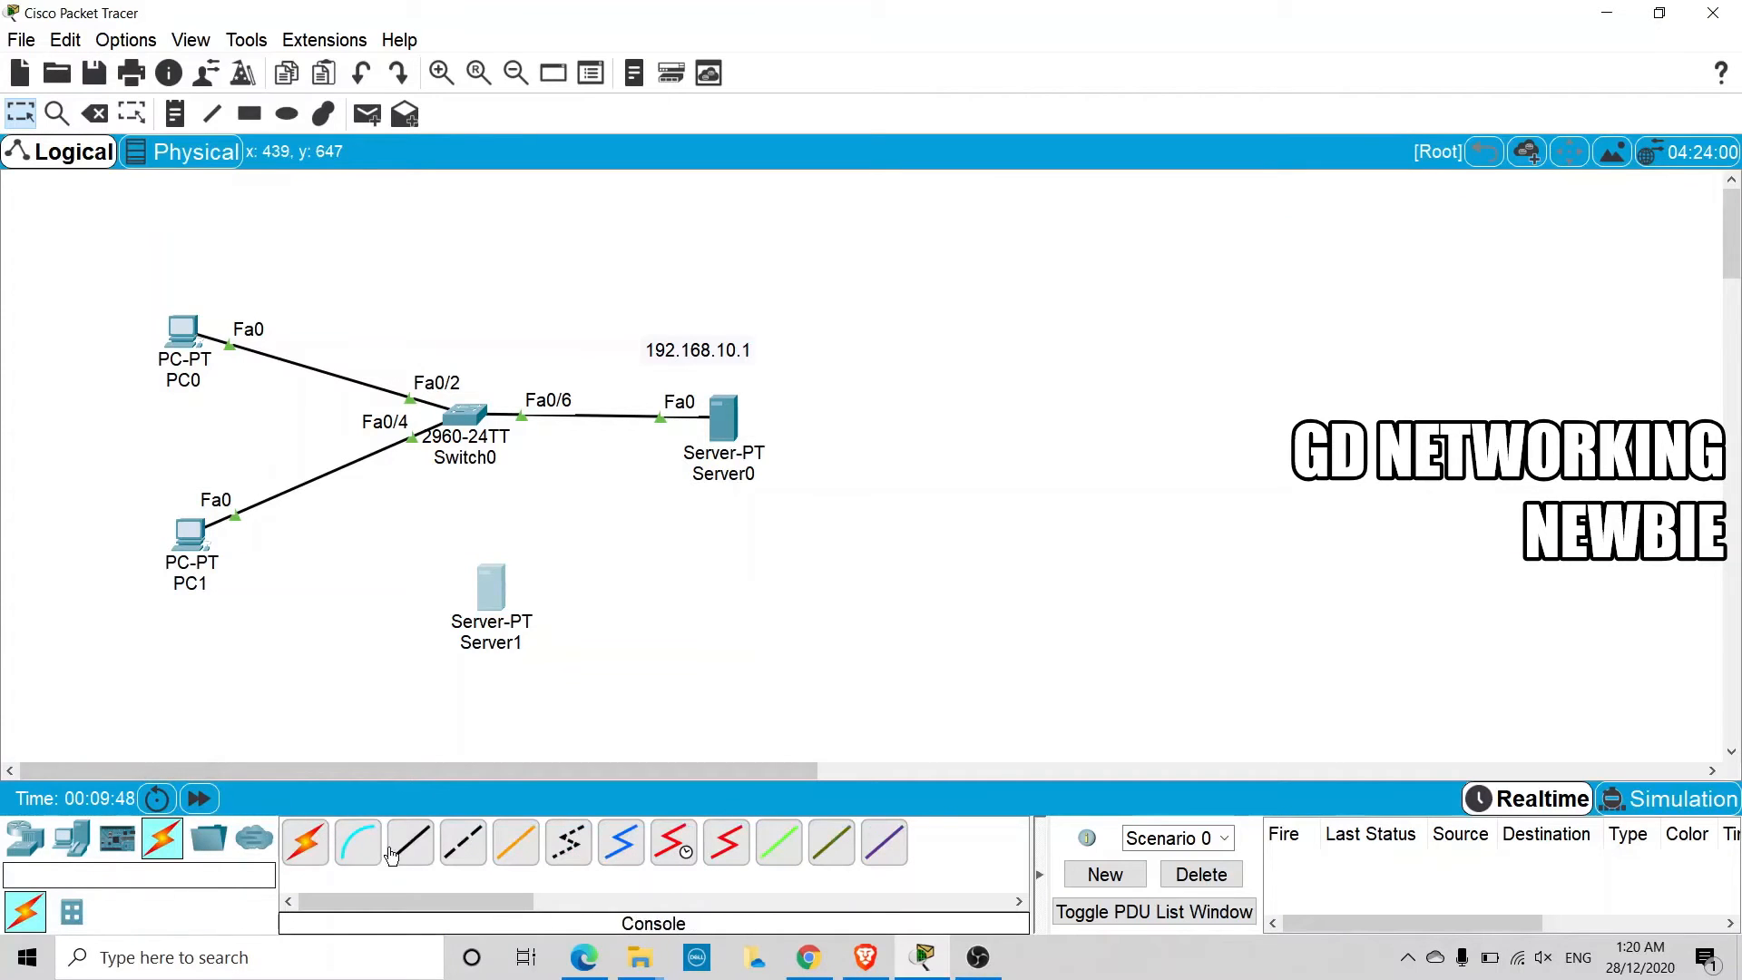
{"action": "left_click", "coordinate": [410, 842]}
{"action": "left_click", "coordinate": [491, 601]}
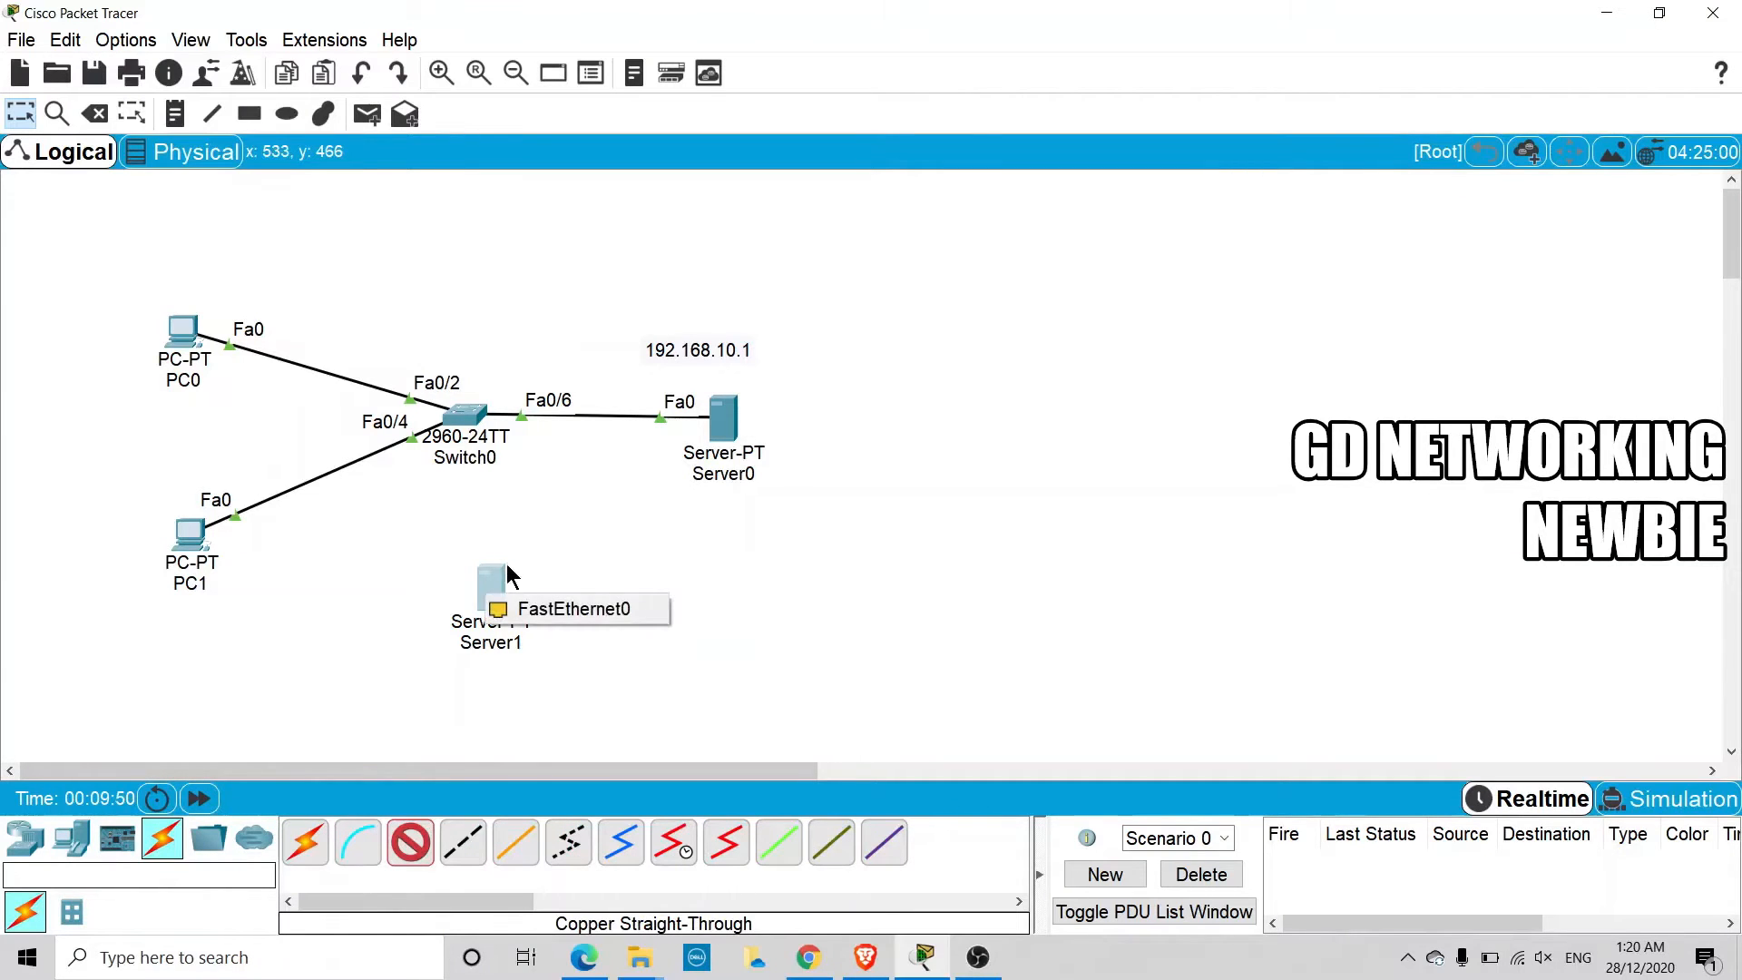
{"action": "left_click", "coordinate": [545, 611]}
{"action": "left_click", "coordinate": [468, 432]}
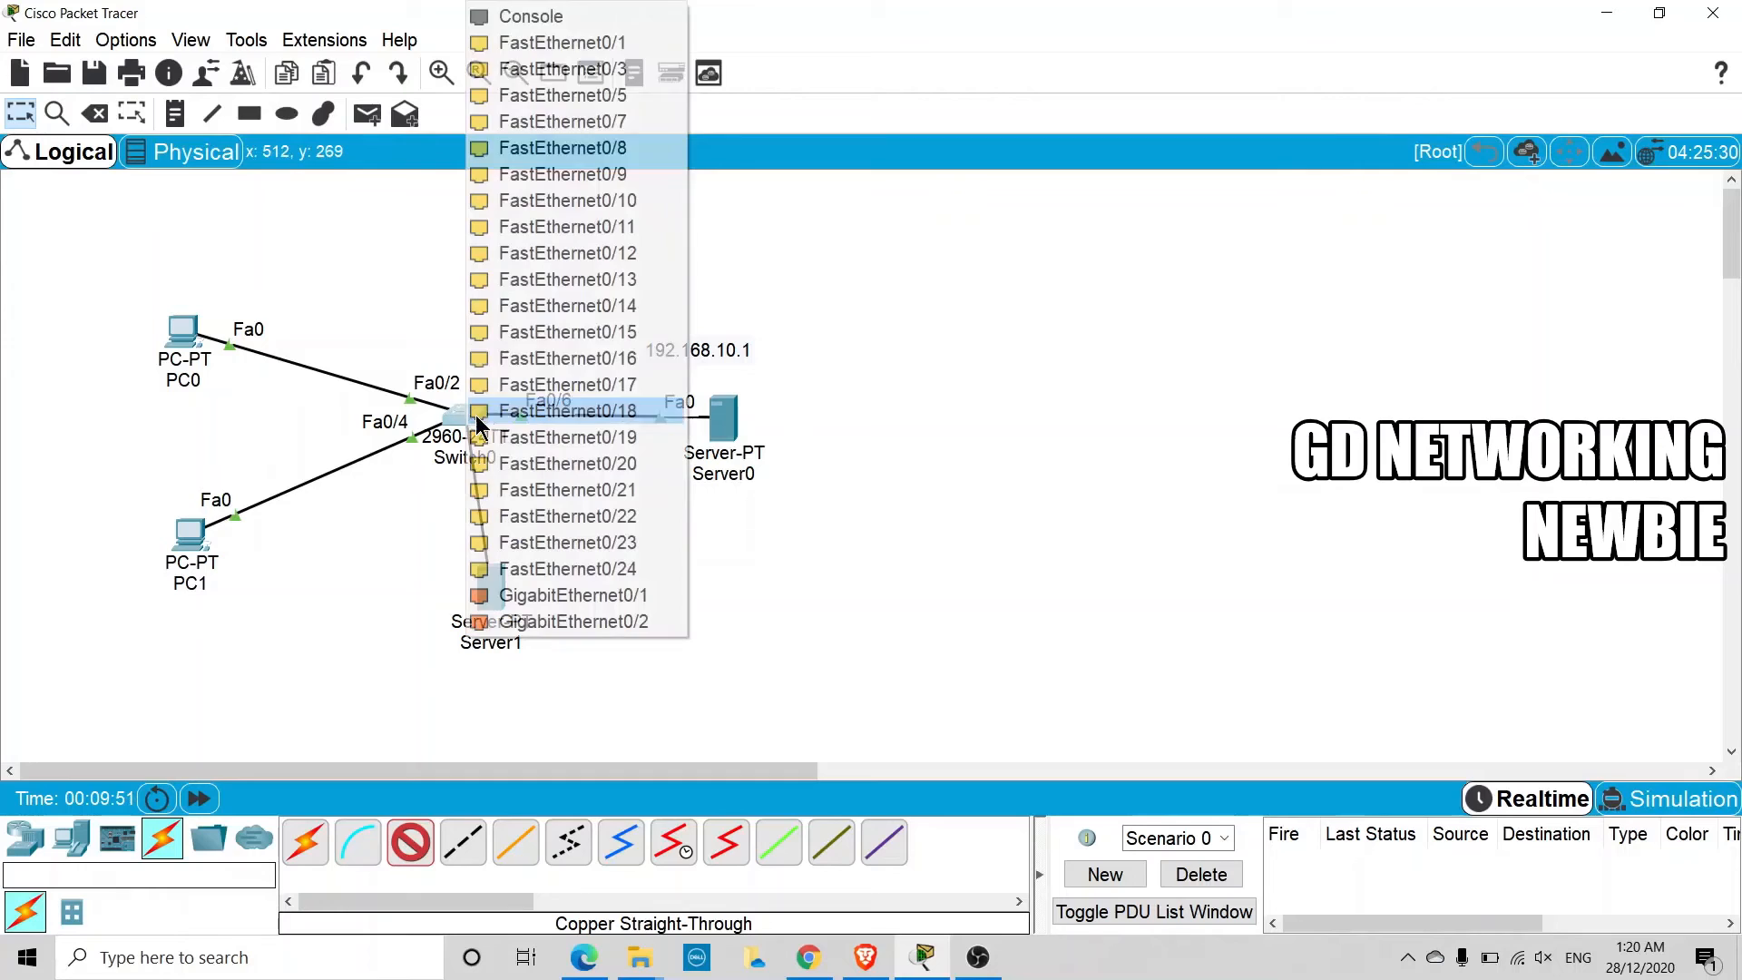
{"action": "left_click", "coordinate": [603, 41]}
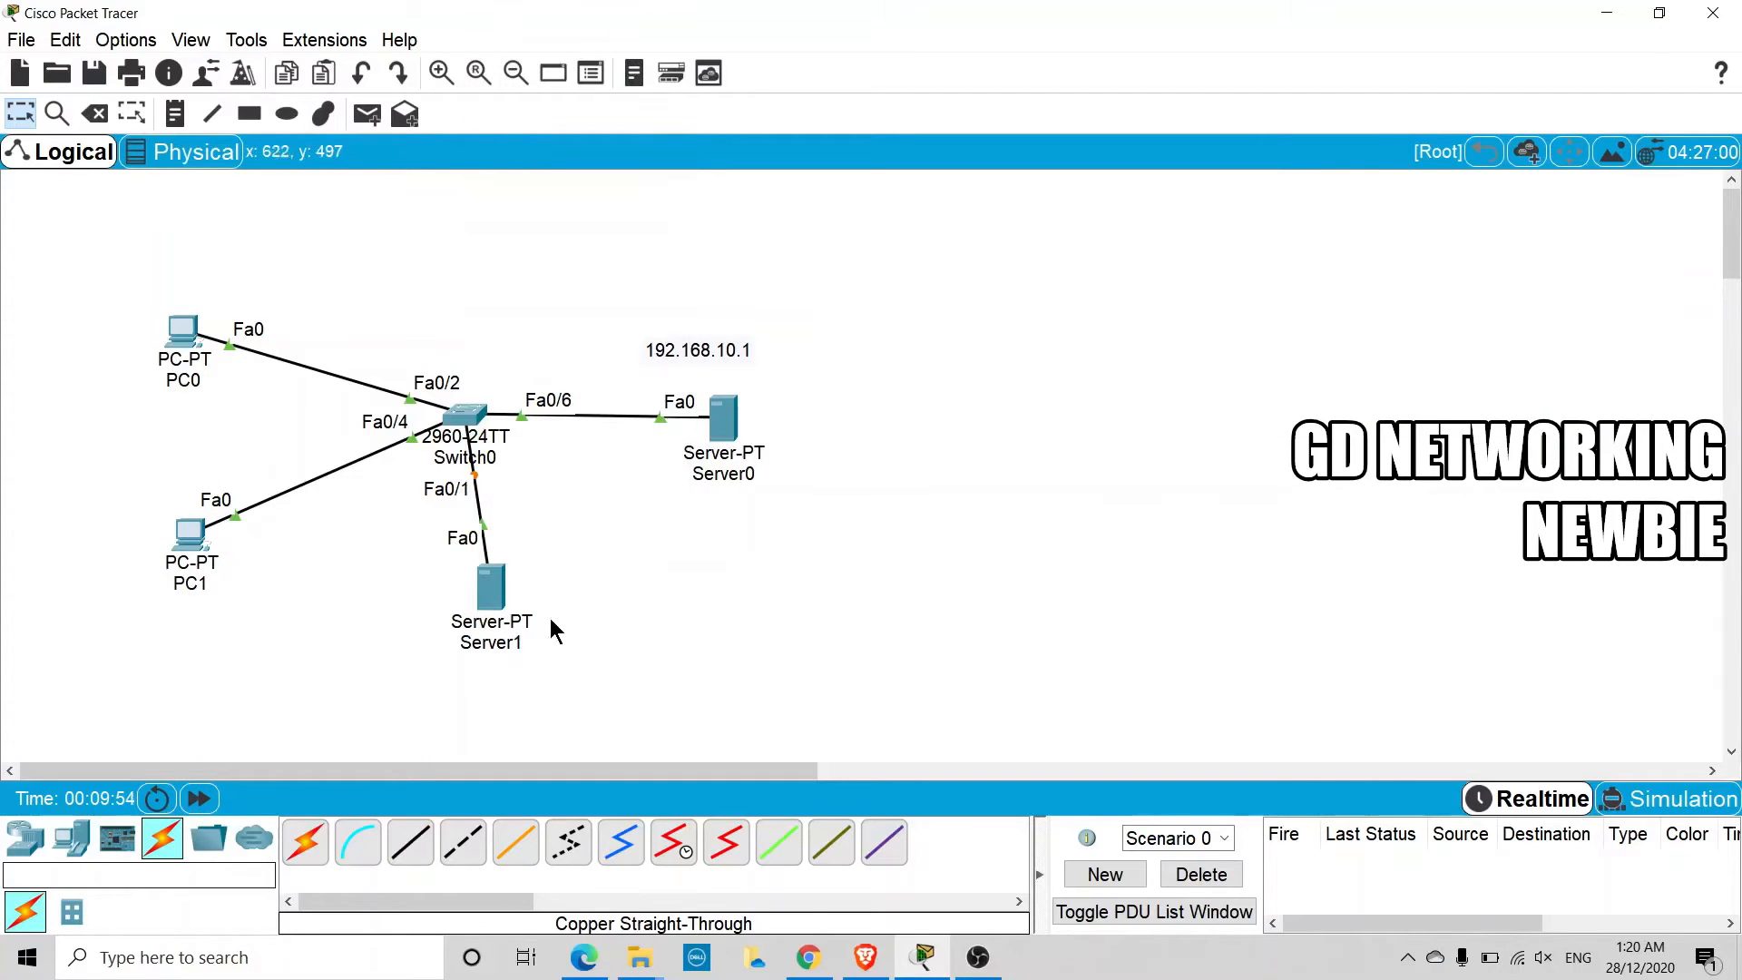
{"action": "left_click_drag", "start_coordinate": [501, 613], "coordinate": [490, 635]}
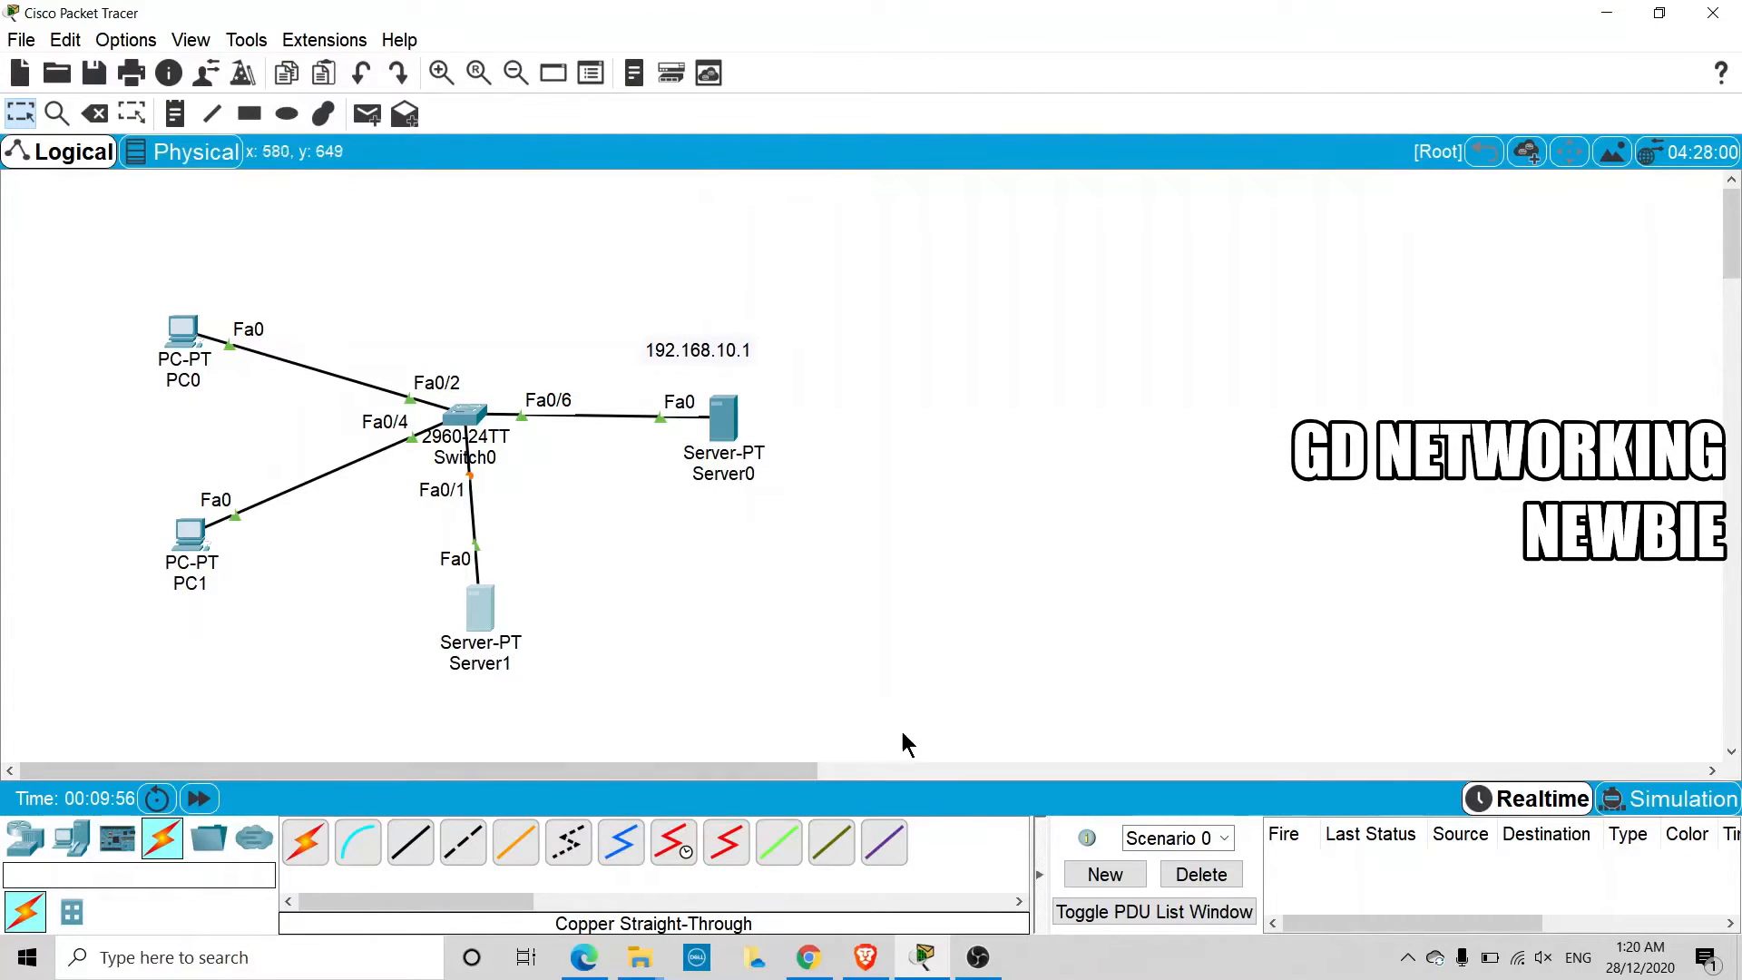
Draw an ellipse filled with orange #ffaa00 around Server1 to highlight it, and close the drawing palette
{"action": "left_click", "coordinate": [286, 113]}
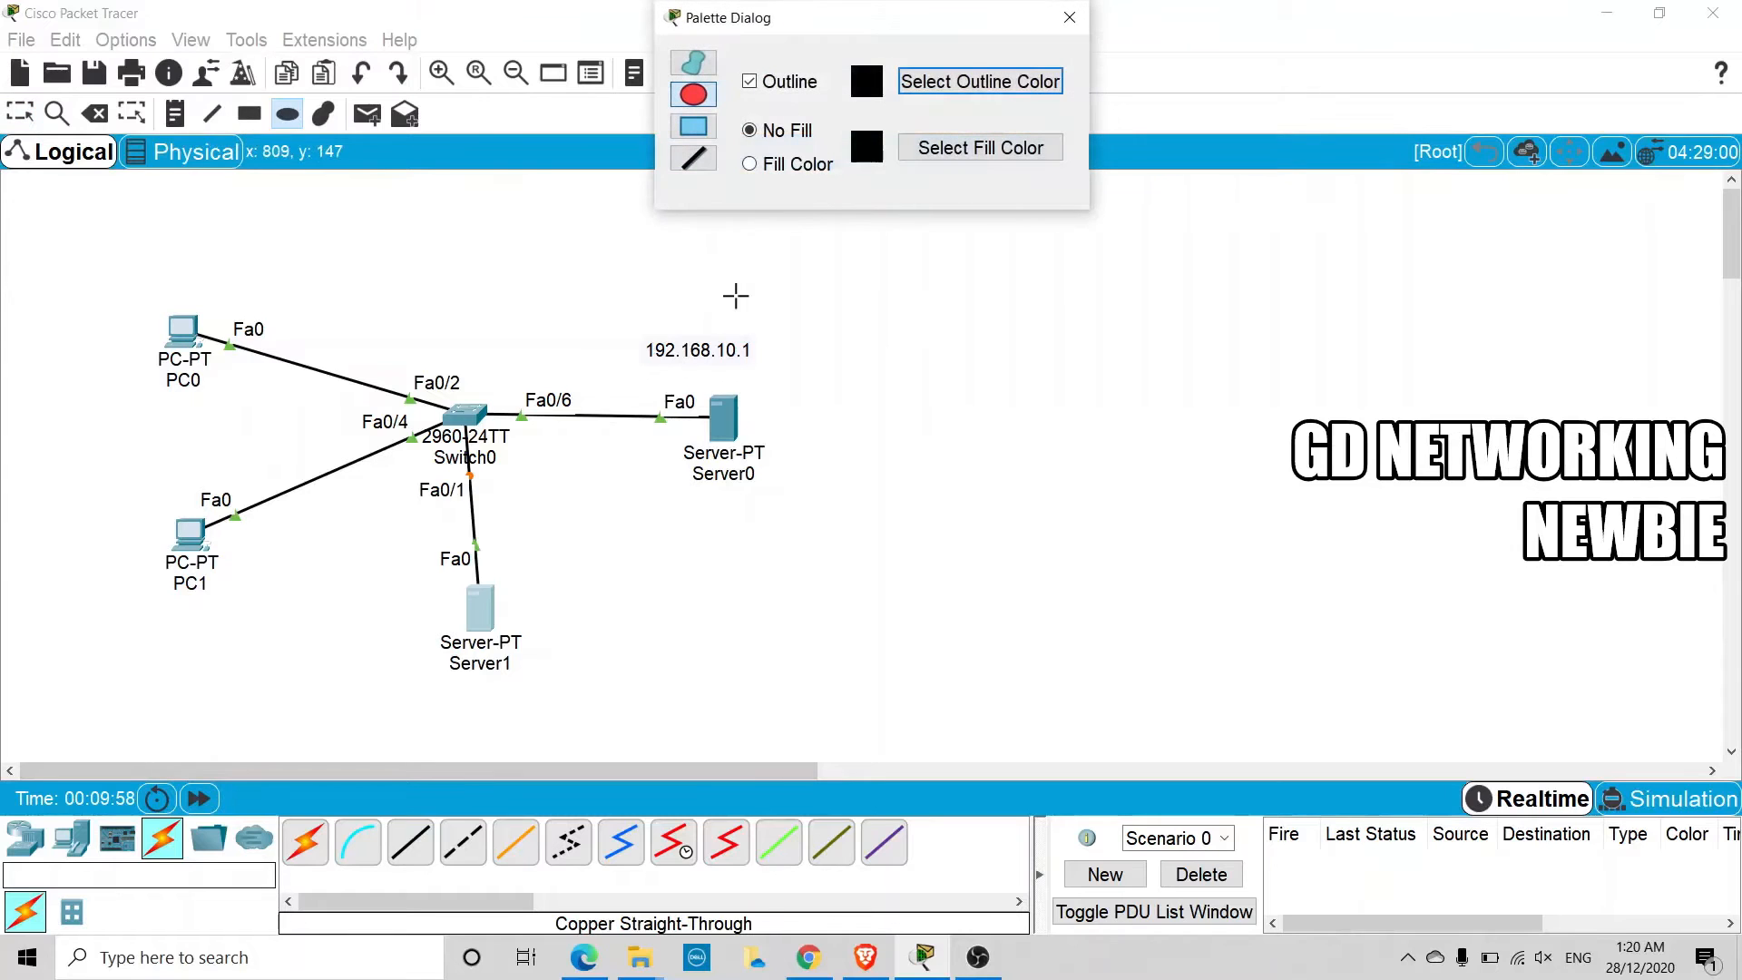
{"action": "left_click", "coordinate": [798, 167]}
{"action": "left_click", "coordinate": [944, 143]}
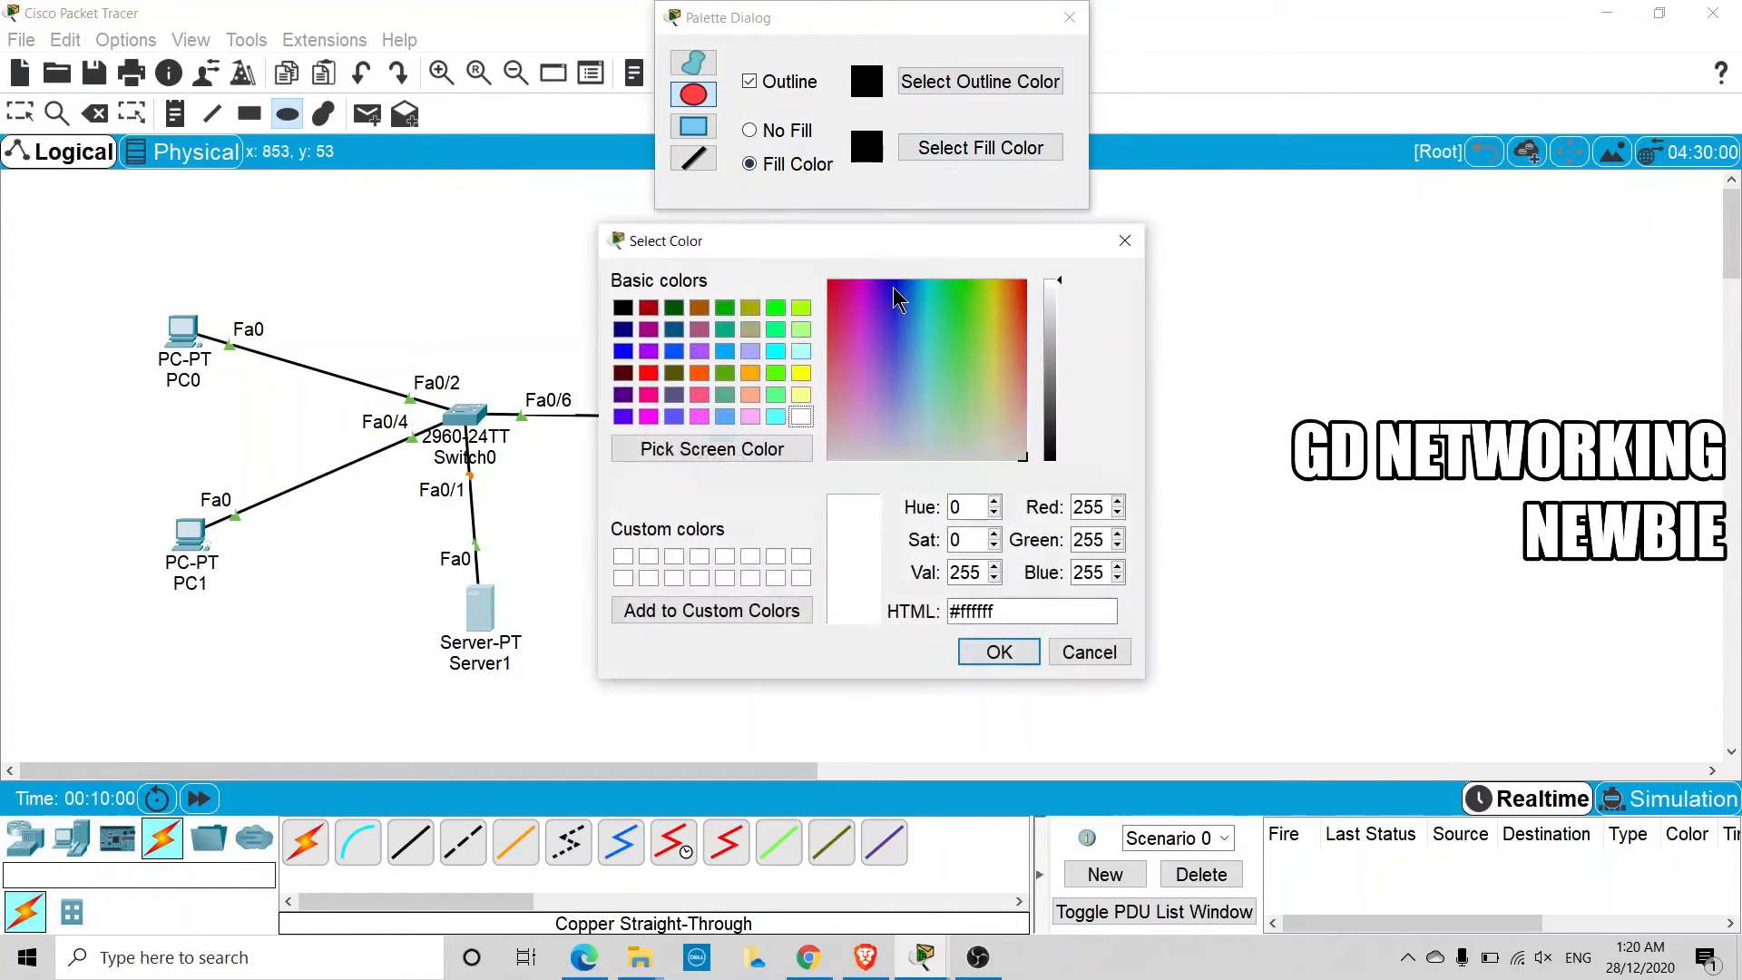
{"action": "left_click", "coordinate": [751, 373]}
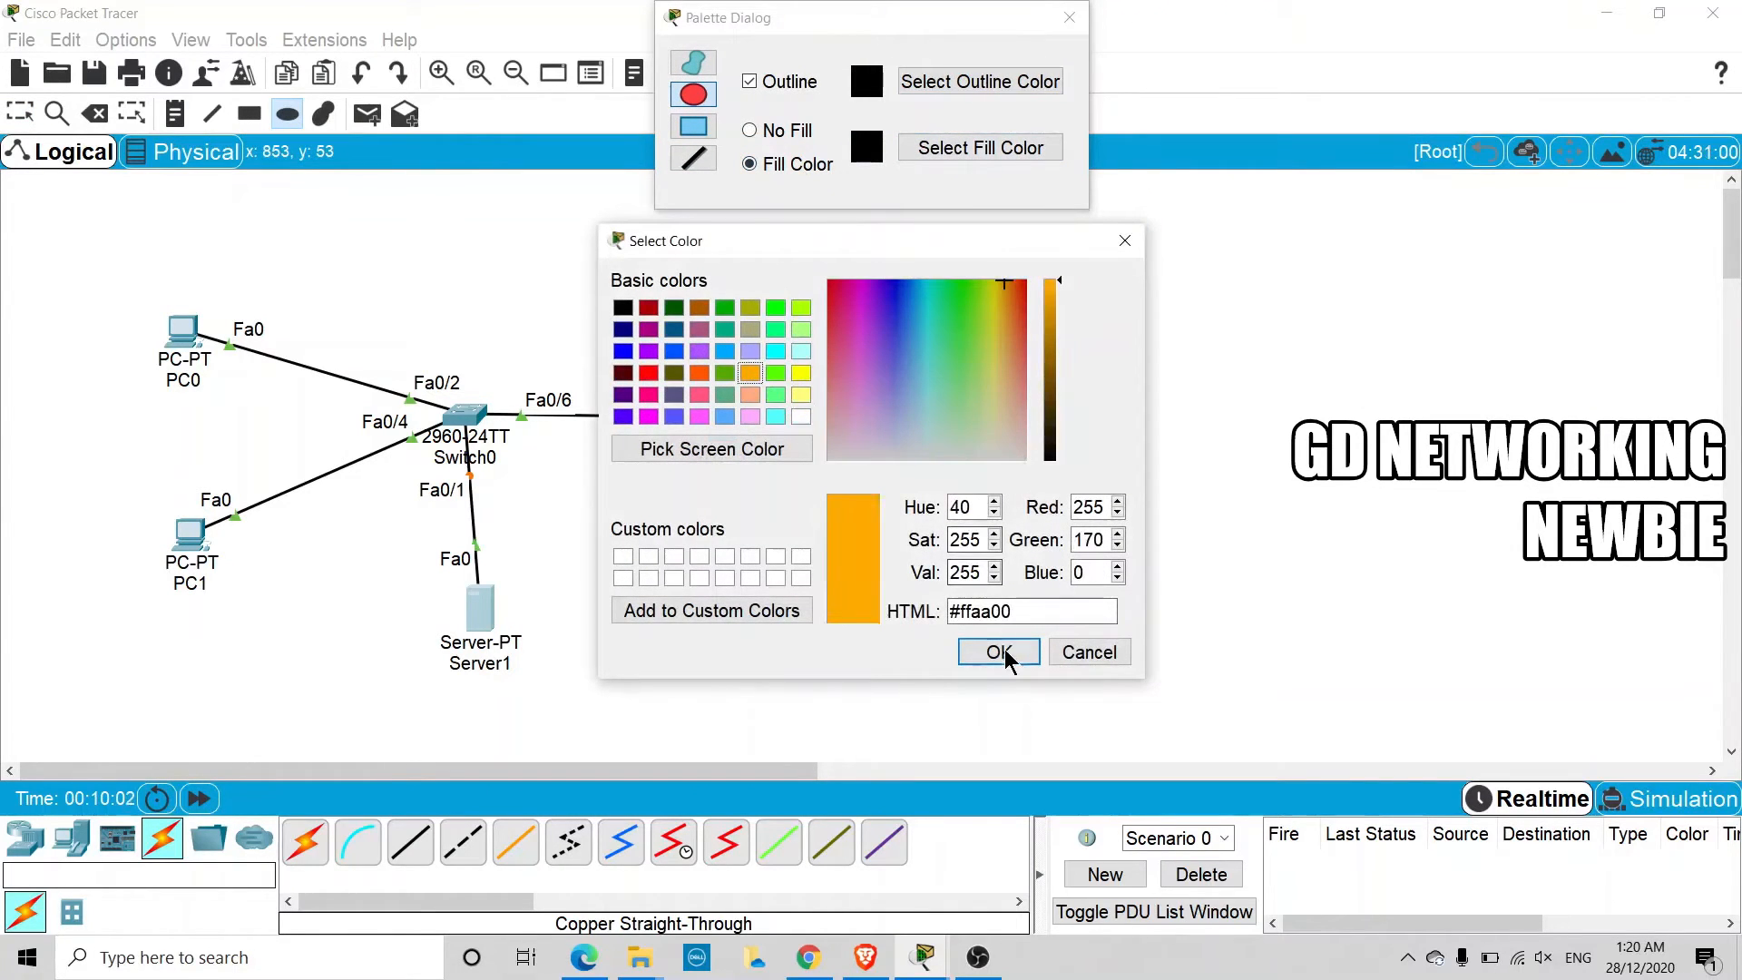
{"action": "left_click", "coordinate": [998, 651]}
{"action": "mouse_move", "coordinate": [381, 542]}
{"action": "left_mouse_down"}
{"action": "mouse_move", "coordinate": [498, 583]}
{"action": "mouse_move", "coordinate": [617, 726]}
{"action": "left_mouse_up"}
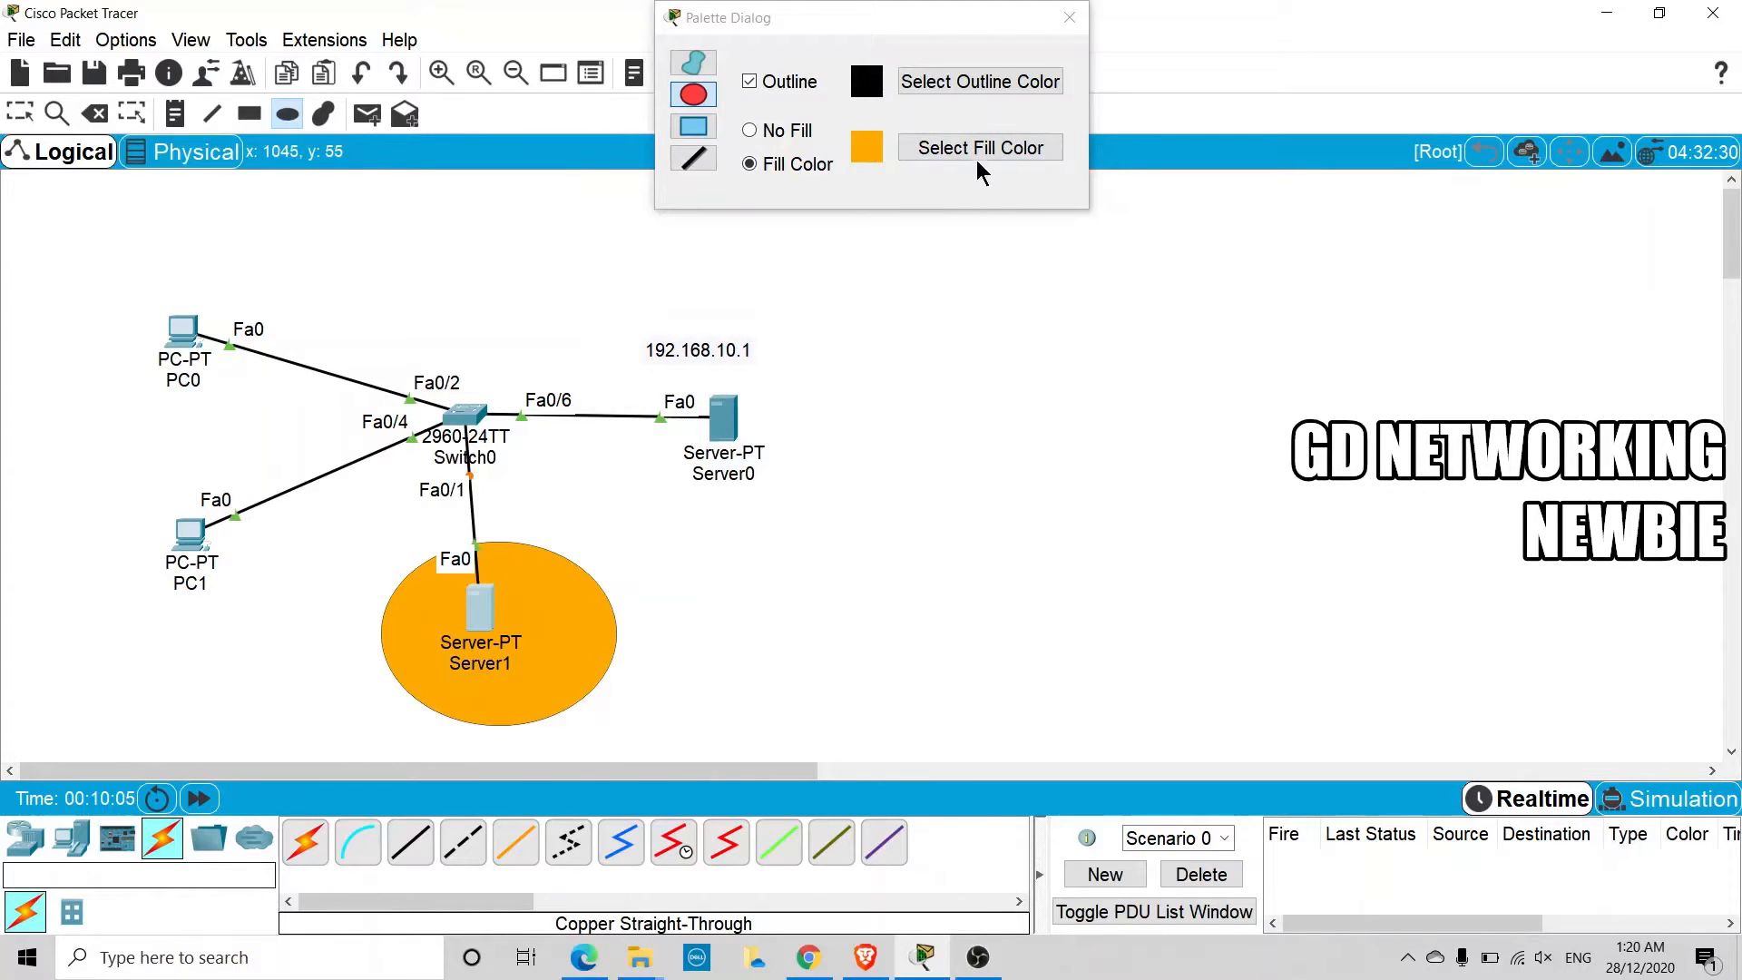
{"action": "left_click", "coordinate": [1069, 17]}
{"action": "key", "text": "Escape"}
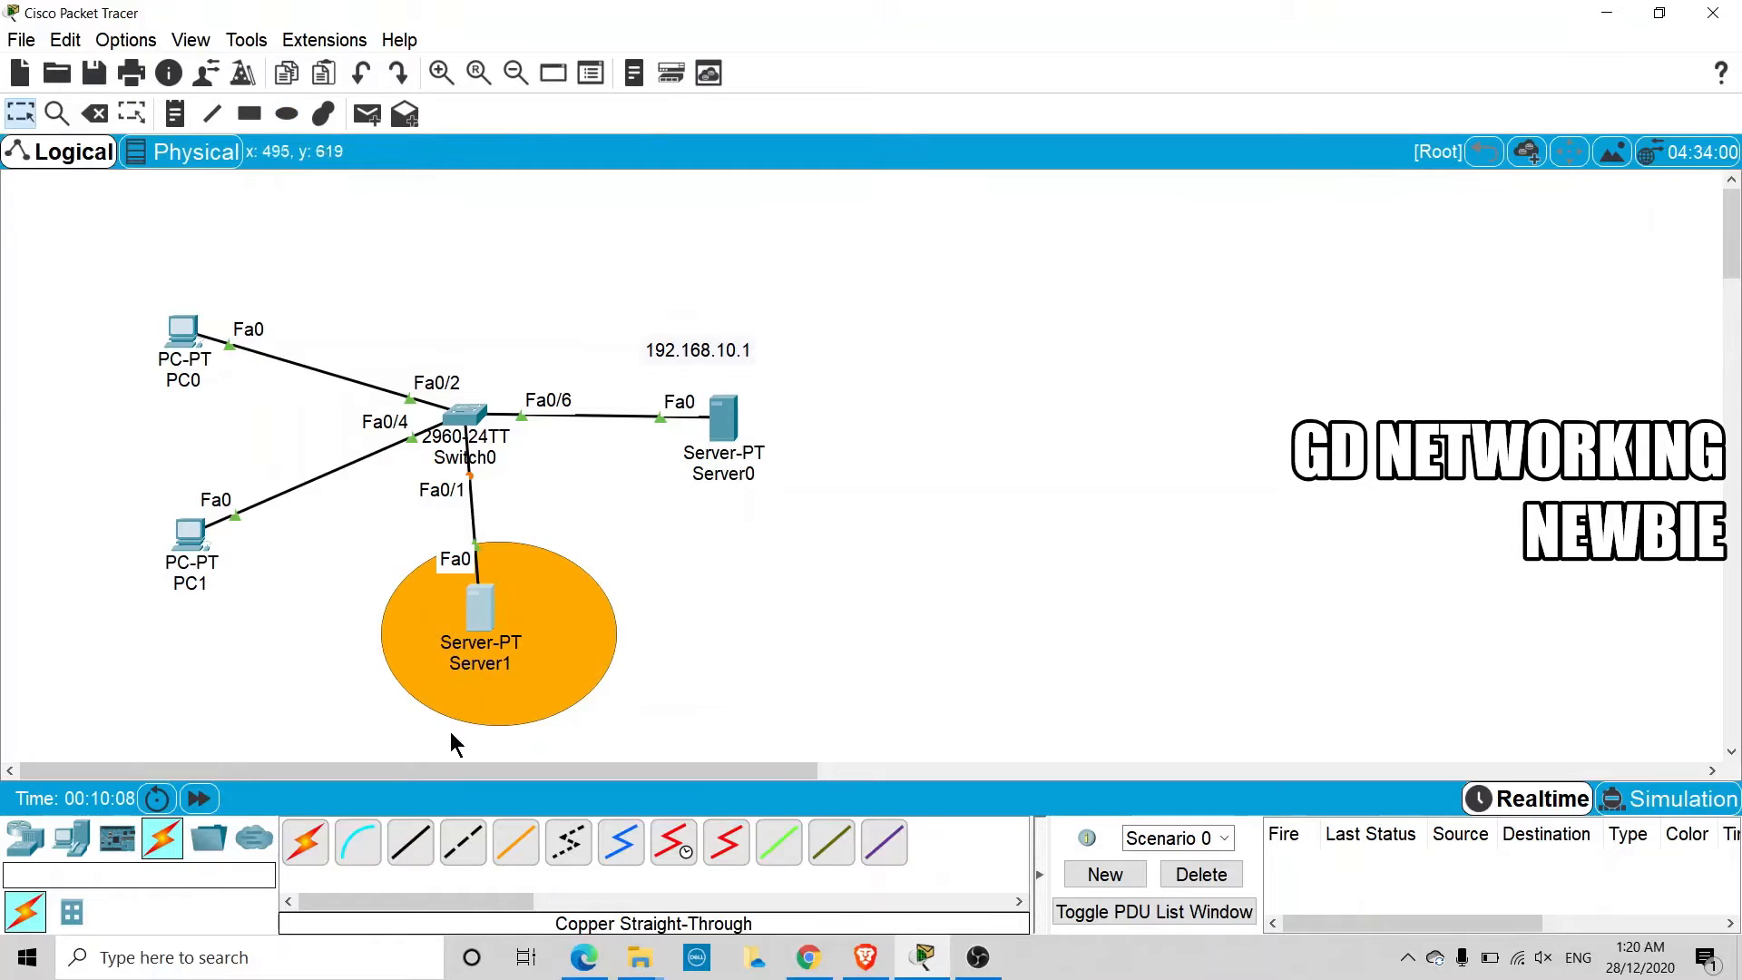
Fast-forward the simulation time, and request a new DHCP address on PC0 by switching its IP configuration to static and back to DHCP
{"action": "left_click", "coordinate": [199, 799]}
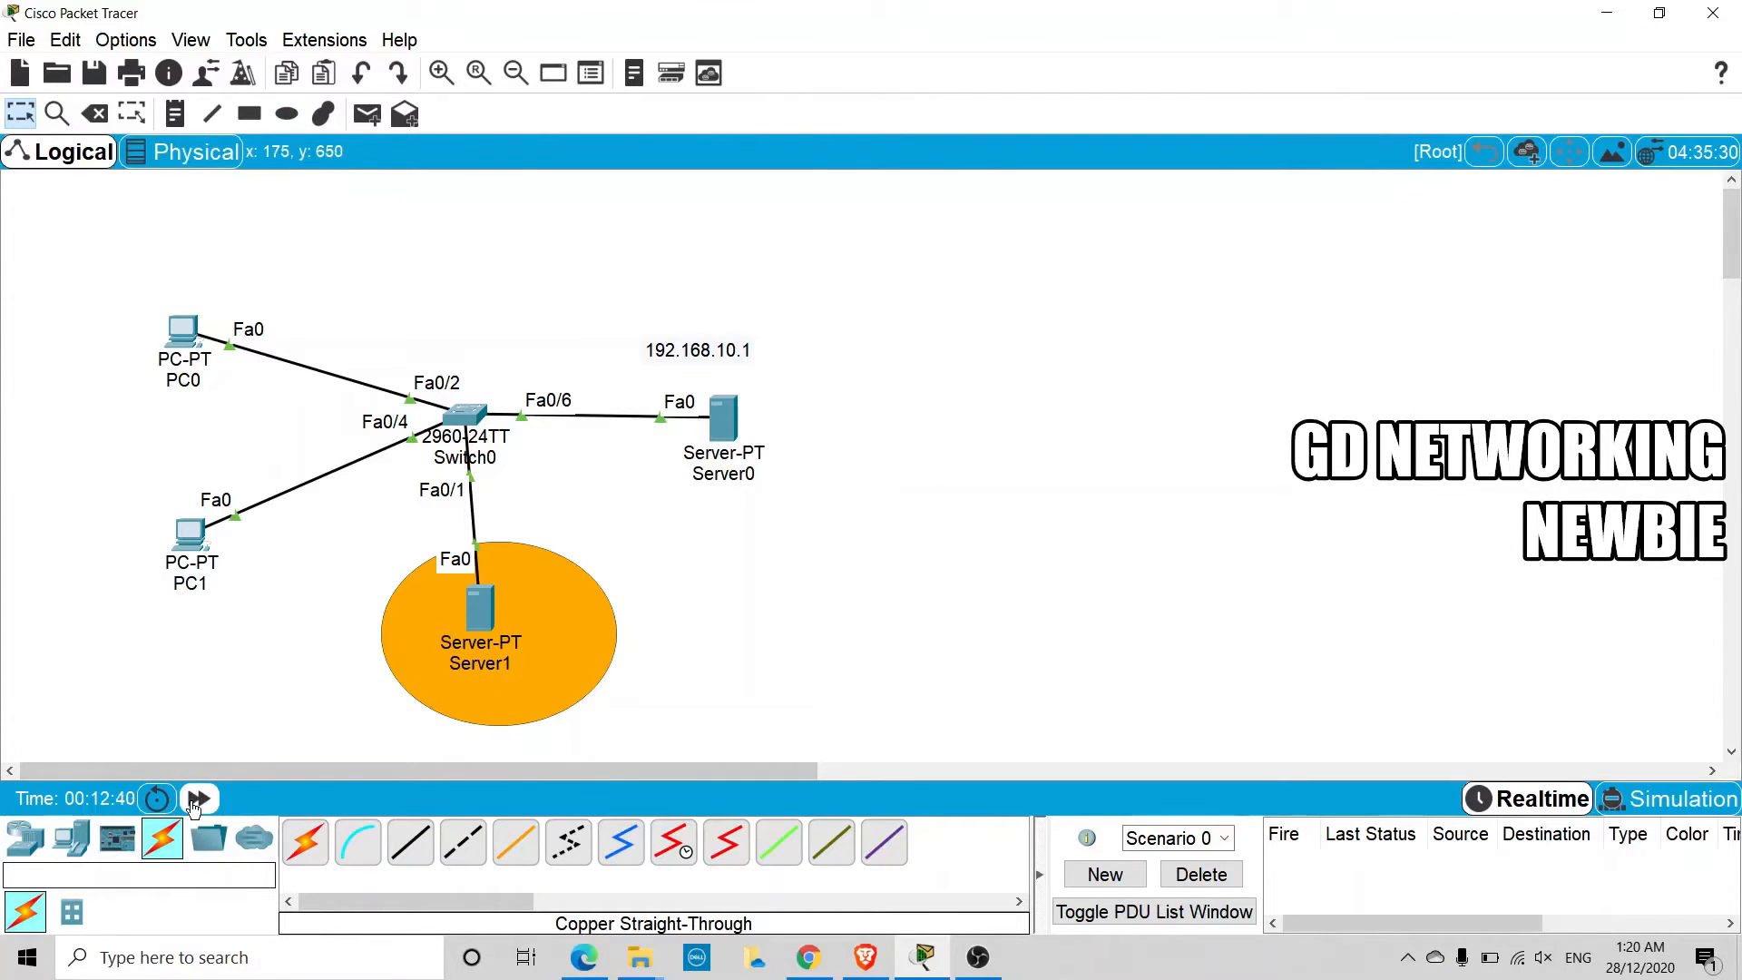
{"action": "left_click", "coordinate": [196, 800]}
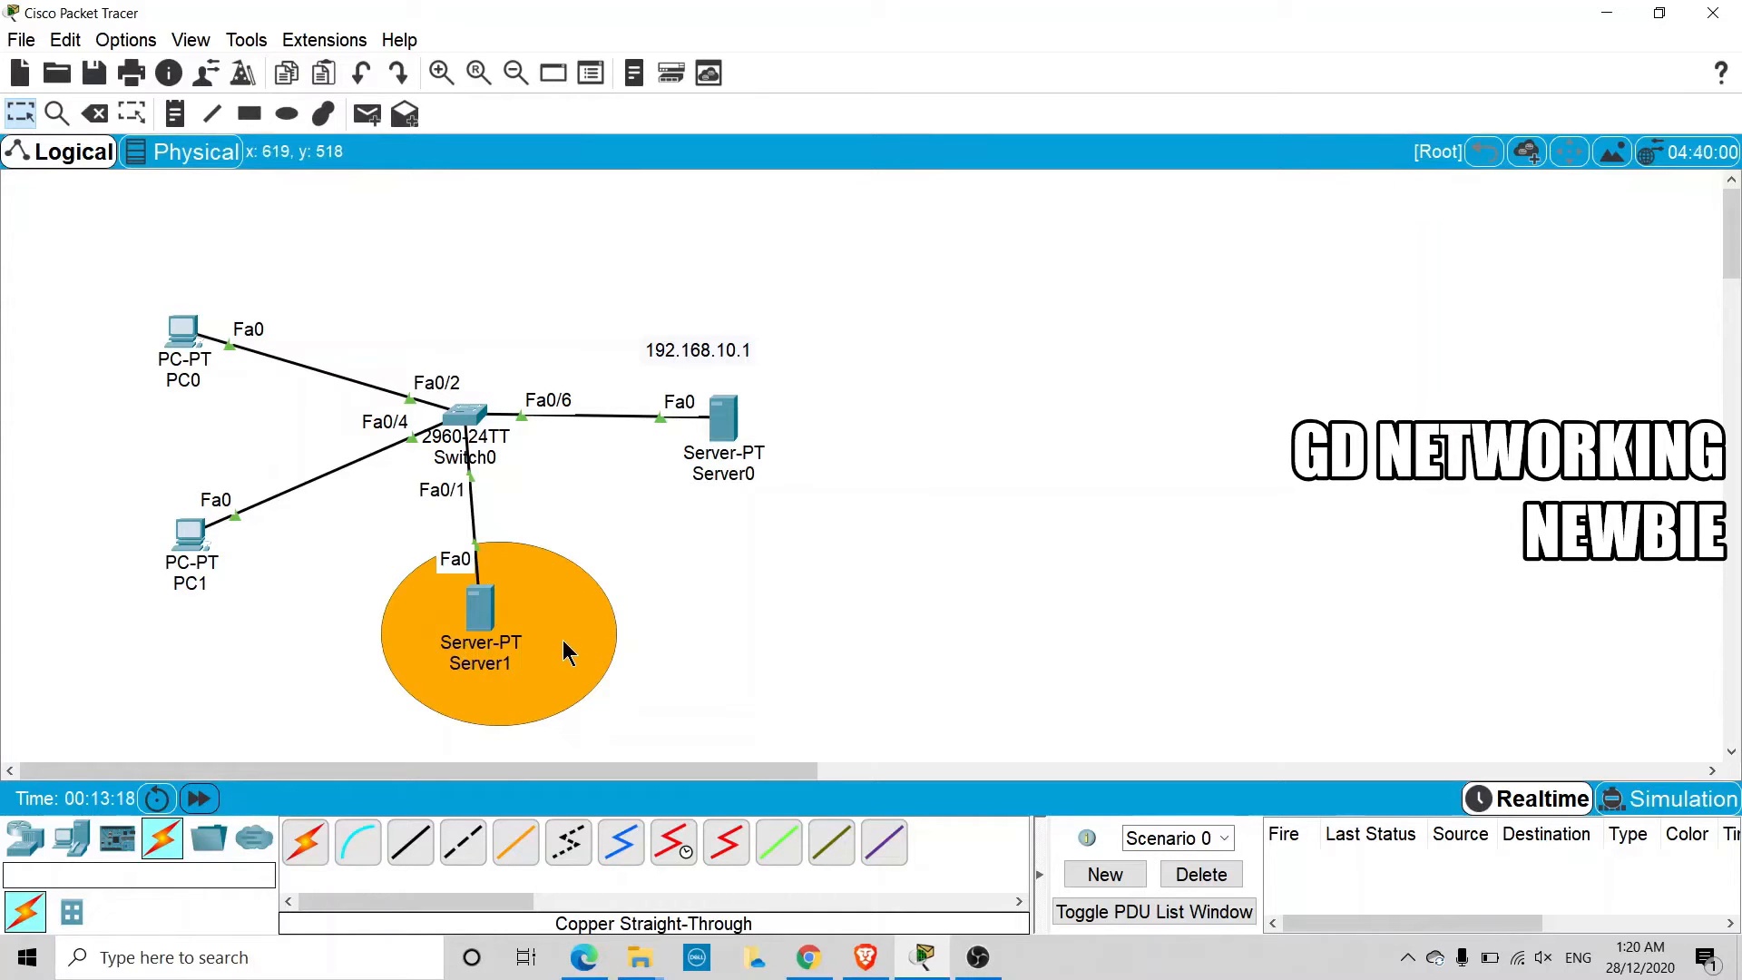
{"action": "left_click", "coordinate": [191, 345]}
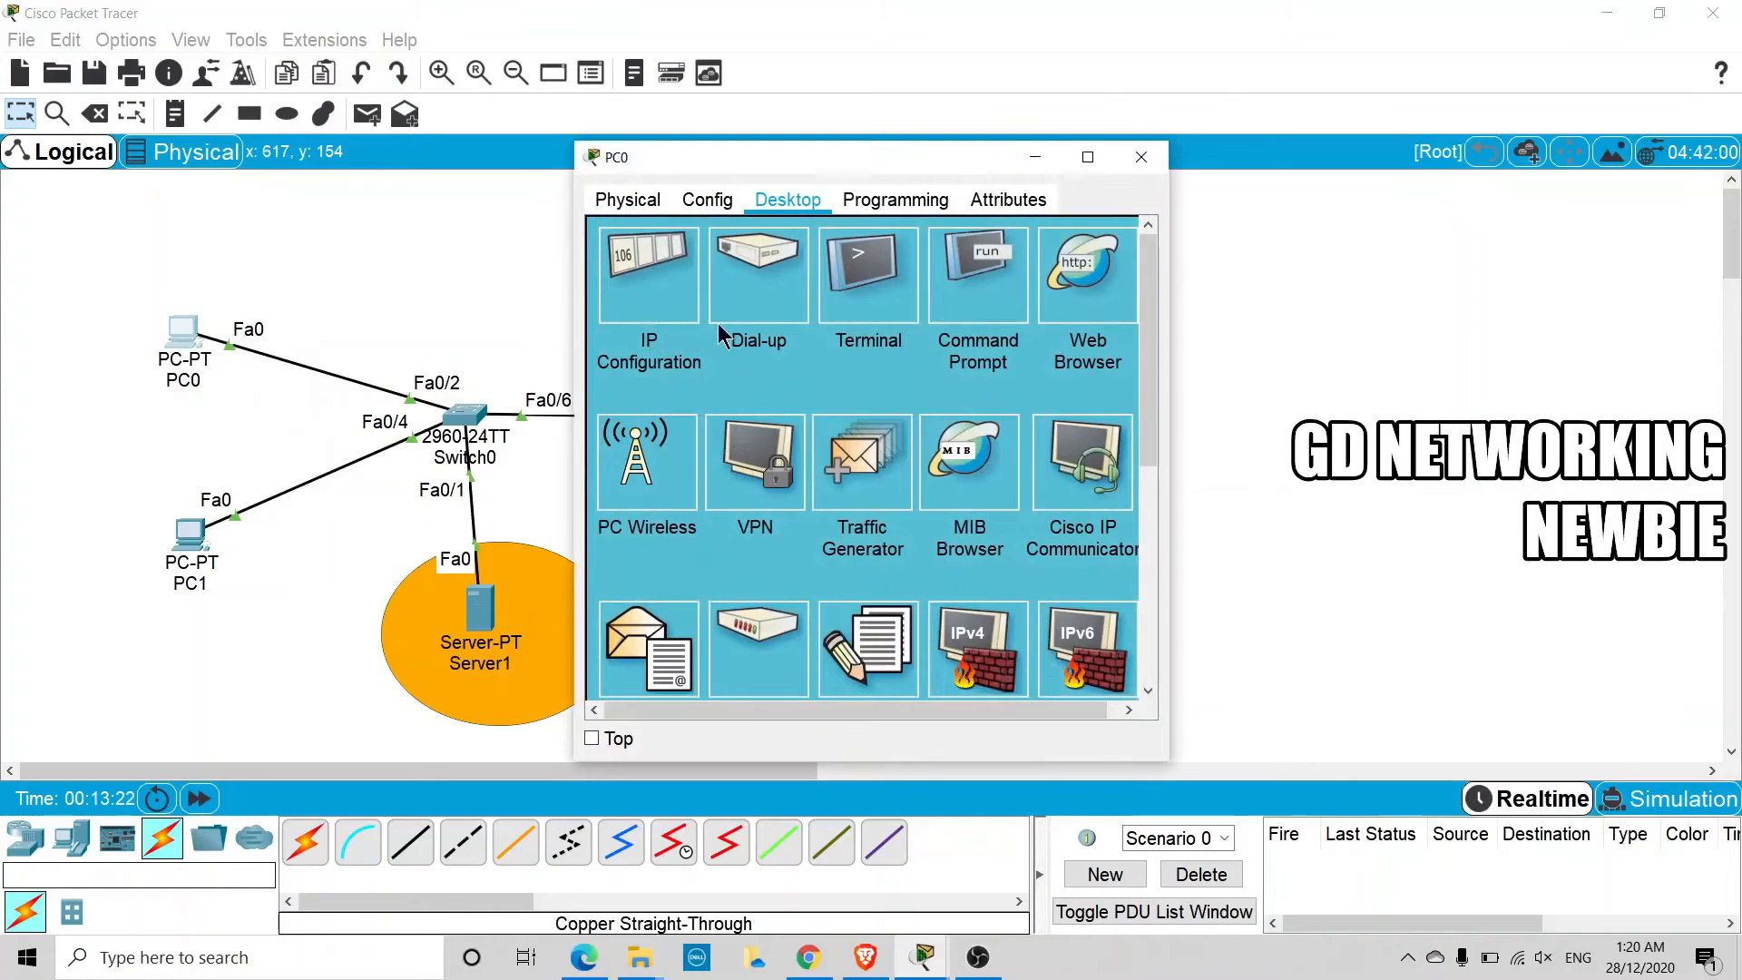
{"action": "left_click", "coordinate": [650, 322]}
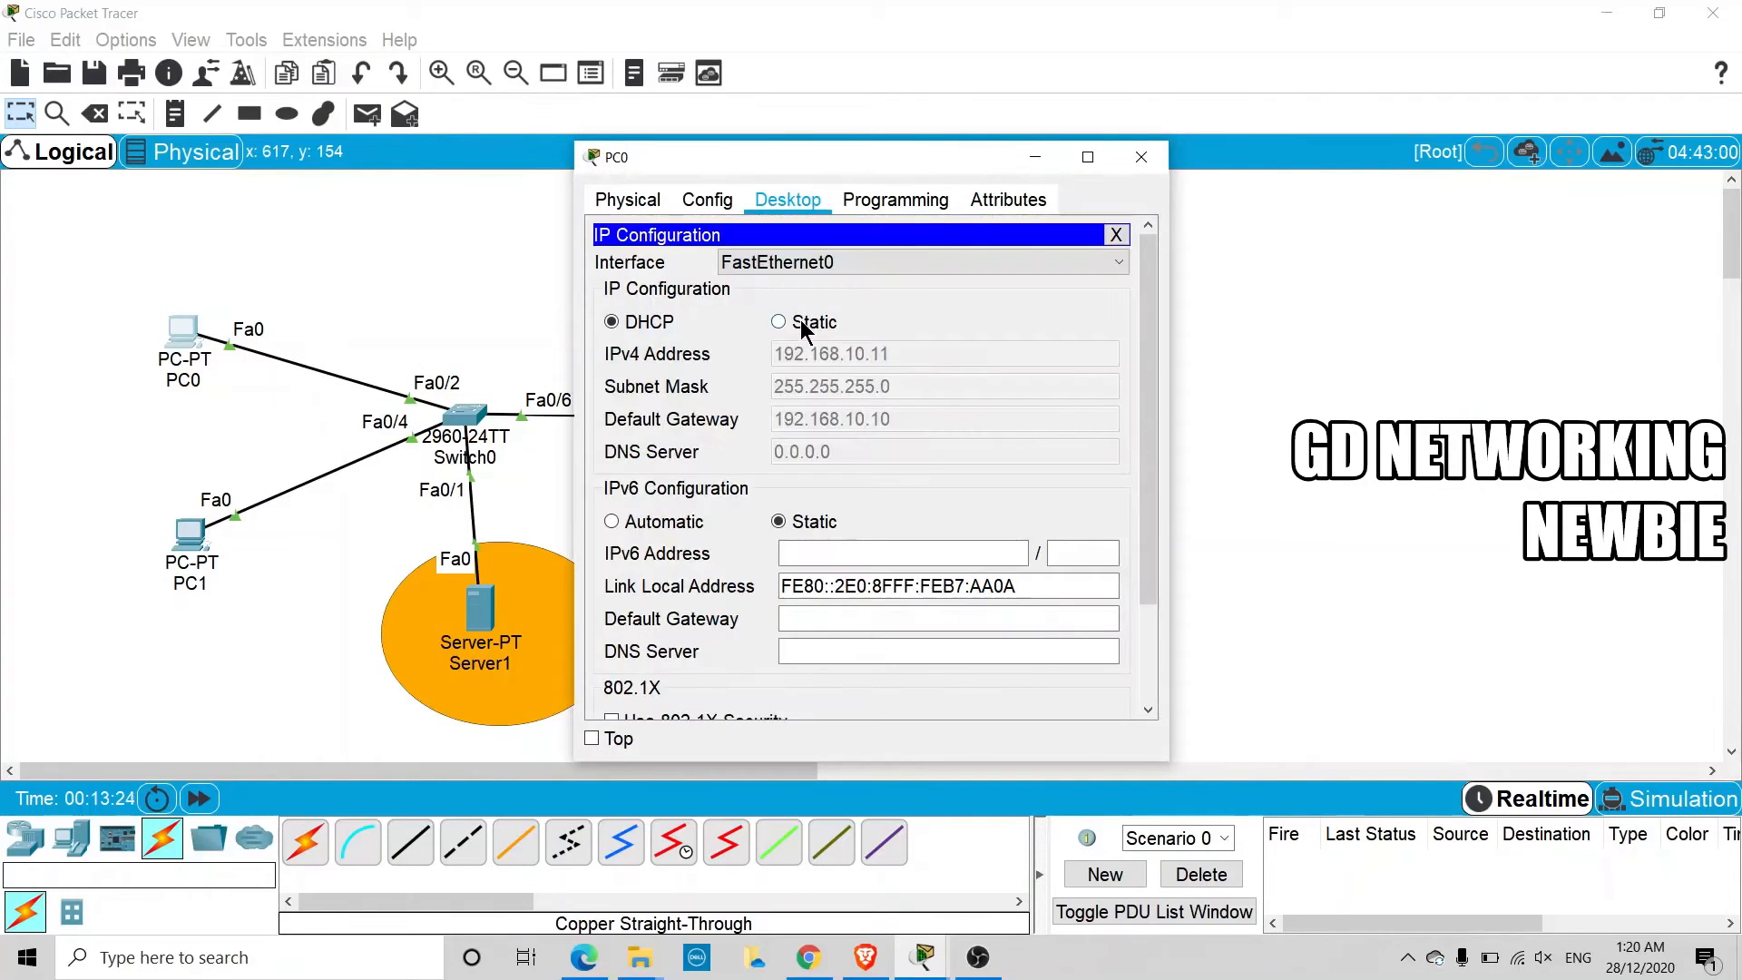
{"action": "left_click", "coordinate": [802, 329]}
{"action": "left_click_drag", "start_coordinate": [854, 167], "coordinate": [798, 499]}
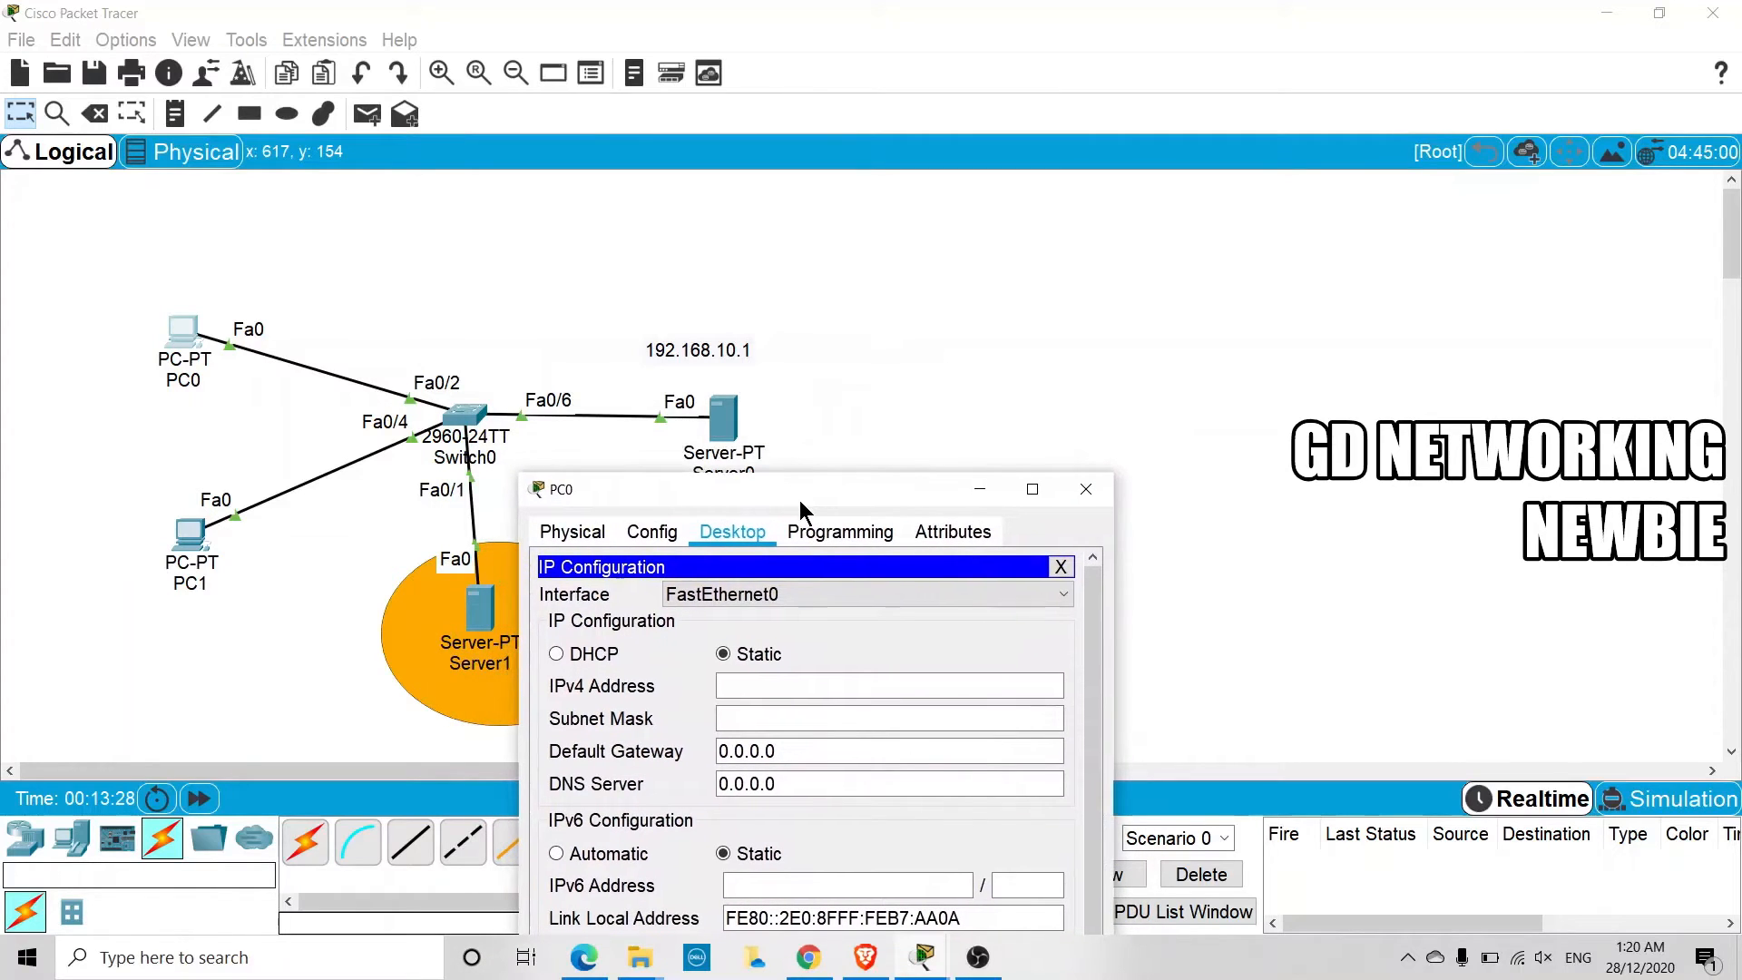
{"action": "left_click", "coordinate": [580, 655]}
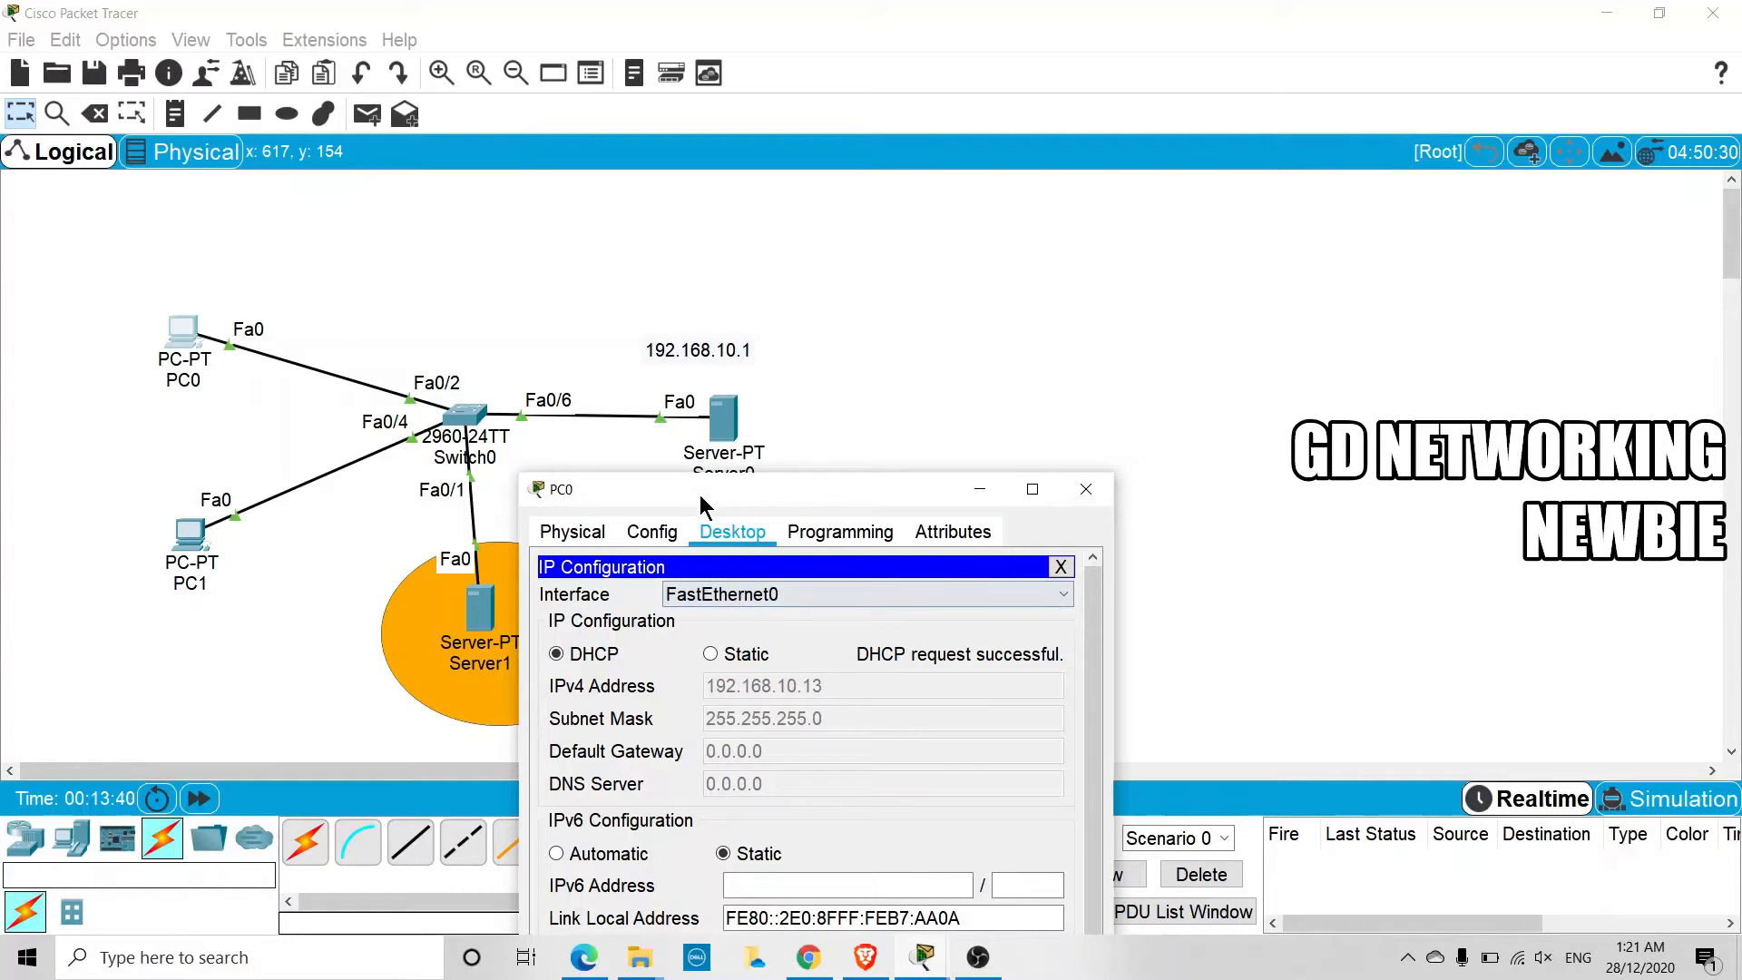
Open Server1's DHCP service and enter 192.168.10.5 as the default gateway of its serverPool
{"action": "left_click", "coordinate": [481, 600]}
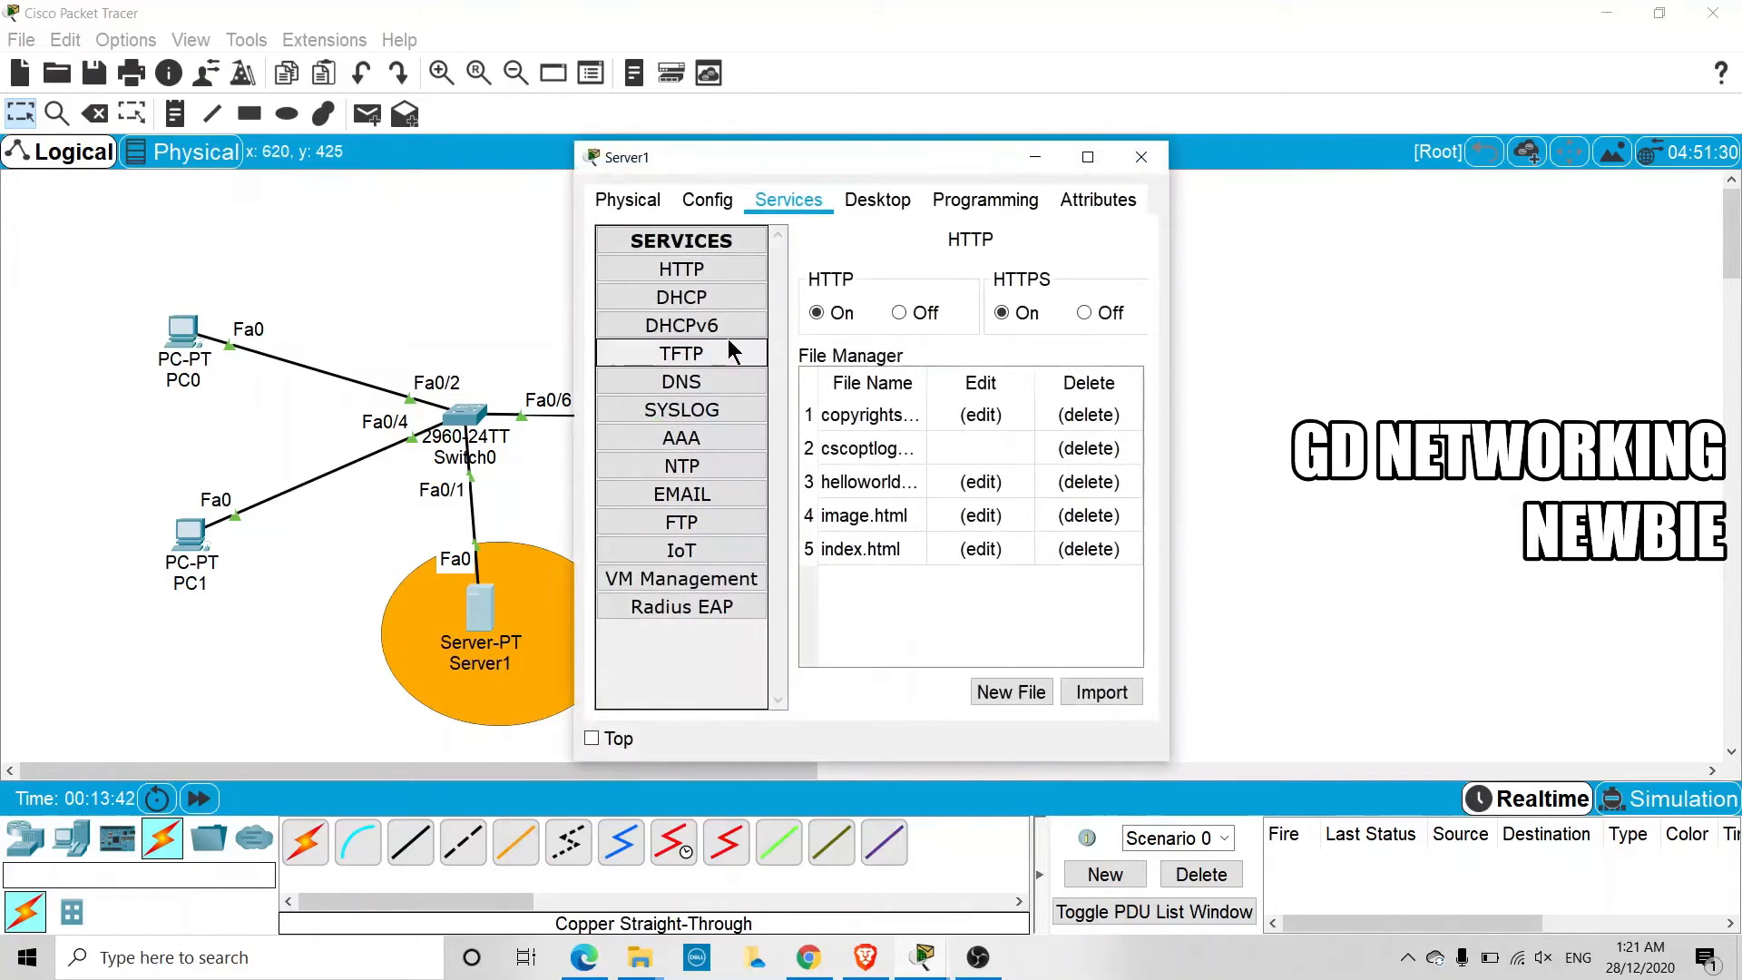
{"action": "left_click", "coordinate": [619, 299]}
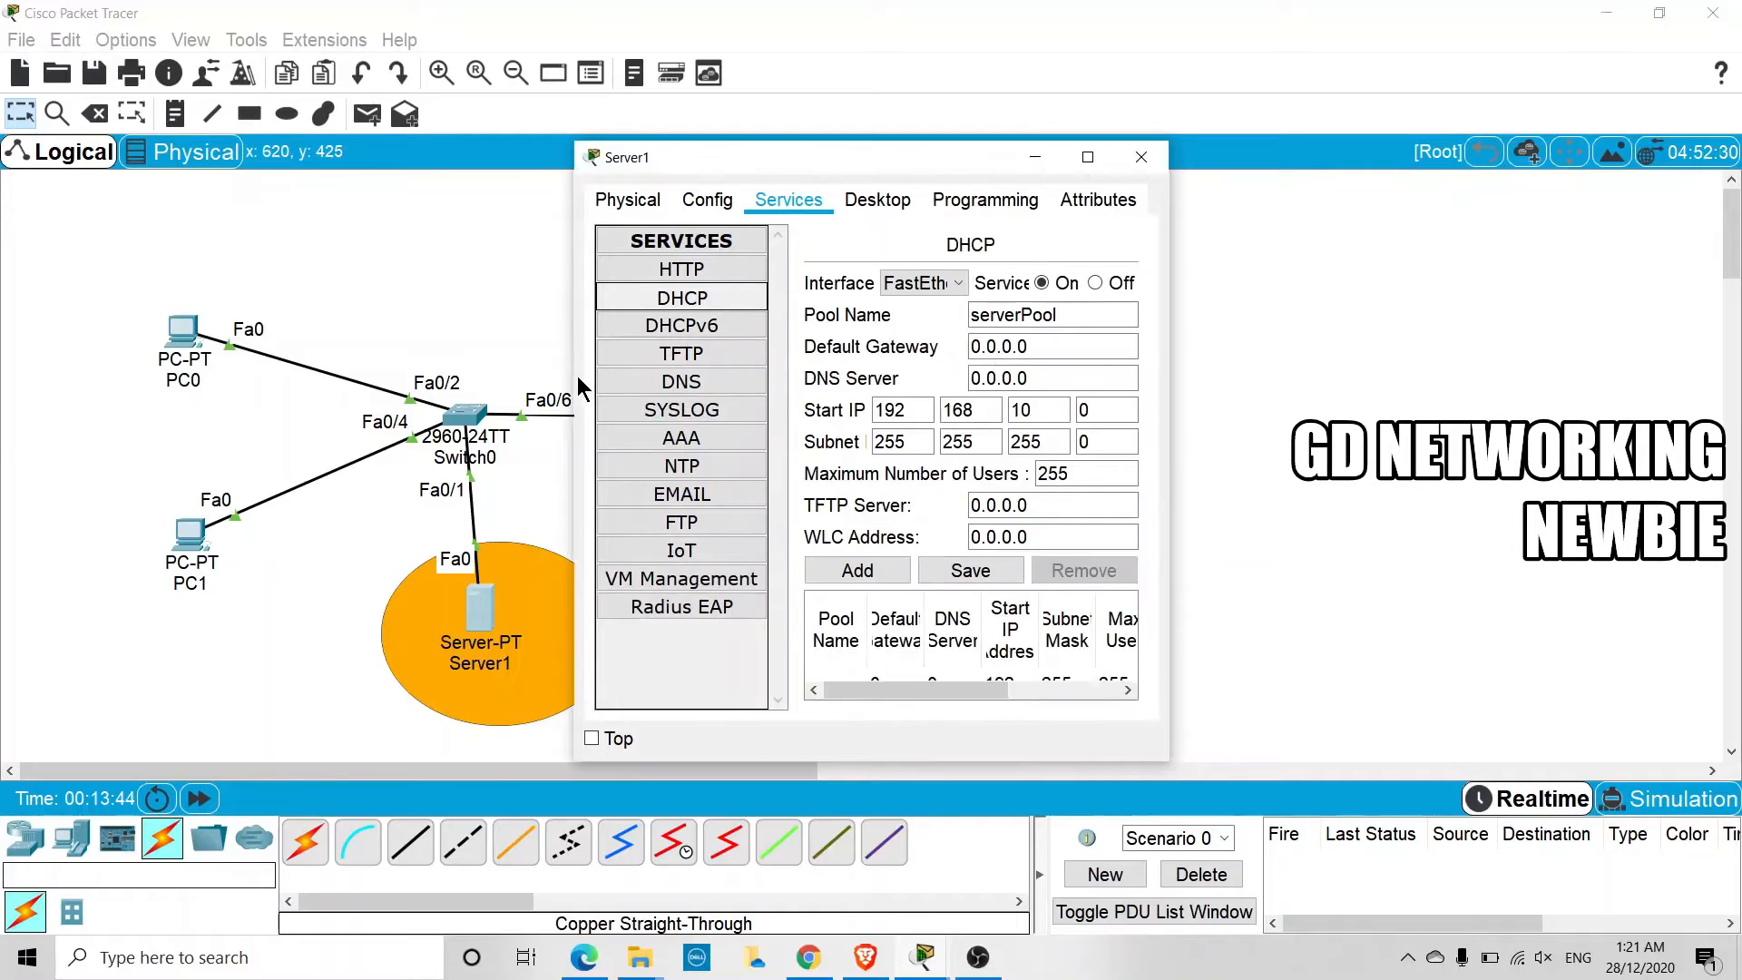
{"action": "left_click_drag", "start_coordinate": [569, 375], "coordinate": [215, 374]}
{"action": "double_click", "coordinate": [827, 347]}
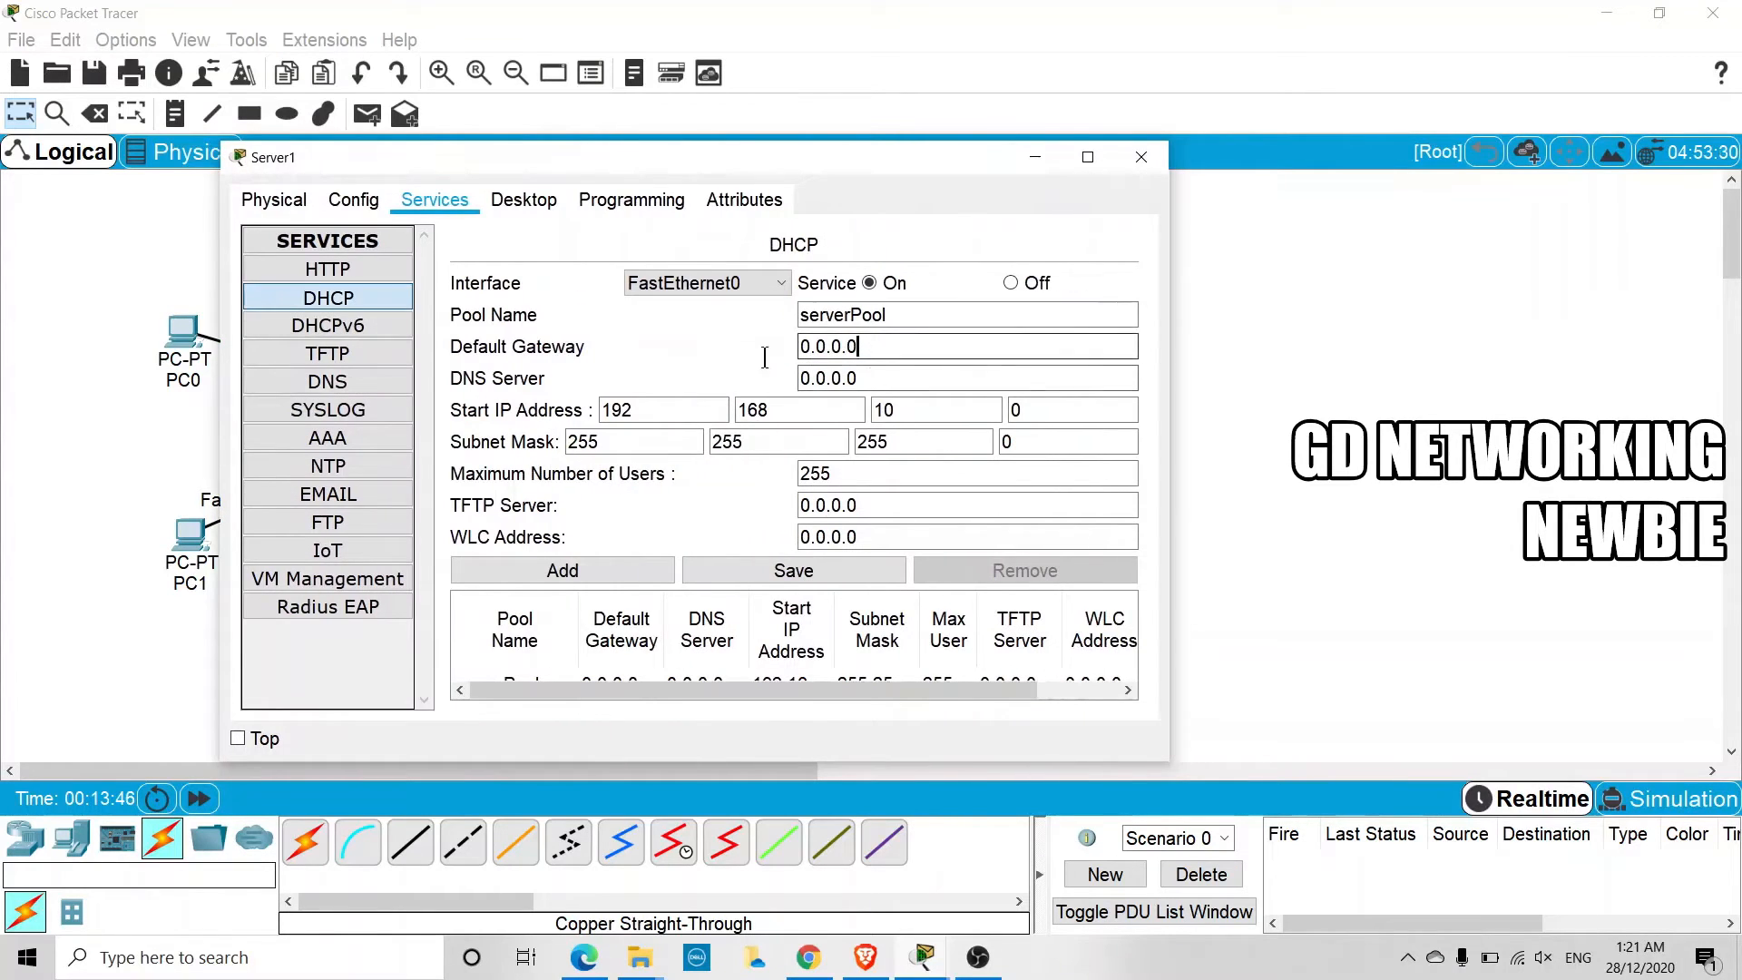
{"action": "type", "text": "192.168.10"}
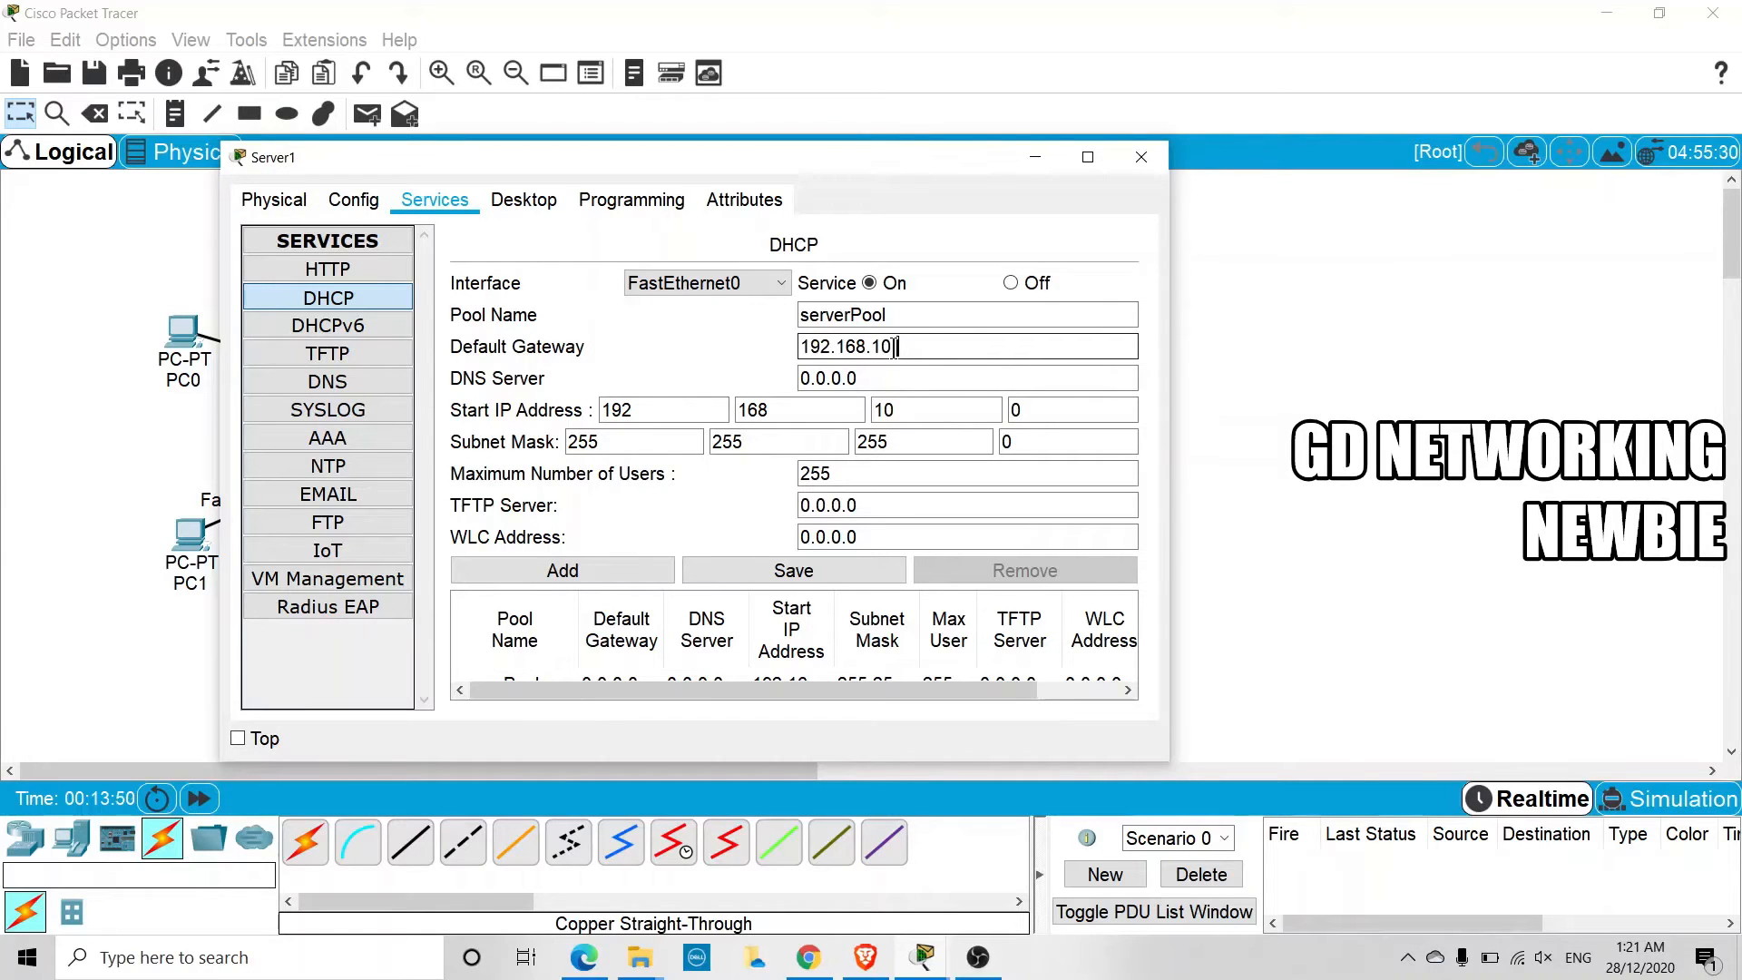
{"action": "type", "text": ".2"}
{"action": "key", "text": "BackSpace"}
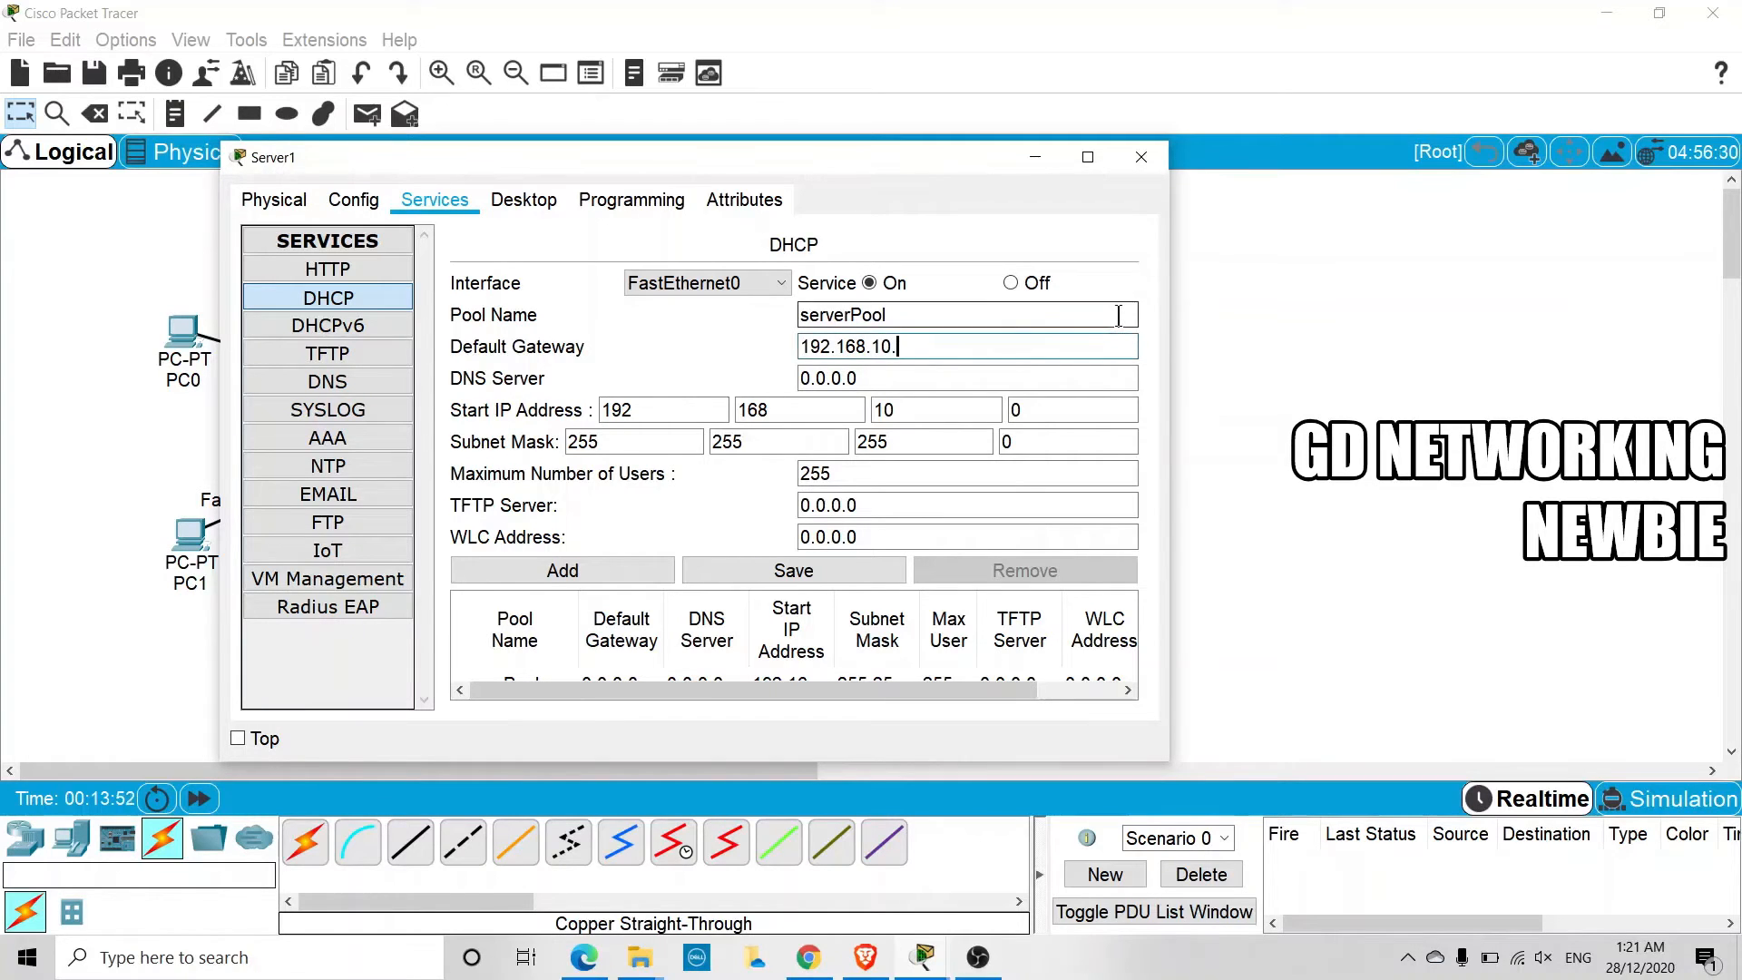
{"action": "type", "text": "5"}
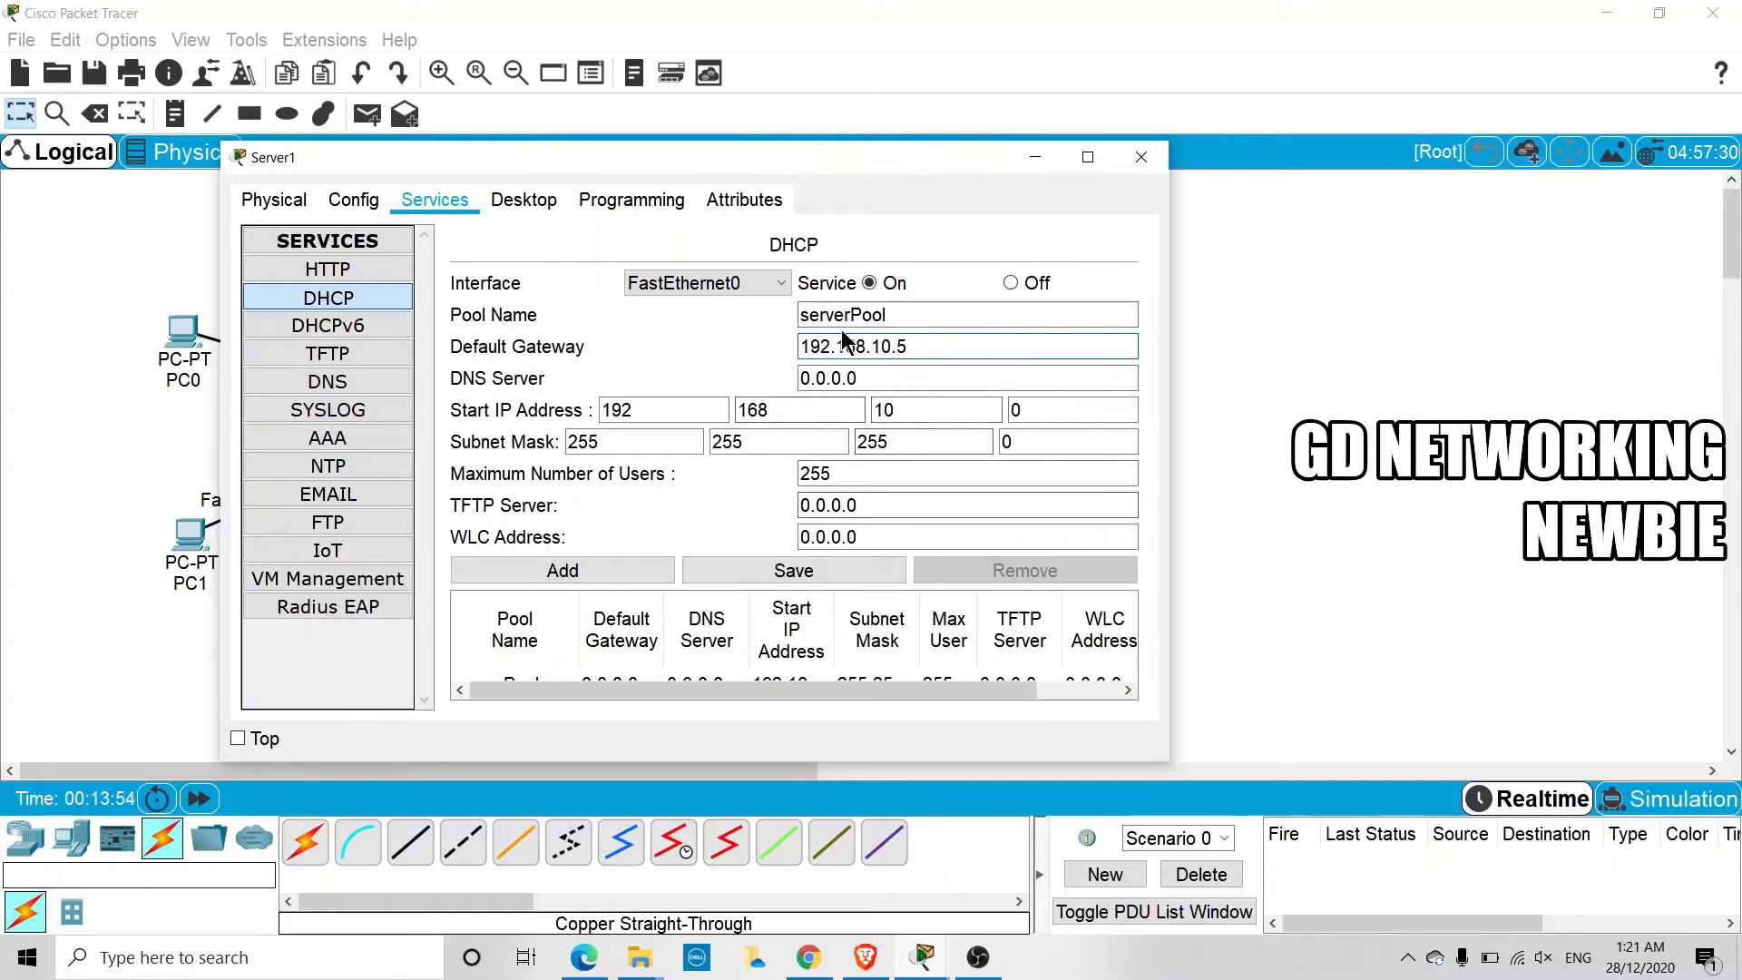
Set the start IP address of Server1's DHCP pool to 192.168.10.11, and save the pool
{"action": "double_click", "coordinate": [1016, 410]}
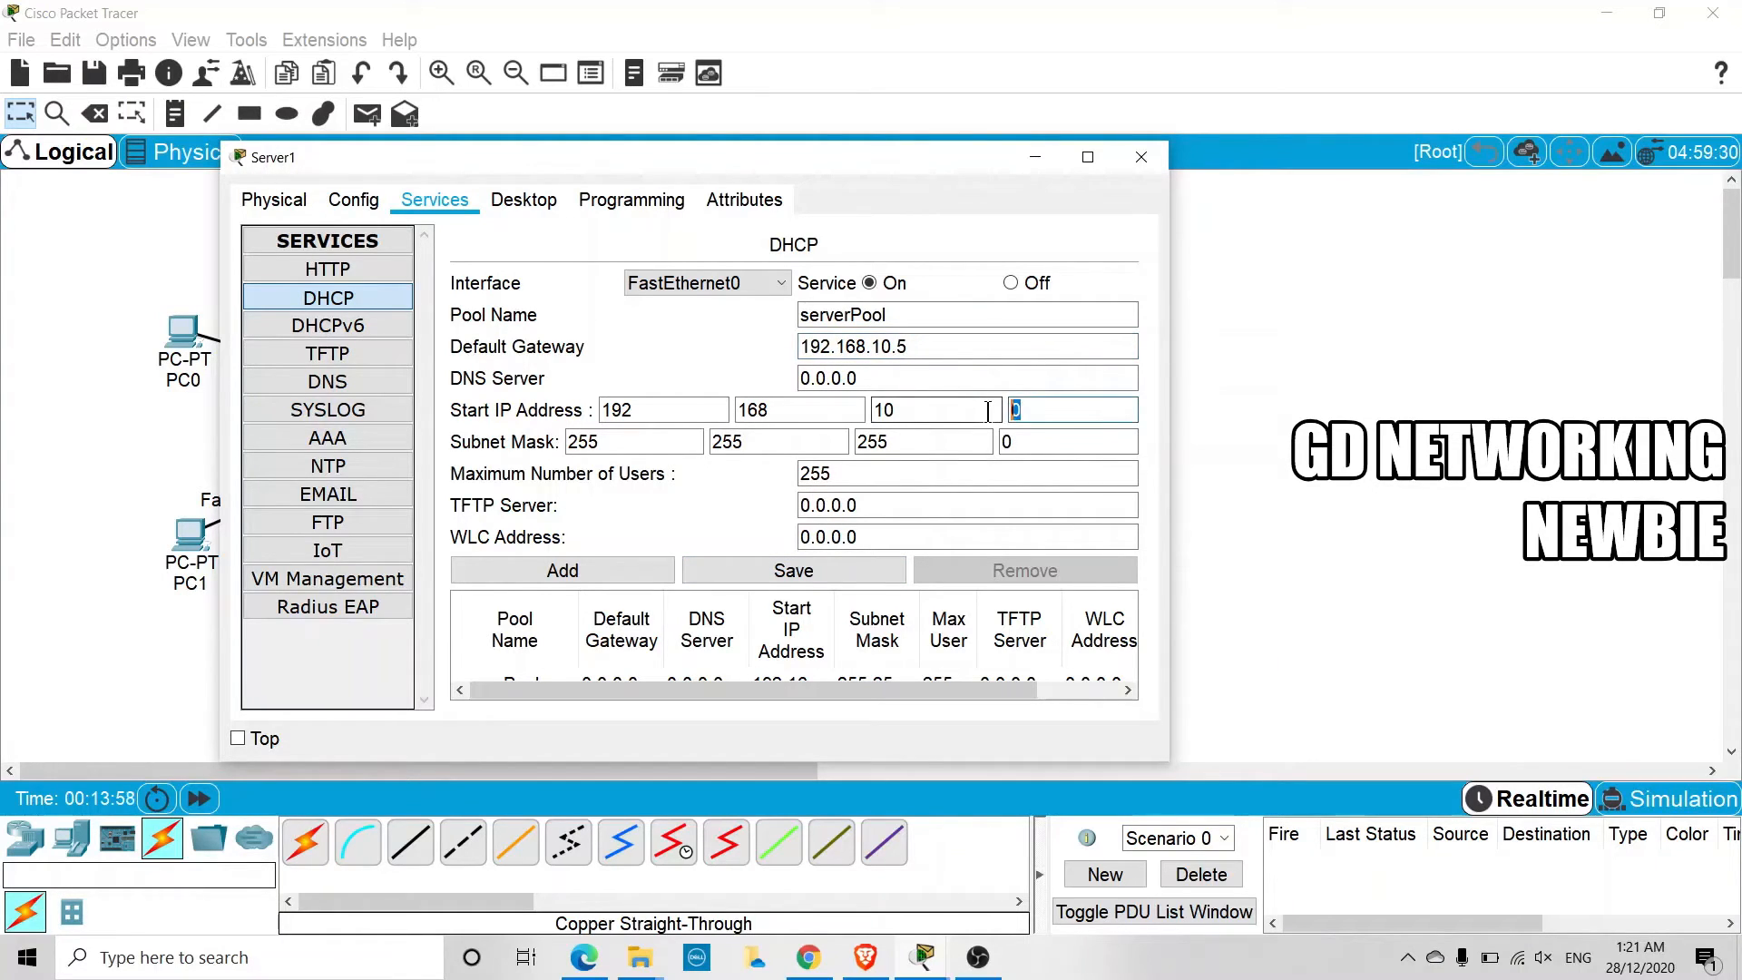
{"action": "type", "text": "11"}
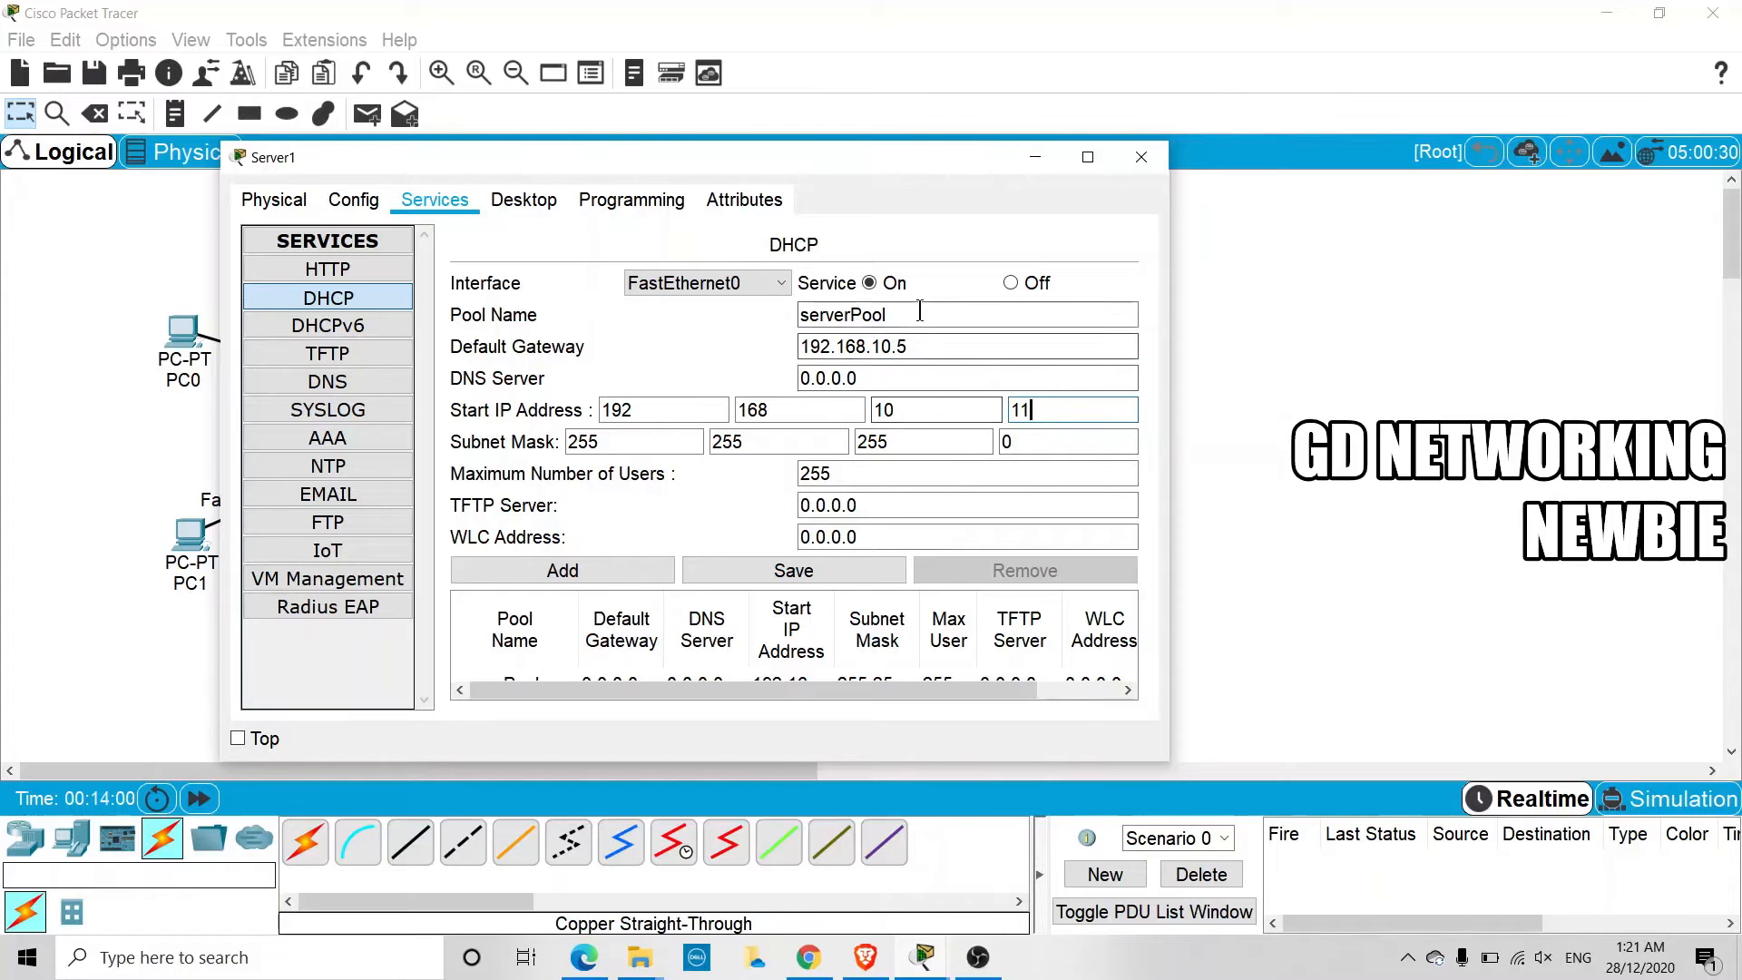
{"action": "left_click", "coordinate": [831, 573]}
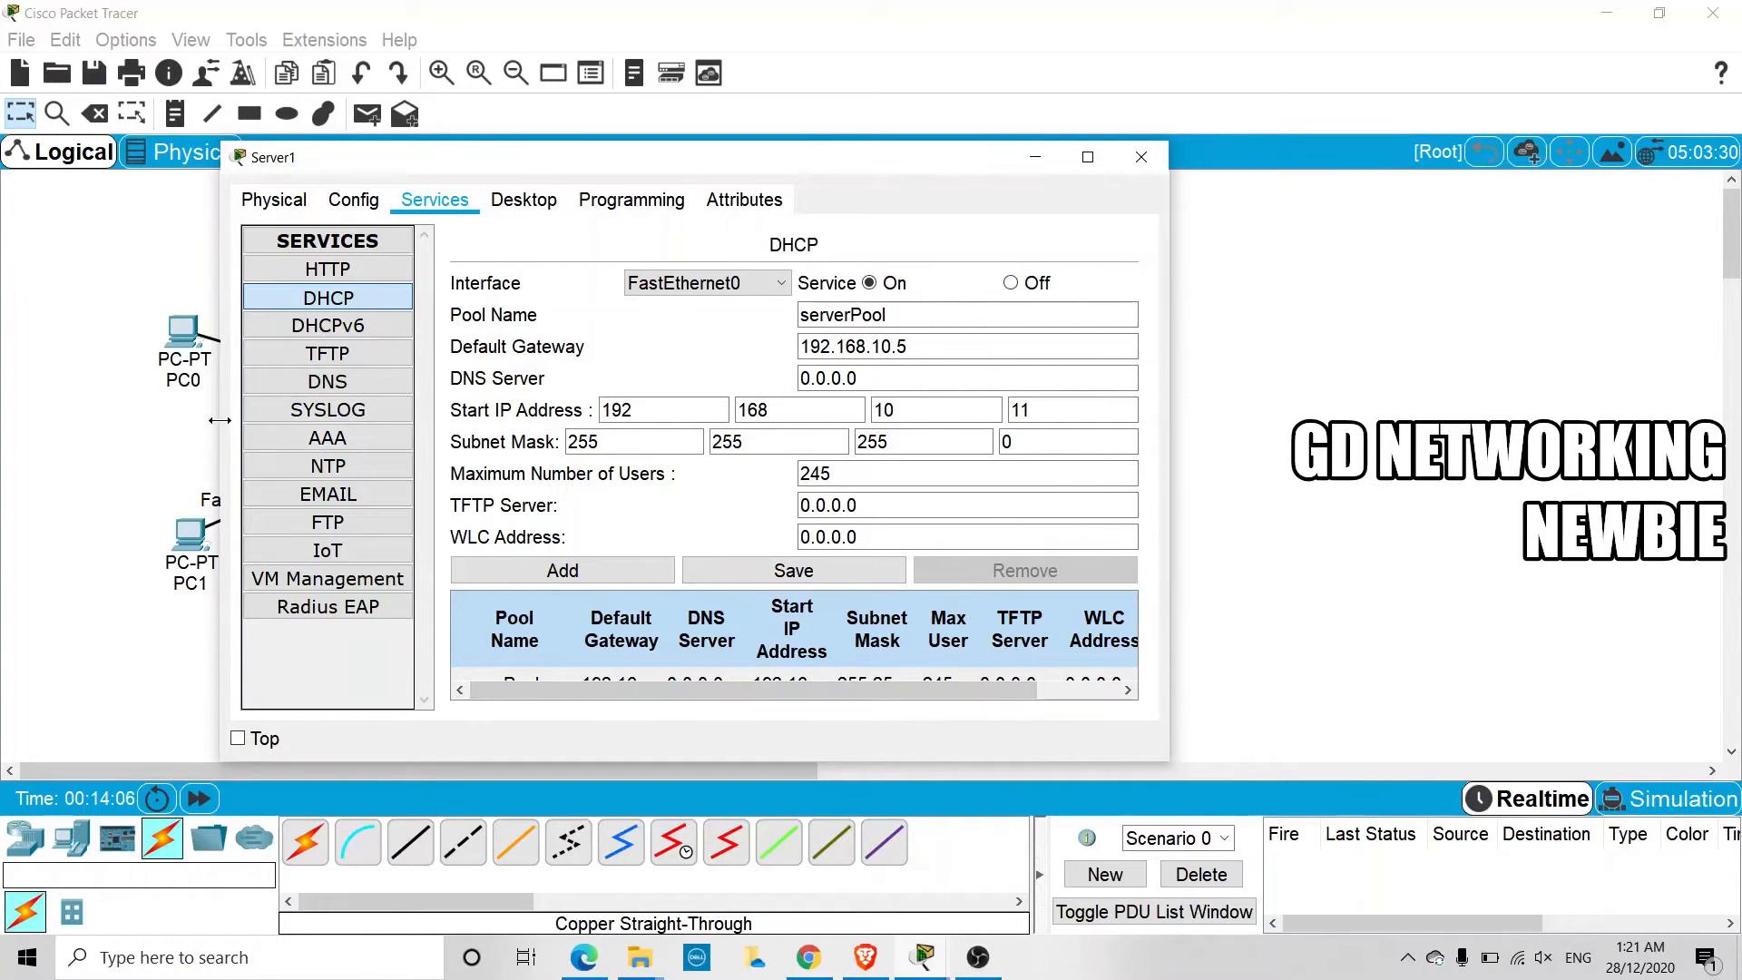
Limit Server1's DHCP pool to a maximum of 10 users, save the pool, and close the server window
{"action": "left_click_drag", "start_coordinate": [222, 422], "coordinate": [53, 420]}
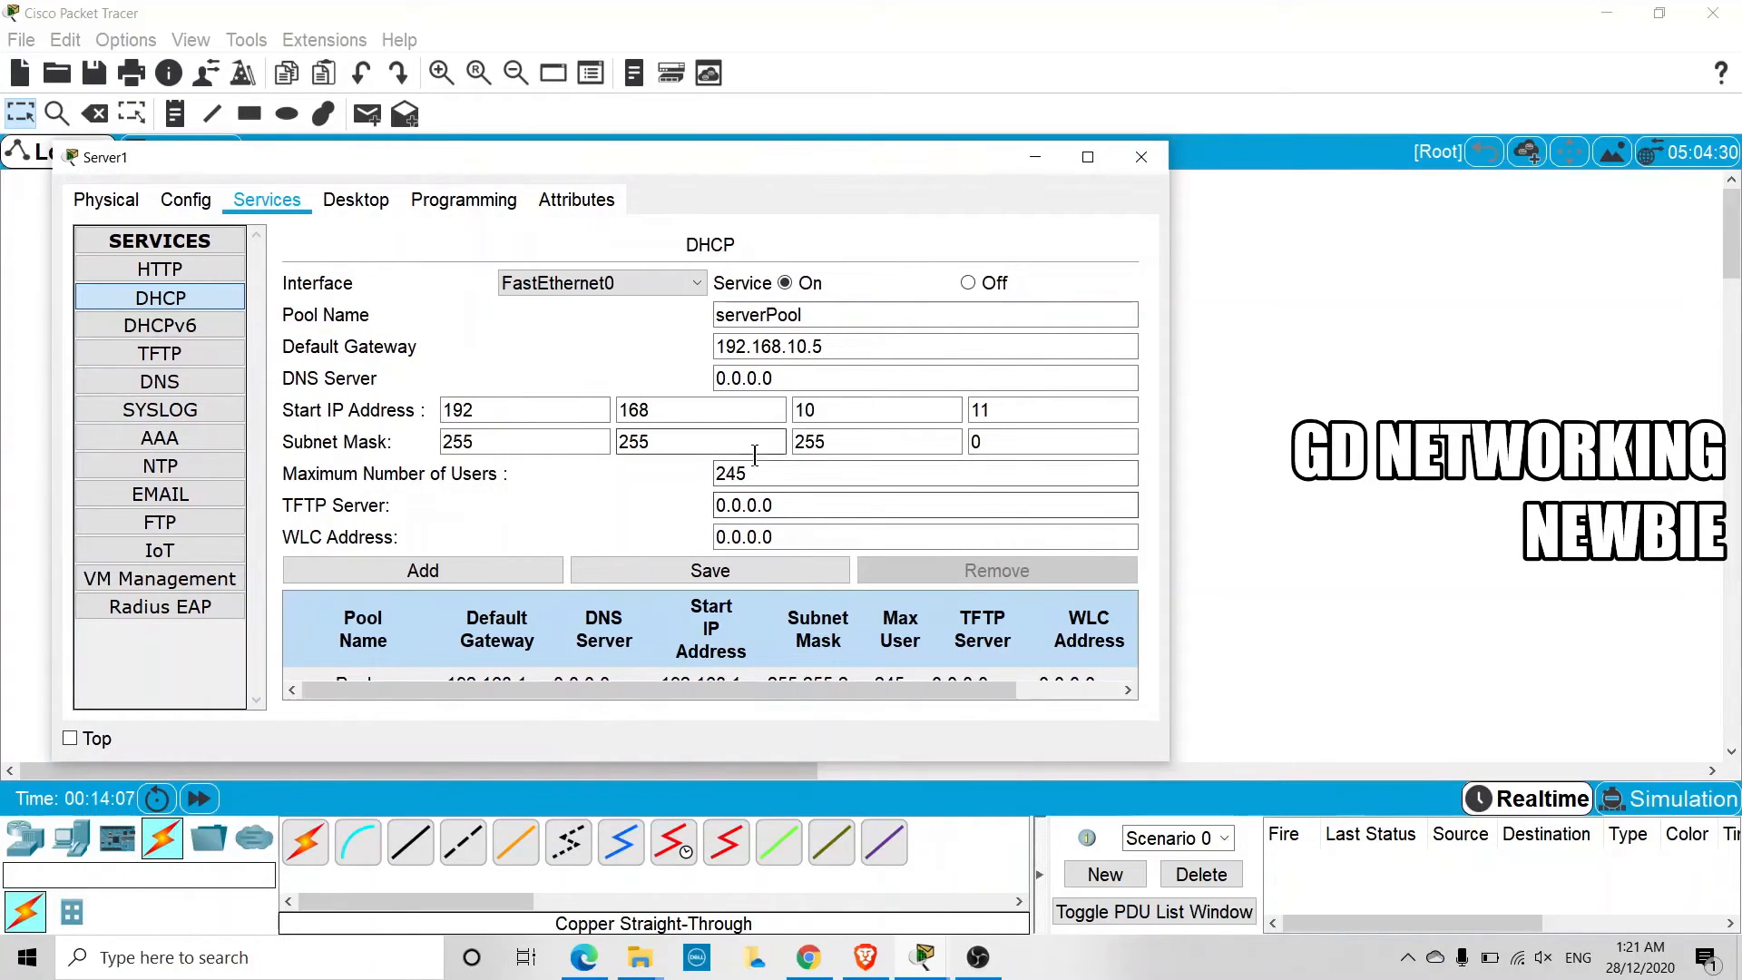
{"action": "left_click_drag", "start_coordinate": [755, 473], "coordinate": [684, 472]}
{"action": "type", "text": "10"}
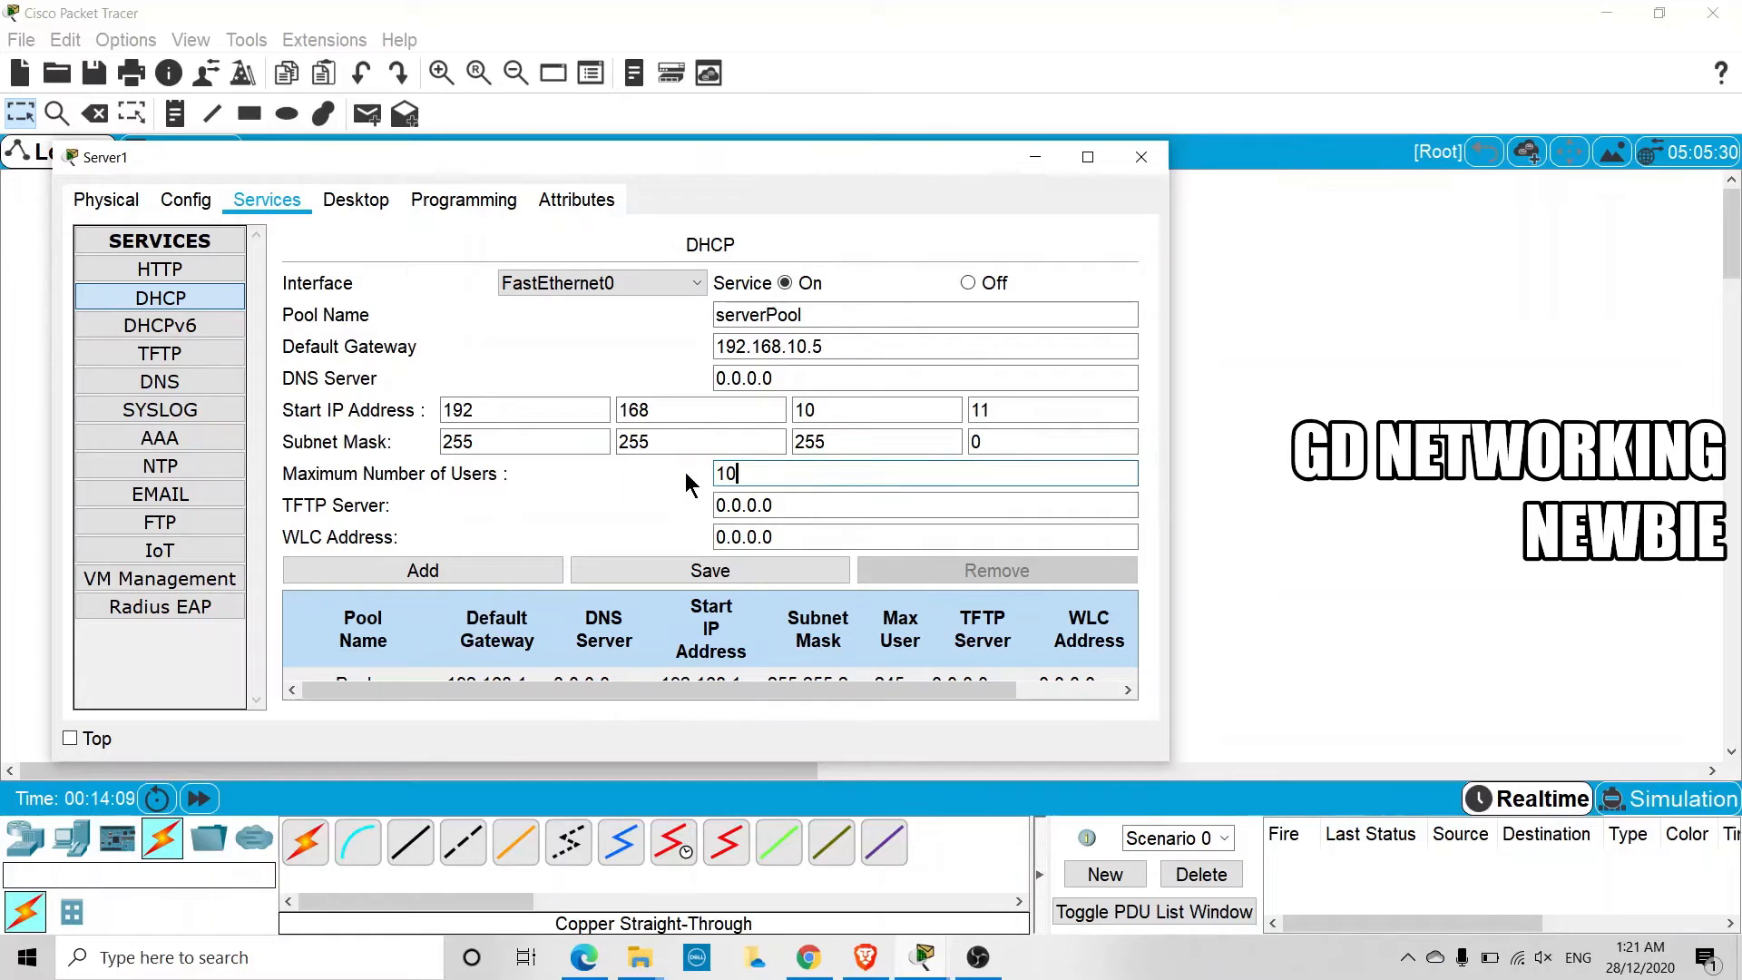
{"action": "left_click", "coordinate": [708, 579]}
{"action": "left_click", "coordinate": [708, 577]}
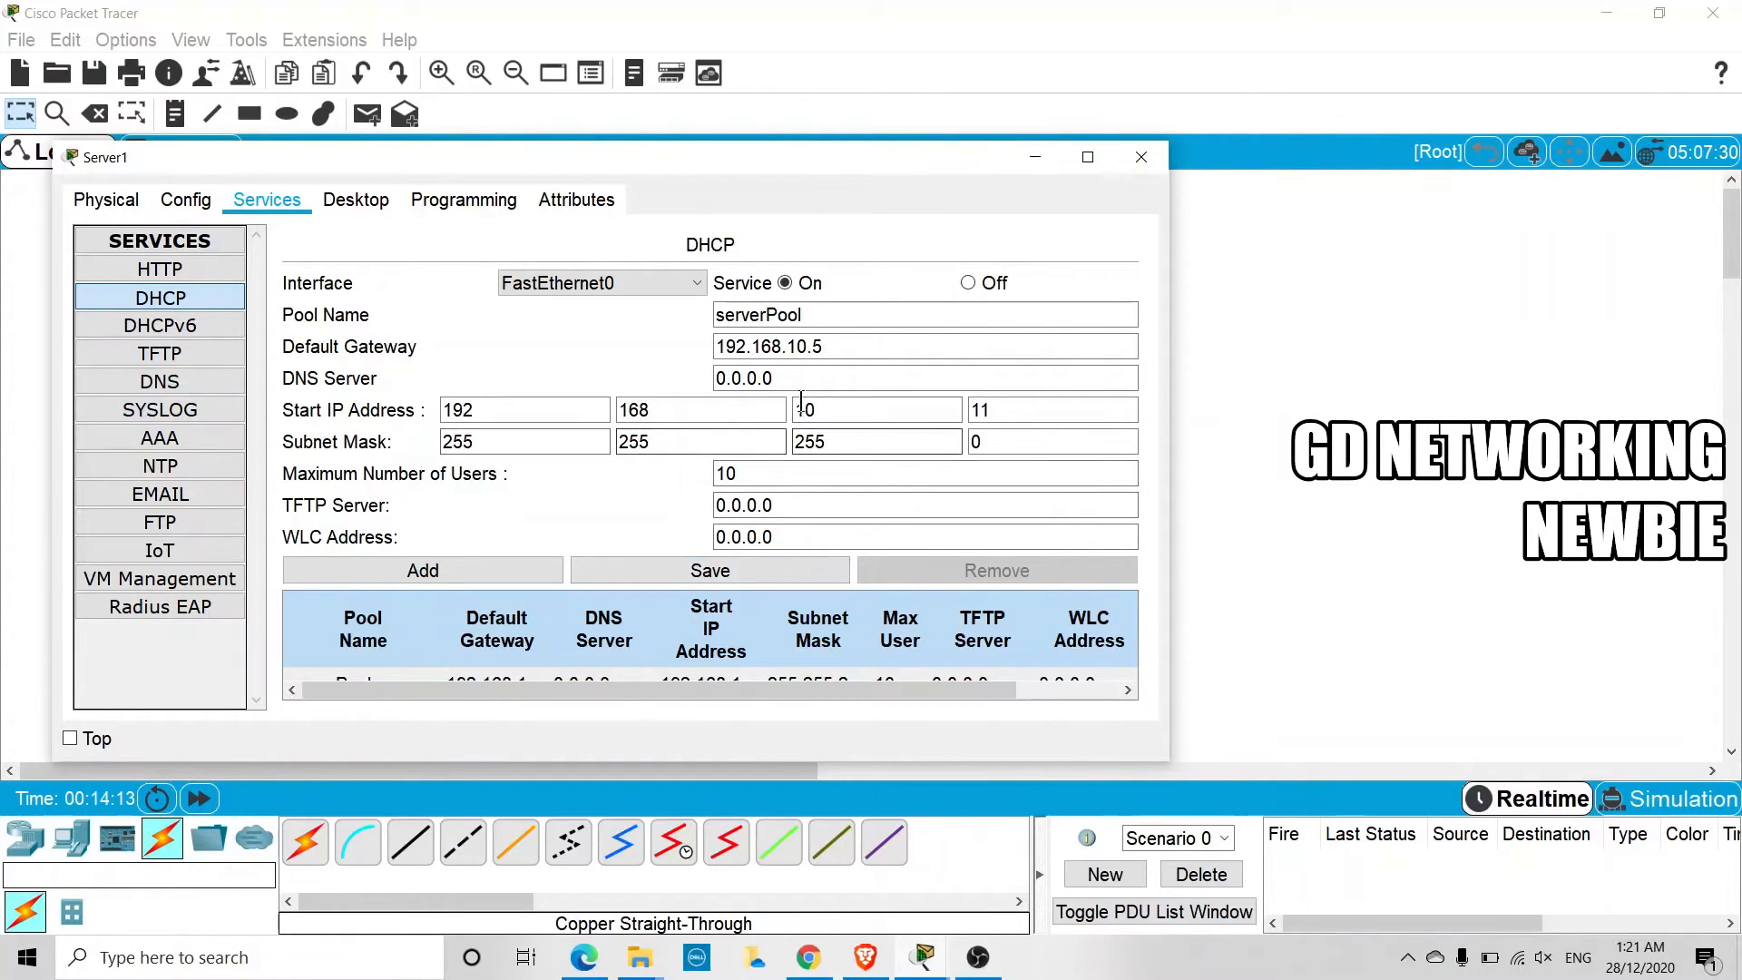
{"action": "left_click", "coordinate": [823, 349]}
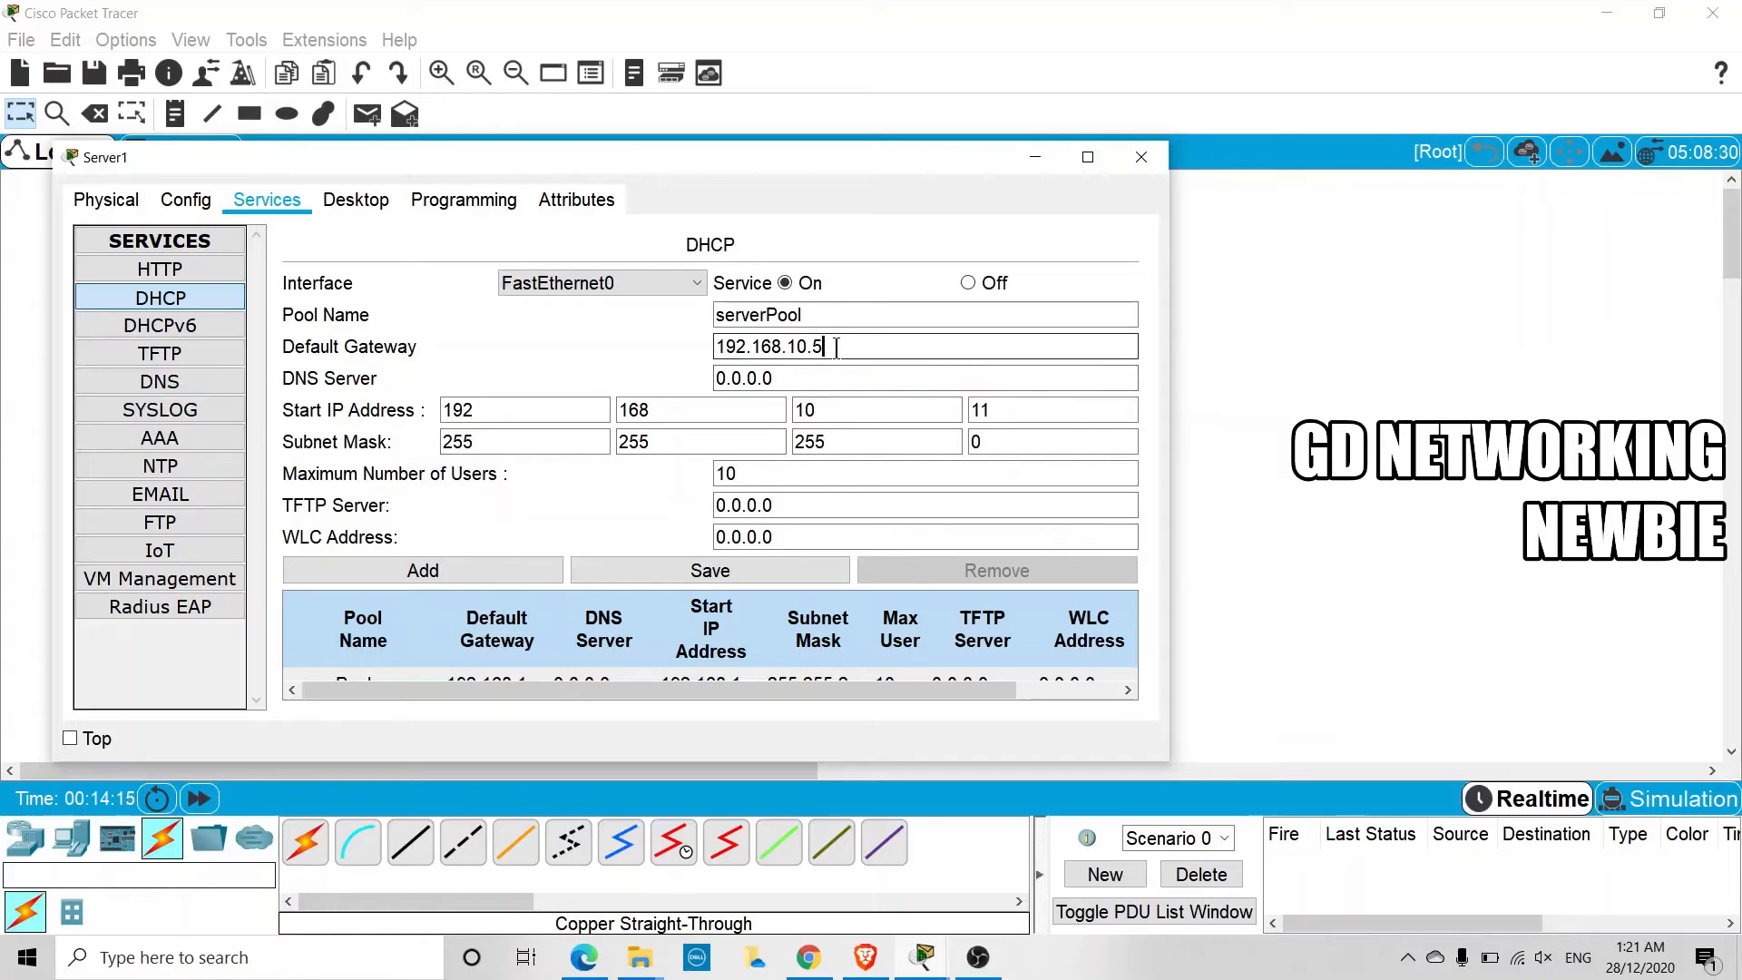
{"action": "left_click_drag", "start_coordinate": [835, 348], "coordinate": [704, 351]}
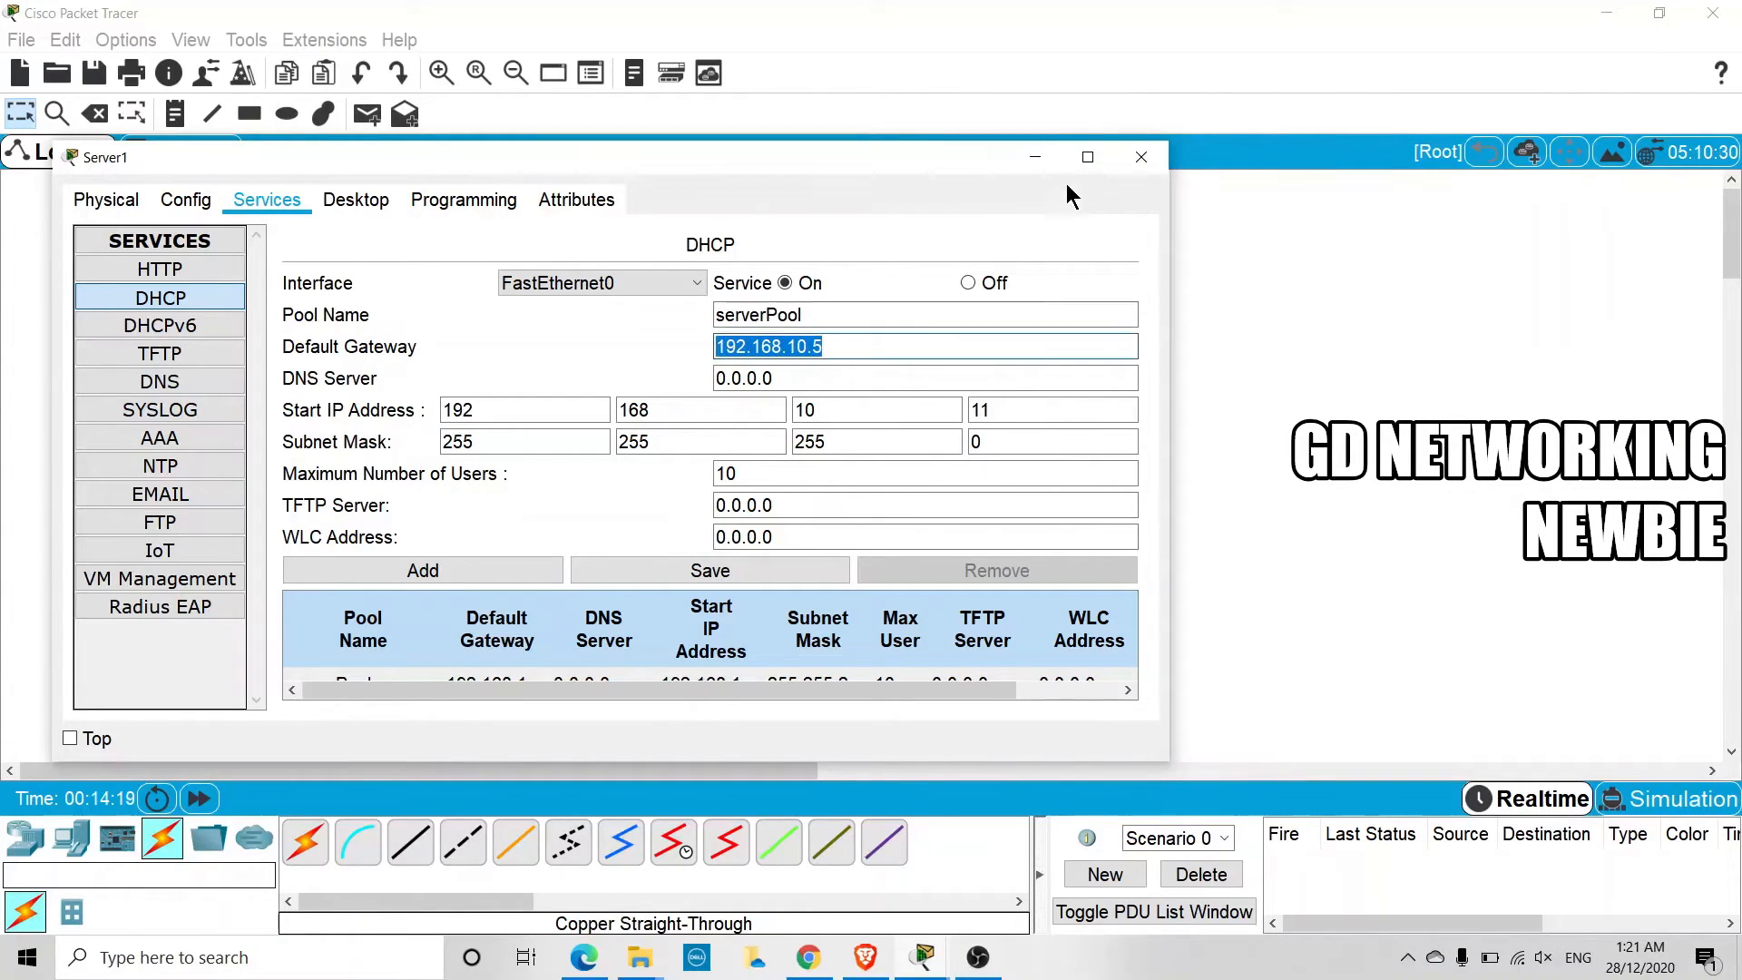
{"action": "left_click", "coordinate": [1136, 157]}
Request a new DHCP address on PC1 by switching its IP configuration to static and back to DHCP, and minimize its window
{"action": "left_click", "coordinate": [198, 542]}
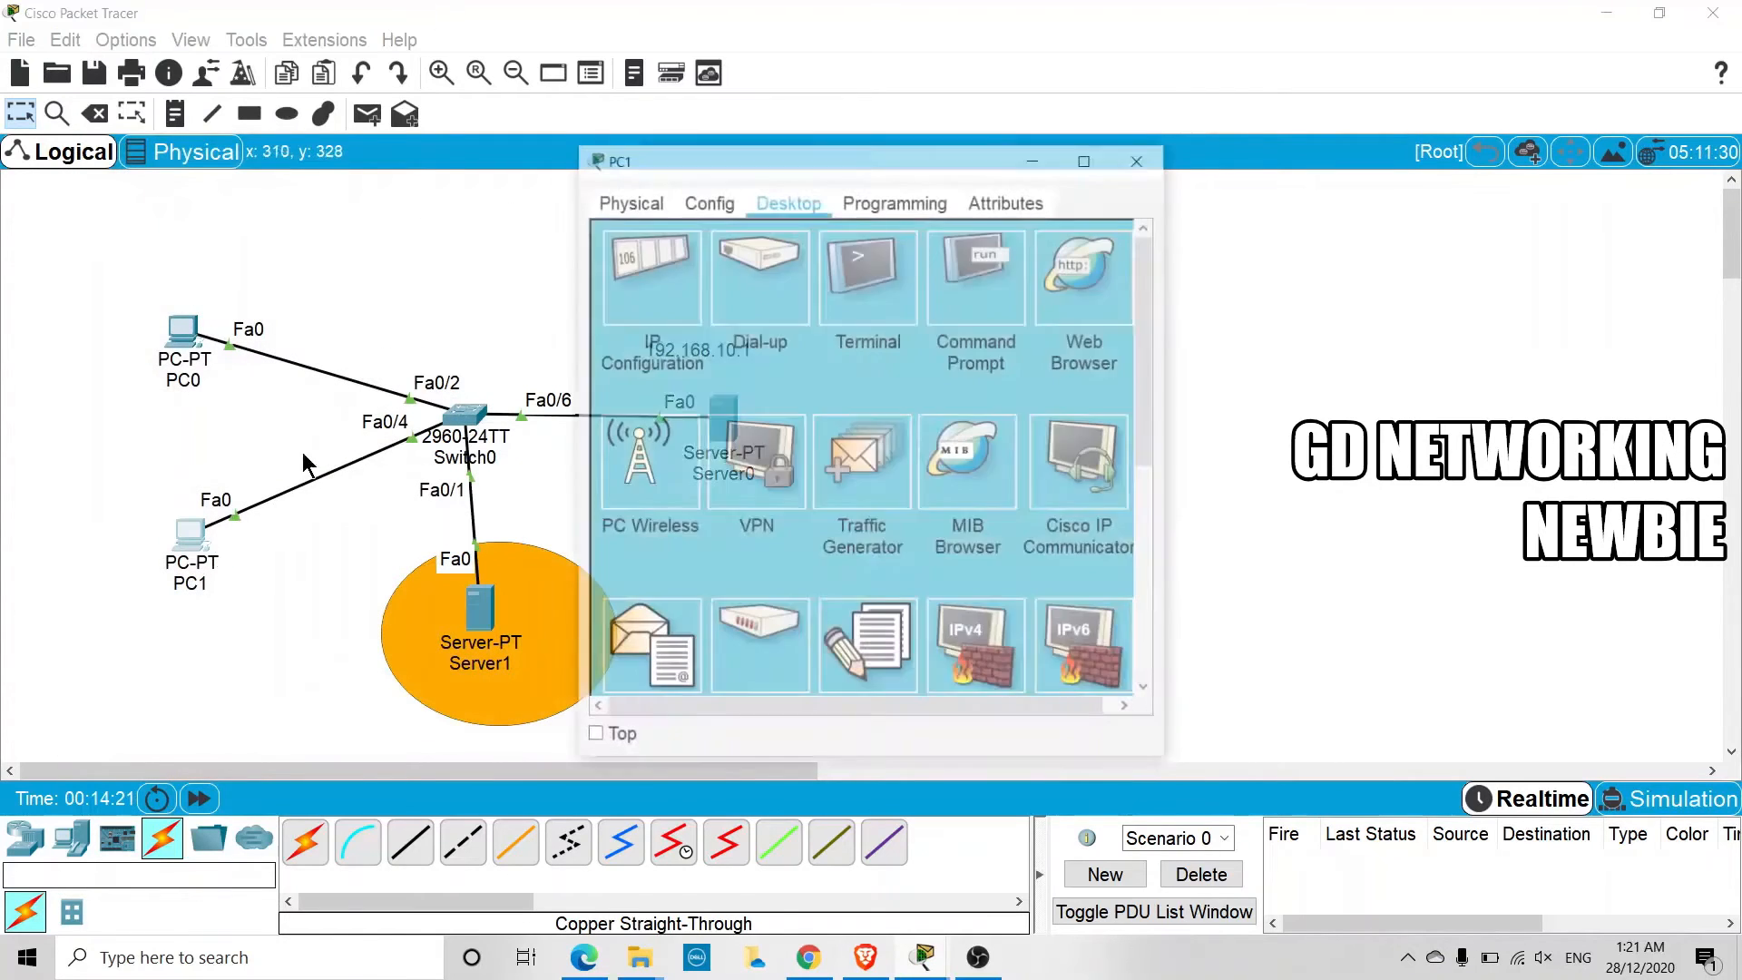
{"action": "left_click", "coordinate": [650, 292]}
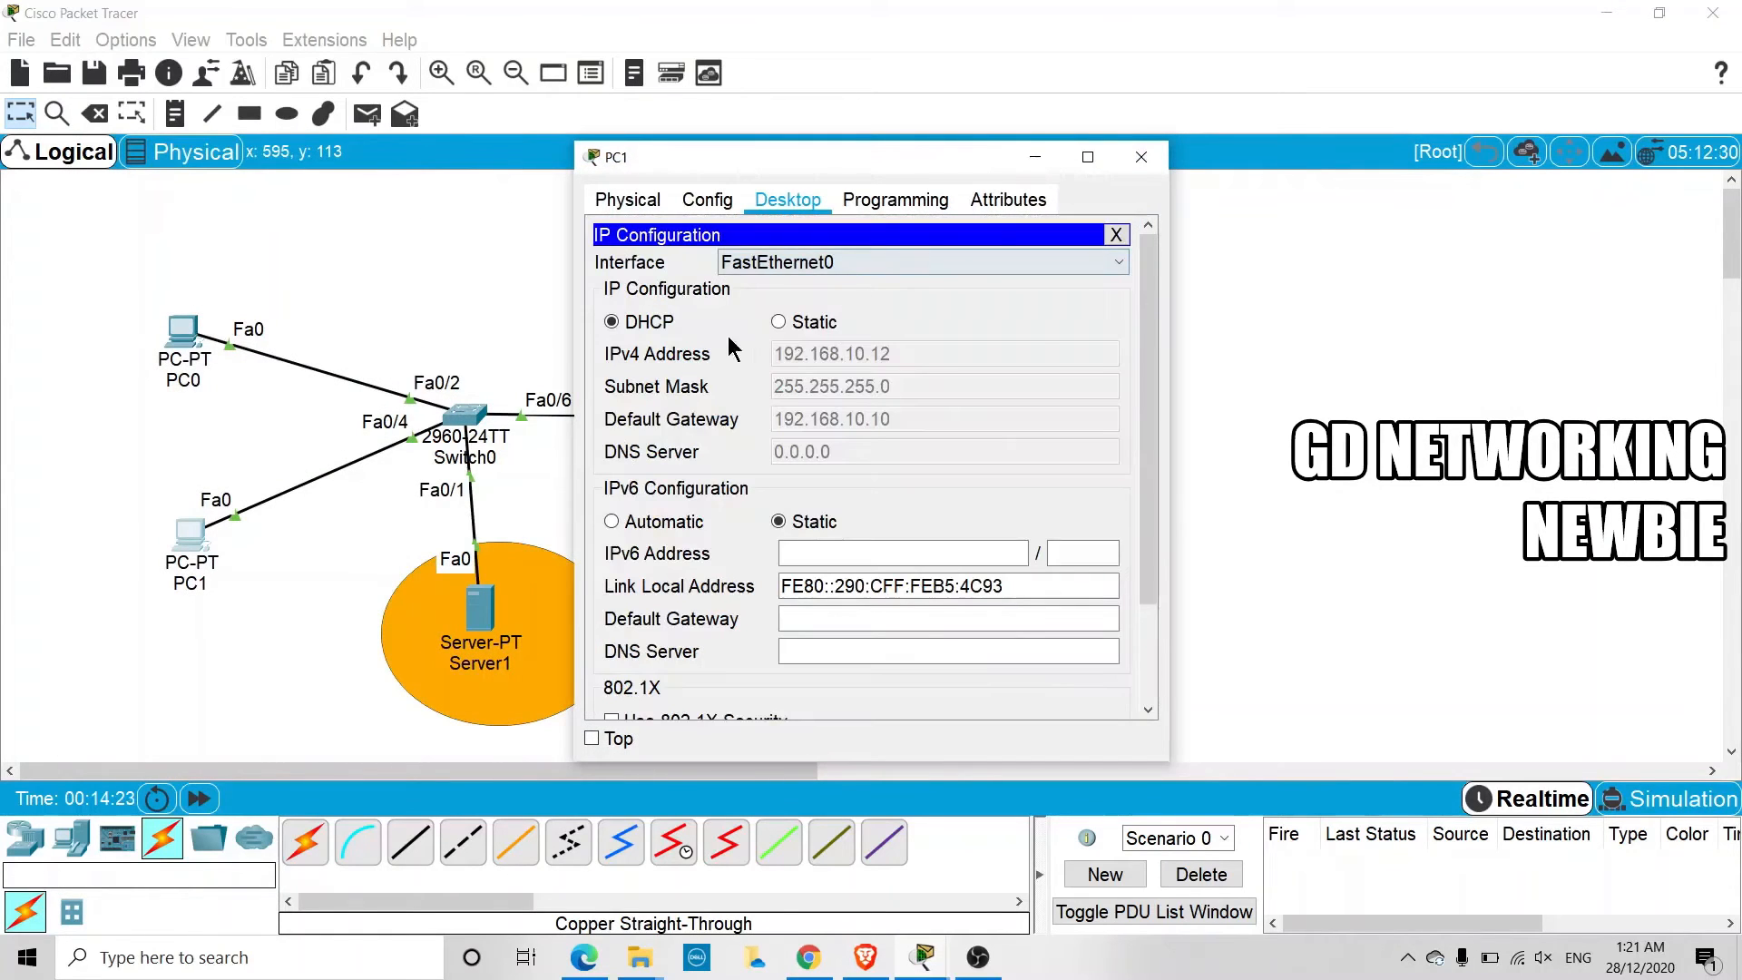
{"action": "left_click", "coordinate": [814, 323]}
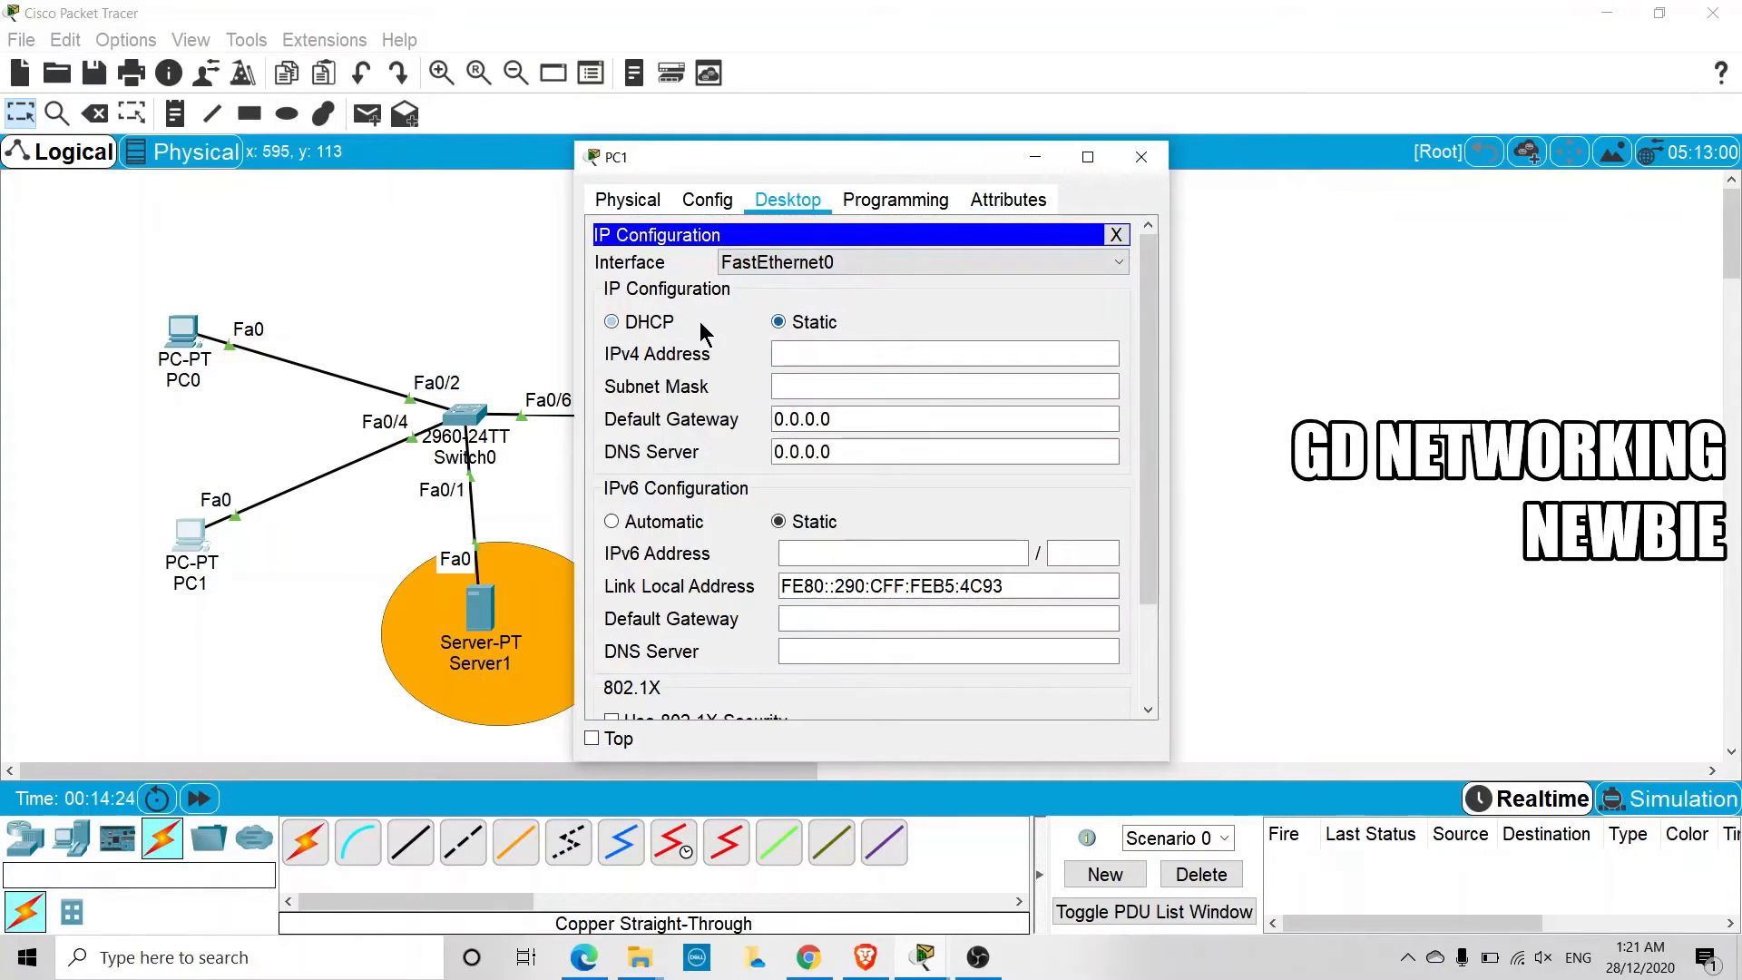
{"action": "left_click", "coordinate": [646, 324]}
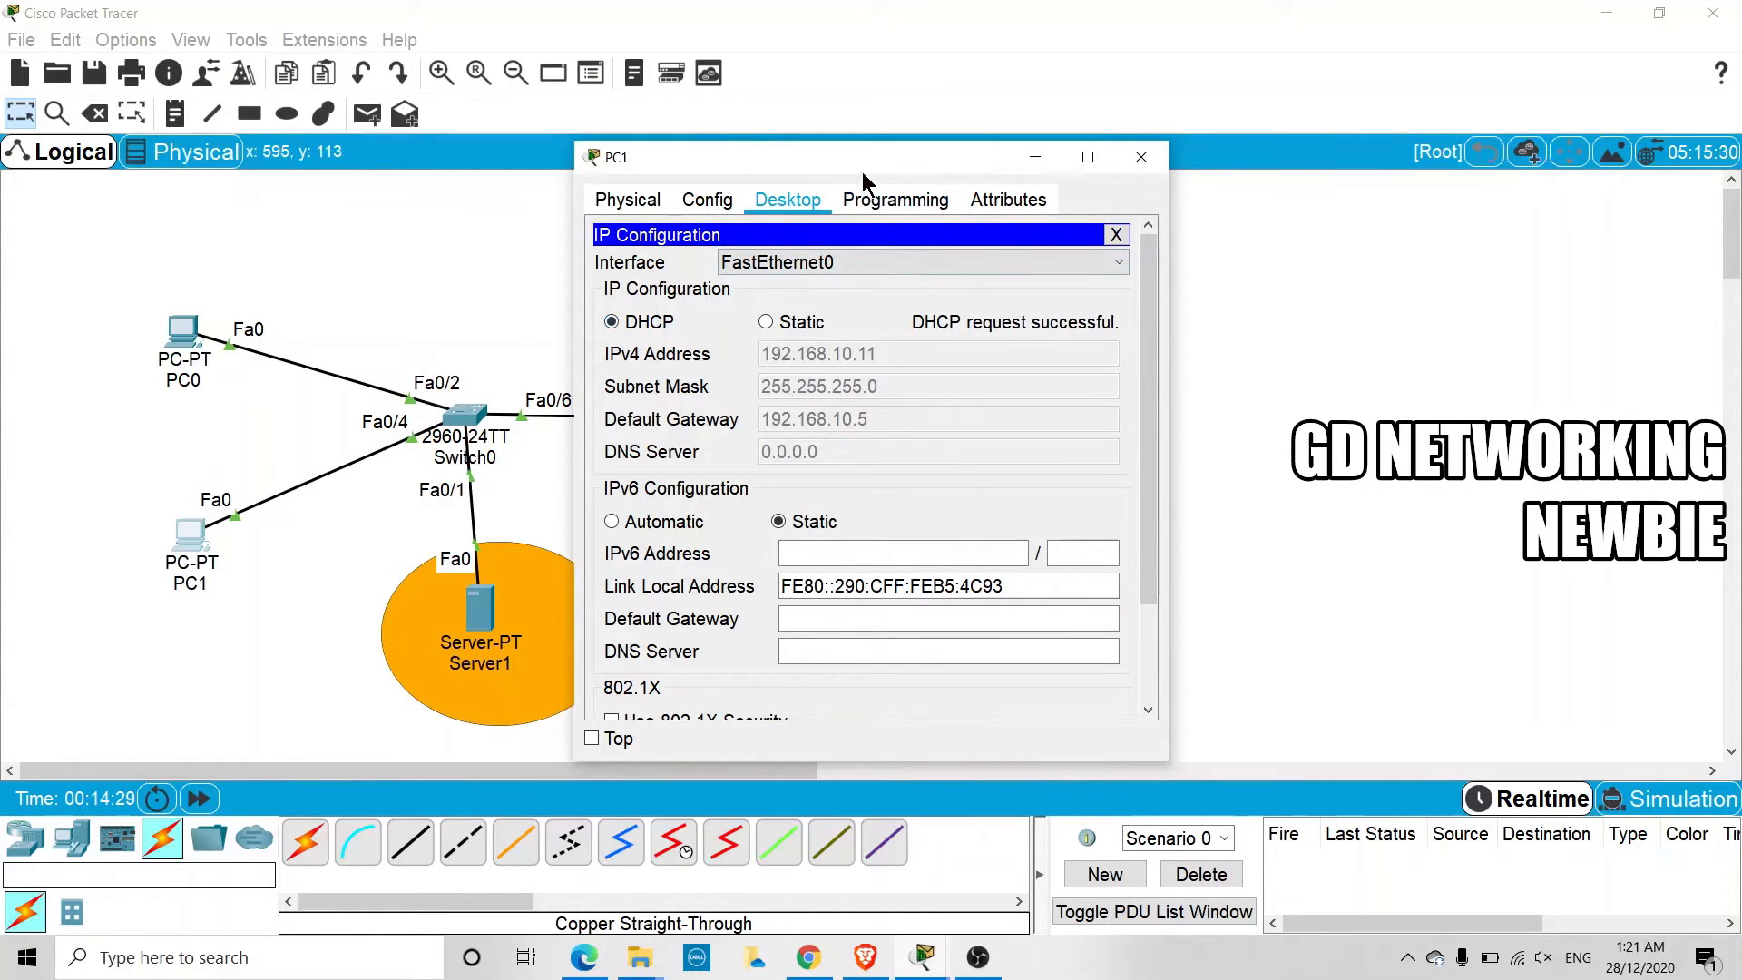
{"action": "left_click_drag", "start_coordinate": [862, 169], "coordinate": [795, 156]}
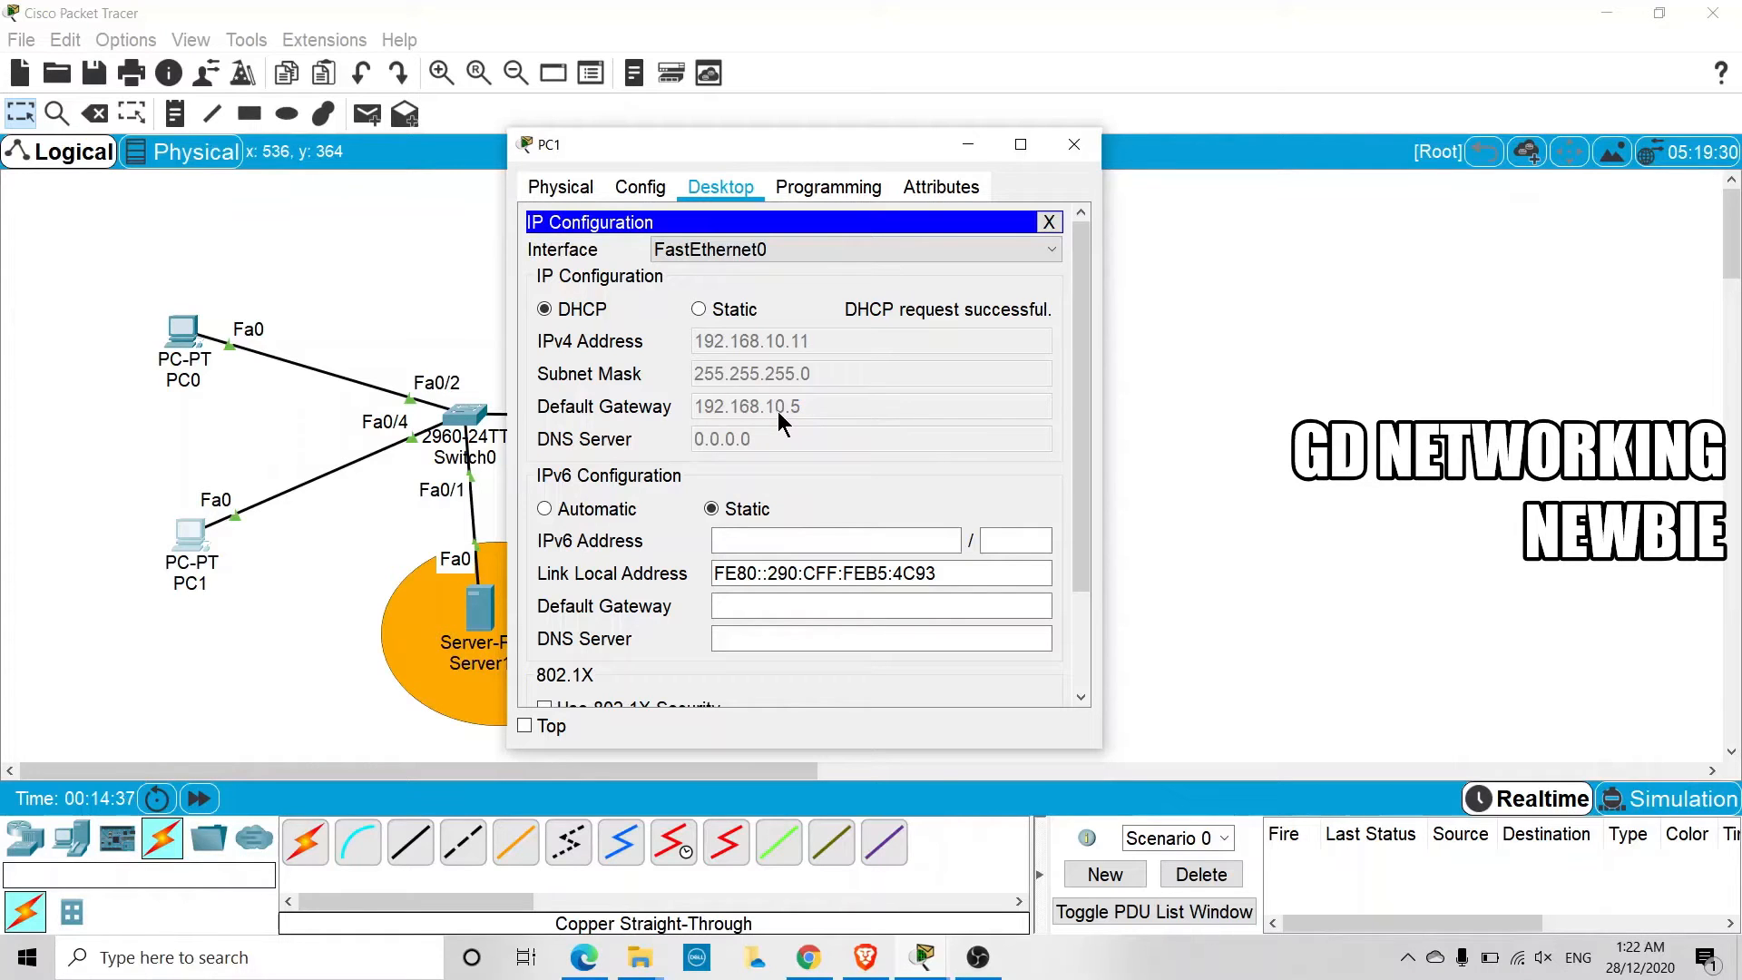
{"action": "left_click_drag", "start_coordinate": [804, 162], "coordinate": [515, 574]}
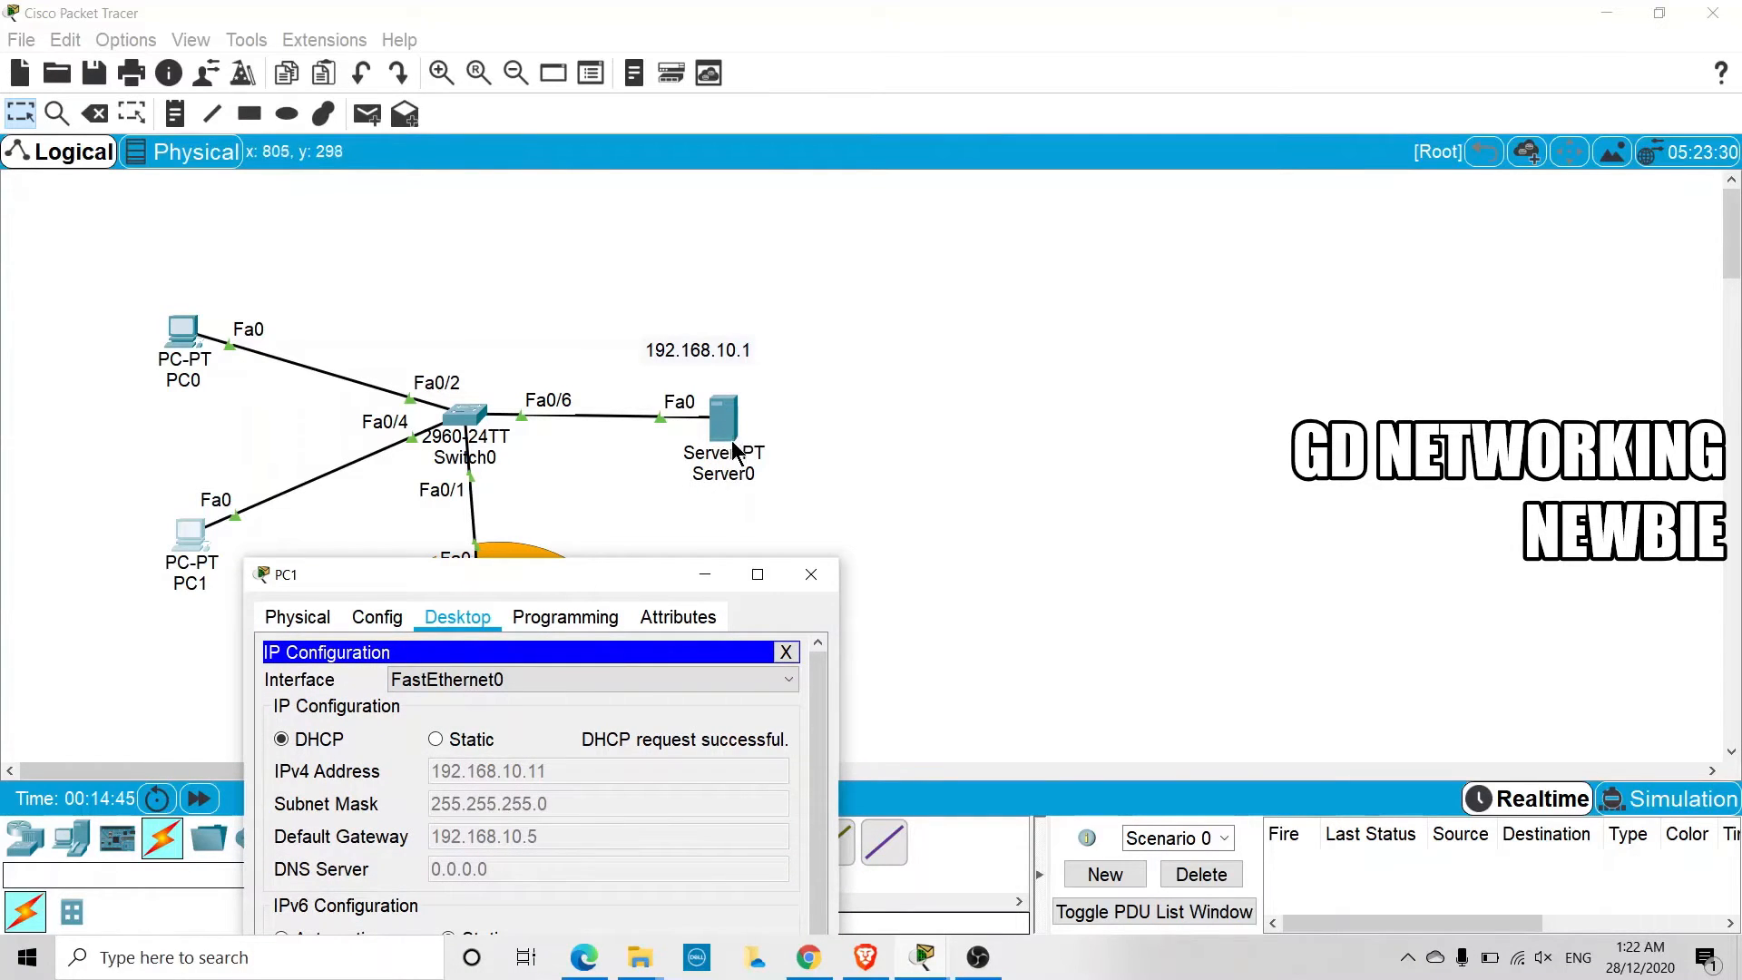
{"action": "left_click_drag", "start_coordinate": [515, 574], "coordinate": [555, 385]}
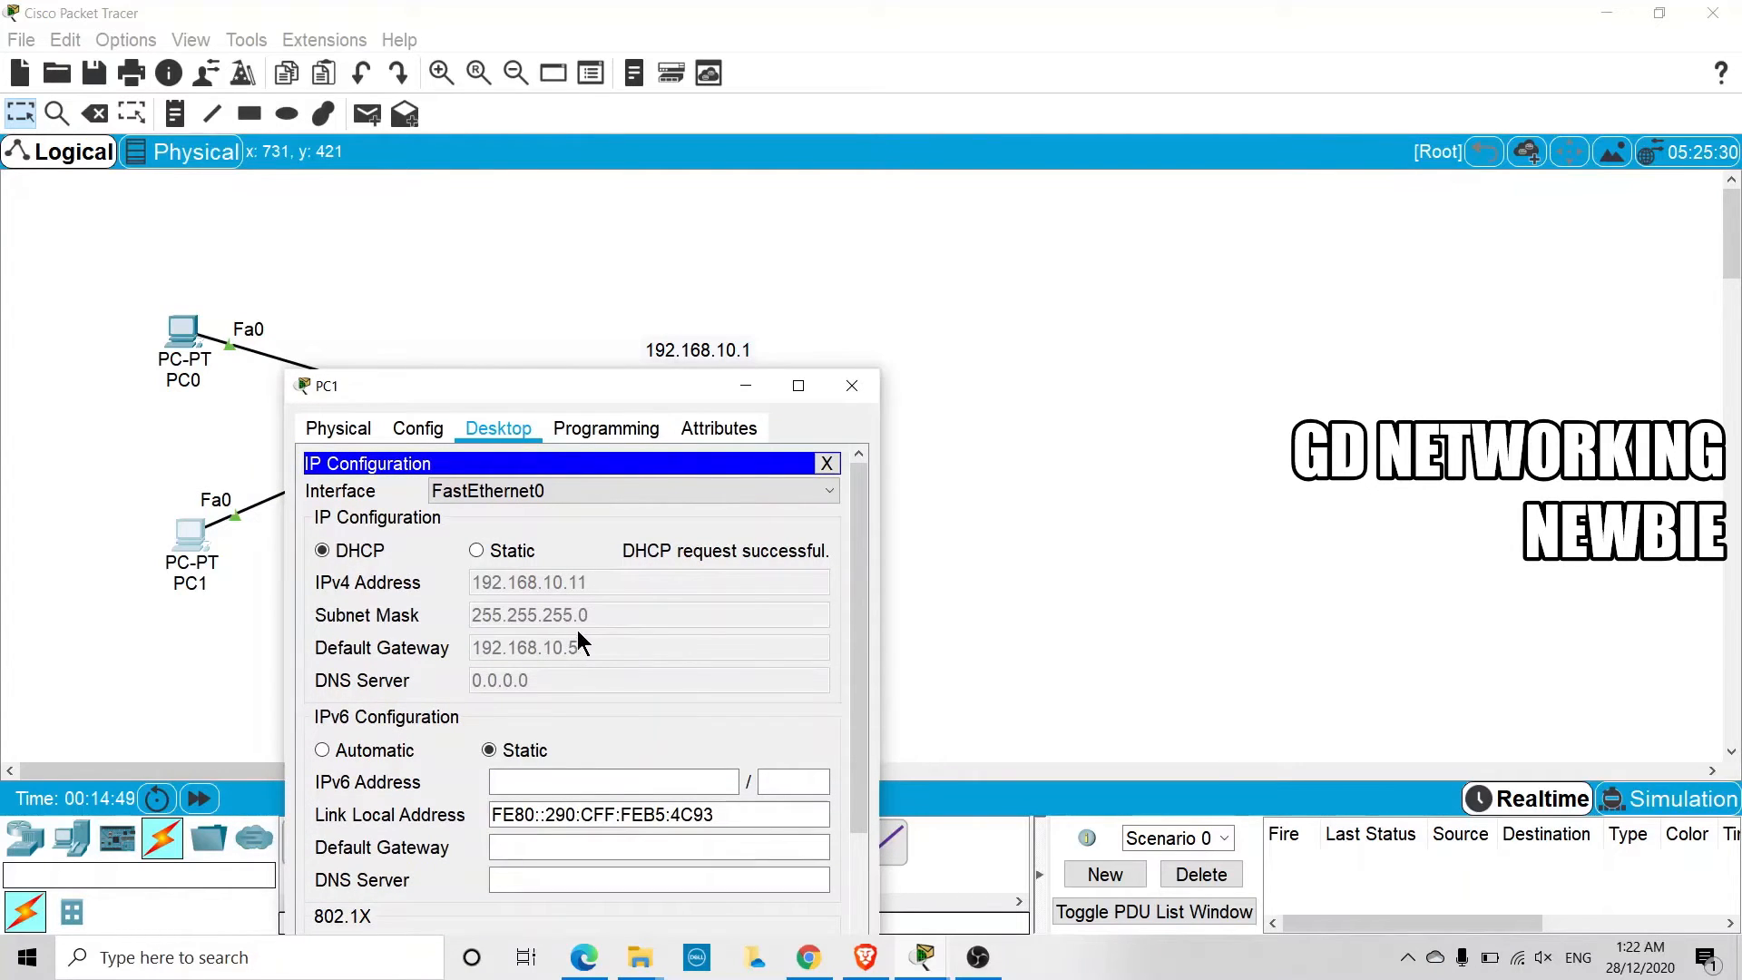
{"action": "left_click", "coordinate": [745, 388]}
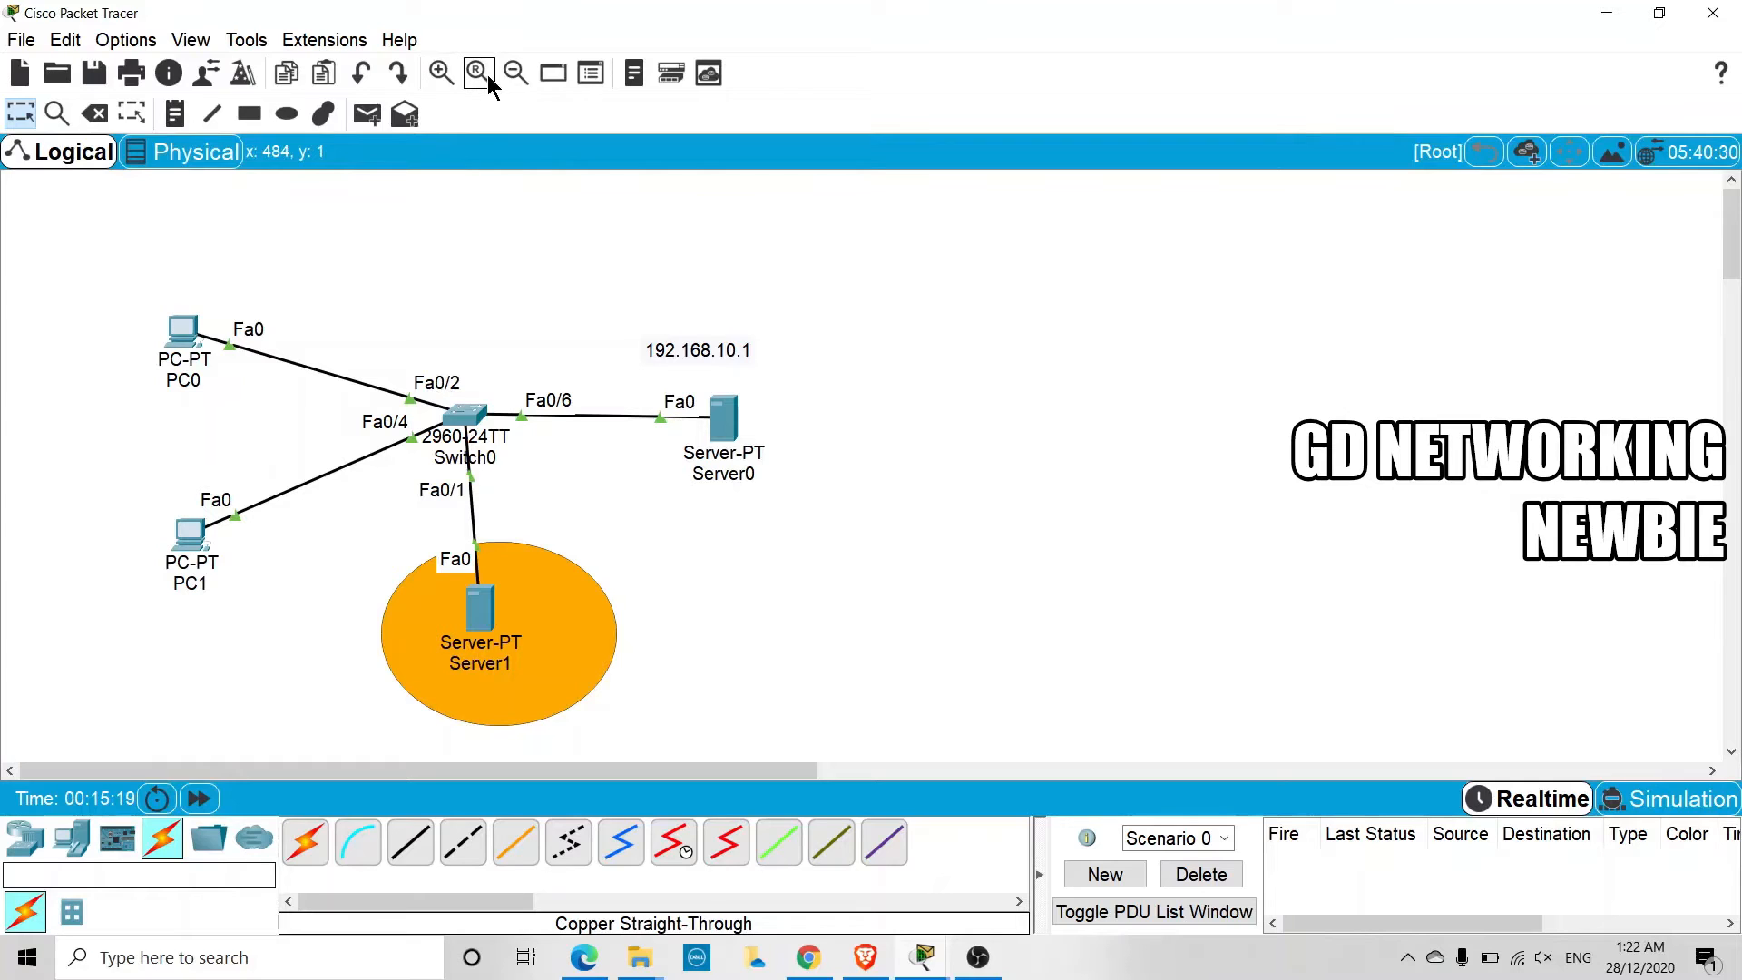
Open Switch0's command line and enter global configuration mode with en and config t
{"action": "left_click", "coordinate": [440, 73]}
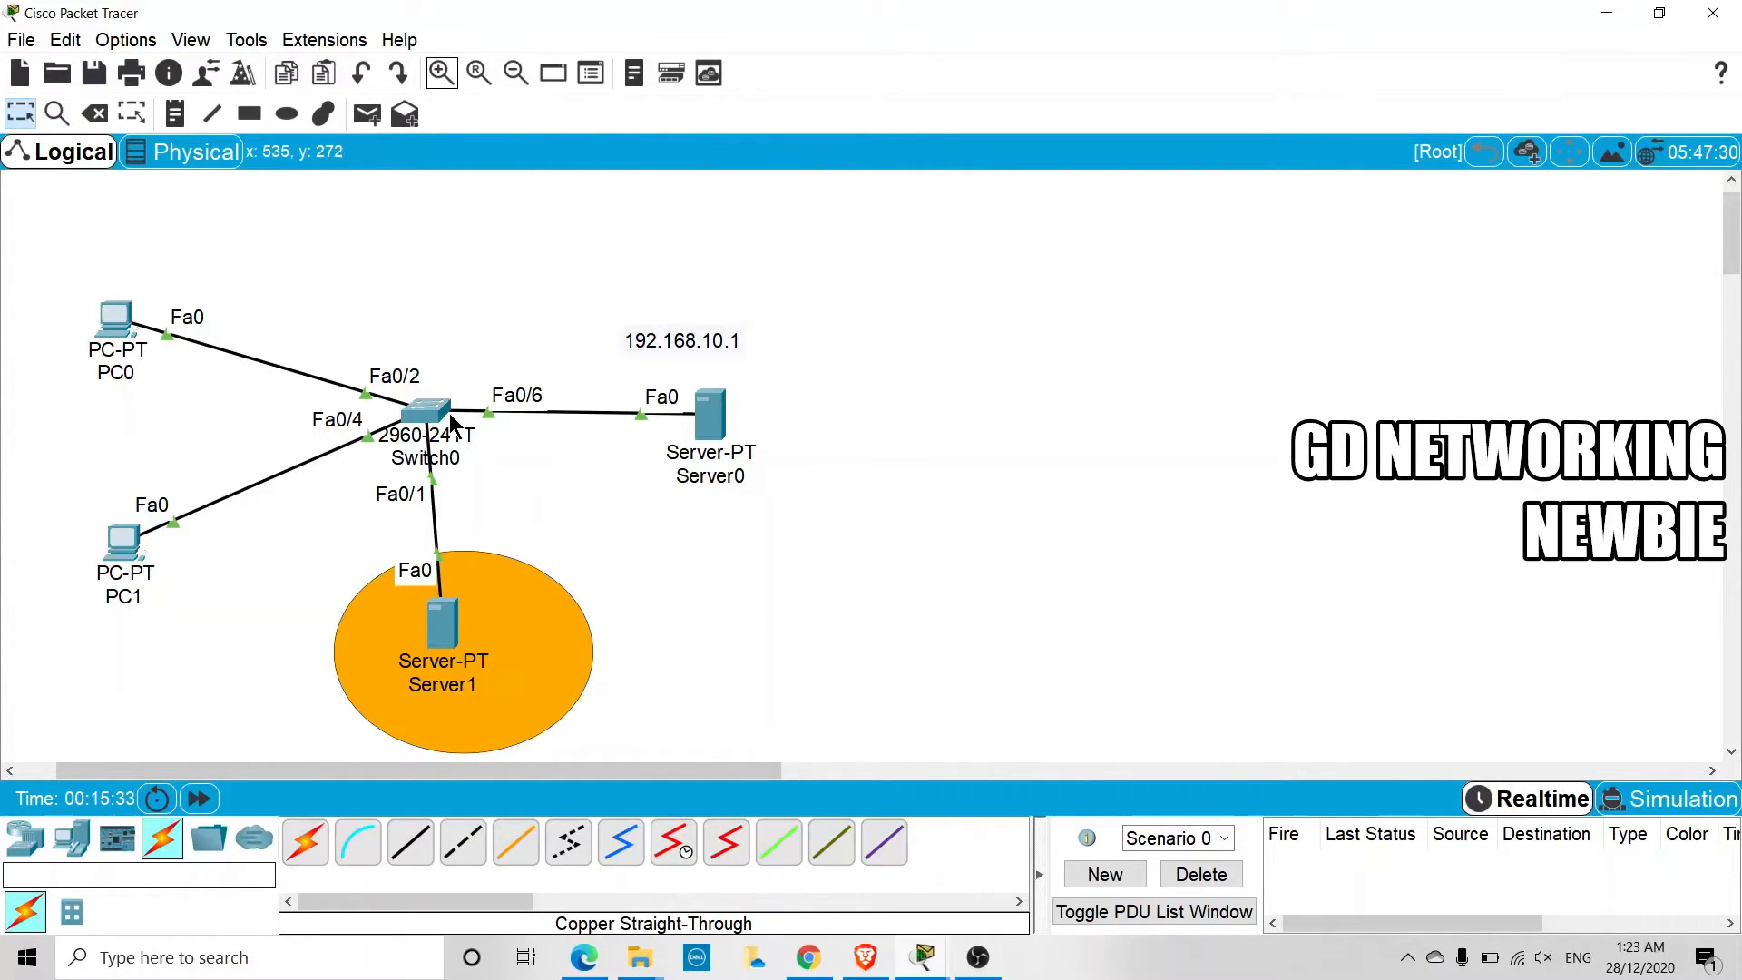
{"action": "mouse_move", "coordinate": [410, 431]}
{"action": "mouse_move", "coordinate": [449, 406]}
{"action": "left_click", "coordinate": [443, 426]}
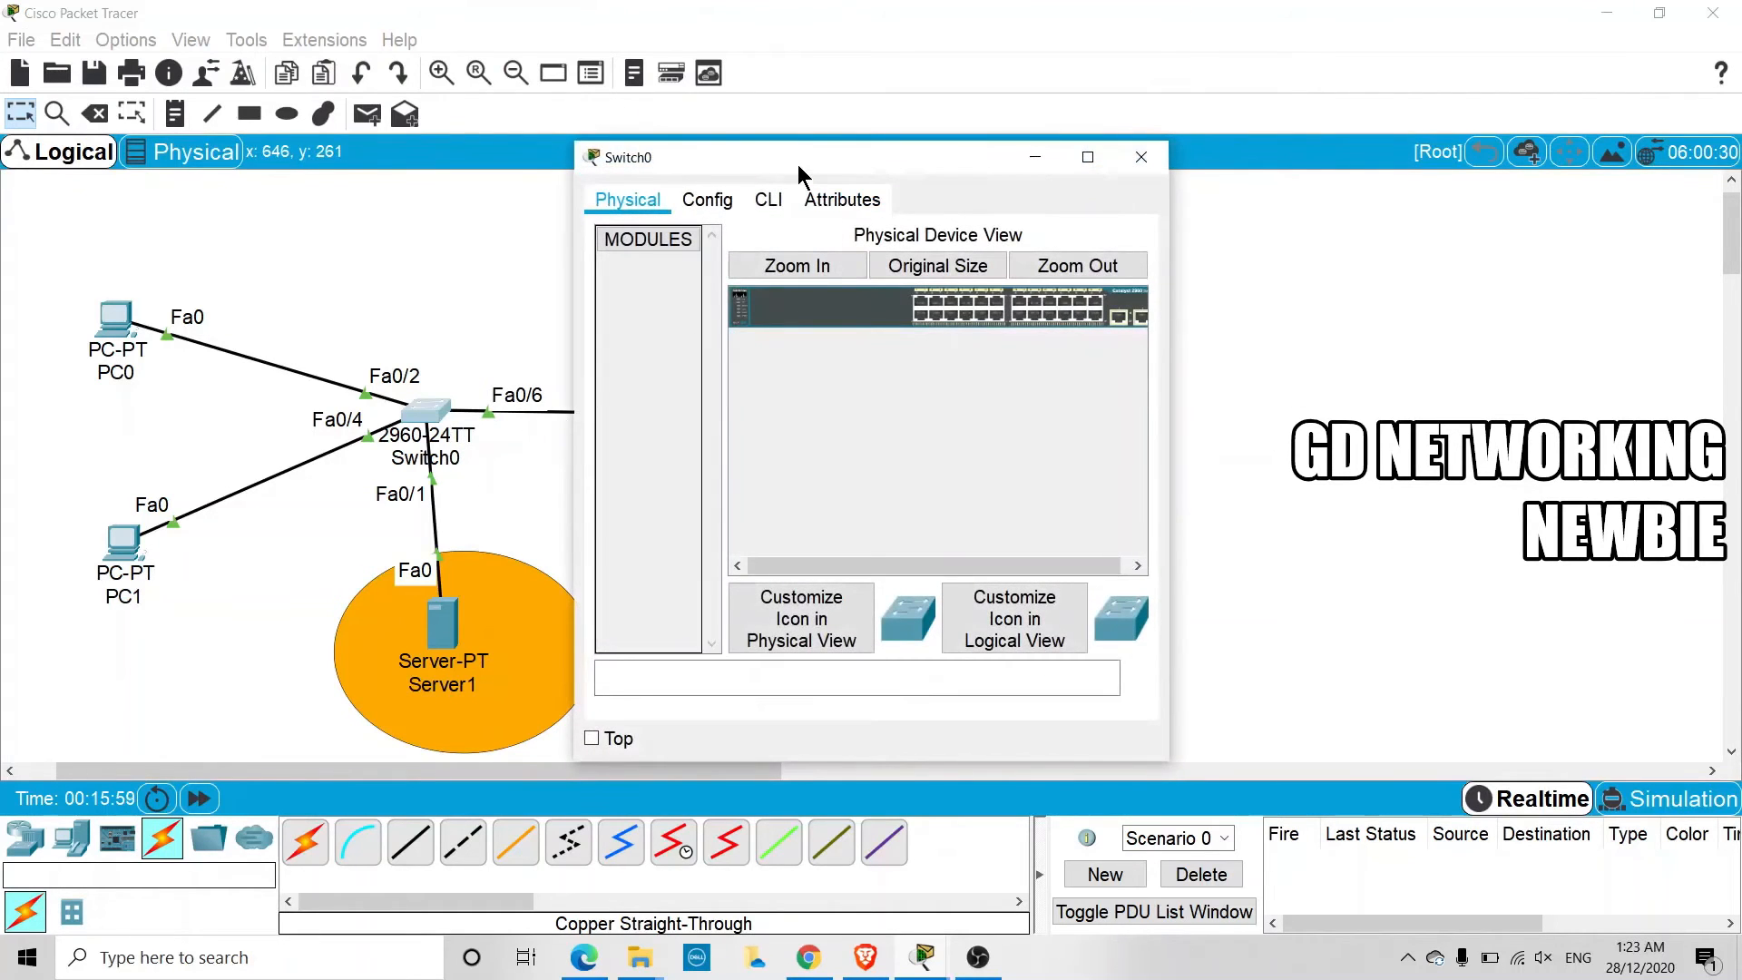
{"action": "left_click", "coordinate": [553, 190]}
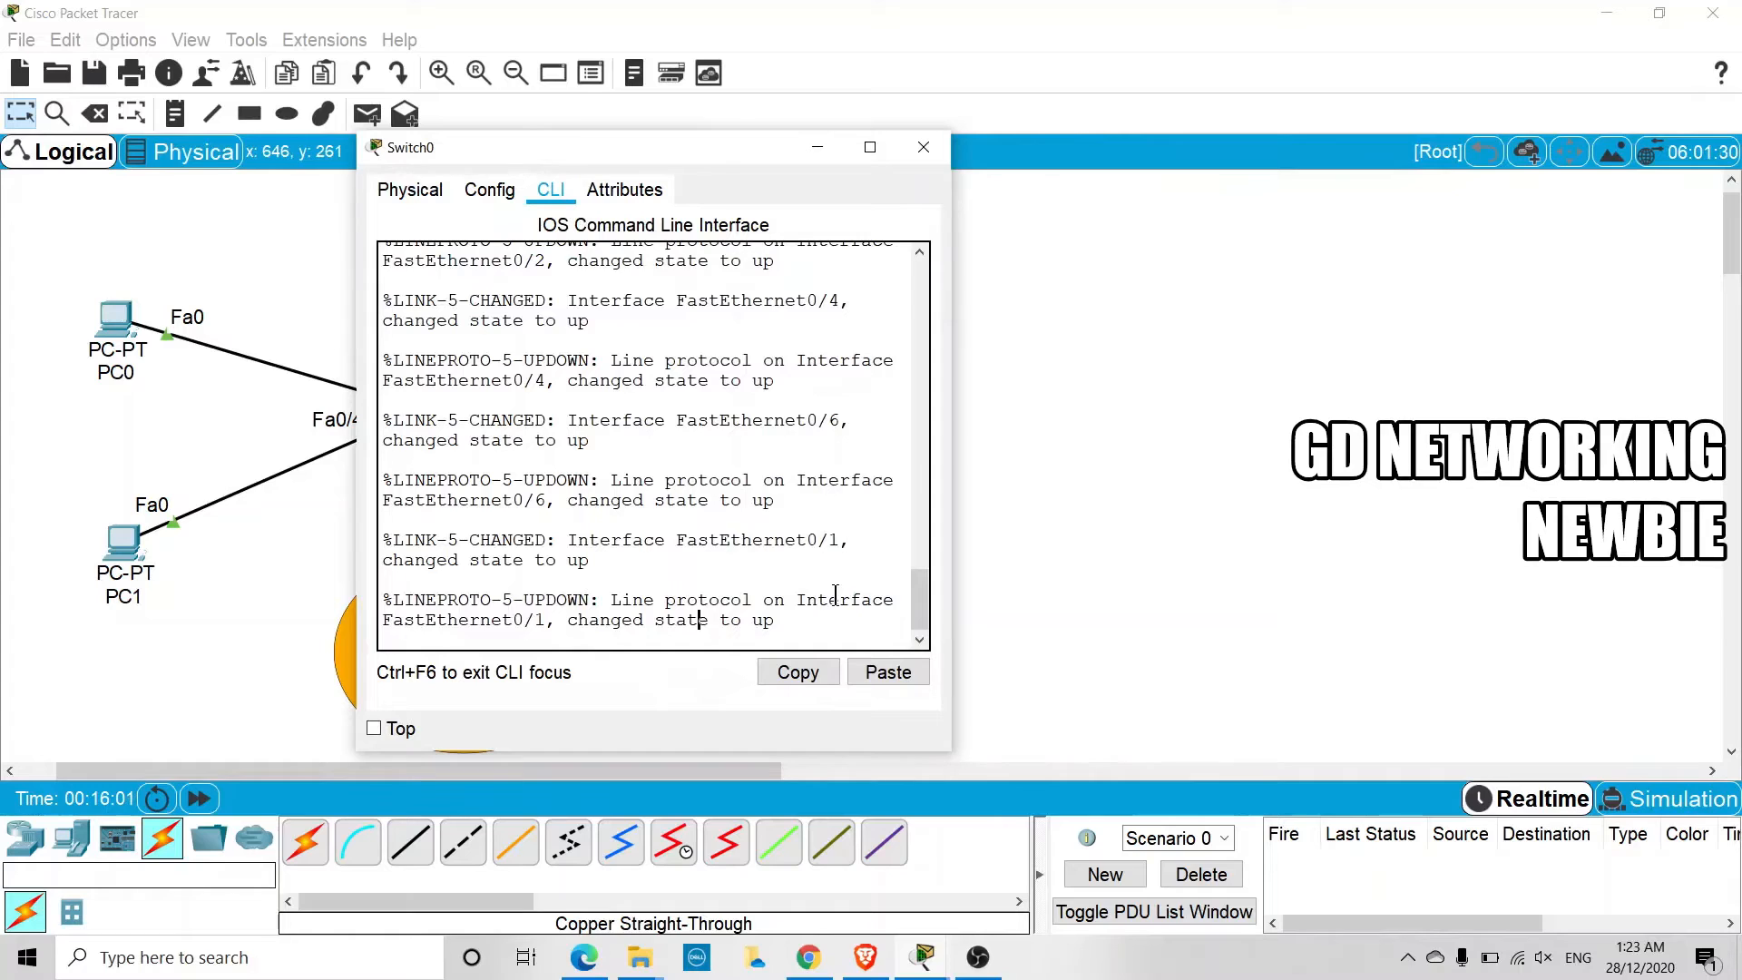
{"action": "key", "text": "Return"}
{"action": "key", "text": "Return"}
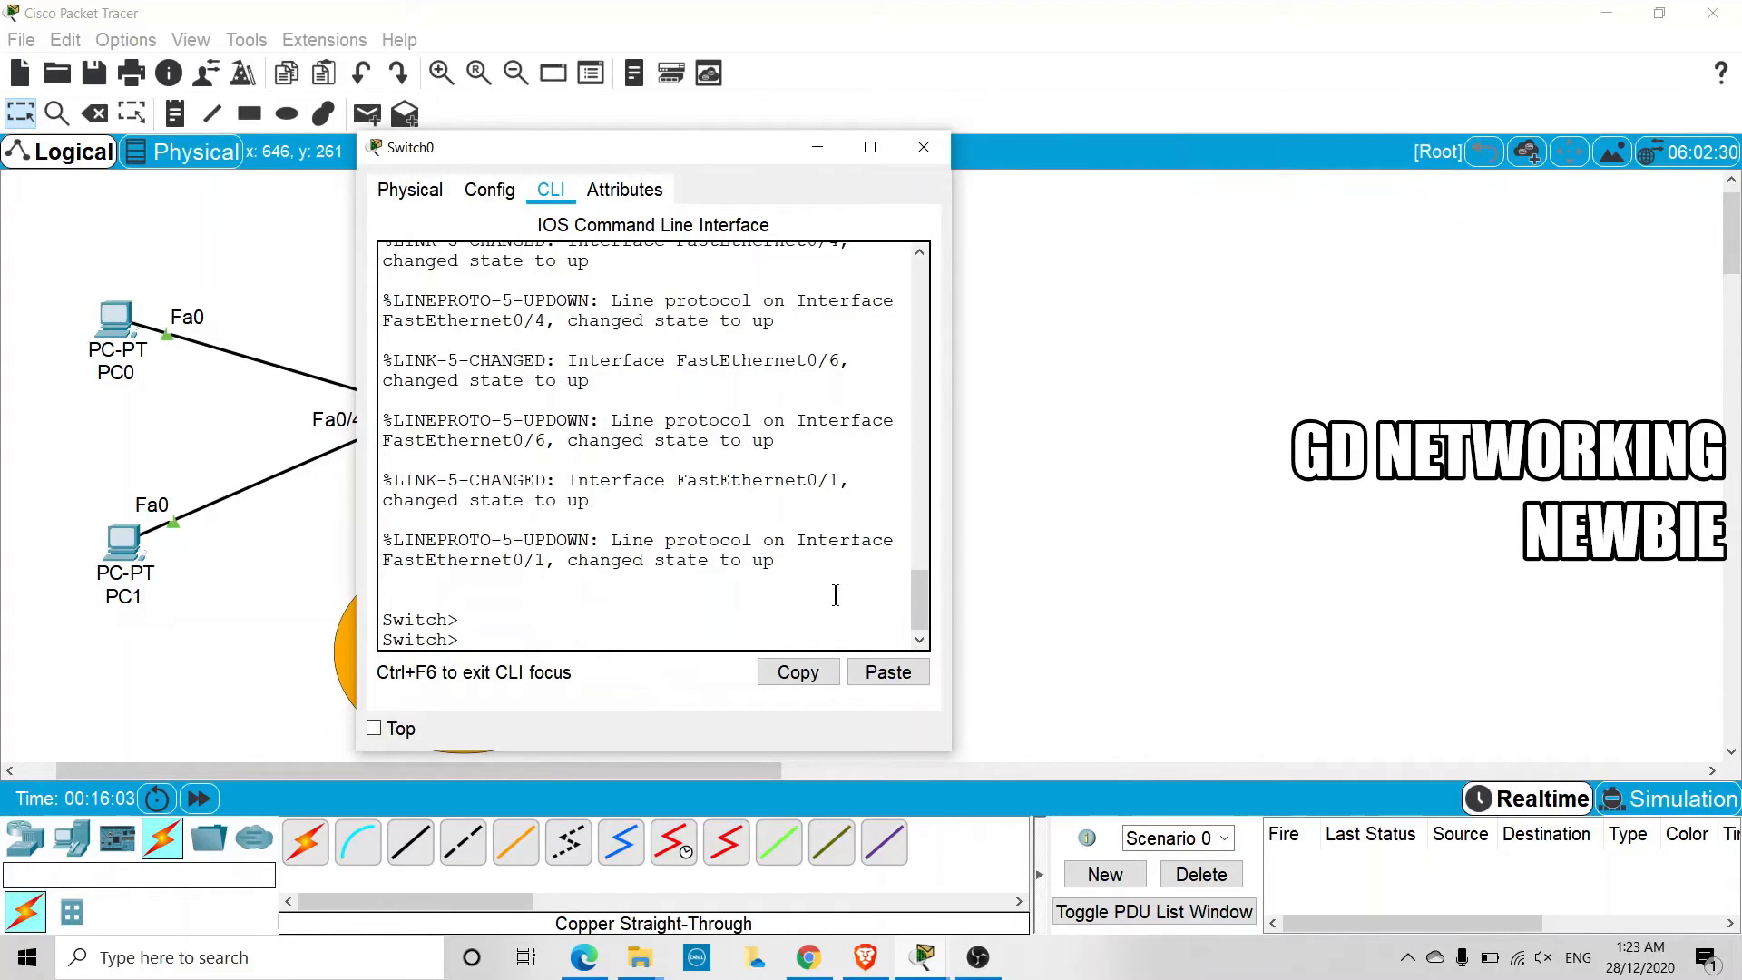
{"action": "type", "text": "c"}
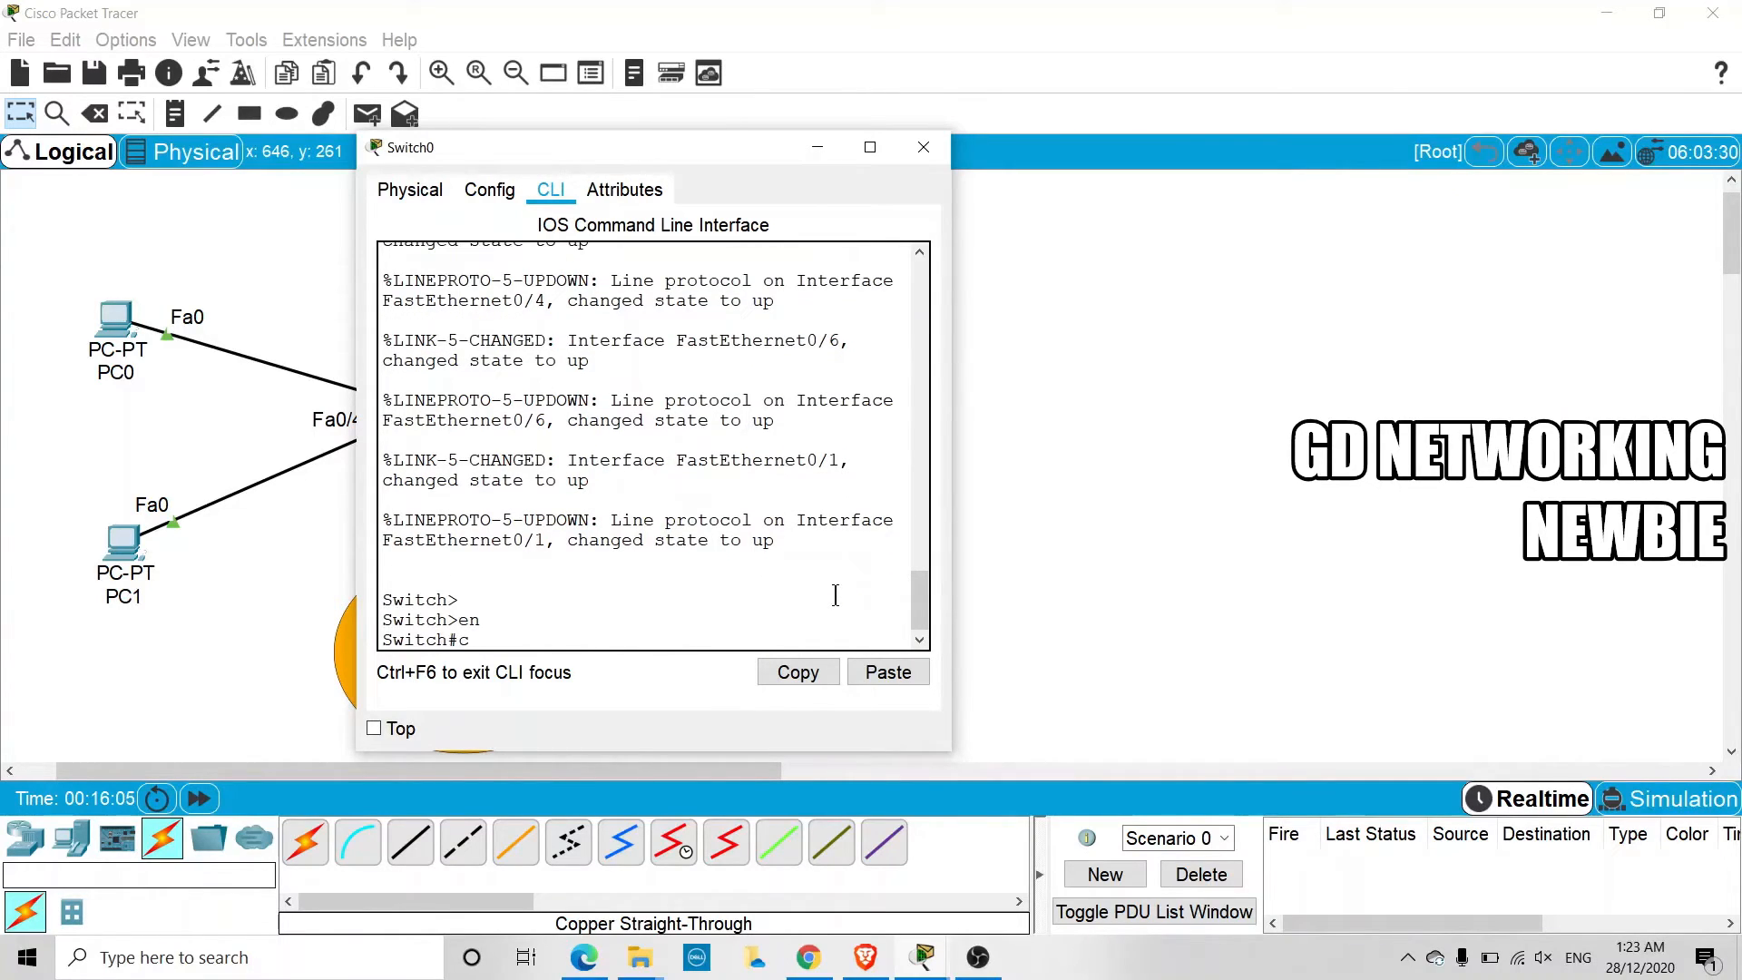
{"action": "type", "text": "oni"}
{"action": "key", "text": "BackSpace"}
{"action": "type", "text": "onfig t"}
{"action": "key", "text": "Return"}
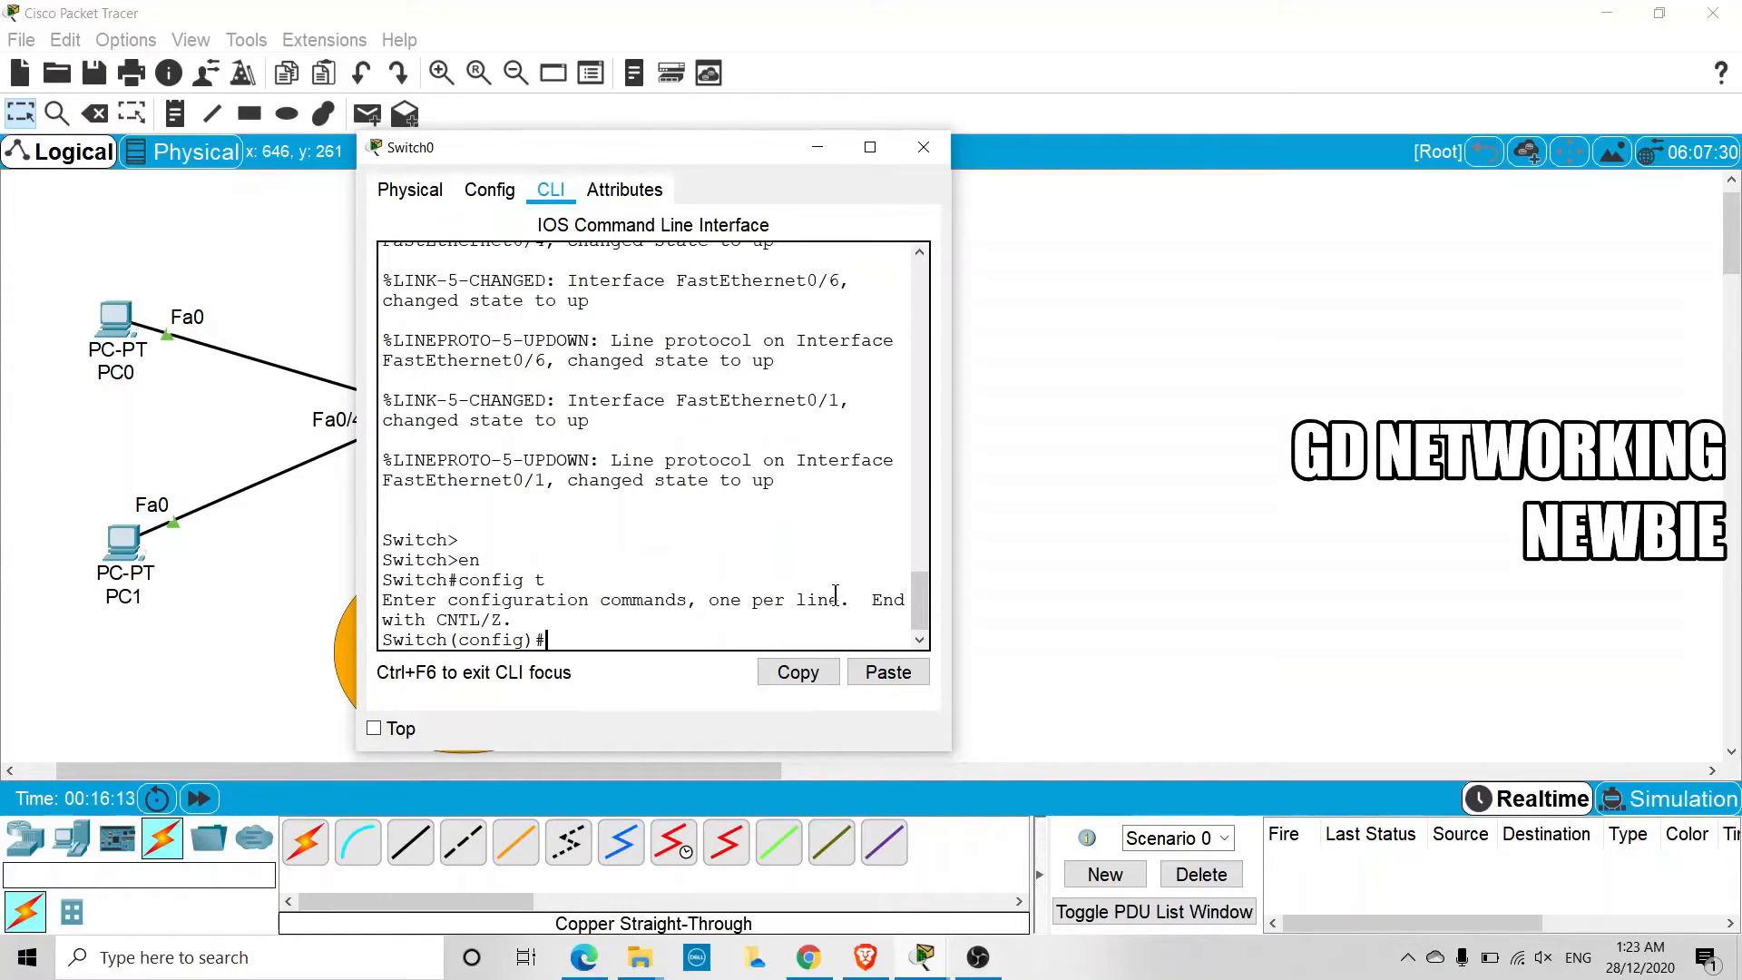
Enable DHCP snooping globally on Switch0 with the command ip dhcp snooping
{"action": "type", "text": "ip dhcp s"}
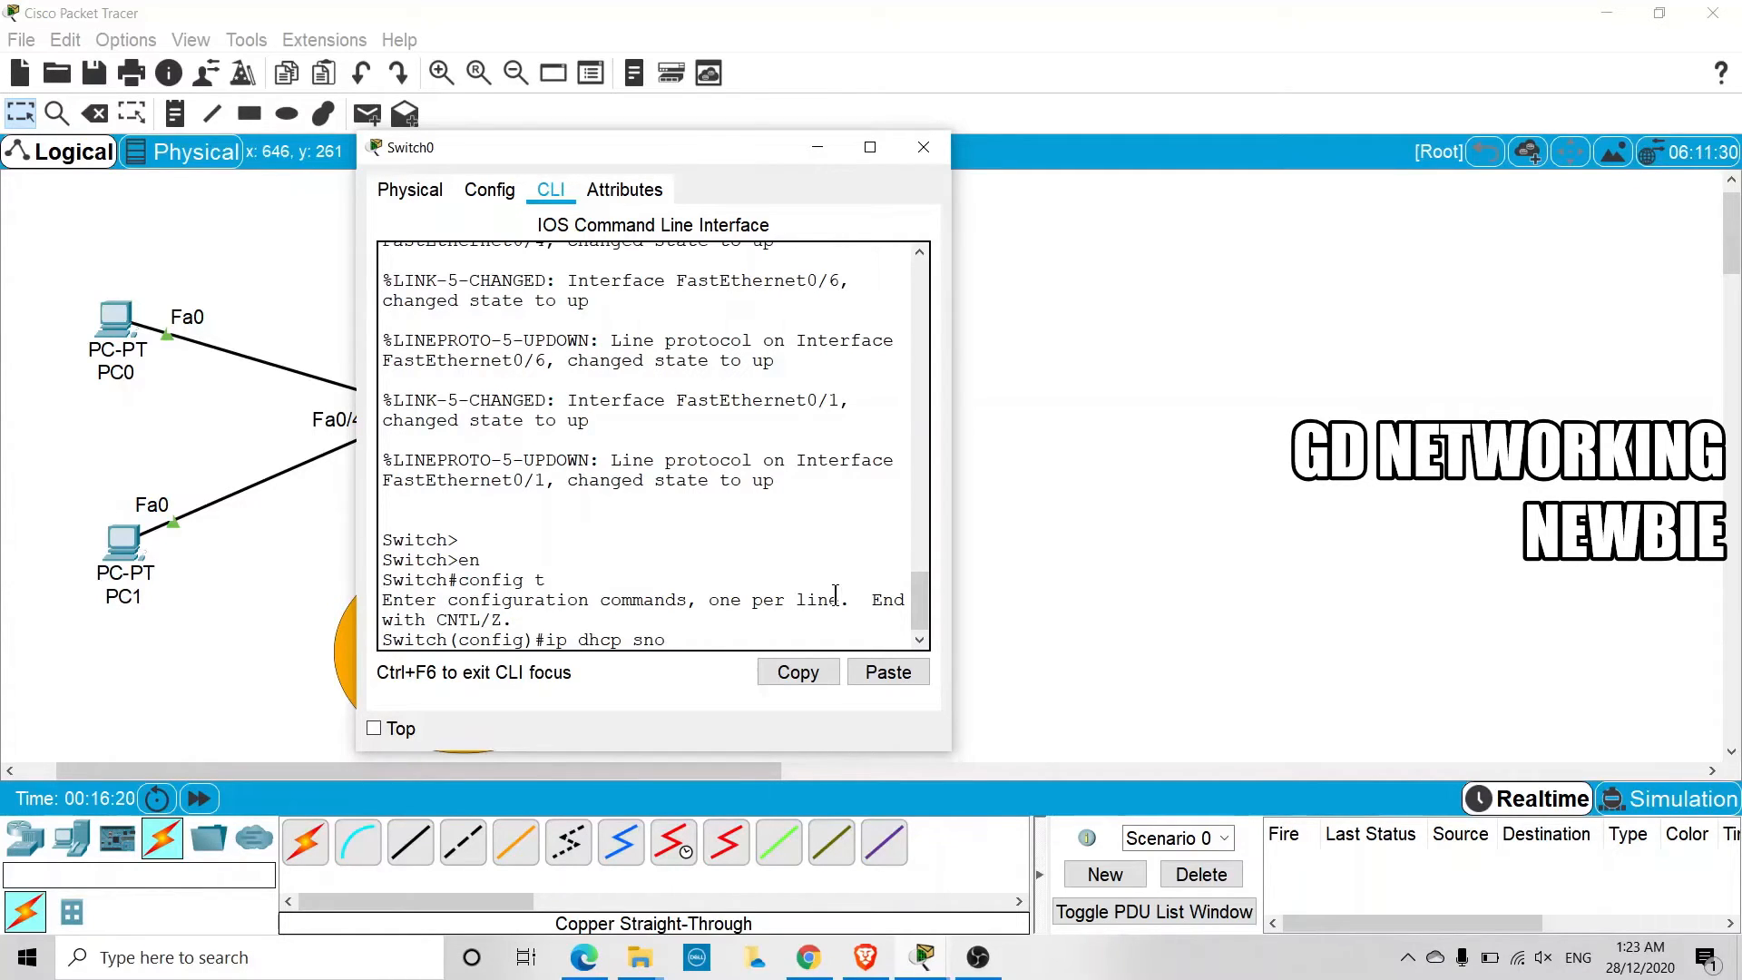
{"action": "type", "text": "no"}
{"action": "key", "text": "Tab"}
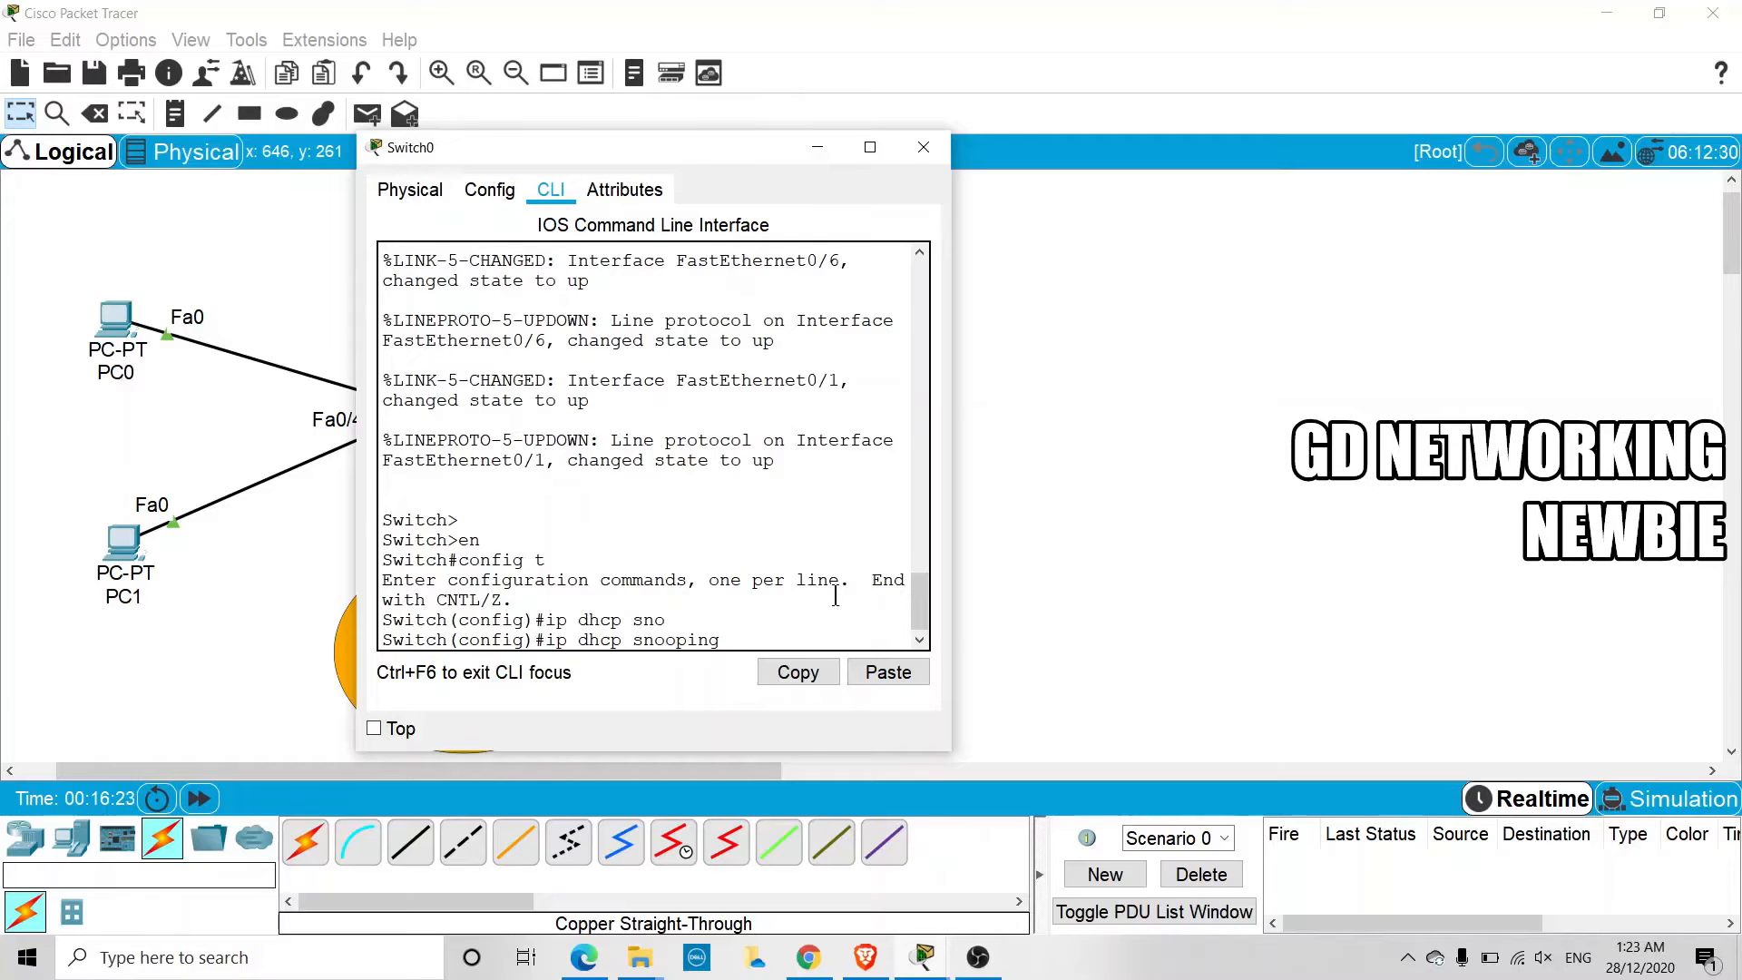
{"action": "key", "text": "Return"}
Enable DHCP snooping for VLAN 1 on Switch0 with ip dhcp snooping vlan 1, and minimize the switch window
{"action": "type", "text": "ip "}
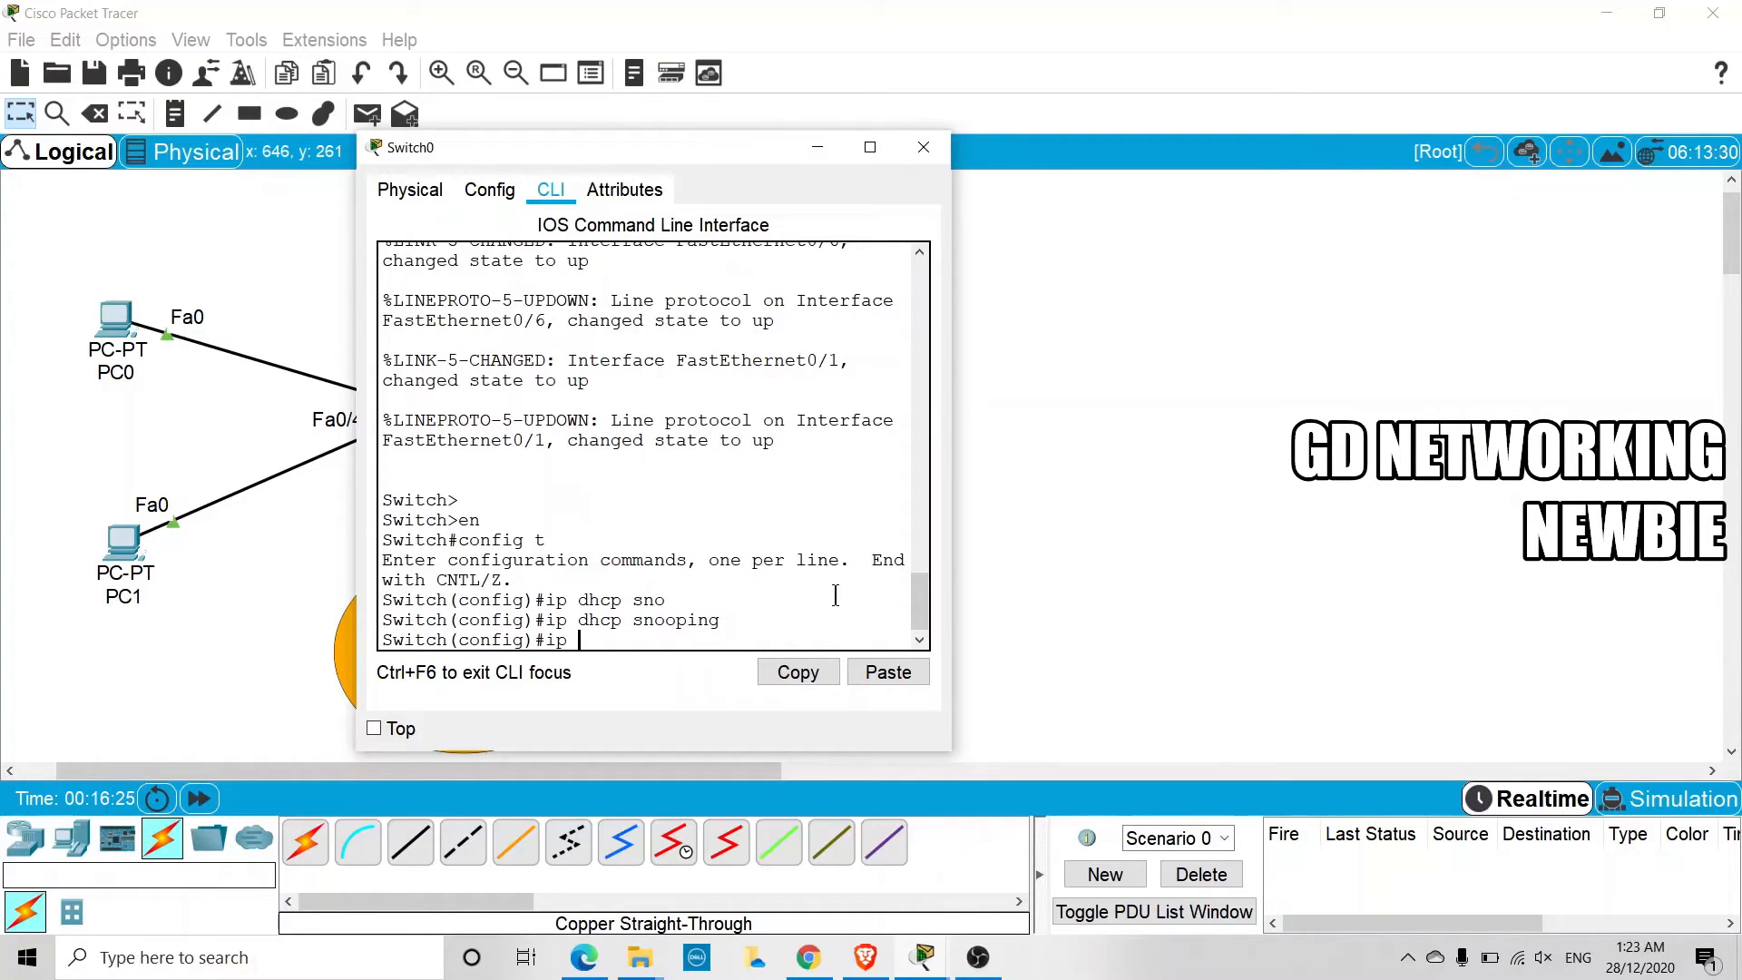
{"action": "type", "text": "dhcp sn"}
{"action": "key", "text": "Tab"}
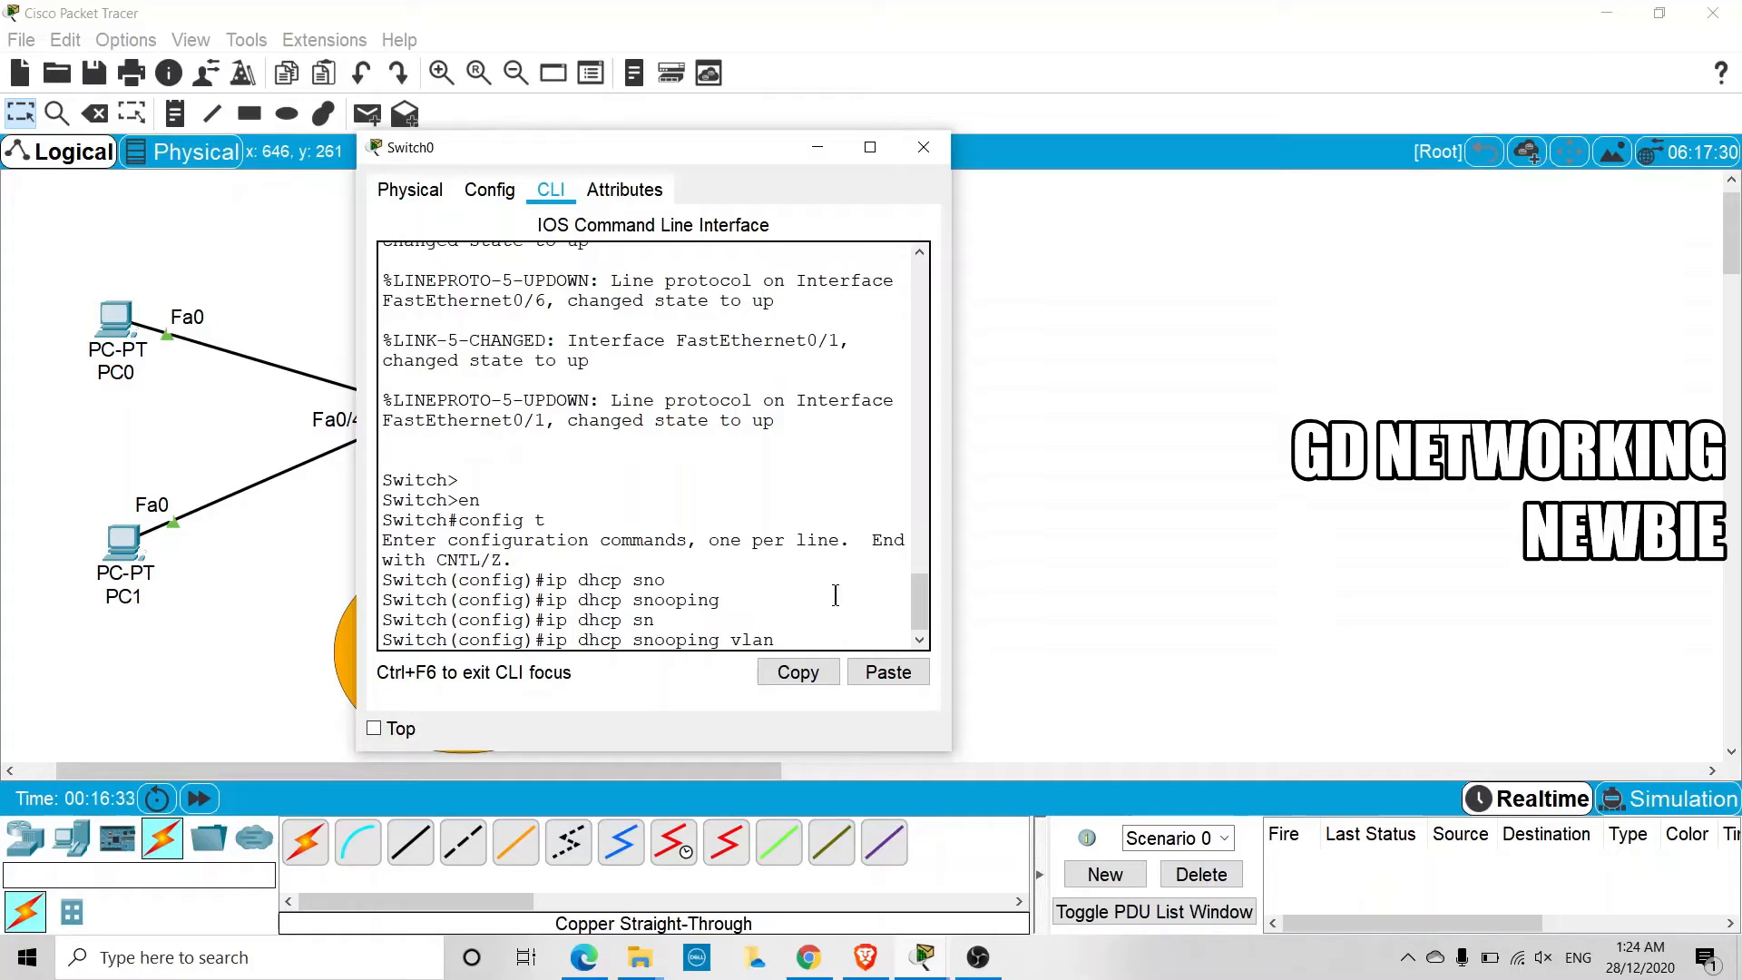
{"action": "type", "text": "1"}
{"action": "left_click", "coordinate": [817, 147]}
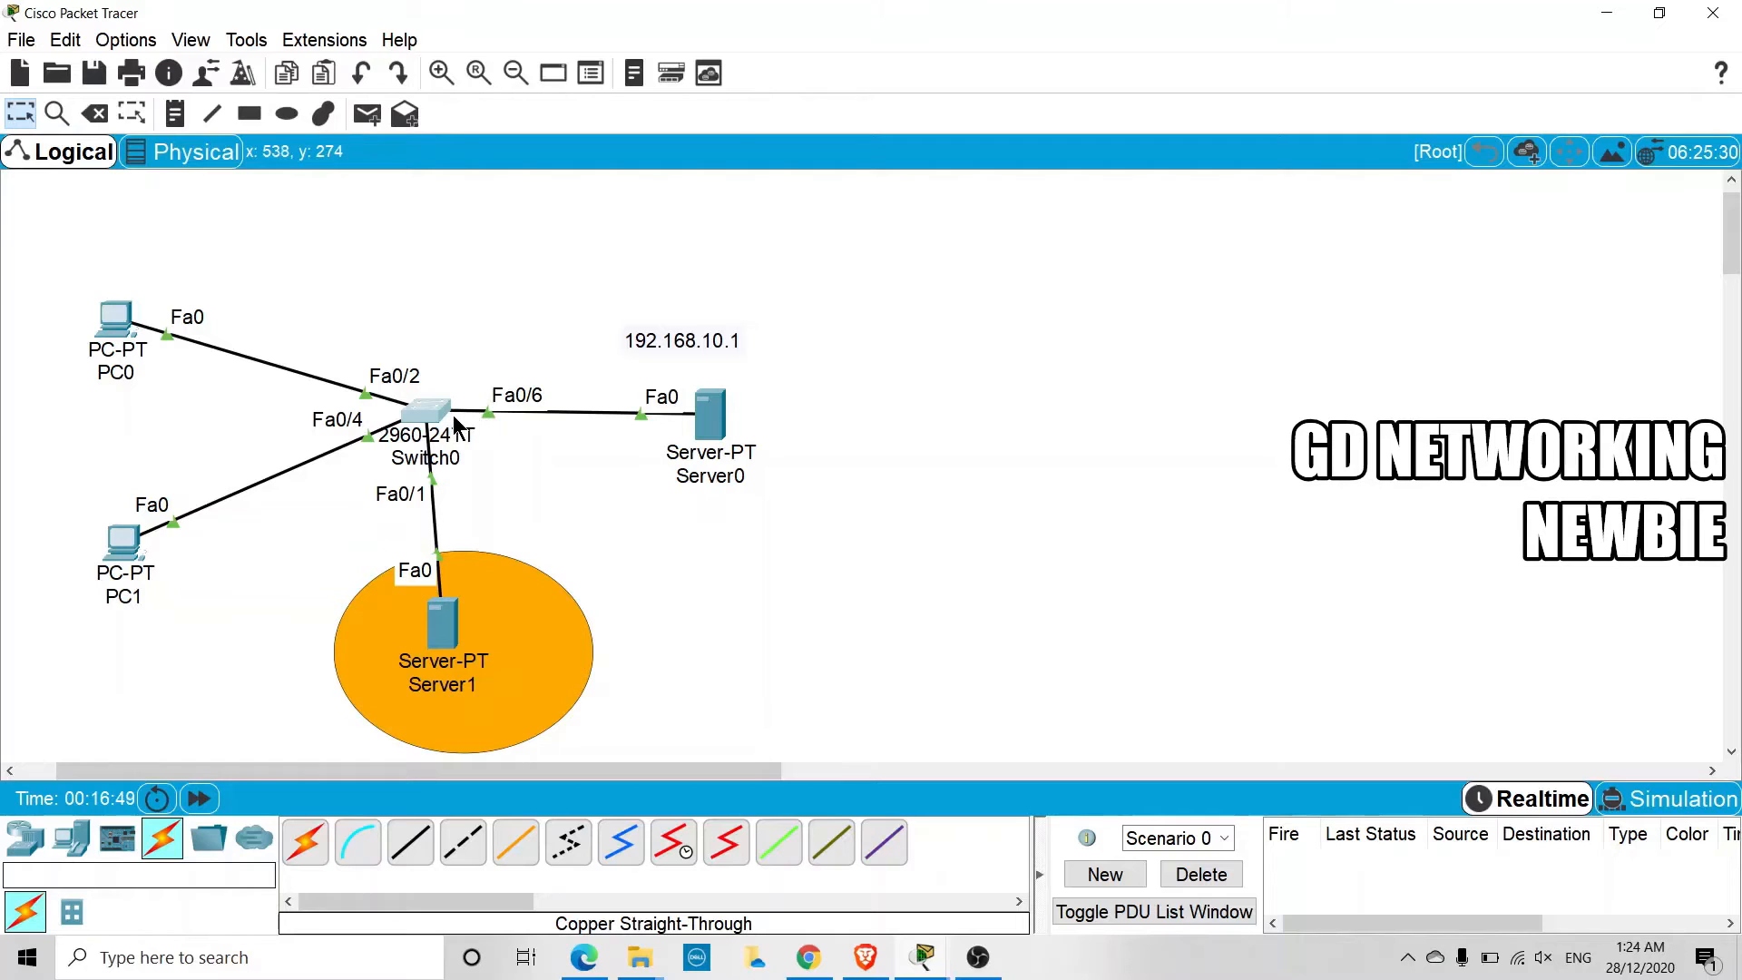
Request a new DHCP address on PC0 by switching its IP configuration to static and back to DHCP, and minimize its window
{"action": "mouse_move", "coordinate": [454, 415]}
{"action": "left_click", "coordinate": [129, 324]}
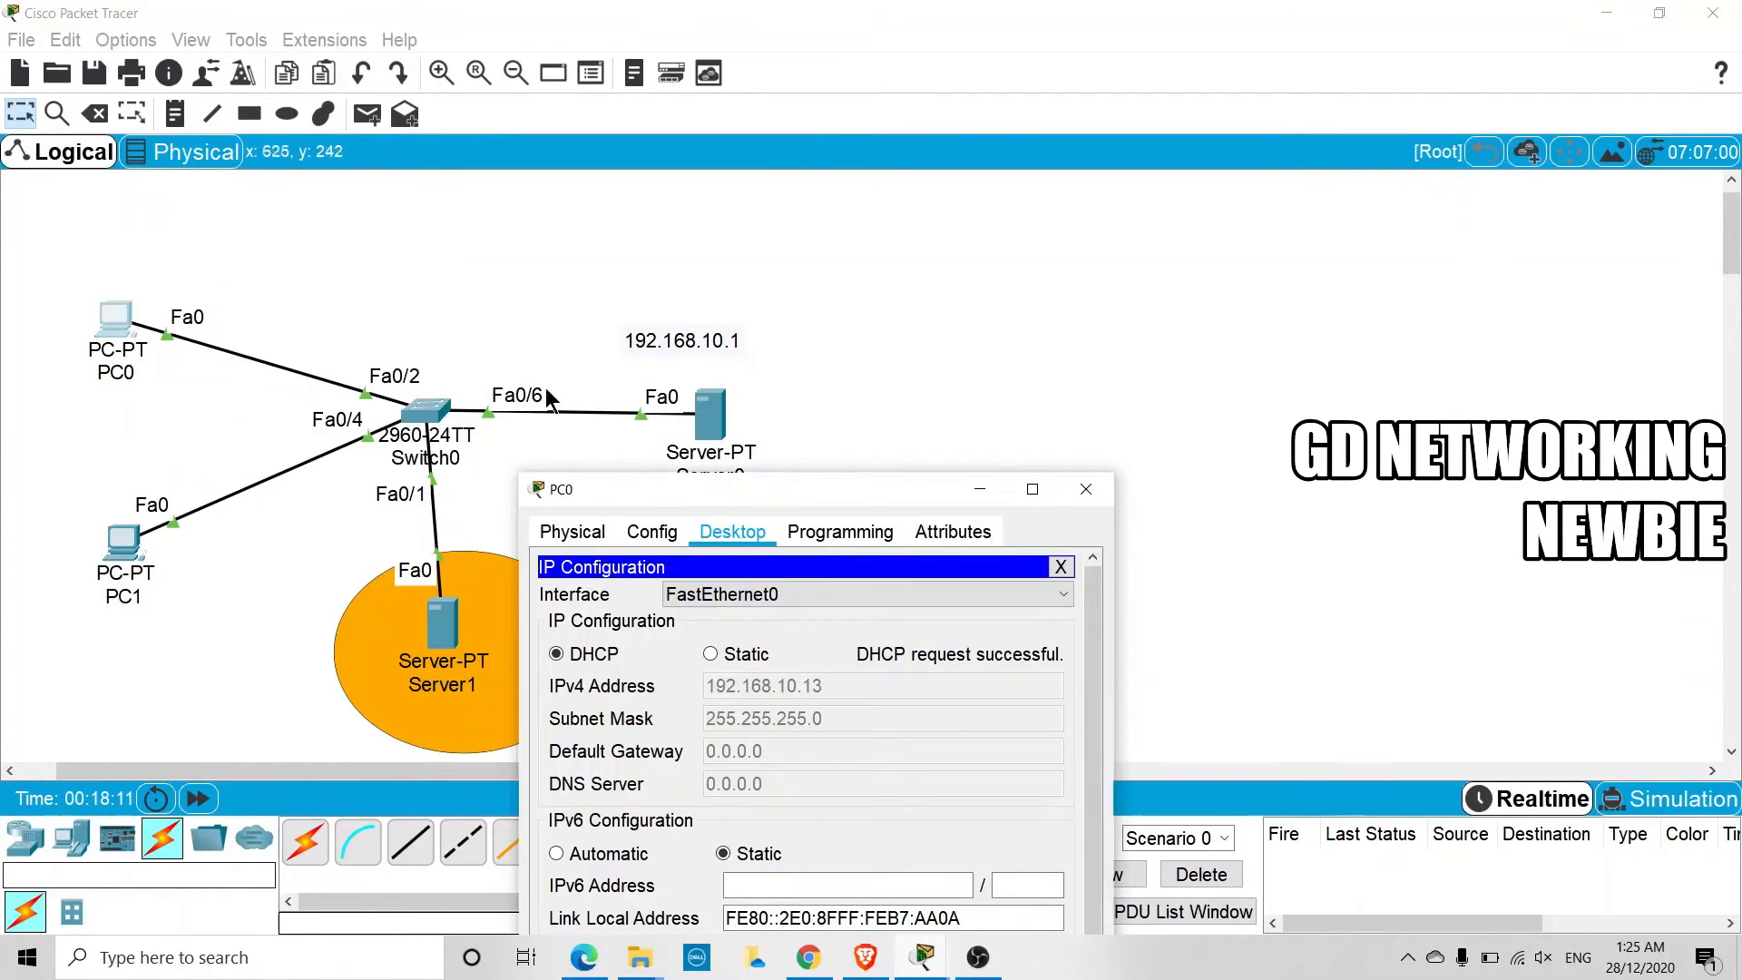
{"action": "left_click_drag", "start_coordinate": [710, 508], "coordinate": [445, 201]}
{"action": "left_click", "coordinate": [452, 368]}
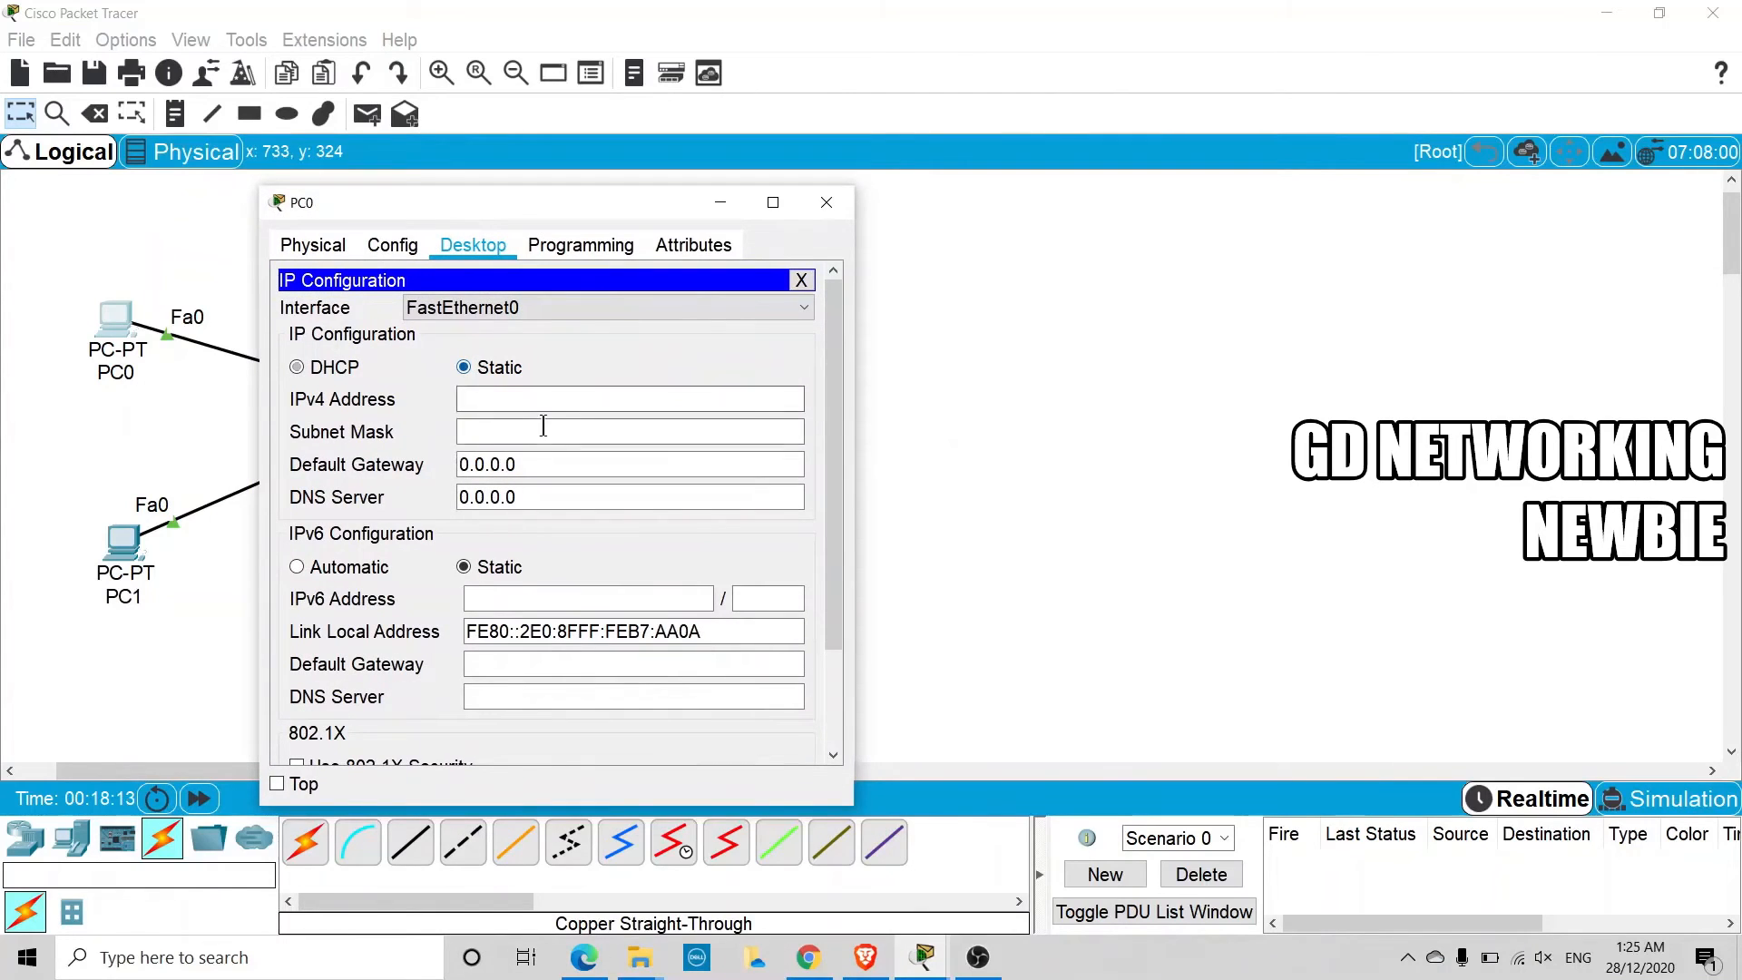
{"action": "left_click", "coordinate": [332, 374]}
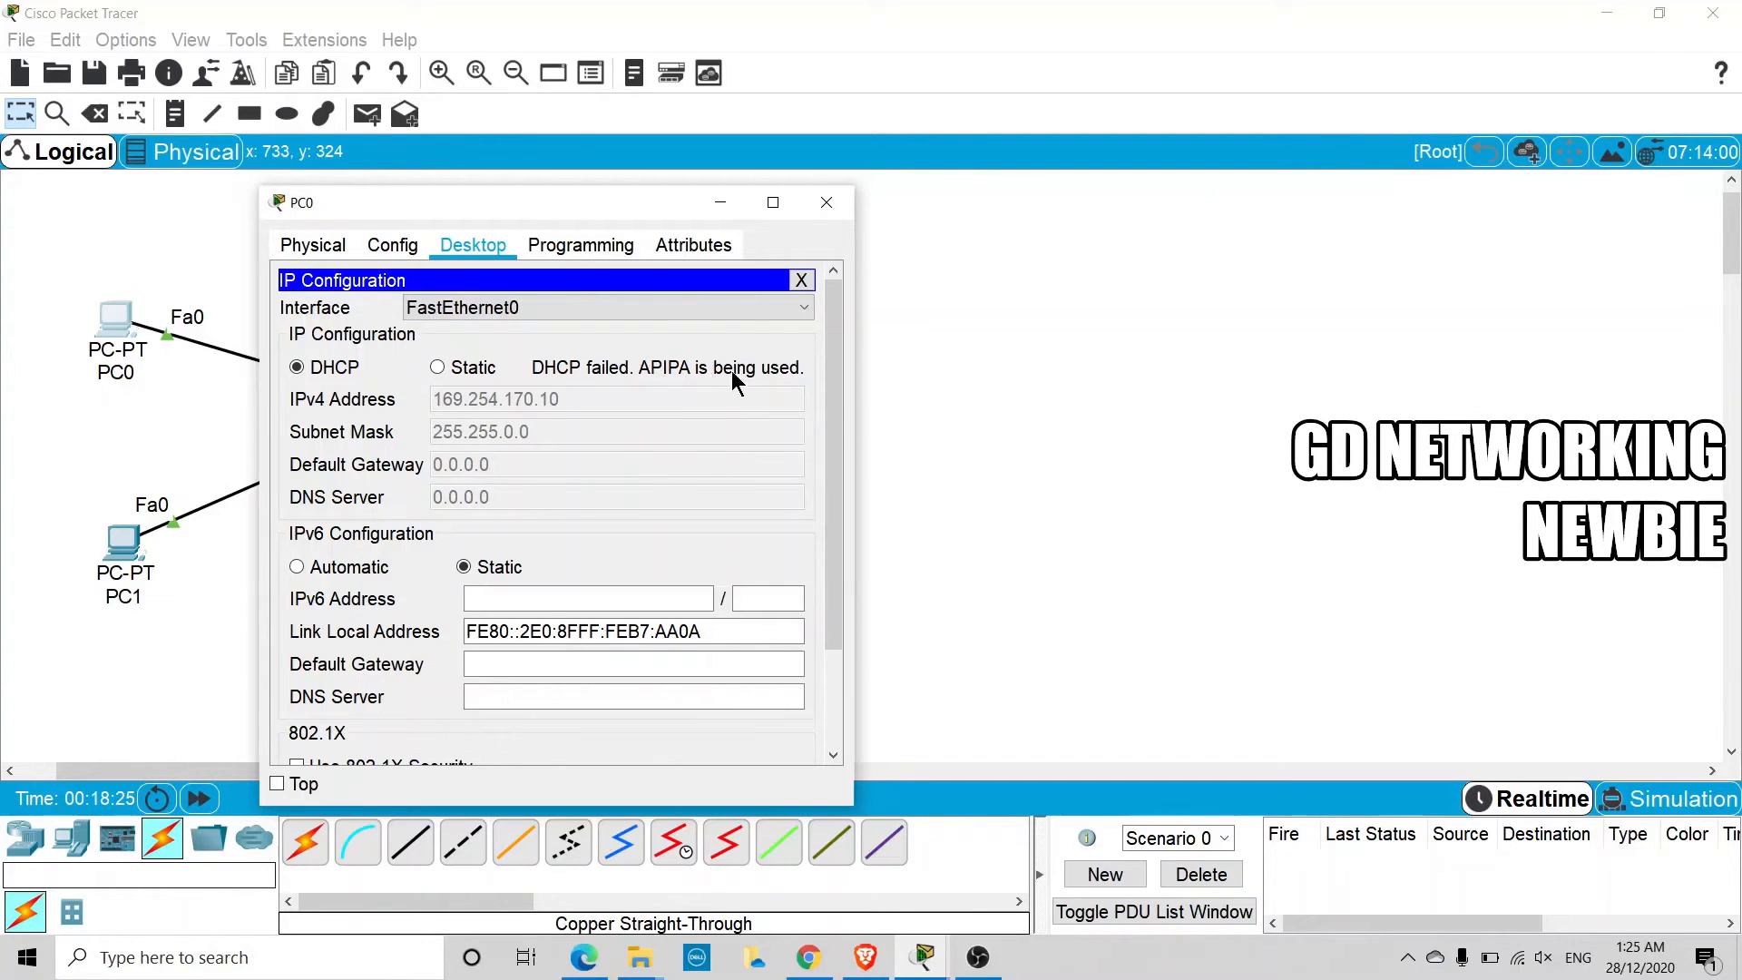
{"action": "left_click", "coordinate": [716, 204]}
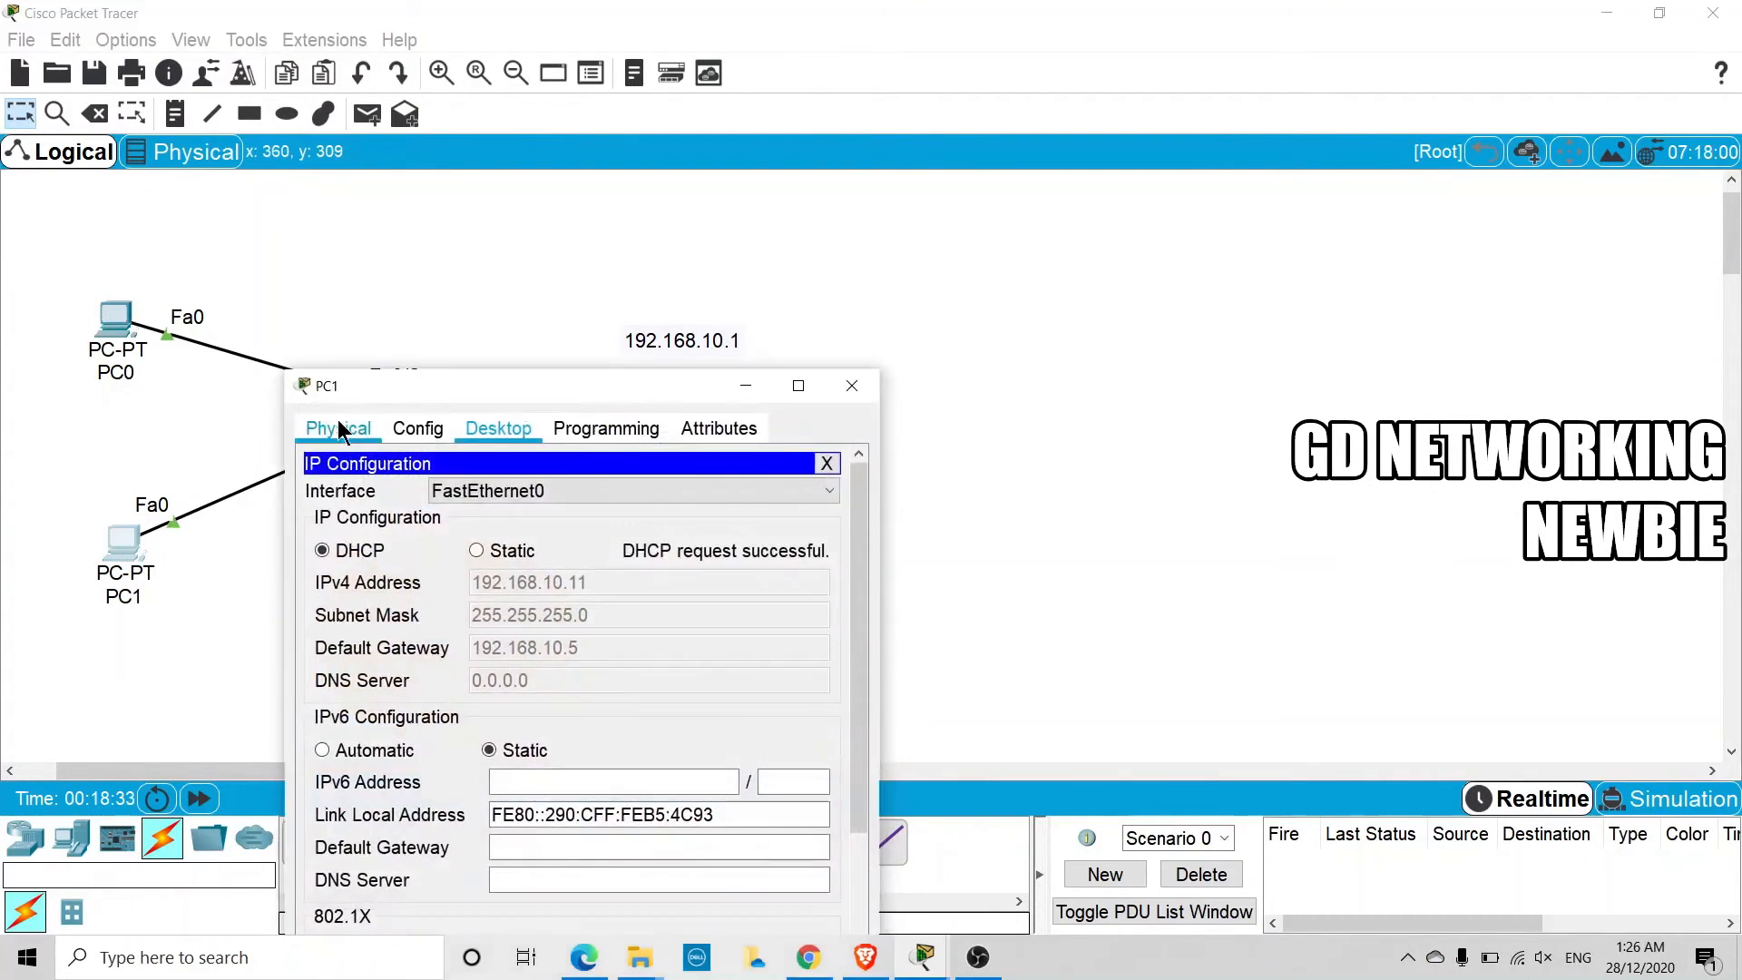
Renew PC1's DHCP address by toggling its IP configuration to static and back to DHCP, and minimize its window
{"action": "left_click", "coordinate": [123, 542]}
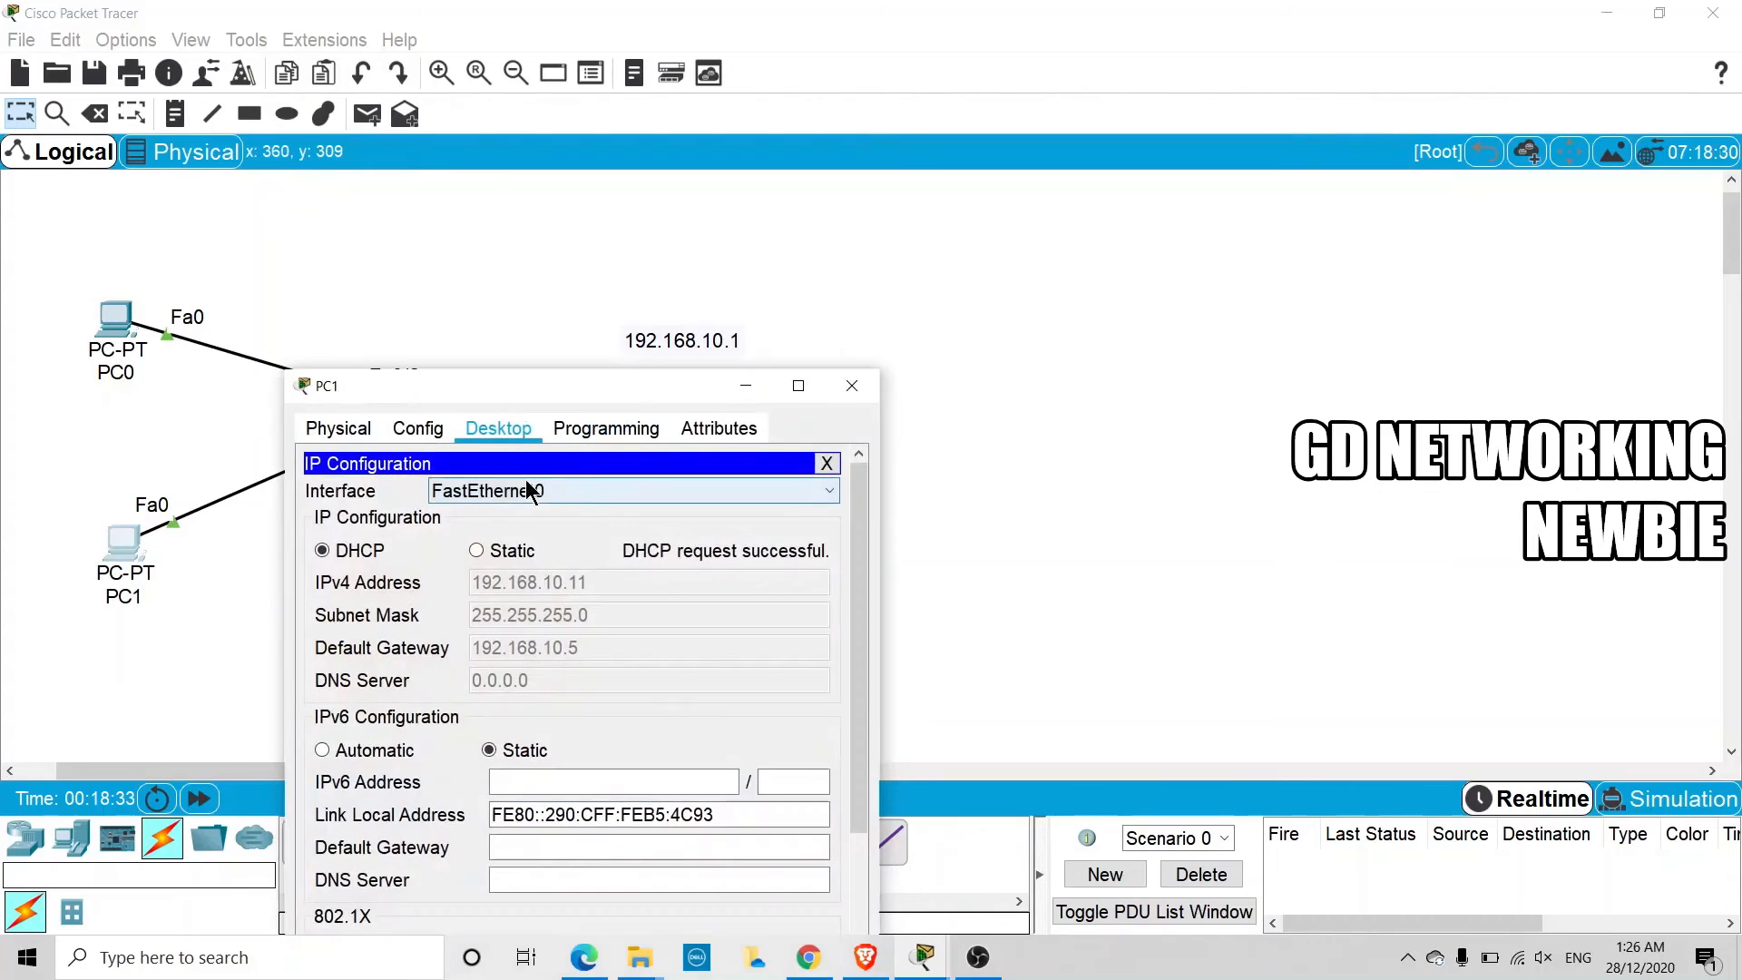
{"action": "left_click", "coordinate": [473, 550]}
{"action": "left_click", "coordinate": [343, 554]}
{"action": "left_click_drag", "start_coordinate": [464, 395], "coordinate": [427, 302]}
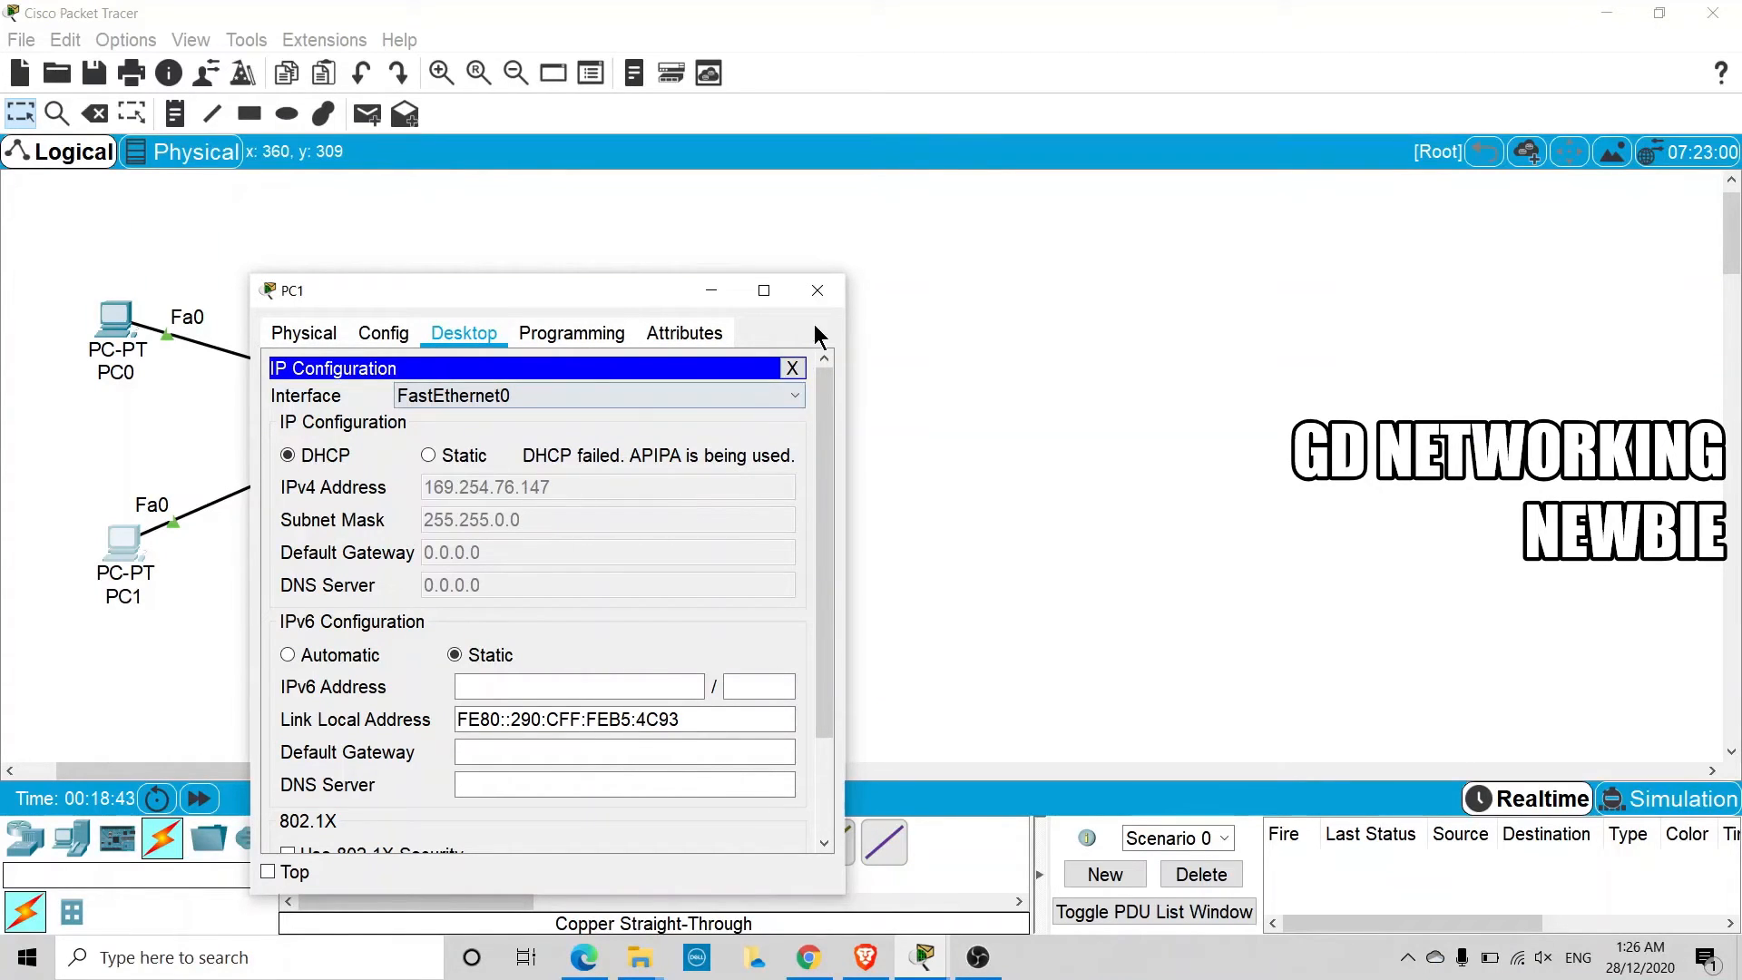
{"action": "left_click", "coordinate": [711, 290]}
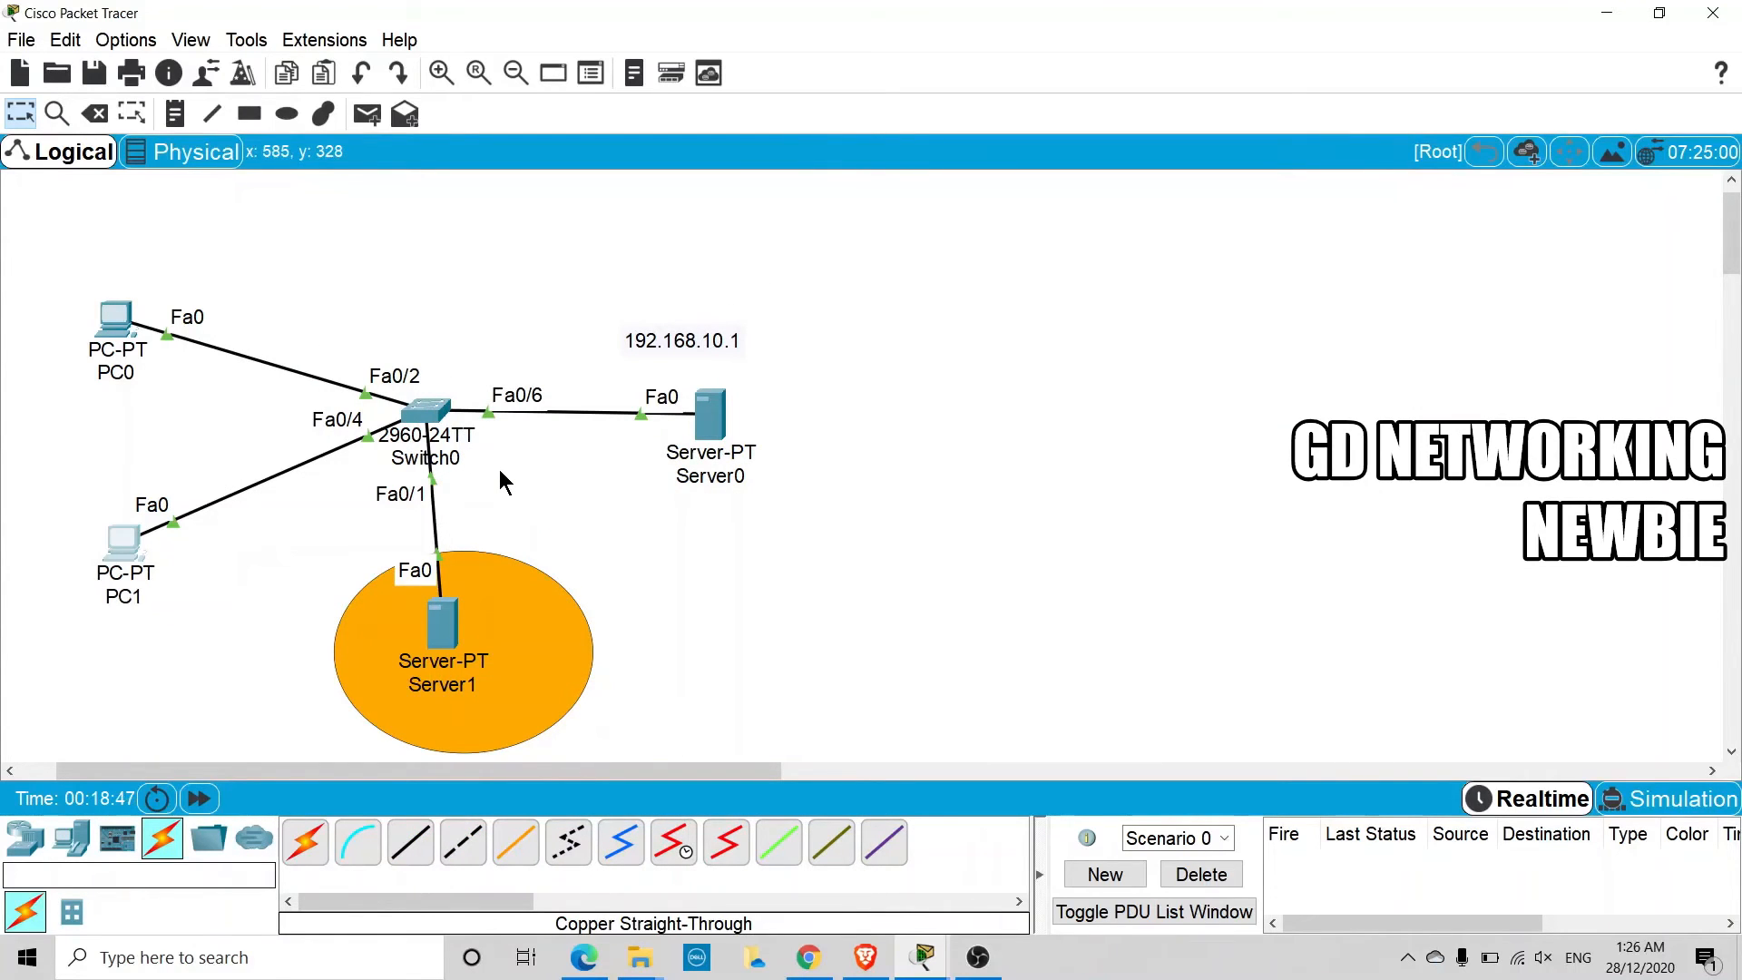
Leave configuration mode on Switch0 and display its DHCP snooping status with the command show ip dhcp snooping
{"action": "left_click", "coordinate": [427, 410]}
{"action": "left_click", "coordinate": [591, 624]}
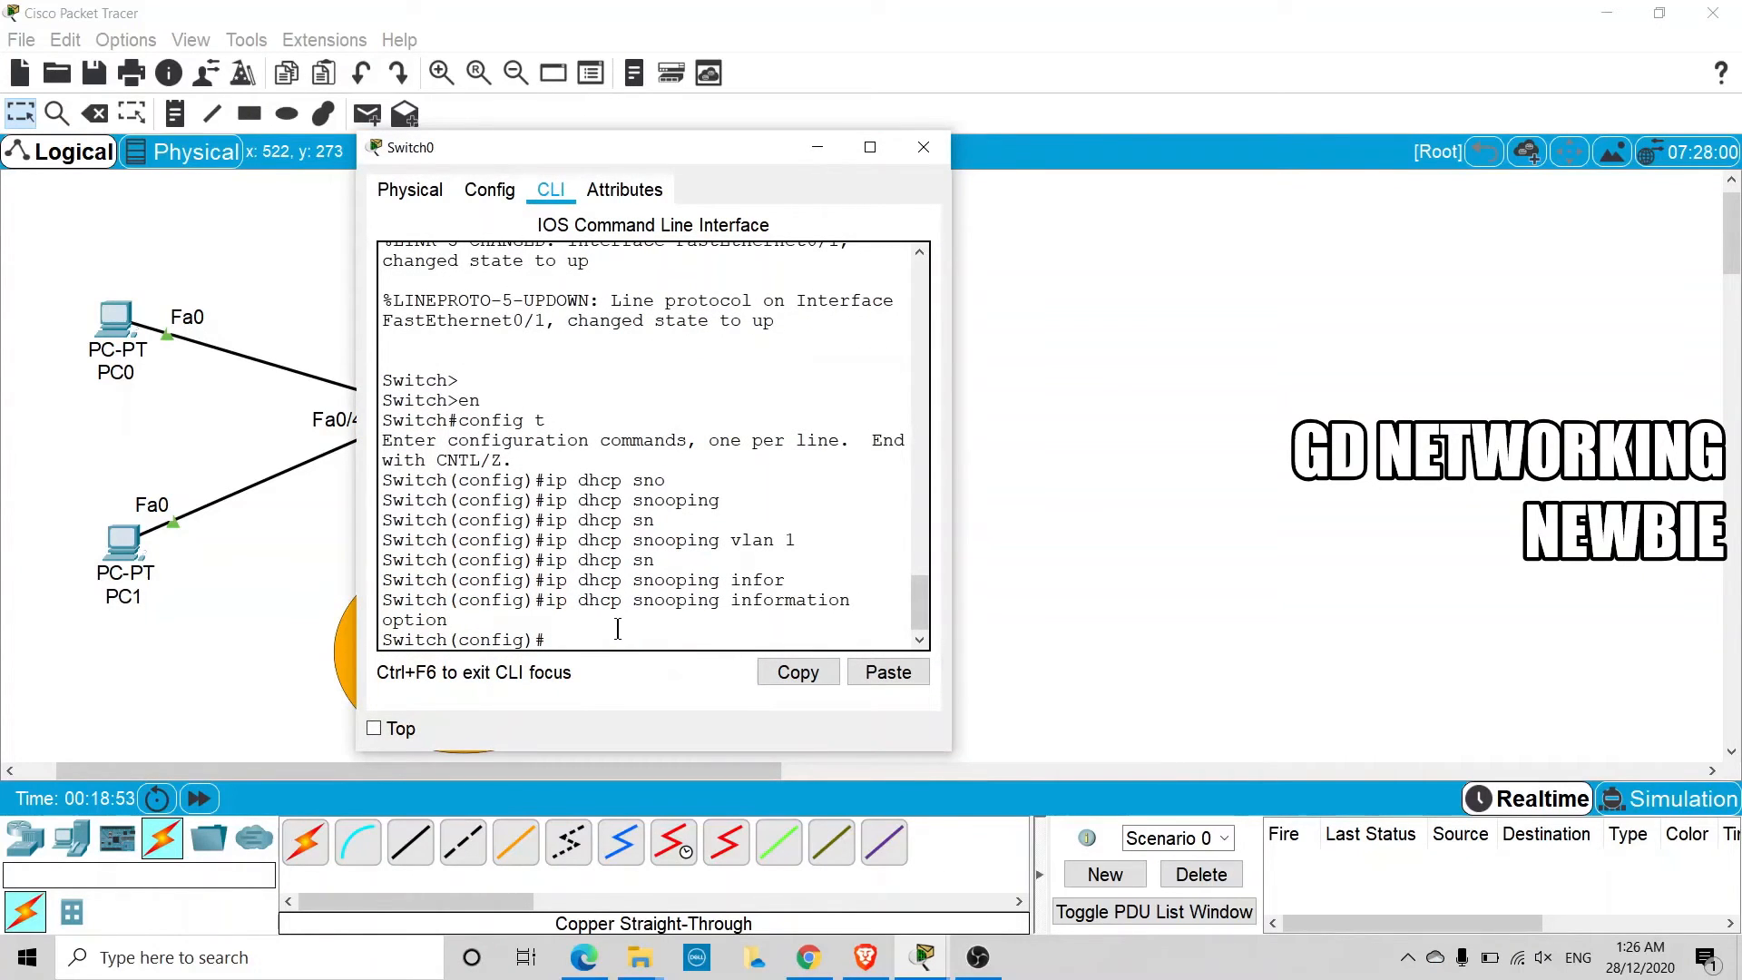
{"action": "key", "text": "ctrl+z"}
{"action": "key", "text": "Return"}
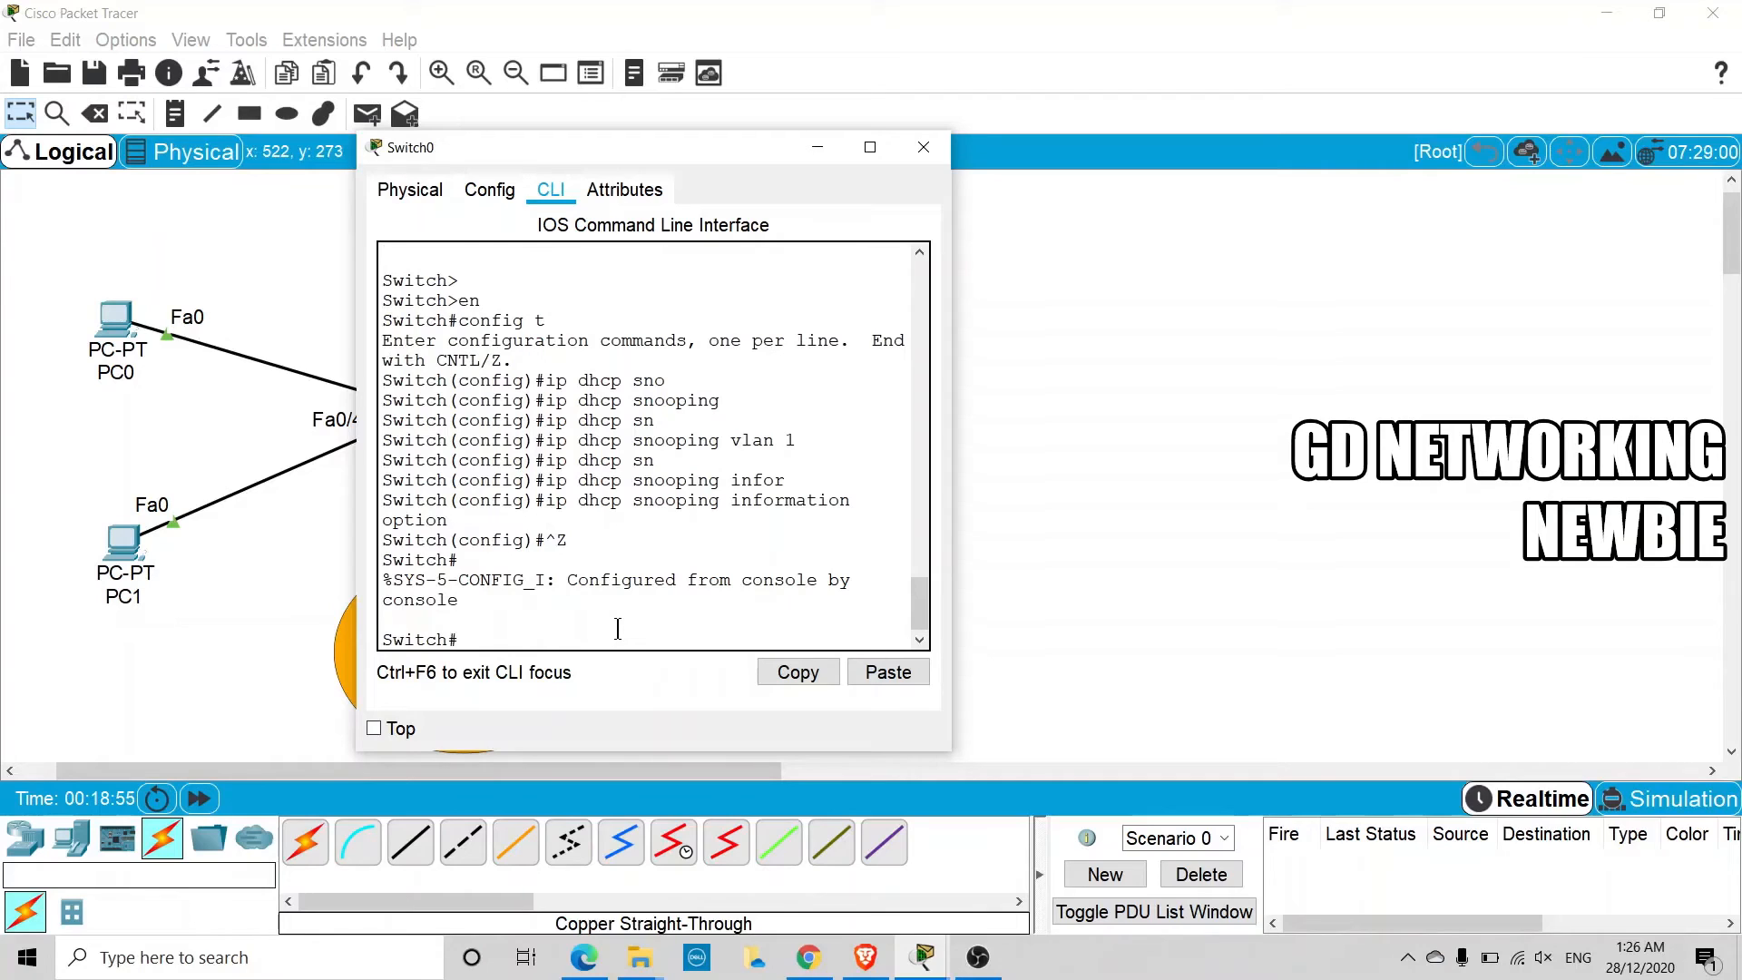
{"action": "type", "text": "show ip dhcp sn"}
{"action": "key", "text": "Tab"}
{"action": "key", "text": "Return"}
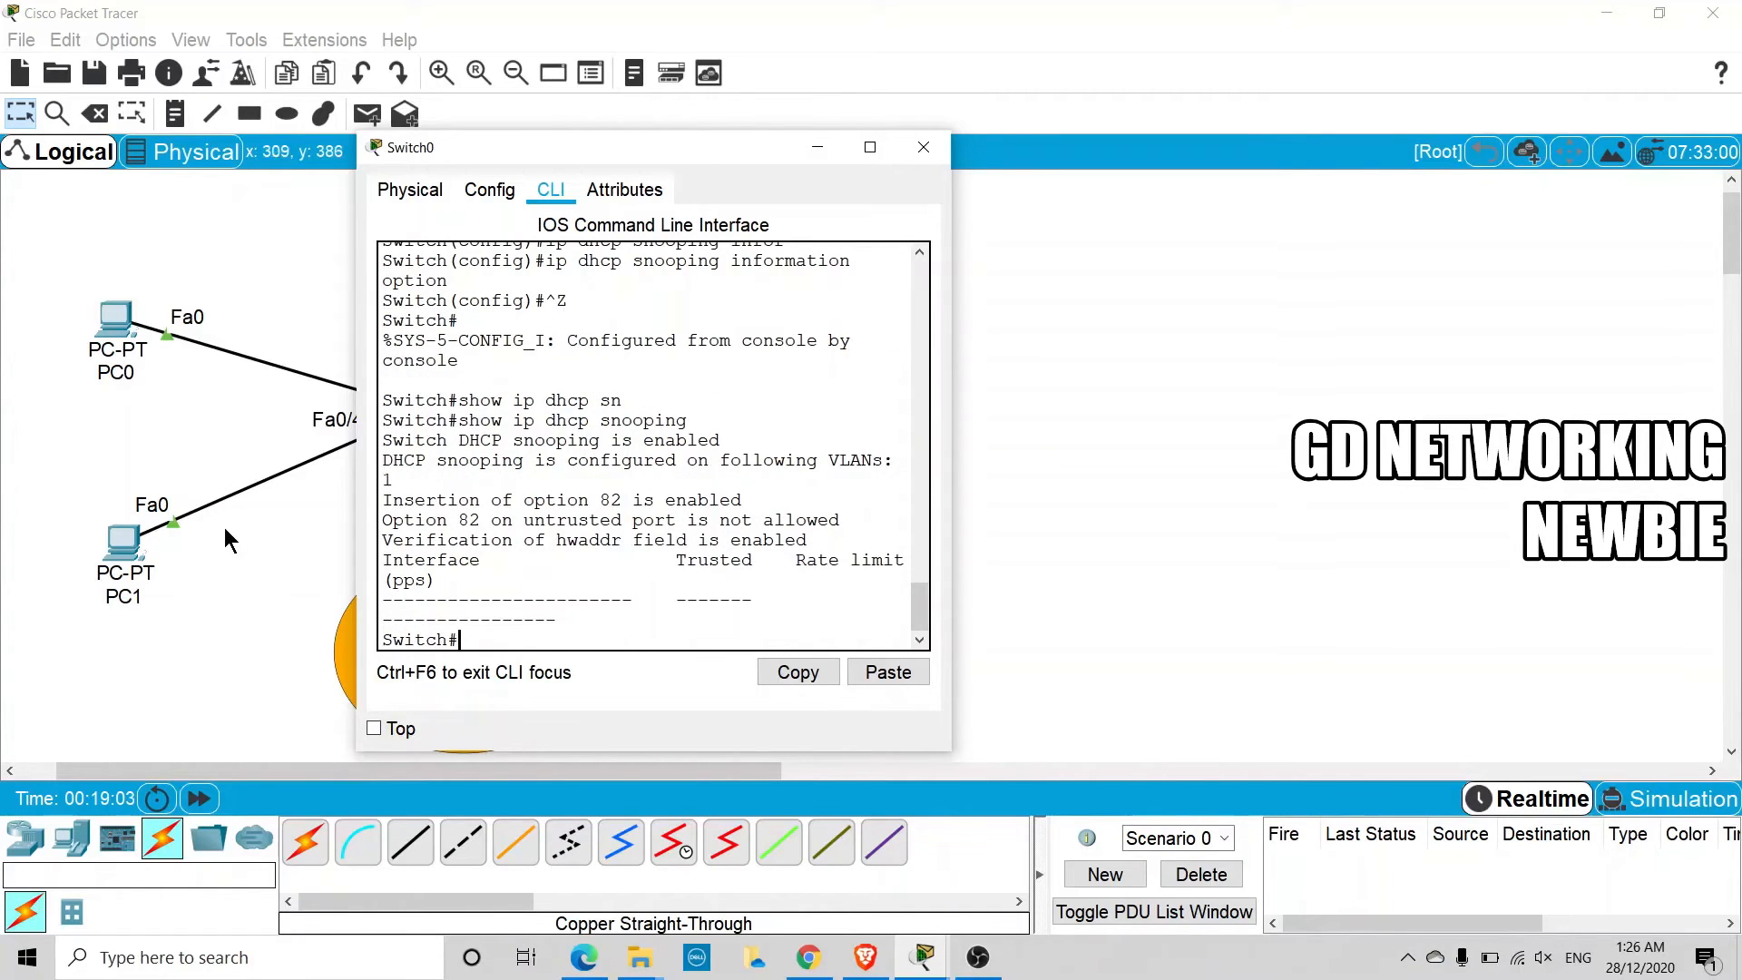
Widen Switch0's window to examine the interface, trusted and rate limit columns of the snooping output, and minimize the window
{"action": "left_click_drag", "start_coordinate": [357, 462], "coordinate": [61, 460]}
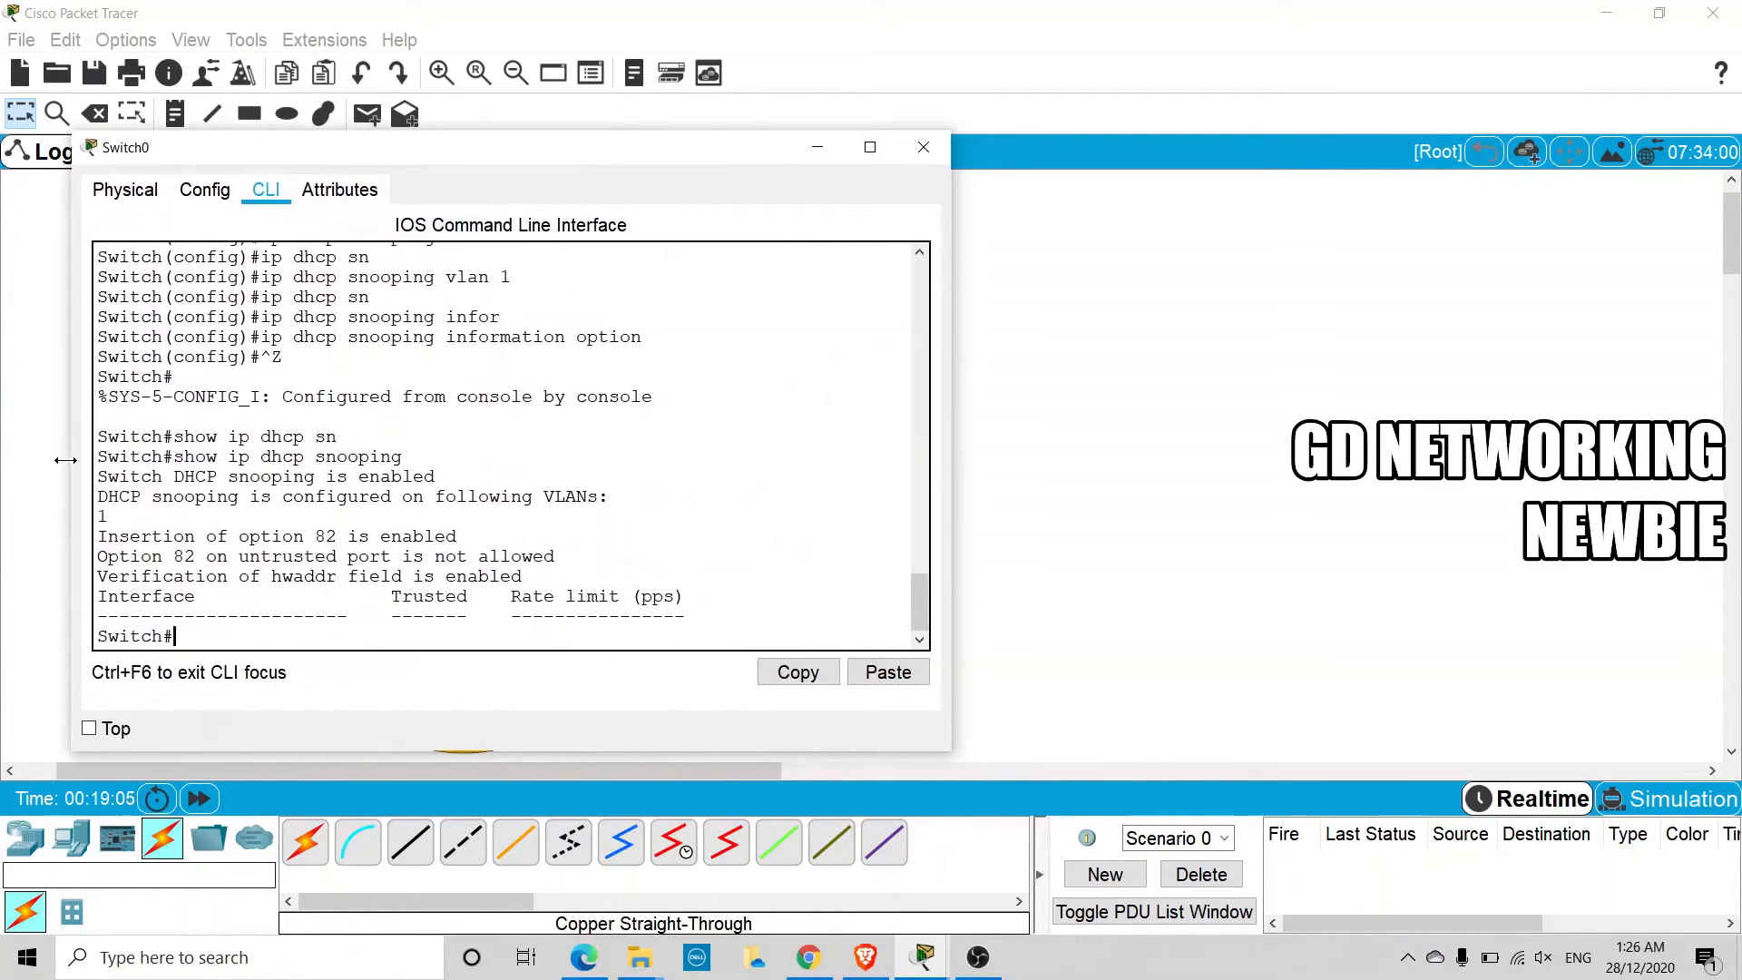
{"action": "left_click_drag", "start_coordinate": [200, 602], "coordinate": [169, 601]}
{"action": "left_click_drag", "start_coordinate": [380, 602], "coordinate": [687, 598]}
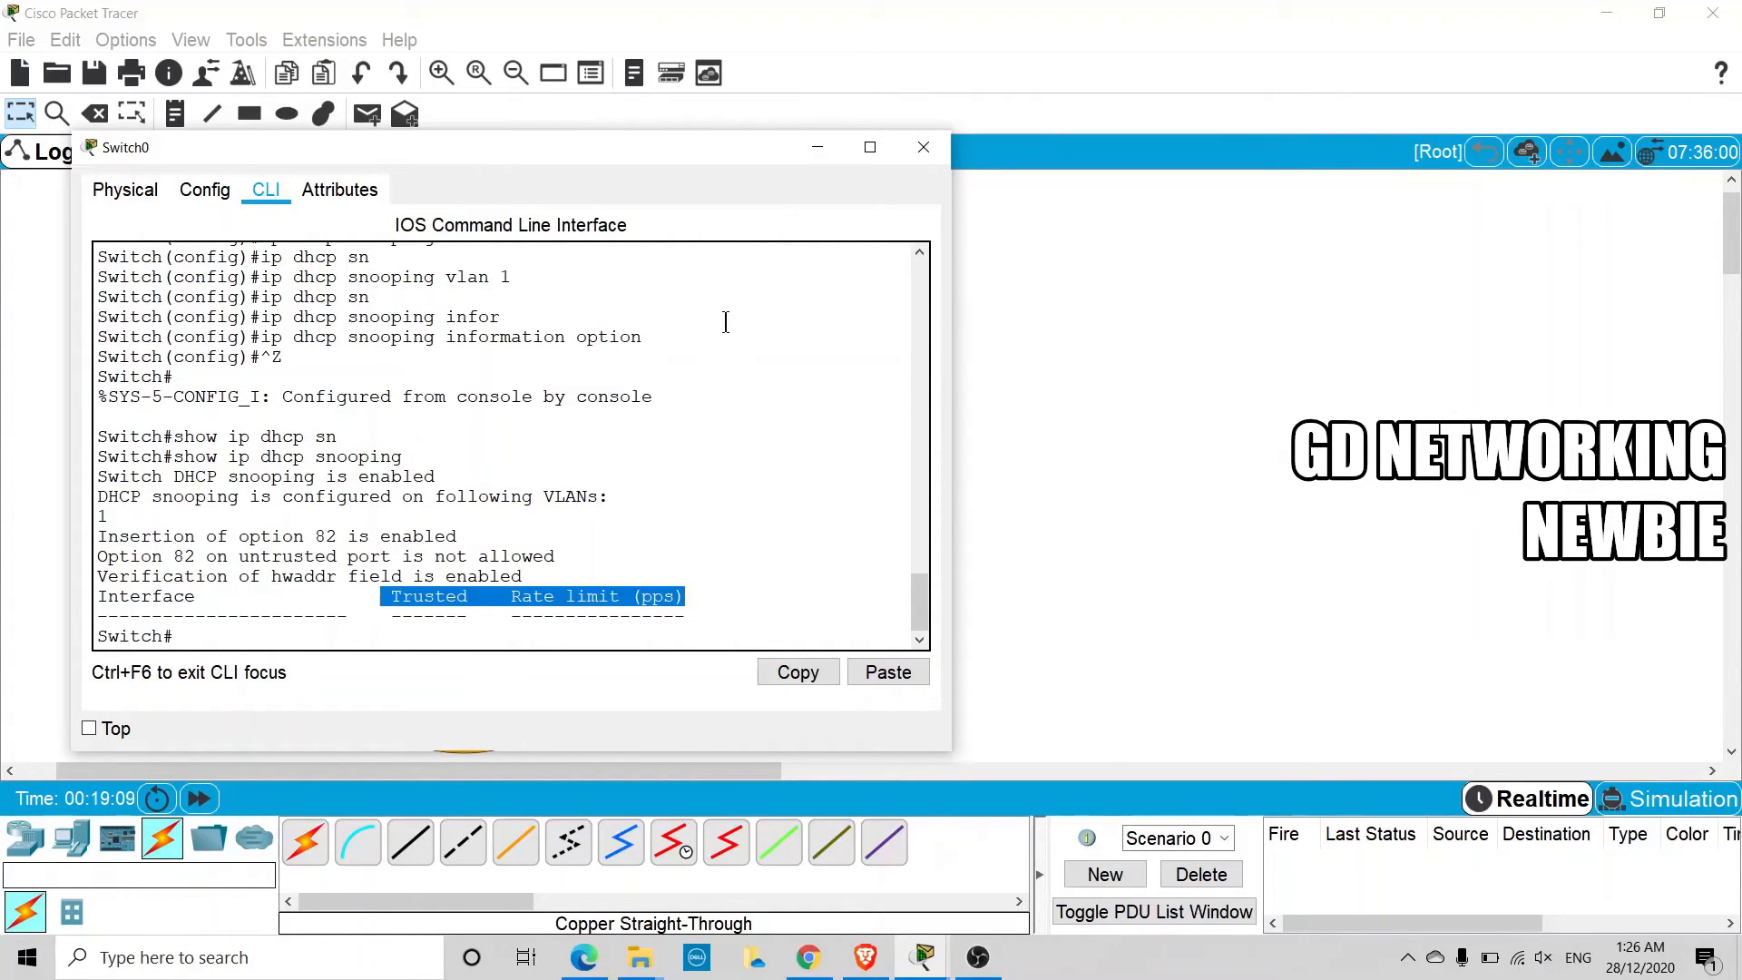
{"action": "left_click", "coordinate": [816, 149]}
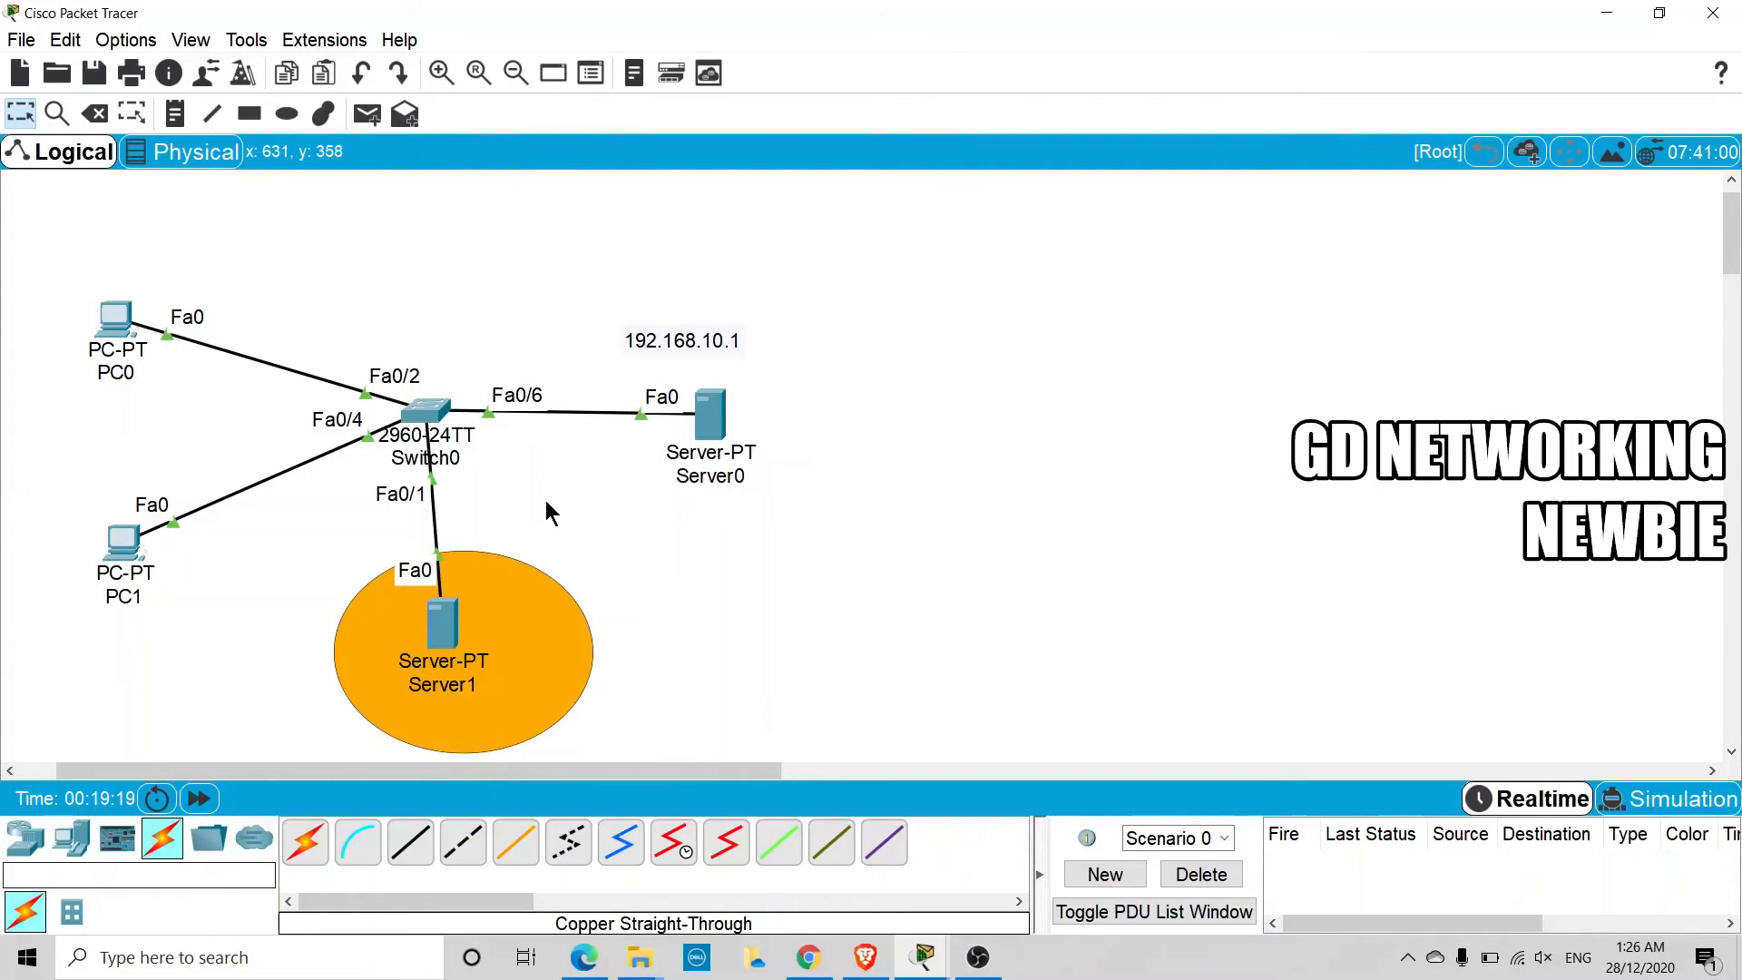
Move Server0 slightly farther from Switch0, and enter global configuration mode on Switch0 with config t
{"action": "left_click_drag", "start_coordinate": [716, 426], "coordinate": [758, 423]}
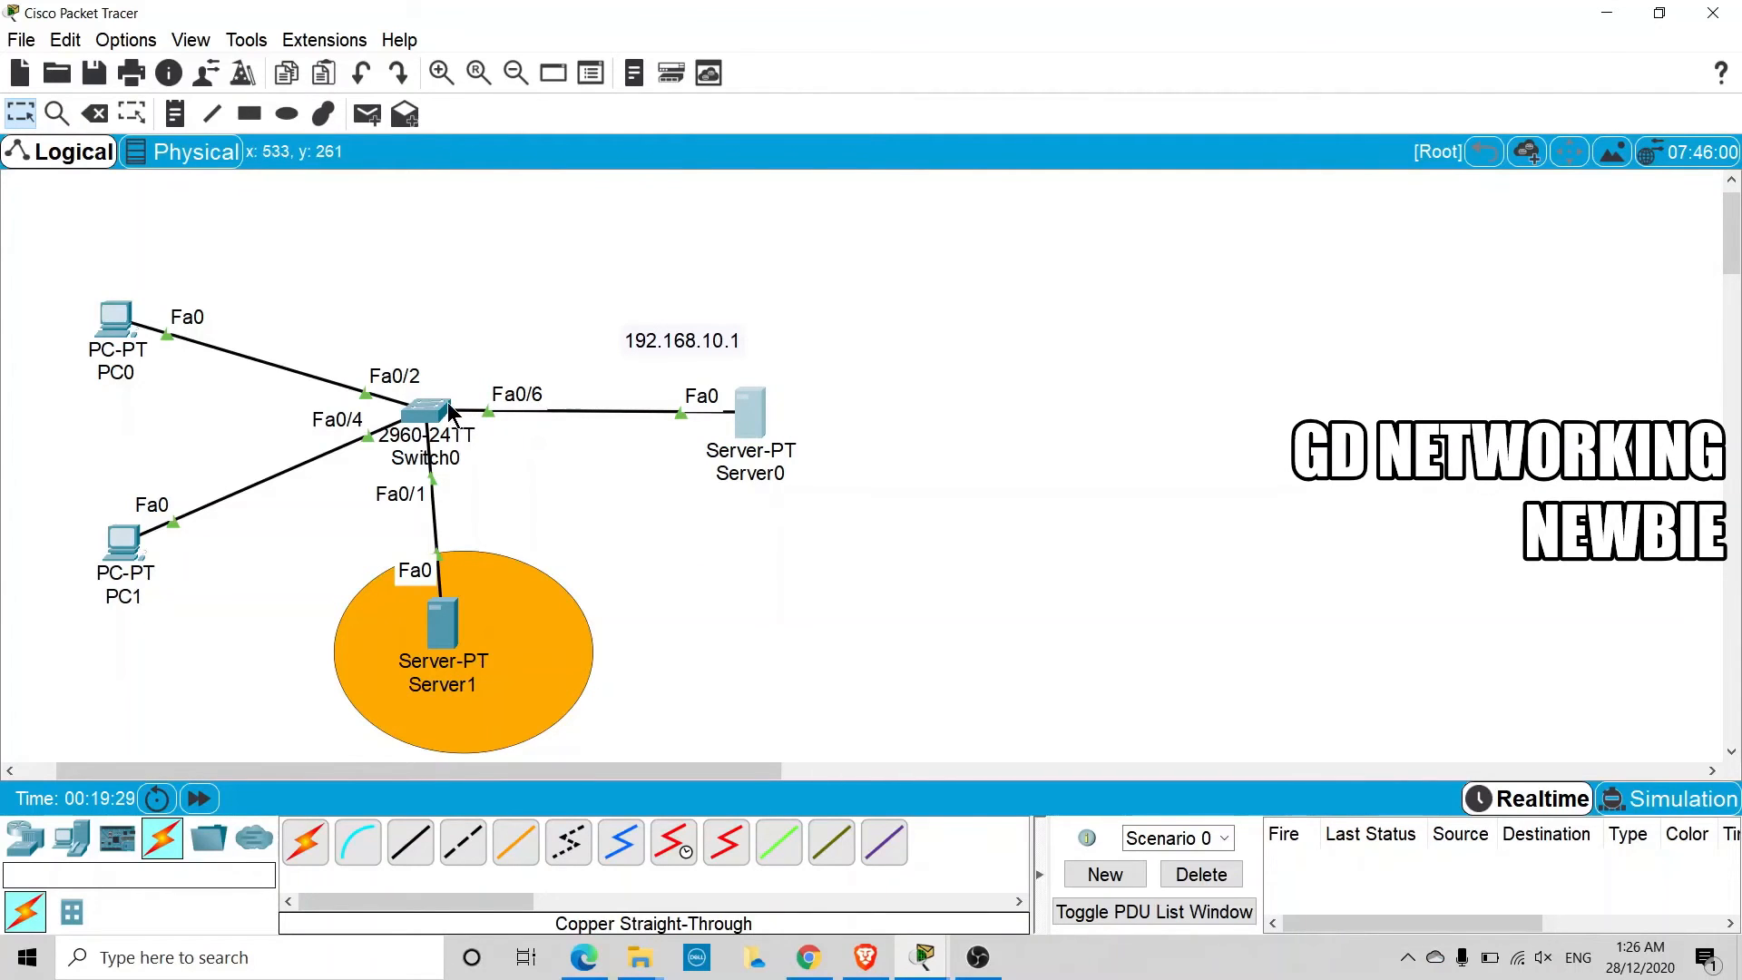
{"action": "mouse_move", "coordinate": [451, 419]}
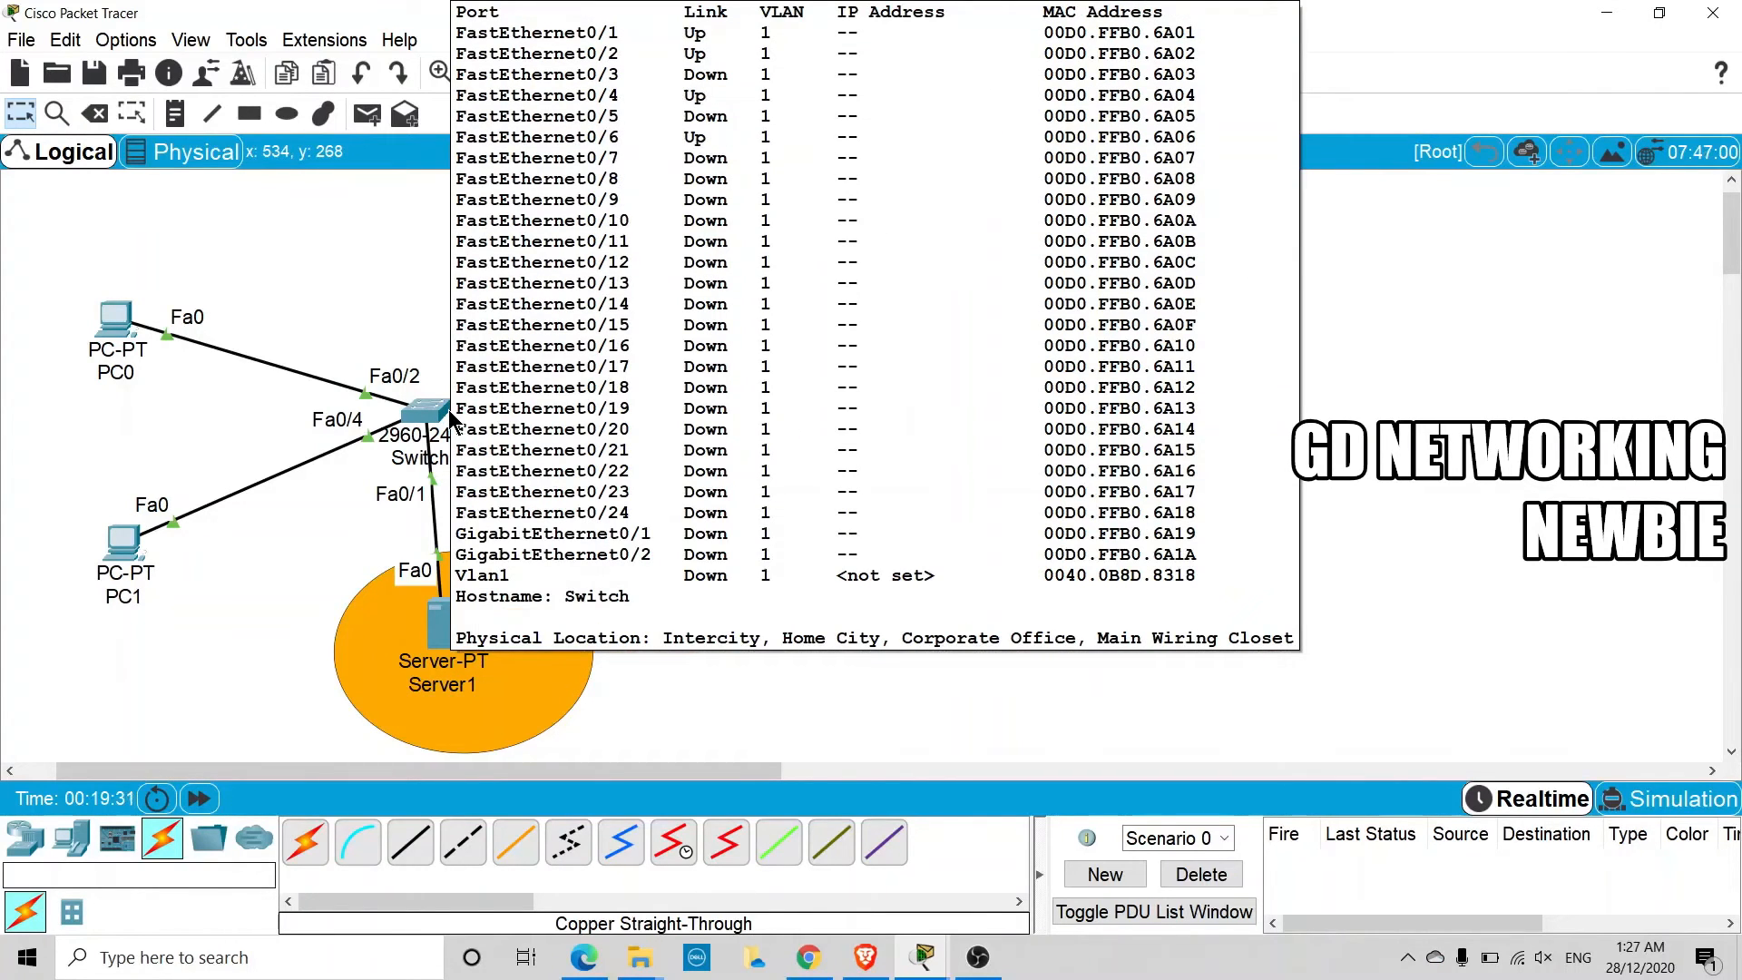
{"action": "left_click", "coordinate": [437, 411]}
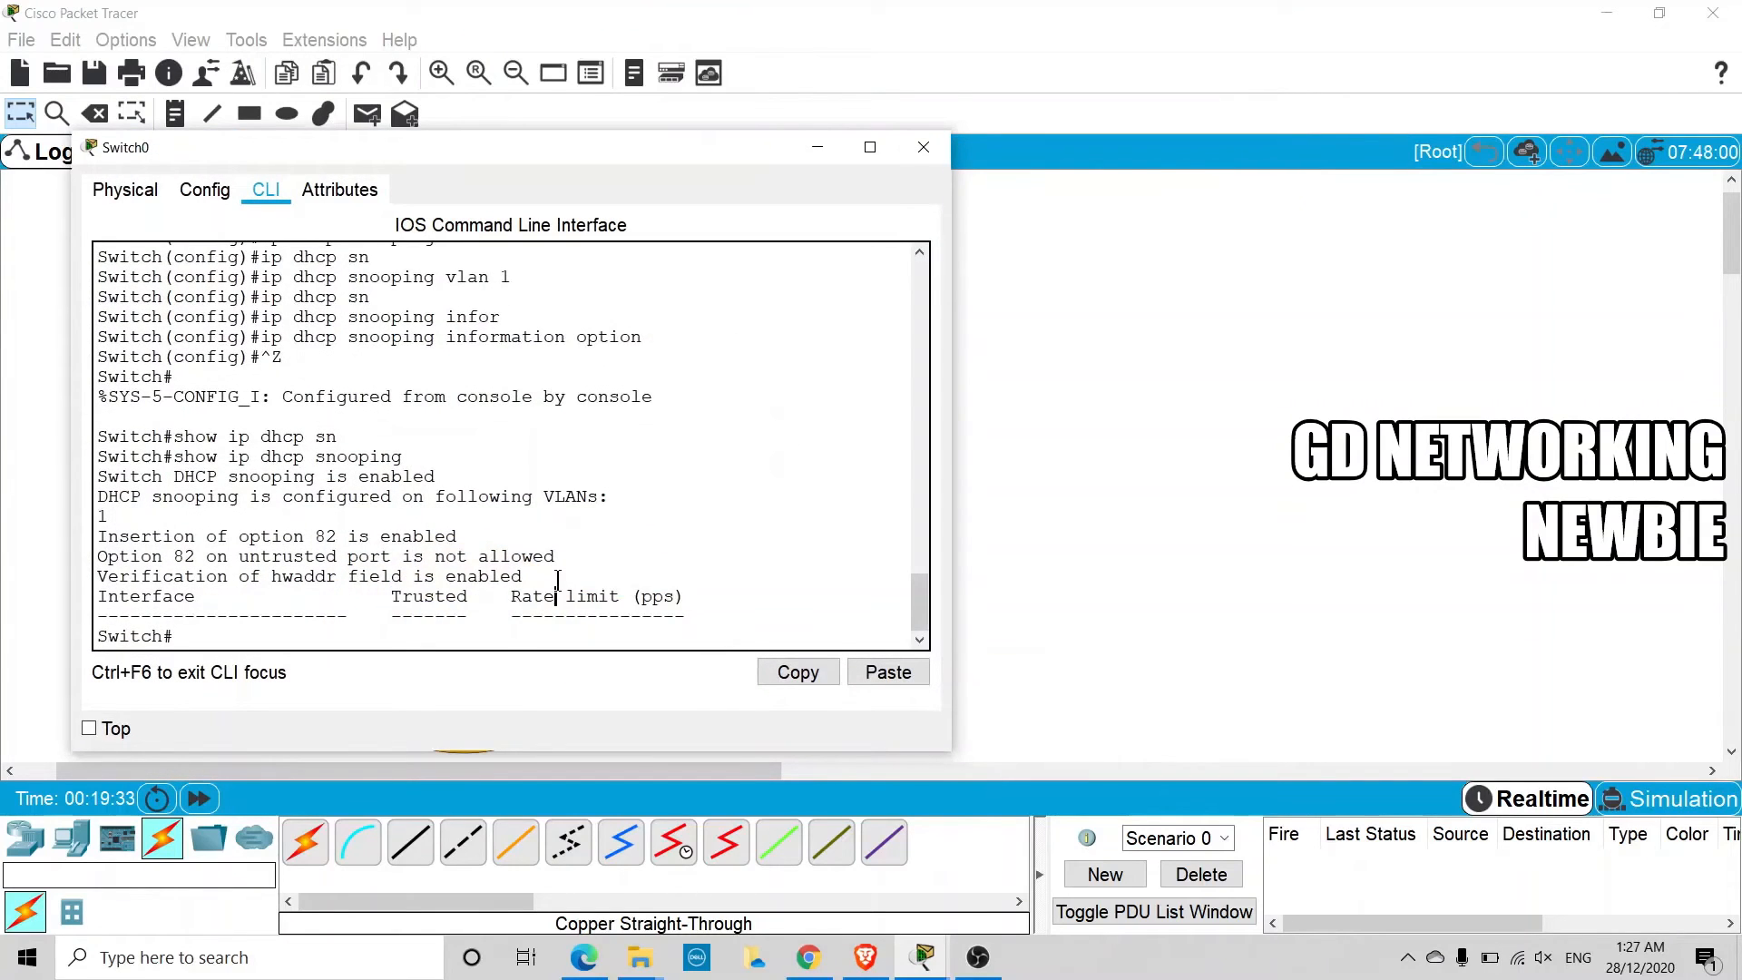
{"action": "key", "text": "Return"}
{"action": "key", "text": "Return"}
{"action": "key", "text": "Return"}
{"action": "type", "text": "config"}
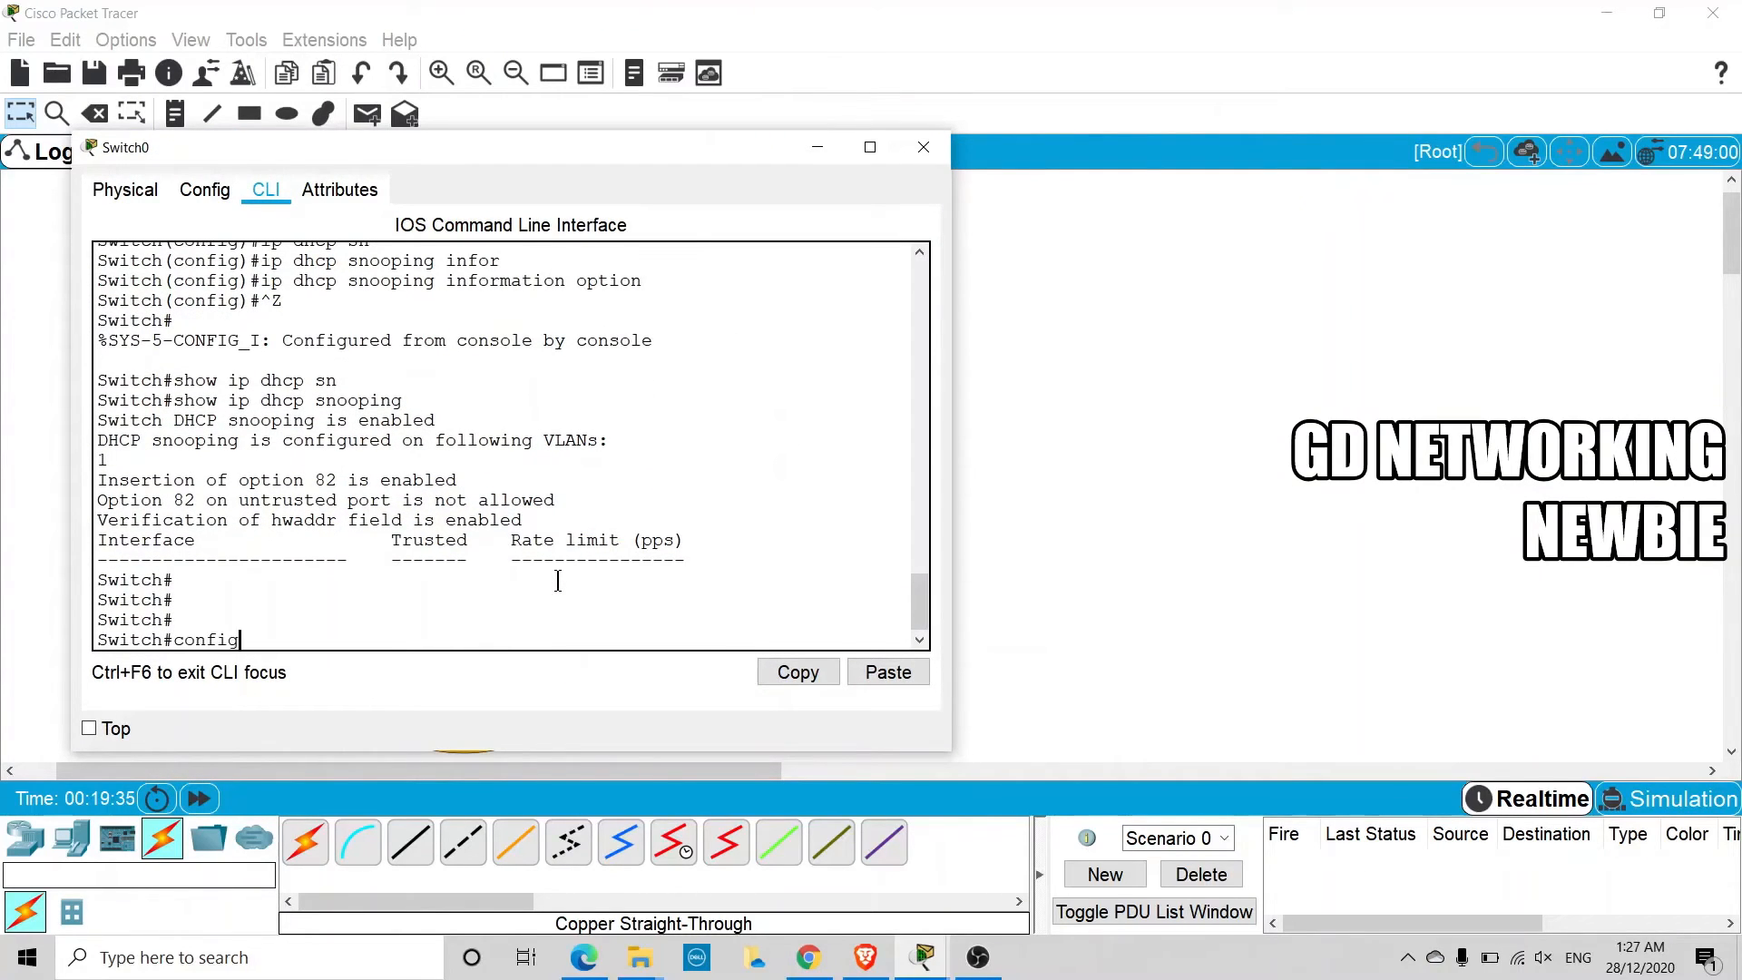
{"action": "type", "text": " t"}
{"action": "key", "text": "Return"}
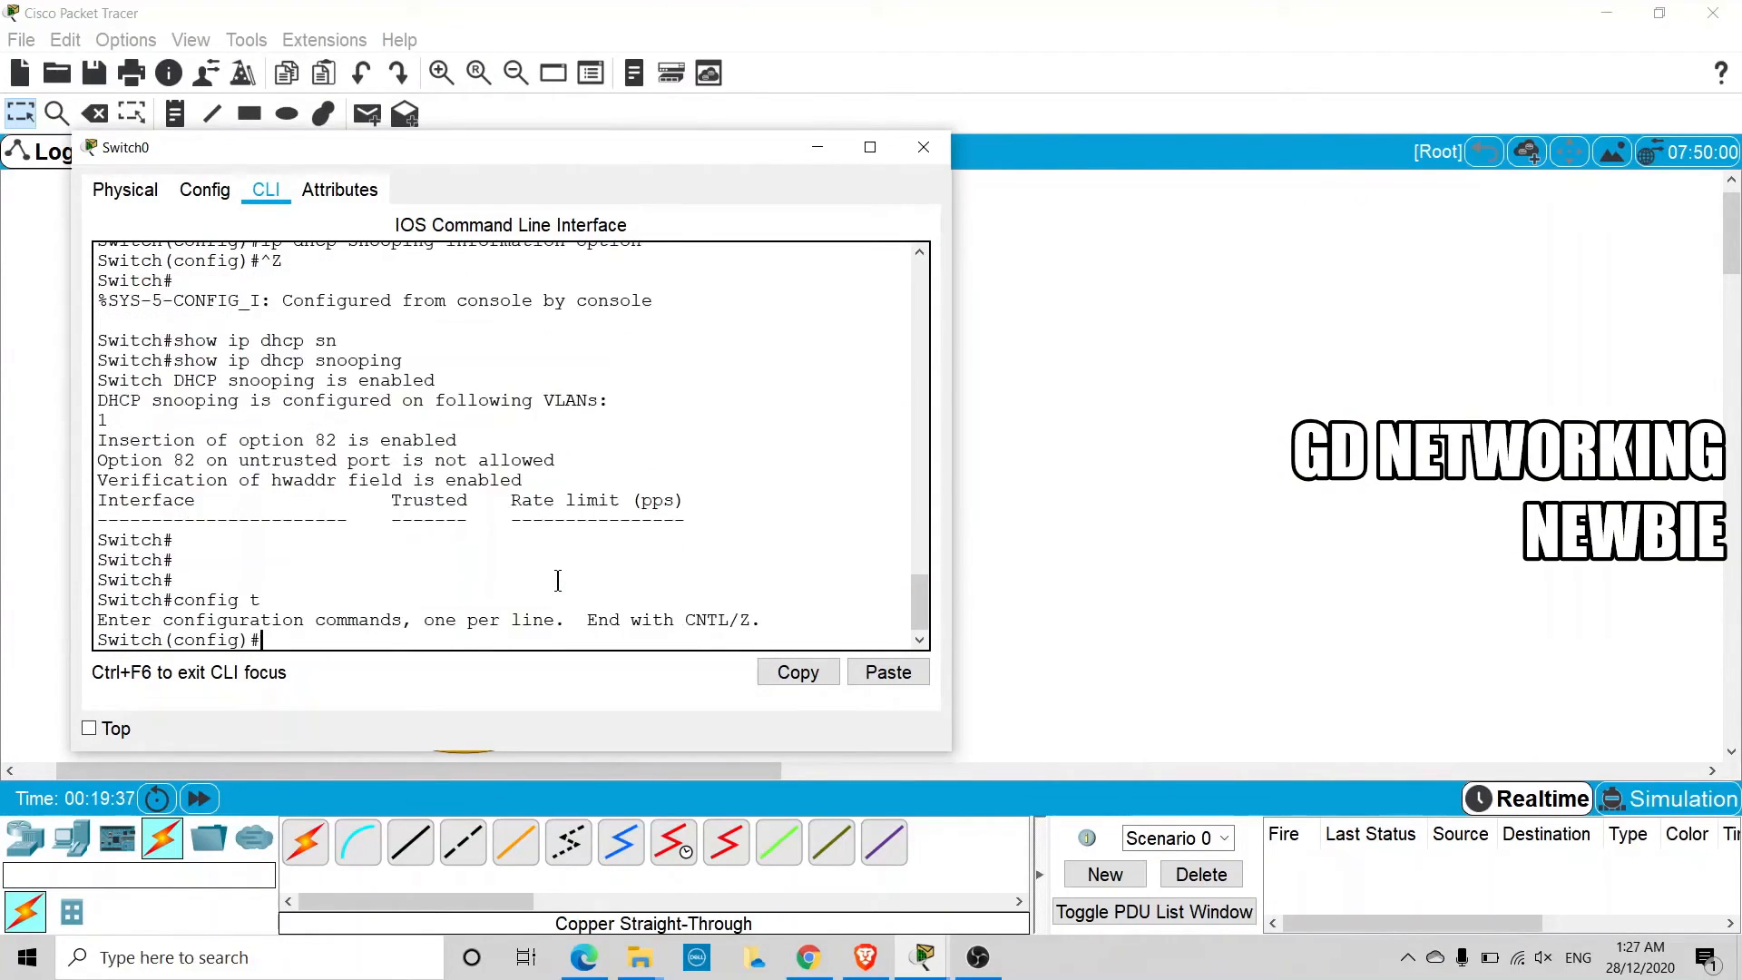
Enter the configuration of Switch0's port to Server0 with the command interface fa0/6
{"action": "type", "text": "inter"}
{"action": "key", "text": "Tab"}
{"action": "type", "text": "fa"}
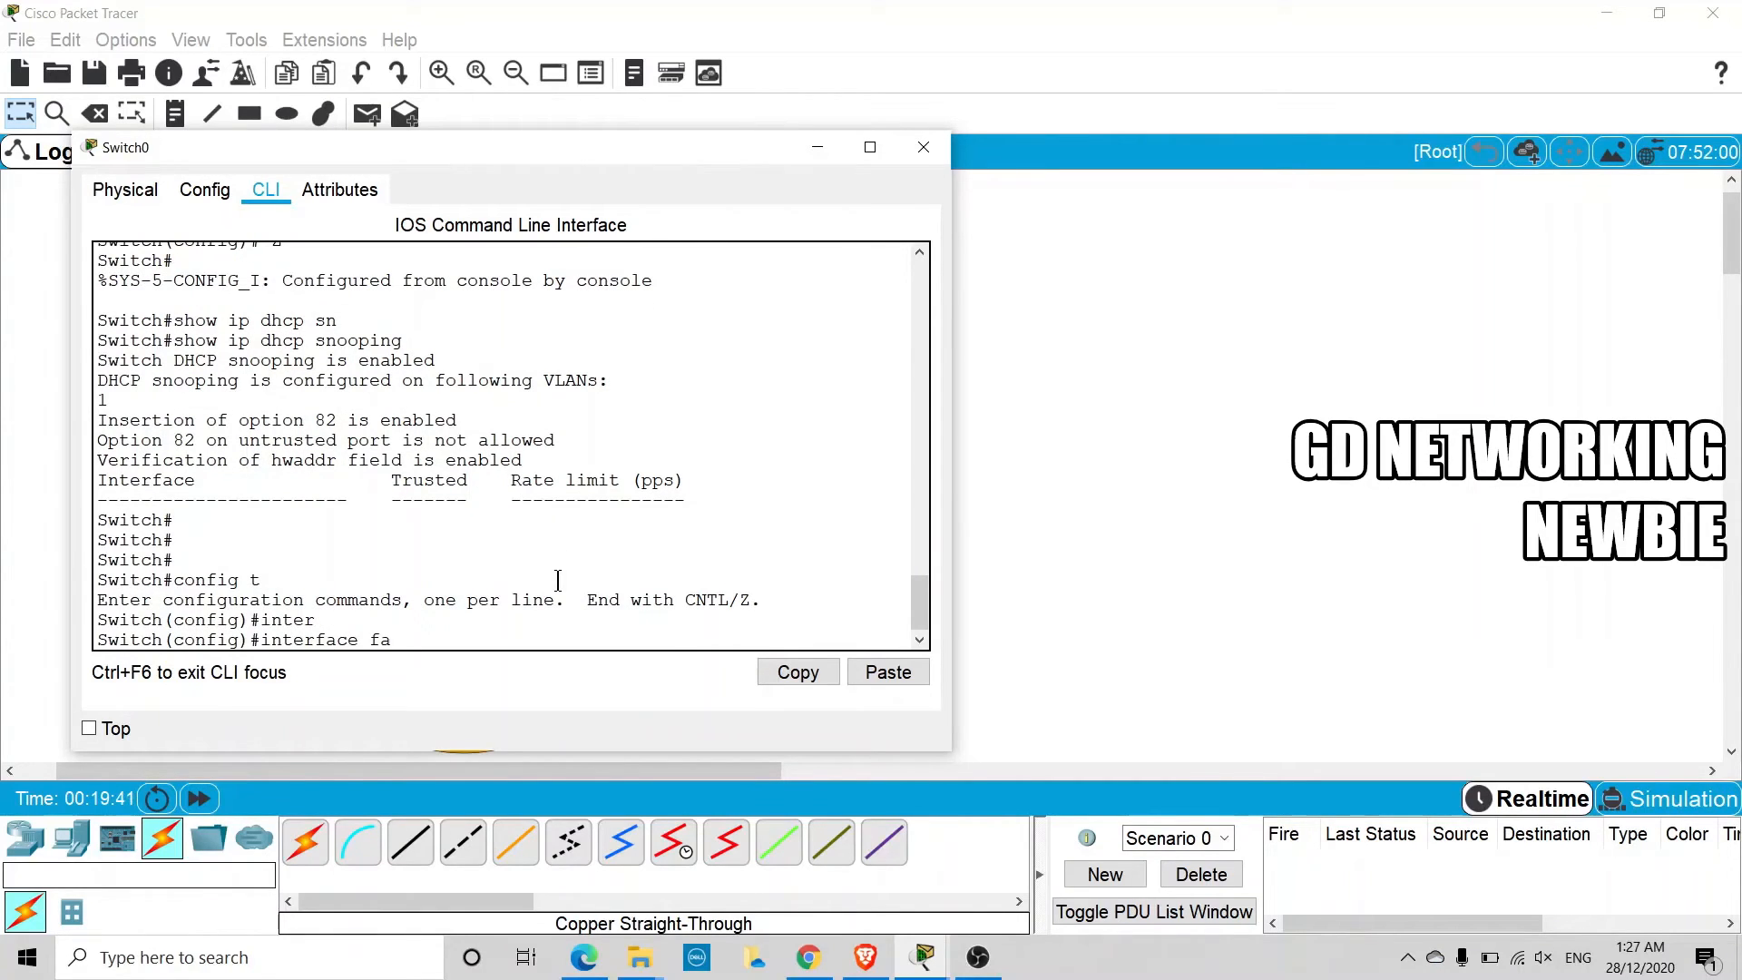
{"action": "type", "text": "0/6"}
{"action": "key", "text": "Return"}
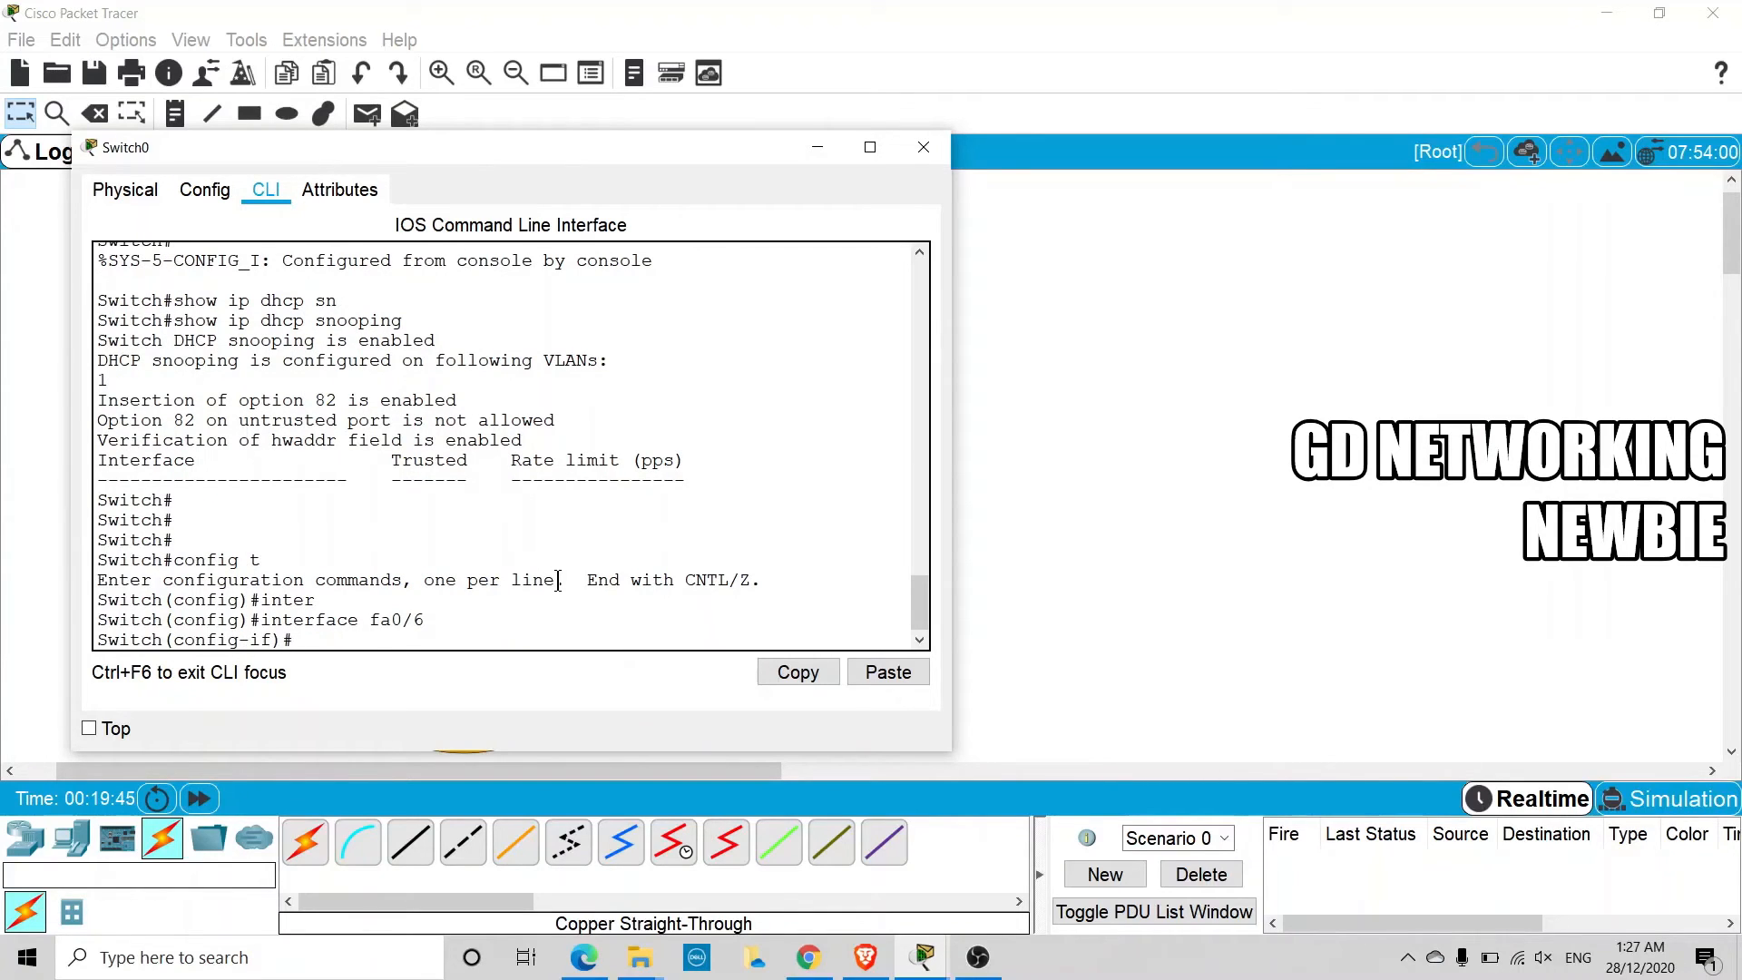
Mark interface fa0/6 as trusted with the command ip dhcp snooping trust, and close the switch window
{"action": "type", "text": "ip dhcp sn"}
{"action": "key", "text": "Tab"}
{"action": "type", "text": "t"}
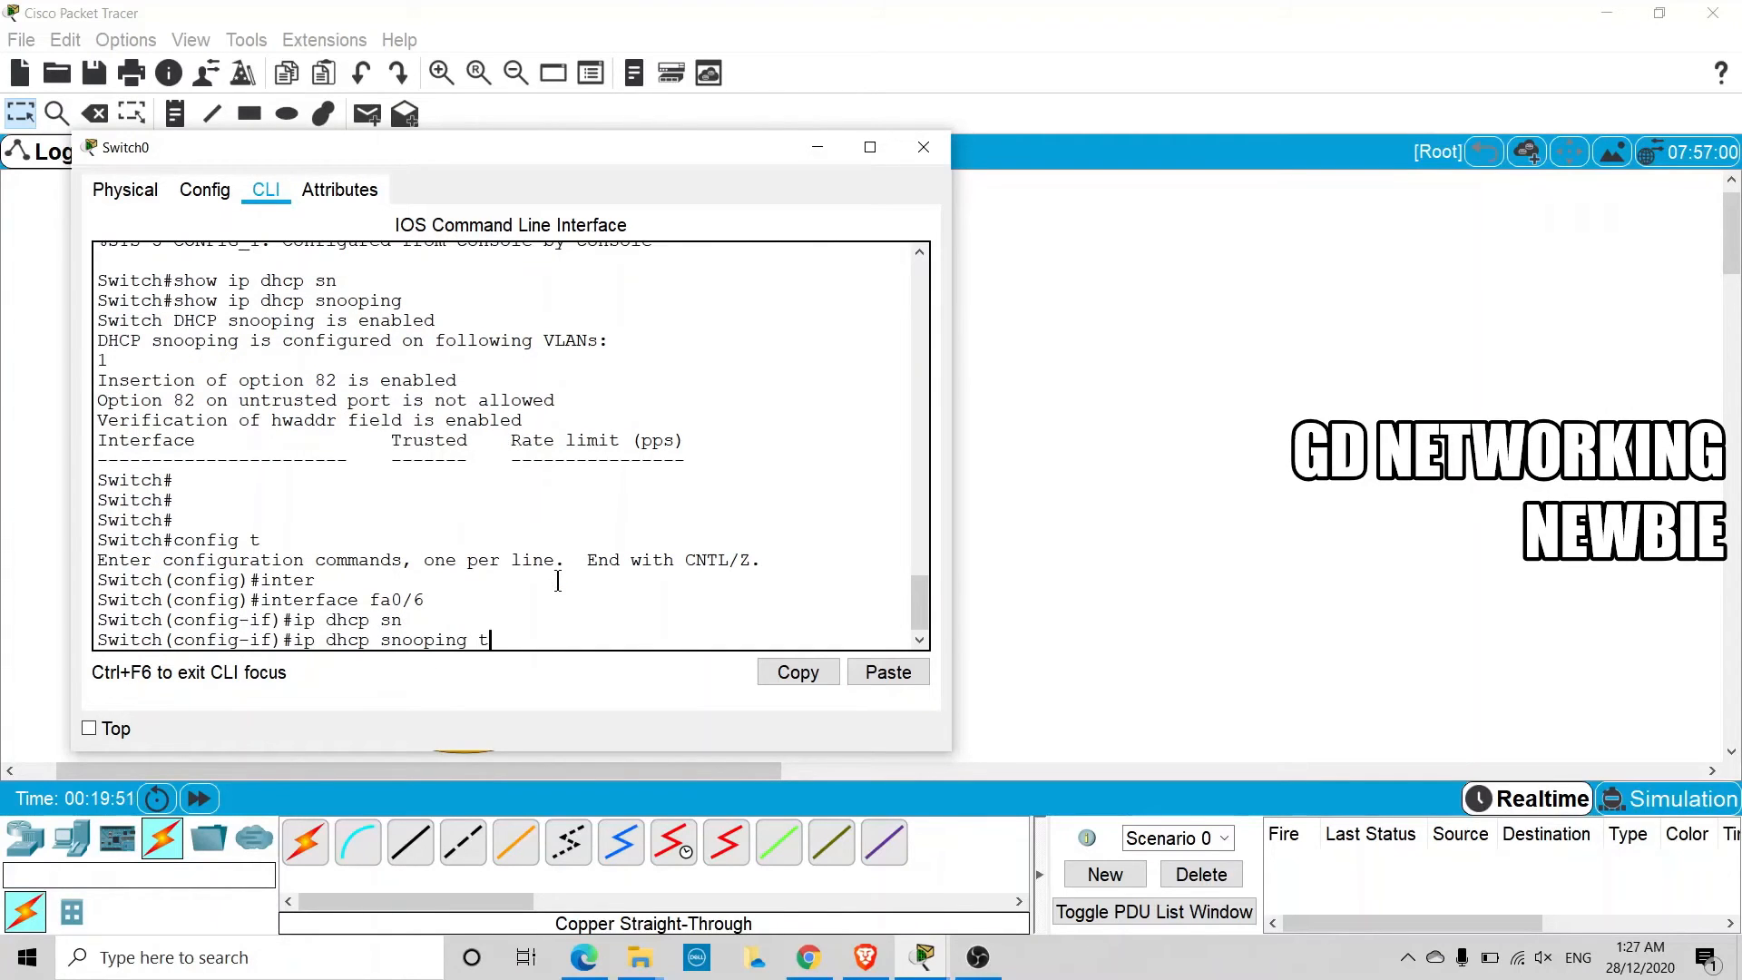
{"action": "type", "text": "rust"}
{"action": "key", "text": "Return"}
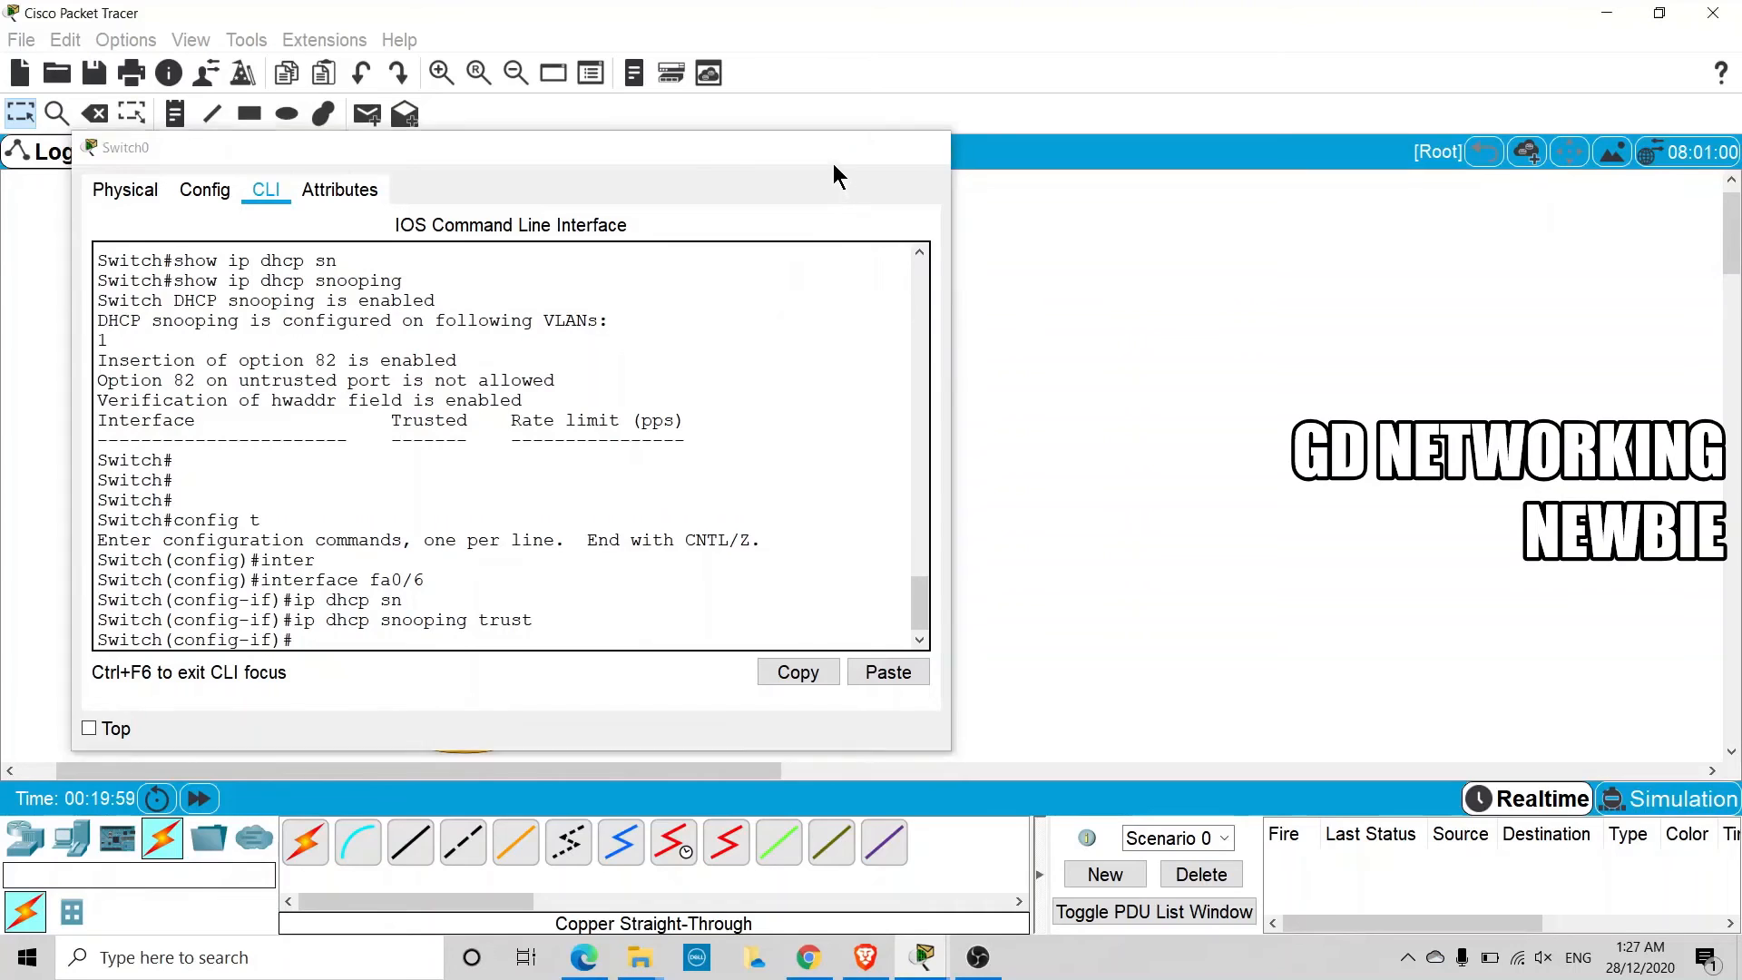
{"action": "left_click", "coordinate": [923, 147]}
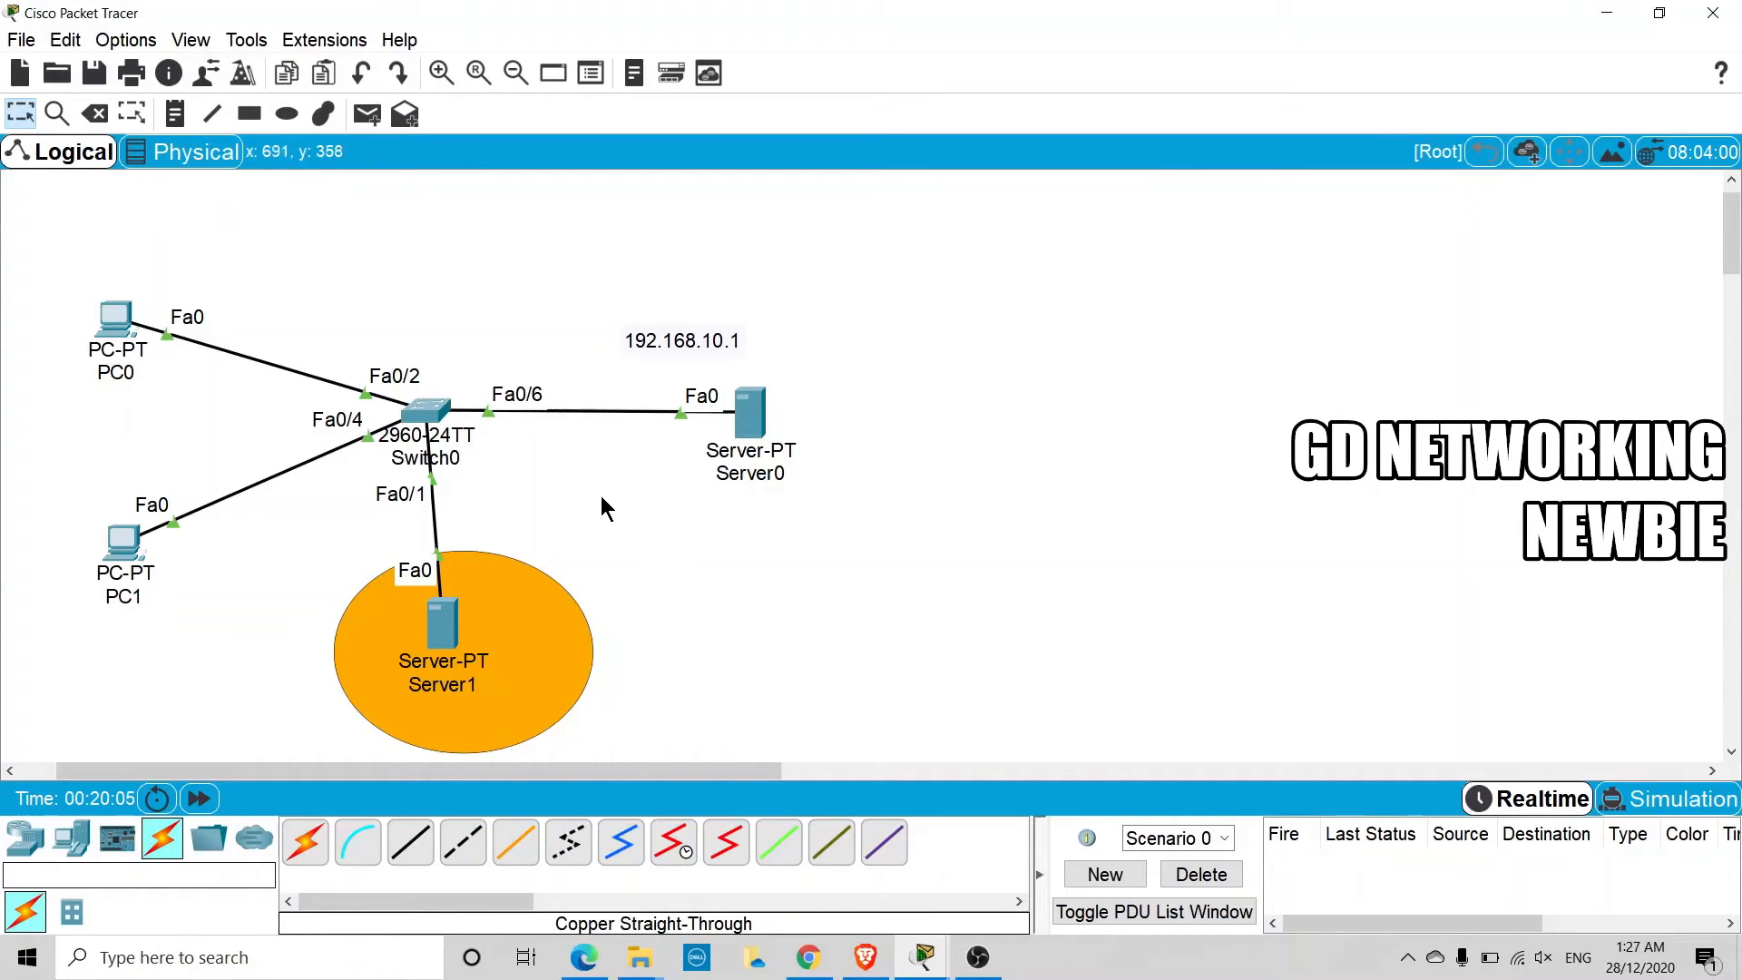
Fast-forward the simulation time, renew PC0's DHCP address by switching to static and back to DHCP, and close its window
{"action": "left_click", "coordinate": [220, 802]}
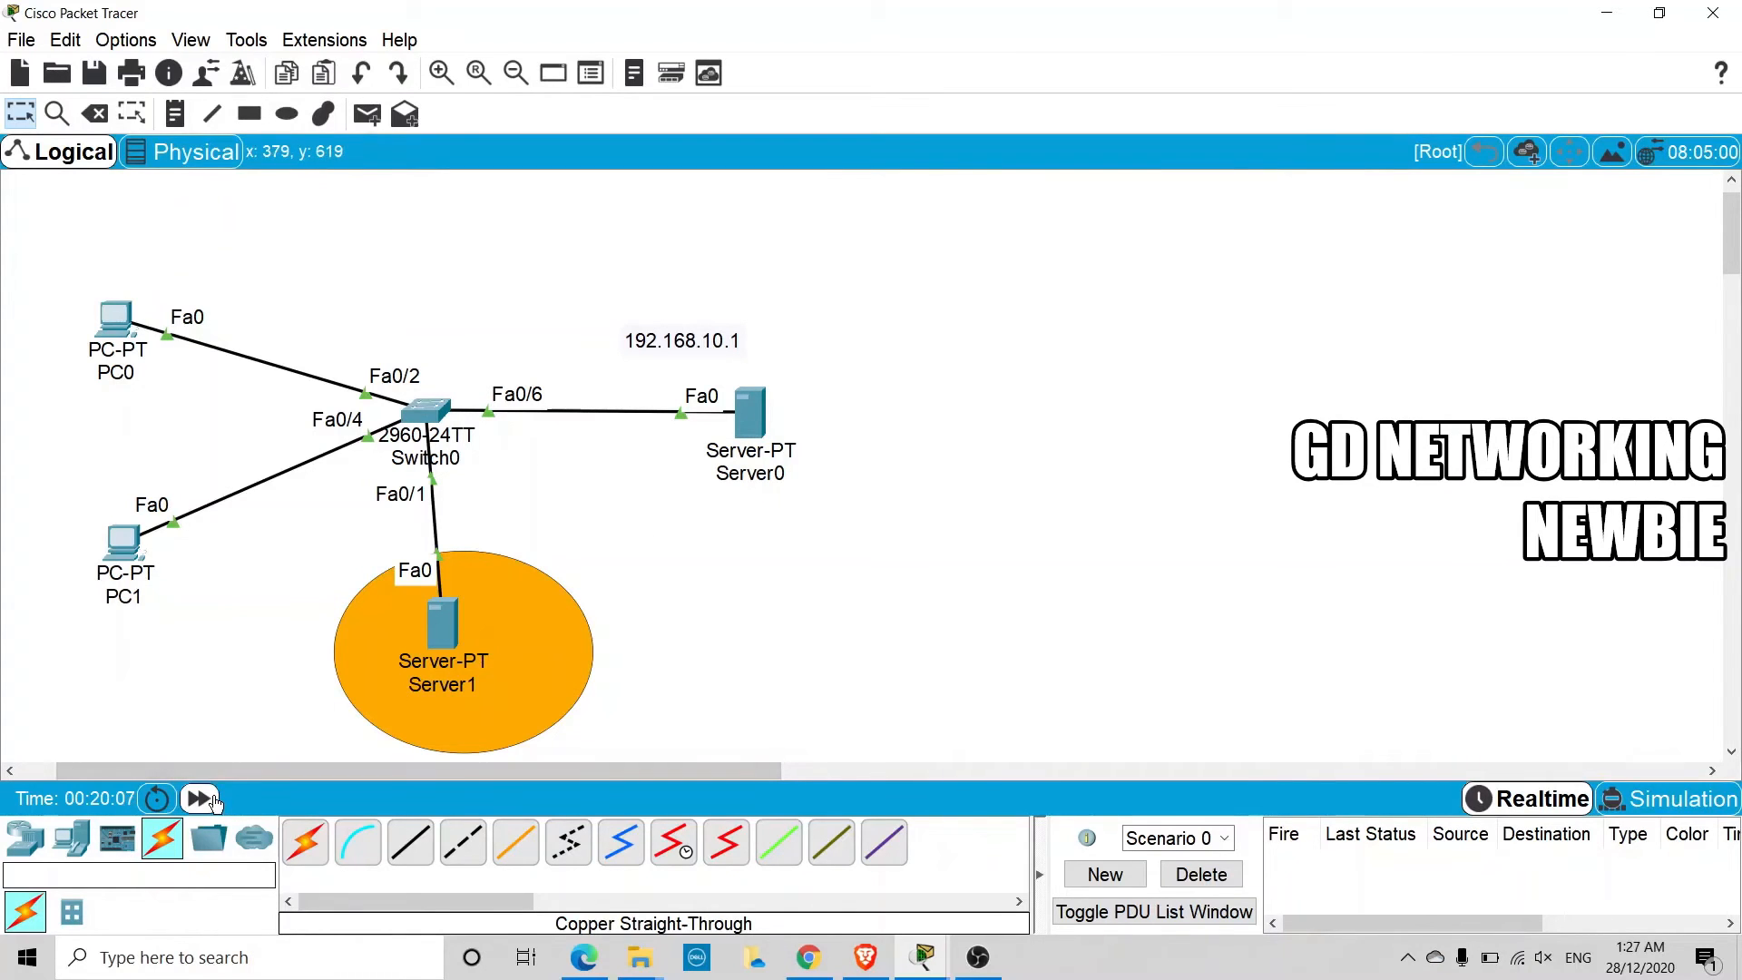
{"action": "left_click", "coordinate": [116, 334]}
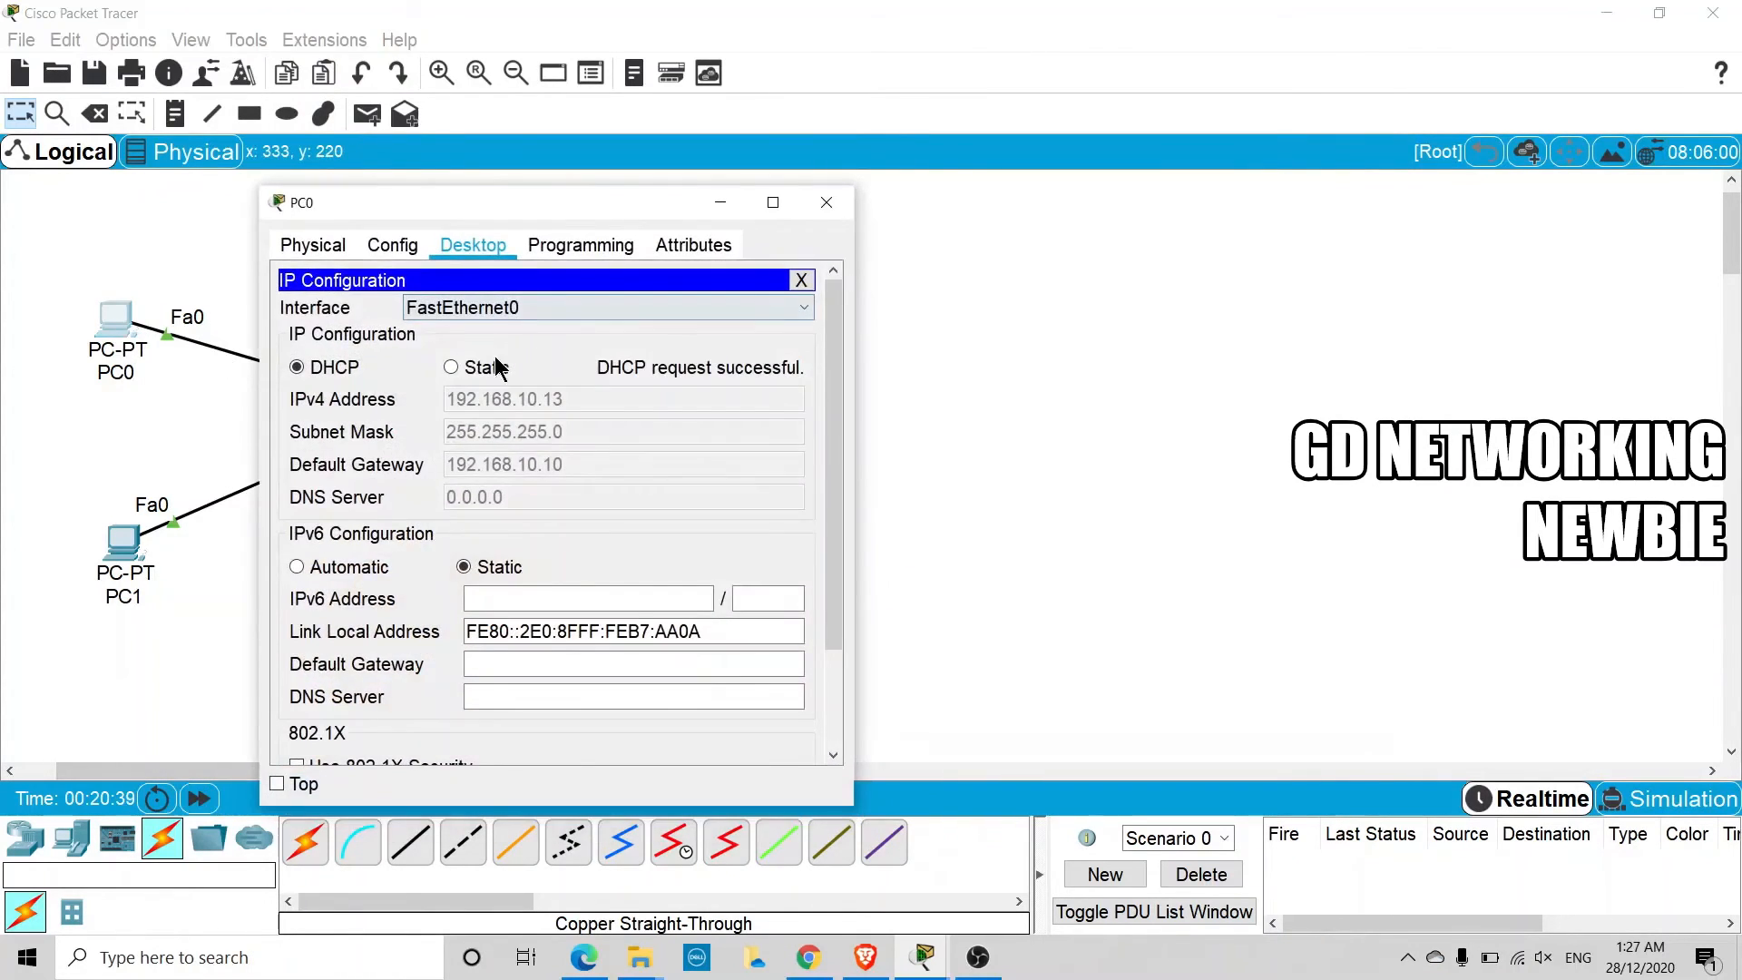
{"action": "left_click", "coordinate": [451, 366]}
{"action": "left_click", "coordinate": [298, 367]}
{"action": "left_click_drag", "start_coordinate": [588, 204], "coordinate": [648, 468]}
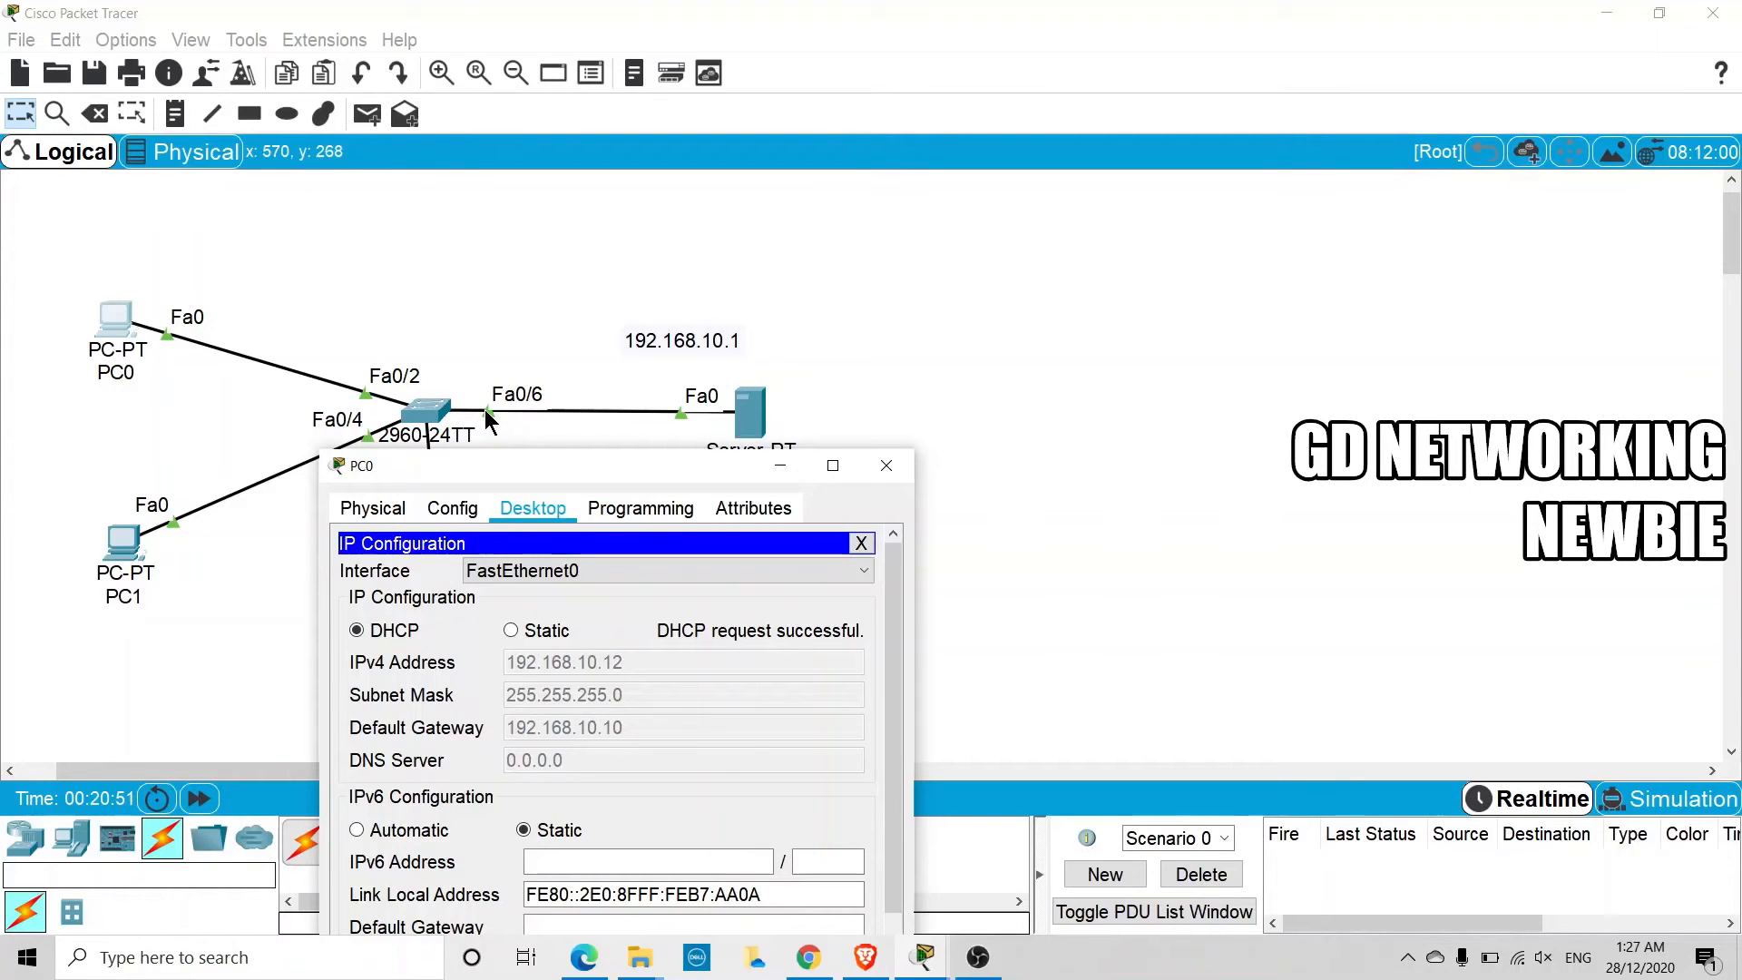
{"action": "left_click_drag", "start_coordinate": [546, 470], "coordinate": [875, 384]}
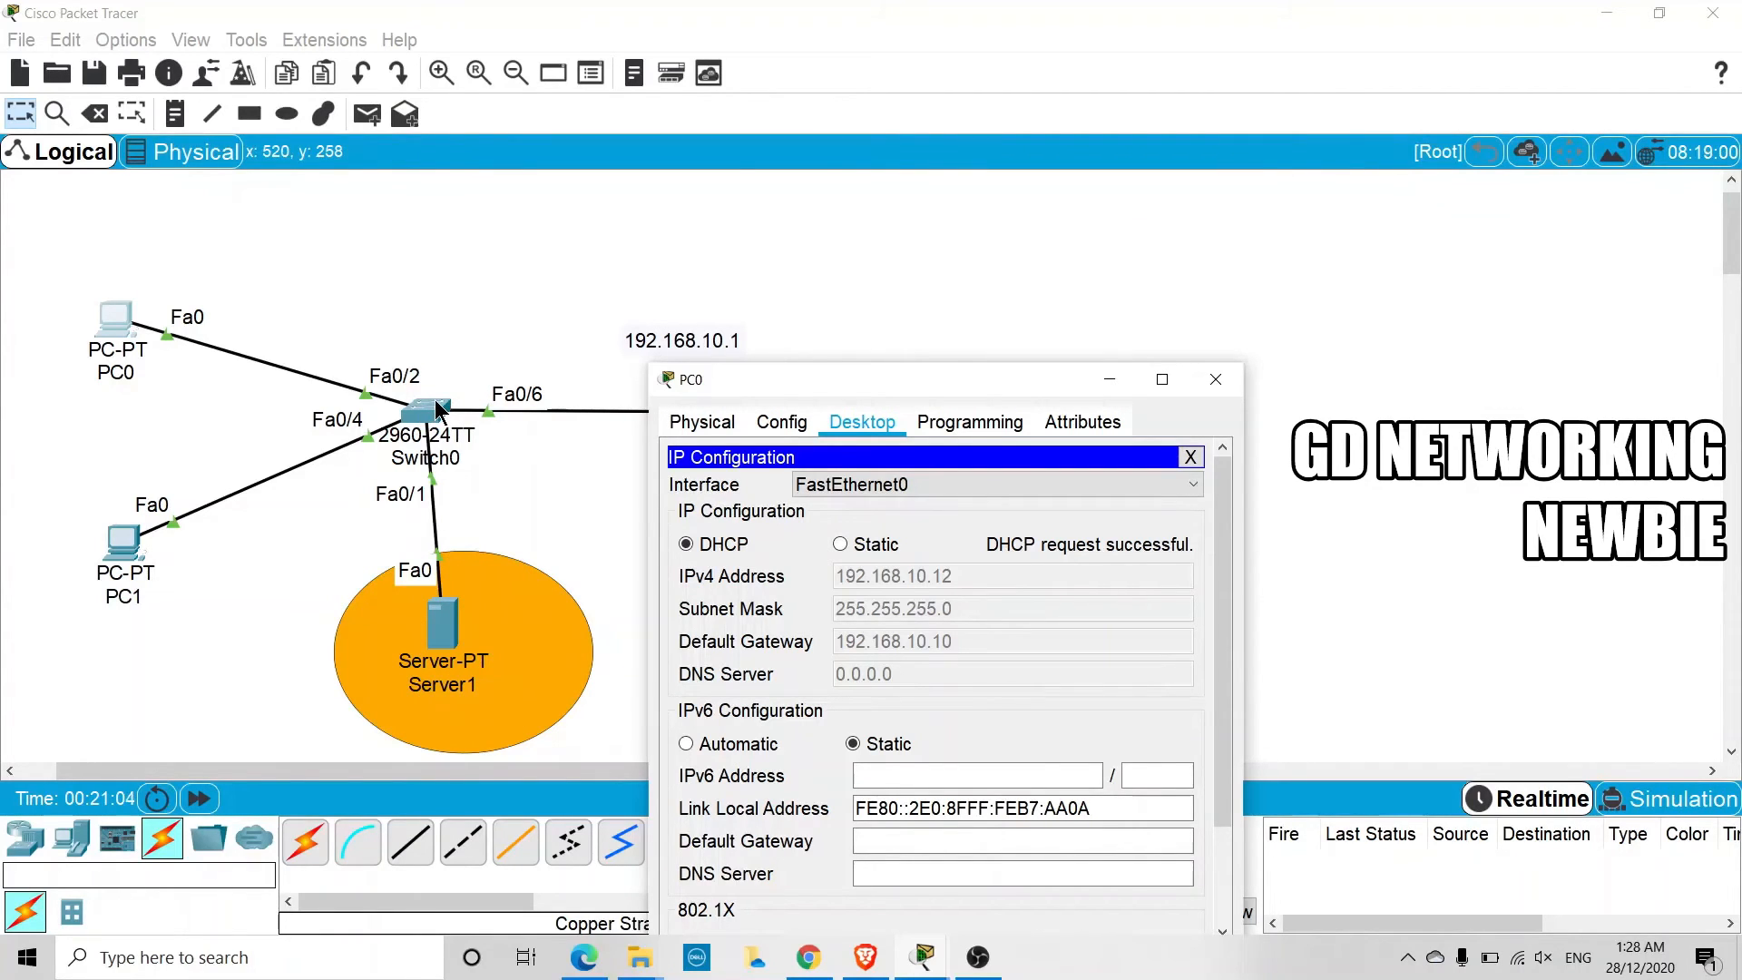
{"action": "left_click_drag", "start_coordinate": [981, 380], "coordinate": [922, 318]}
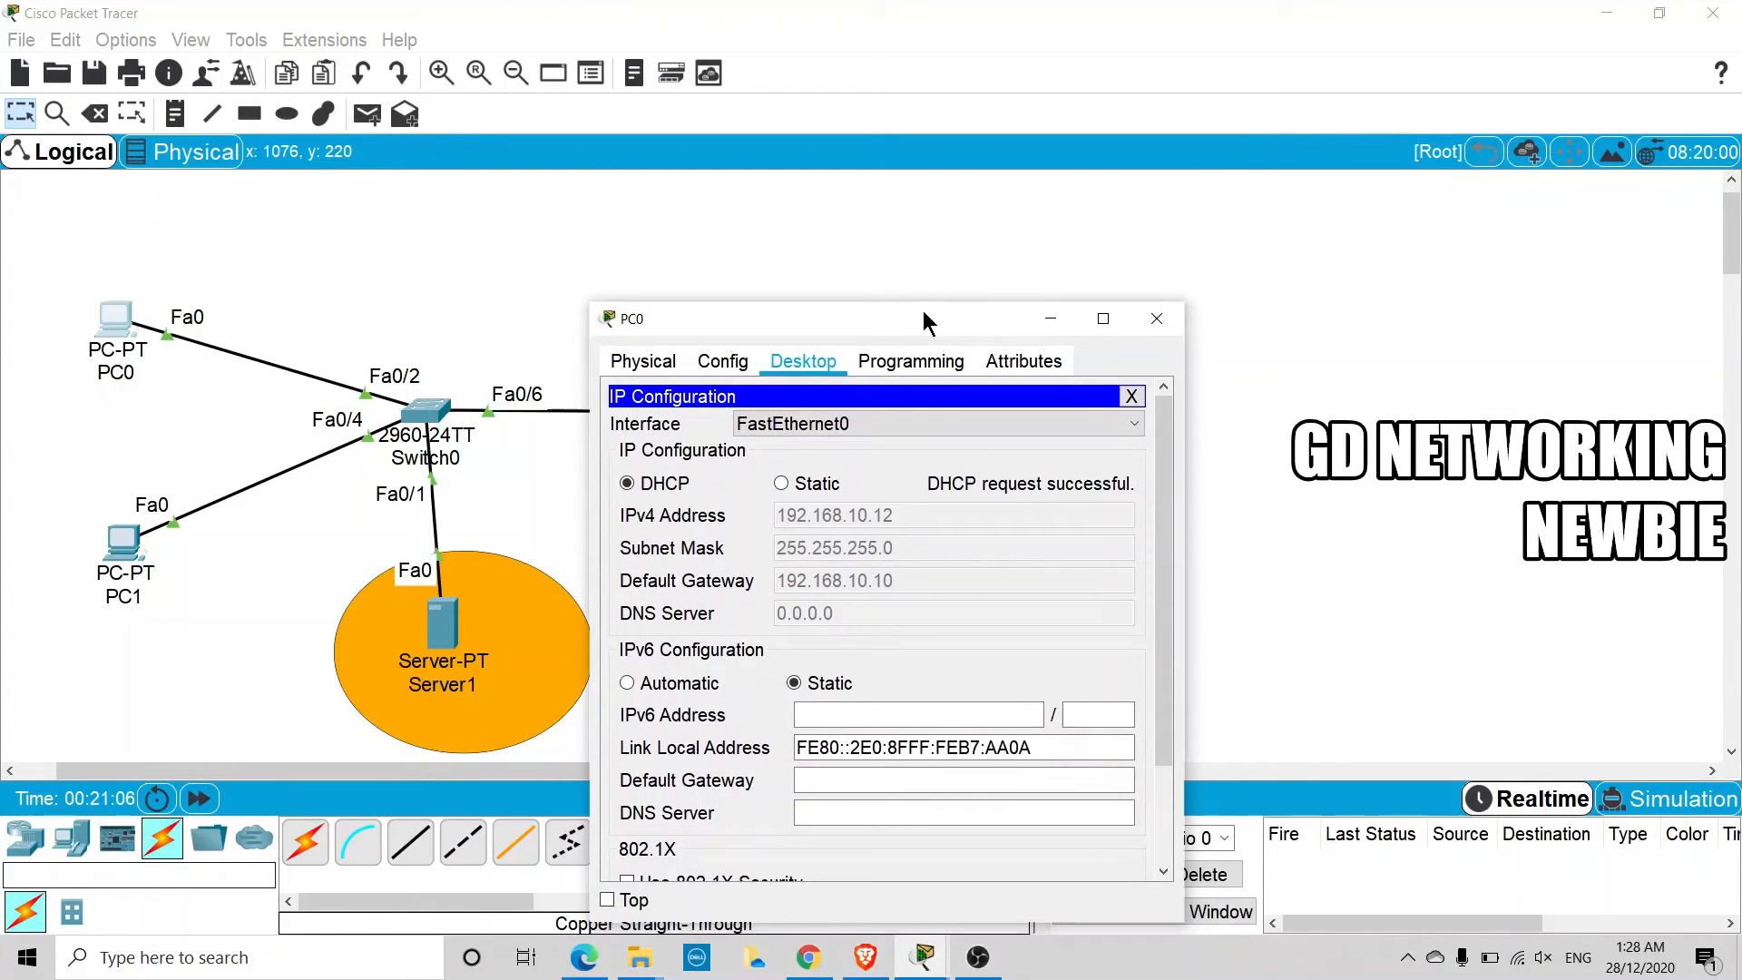
{"action": "left_click", "coordinate": [1156, 318]}
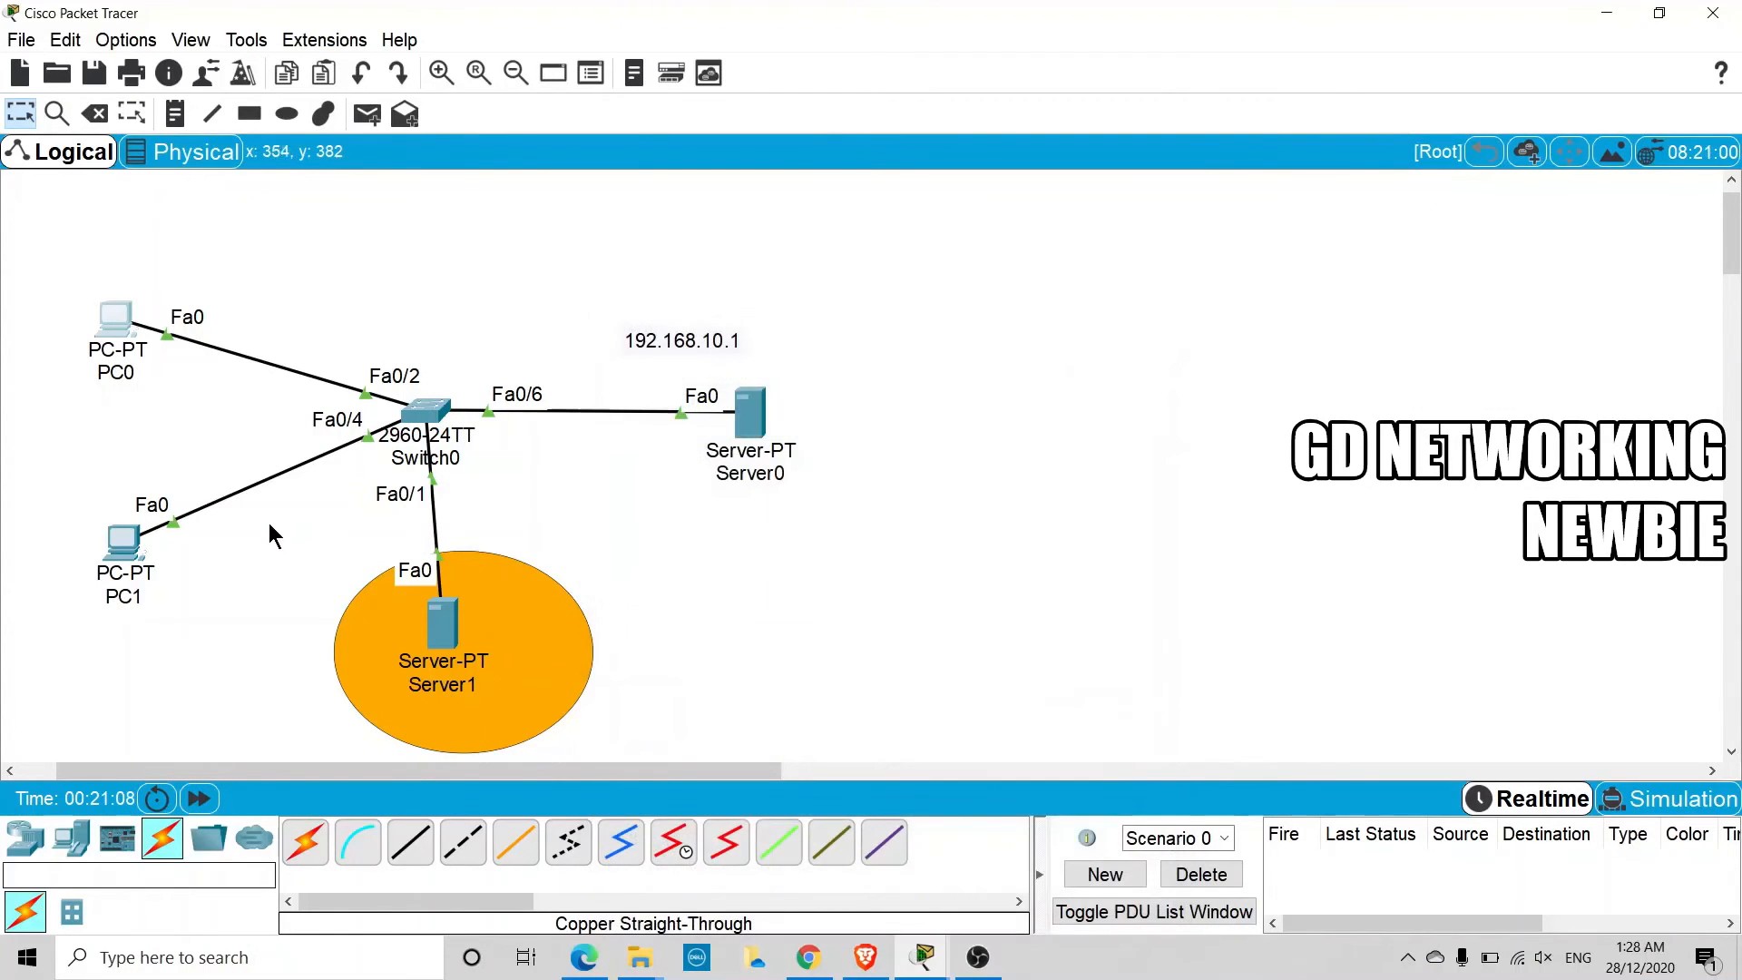
Request a DHCP address on PC1 three times by switching between static and DHCP, and minimize its window
{"action": "left_click", "coordinate": [138, 558]}
{"action": "left_click", "coordinate": [457, 455]}
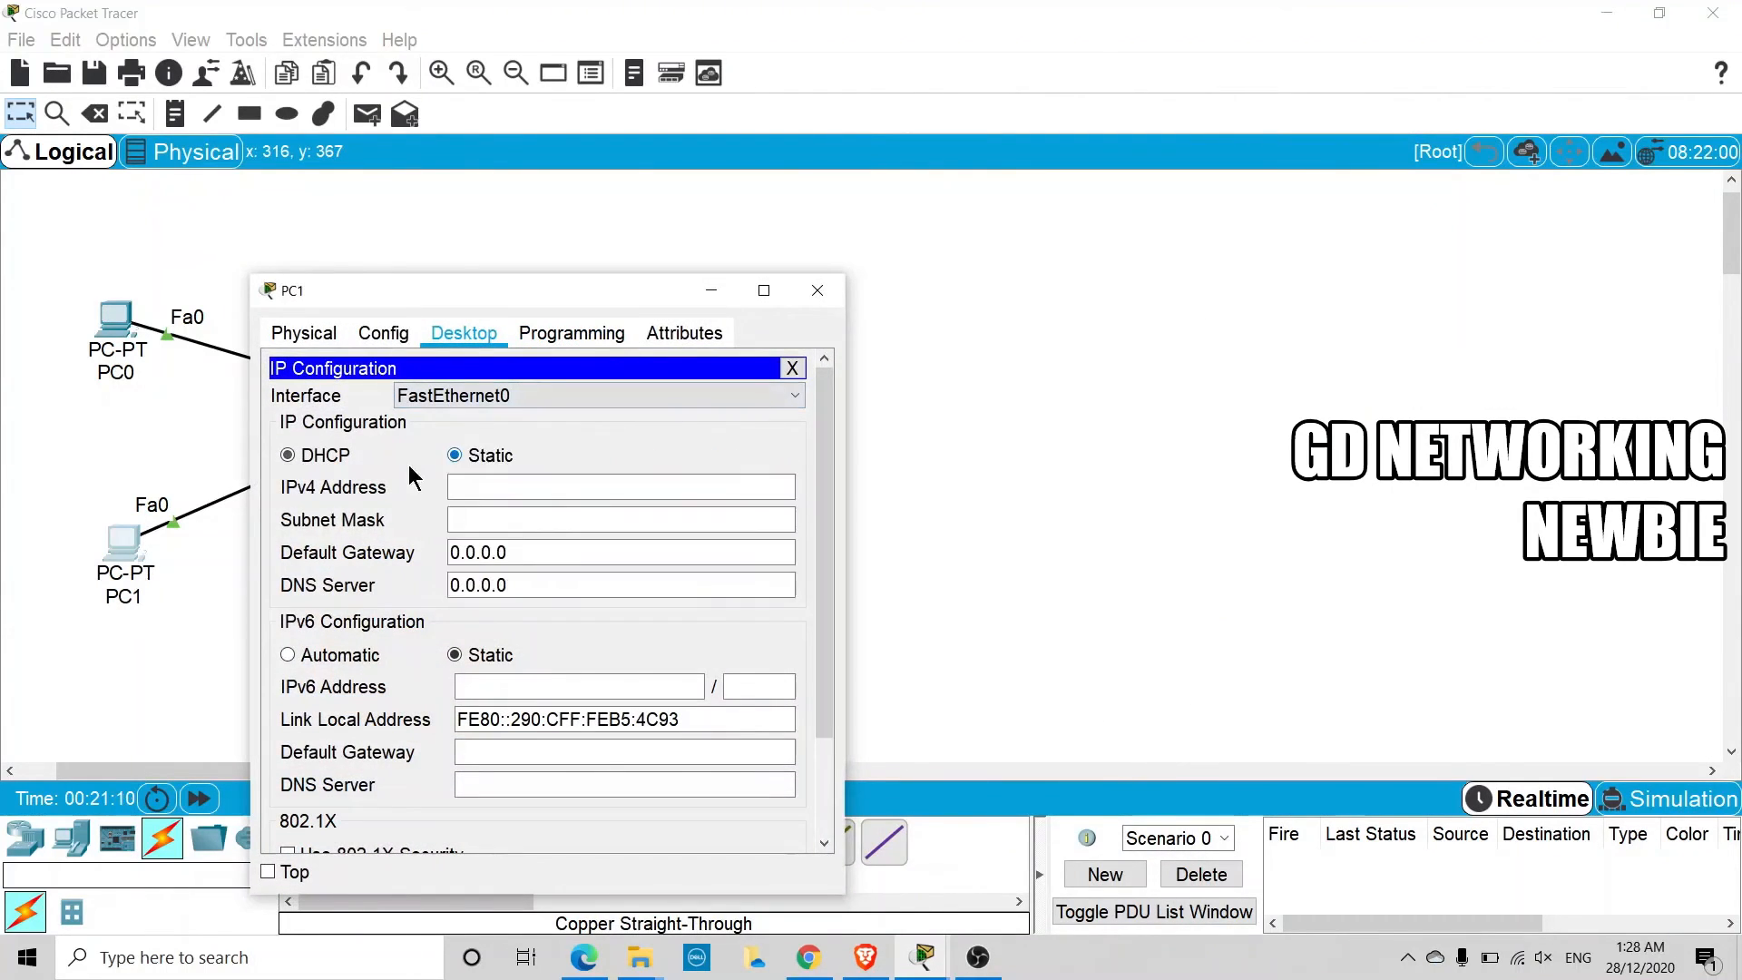
{"action": "left_click", "coordinate": [319, 453]}
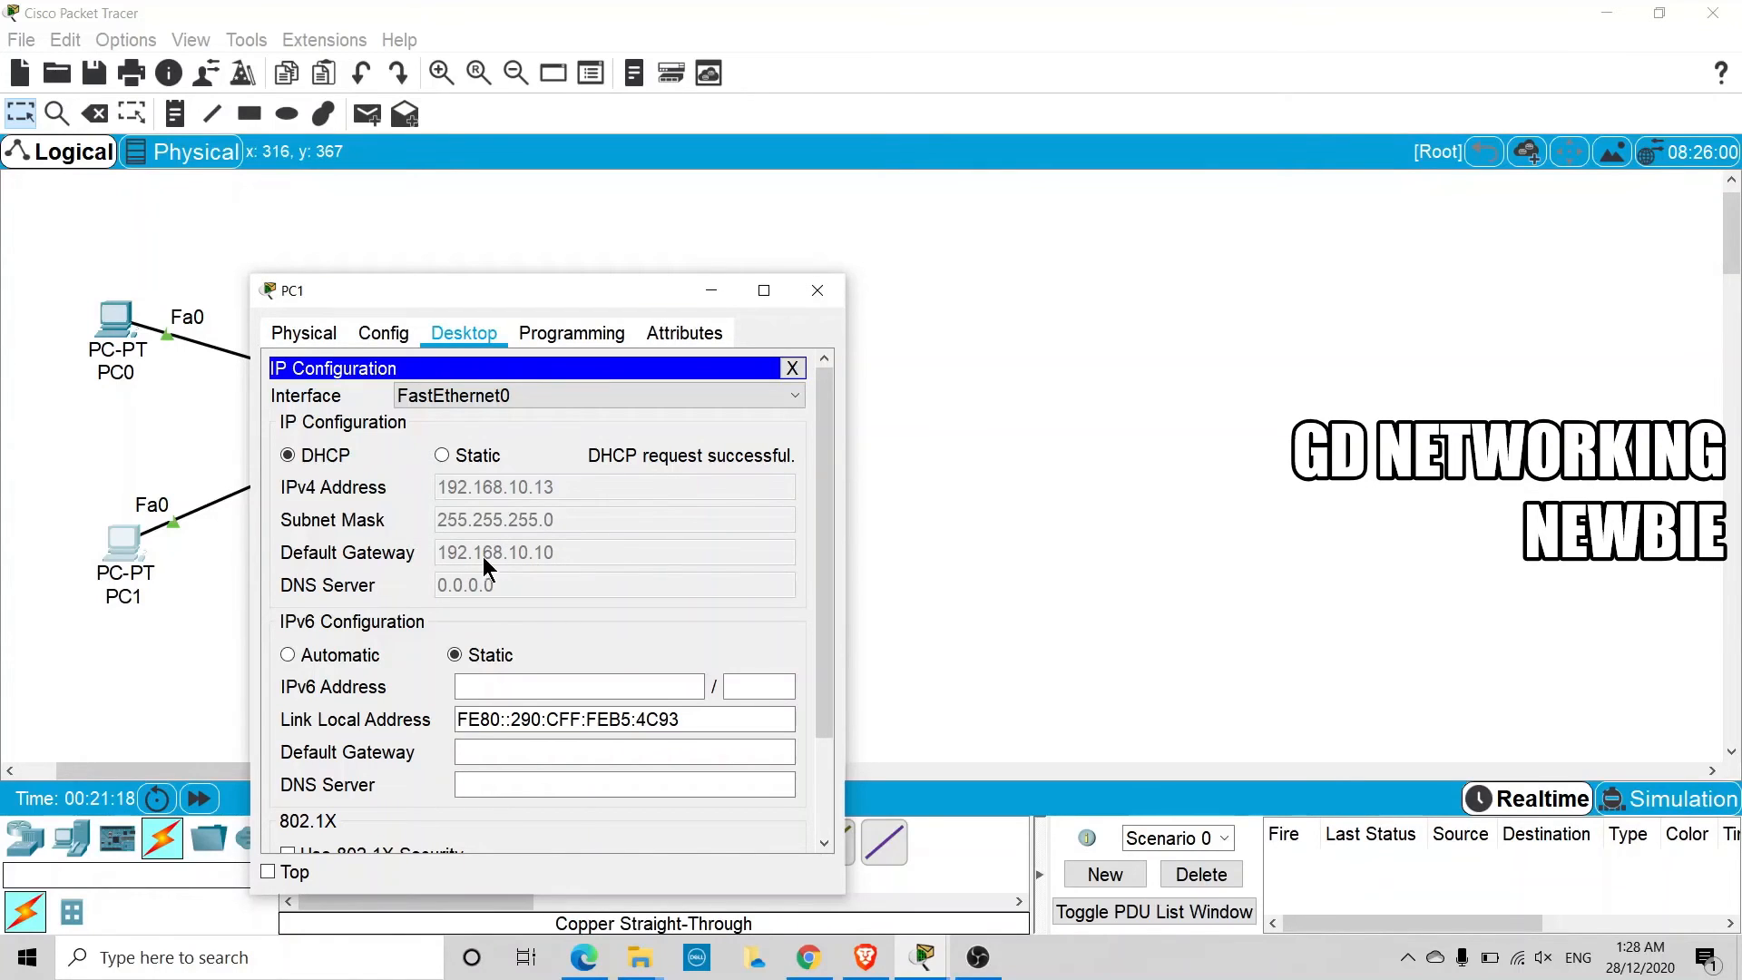
{"action": "left_click", "coordinate": [444, 454]}
{"action": "left_click", "coordinate": [288, 455]}
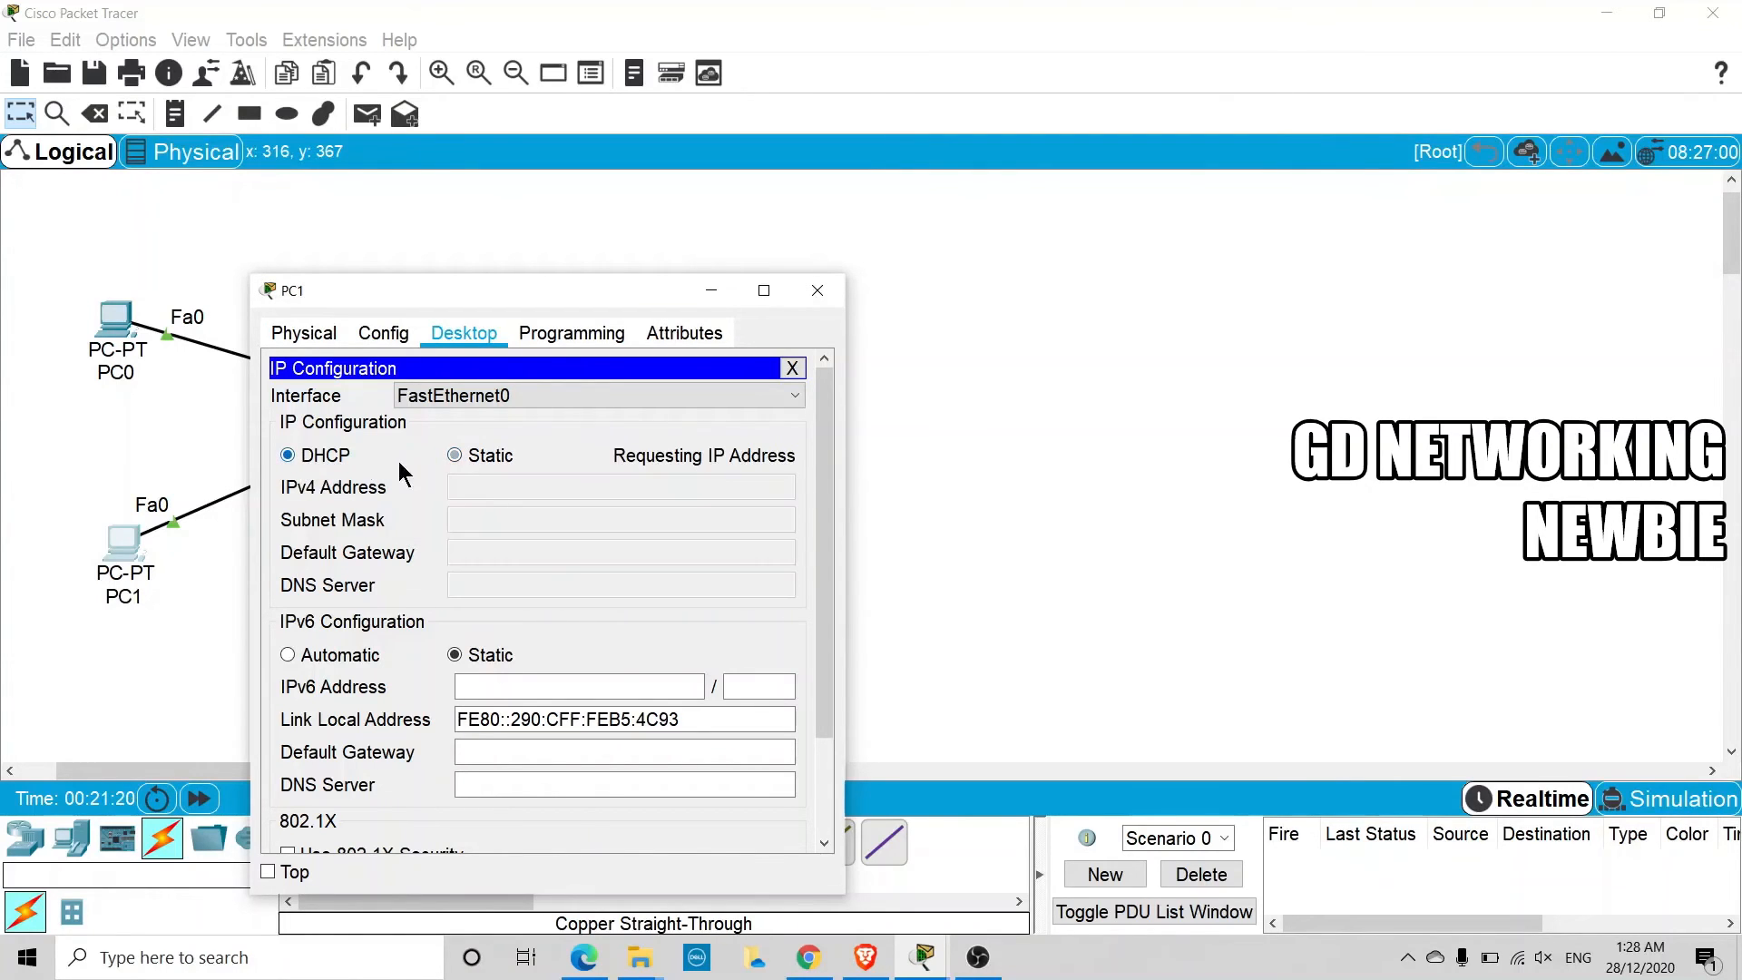
{"action": "left_click", "coordinate": [456, 455]}
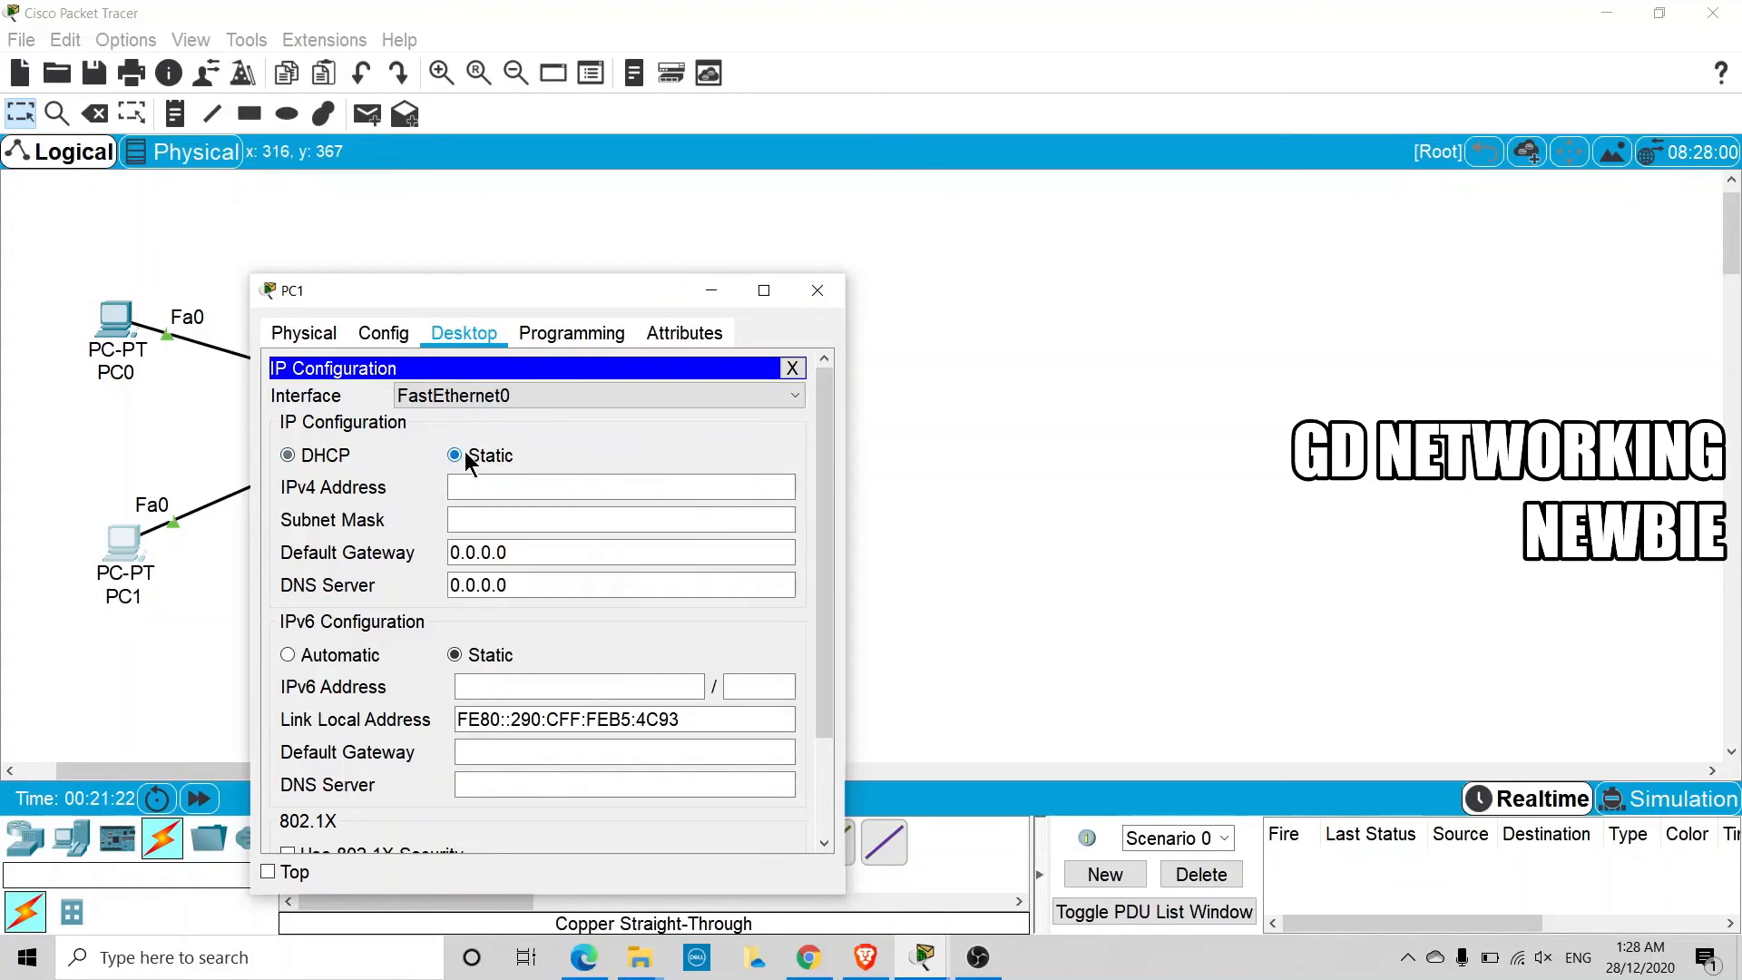
{"action": "left_click", "coordinate": [324, 456]}
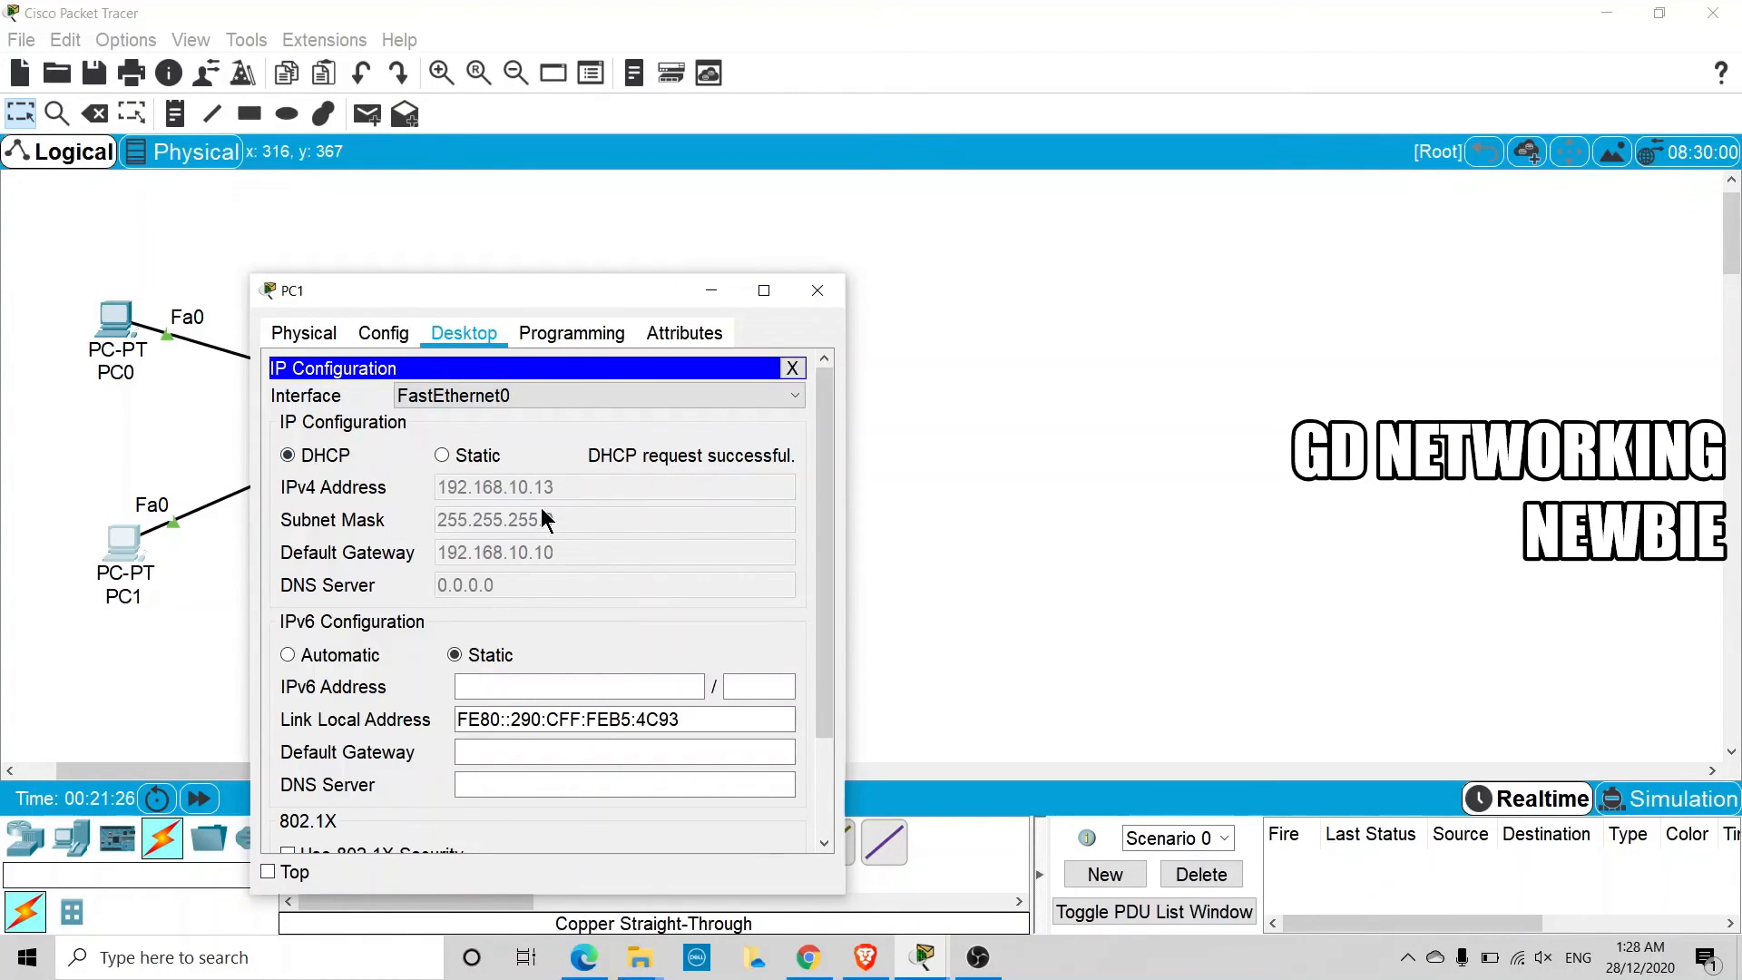
{"action": "left_click", "coordinate": [712, 298]}
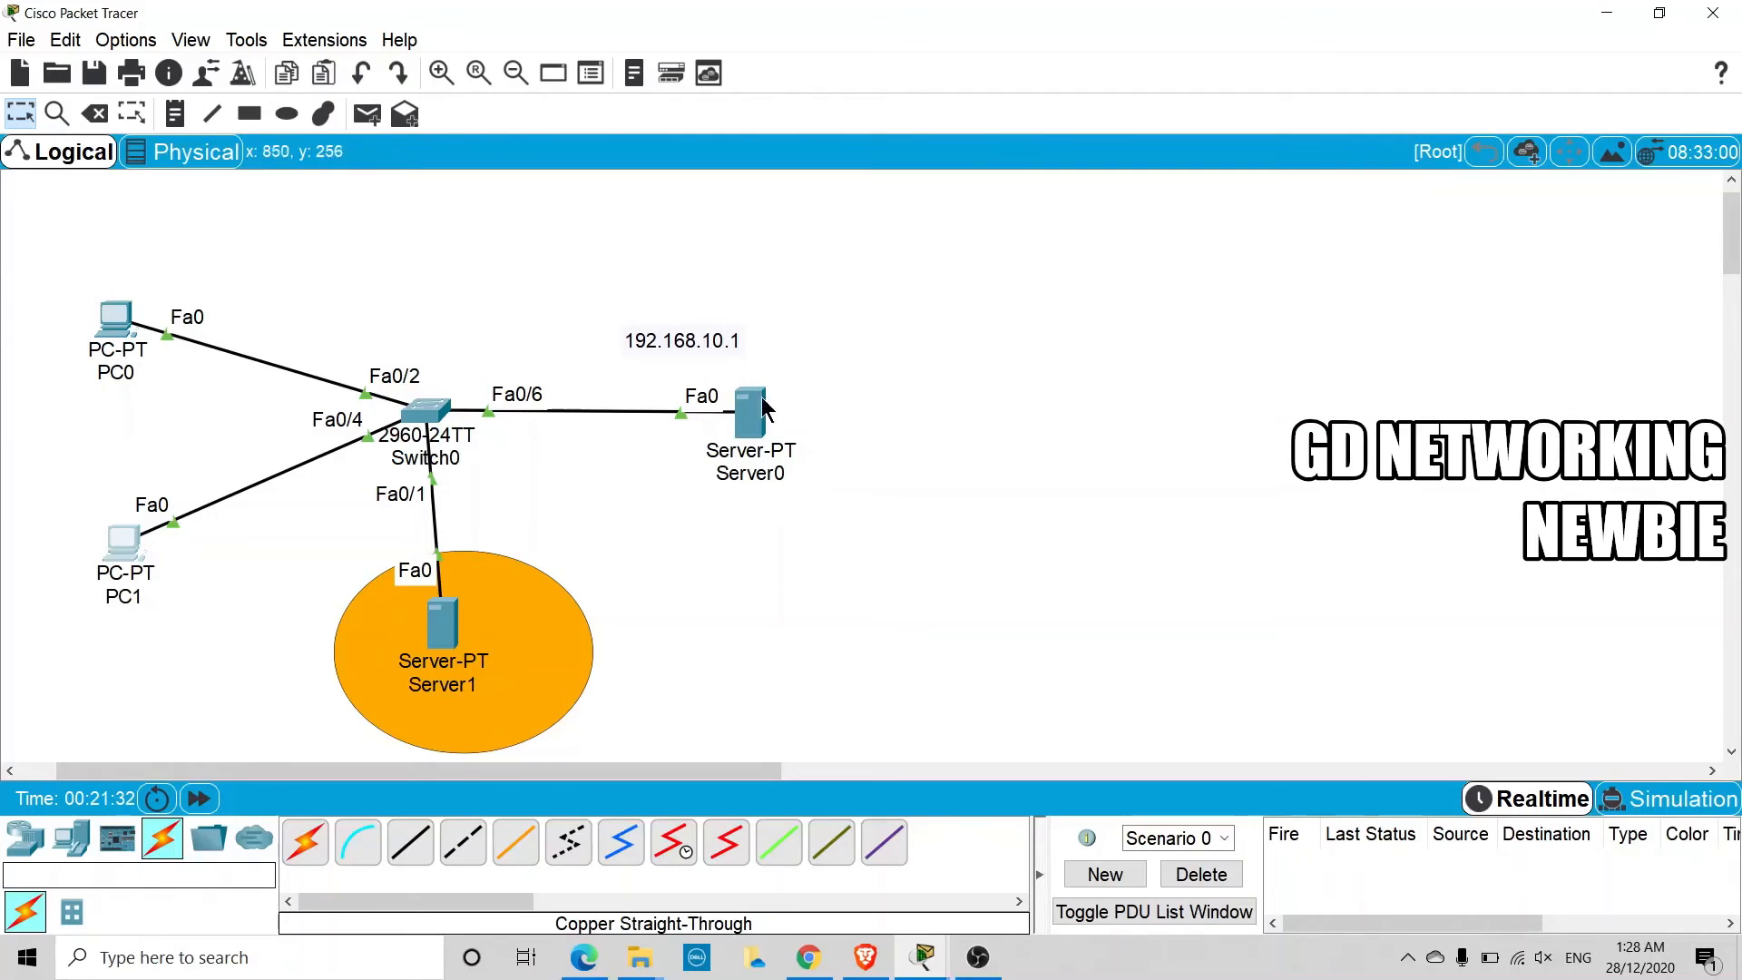
Move the 192.168.10.1 label so it sits directly above Server0, and deselect it
{"action": "left_click_drag", "start_coordinate": [726, 339], "coordinate": [786, 359]}
{"action": "left_click", "coordinate": [743, 519]}
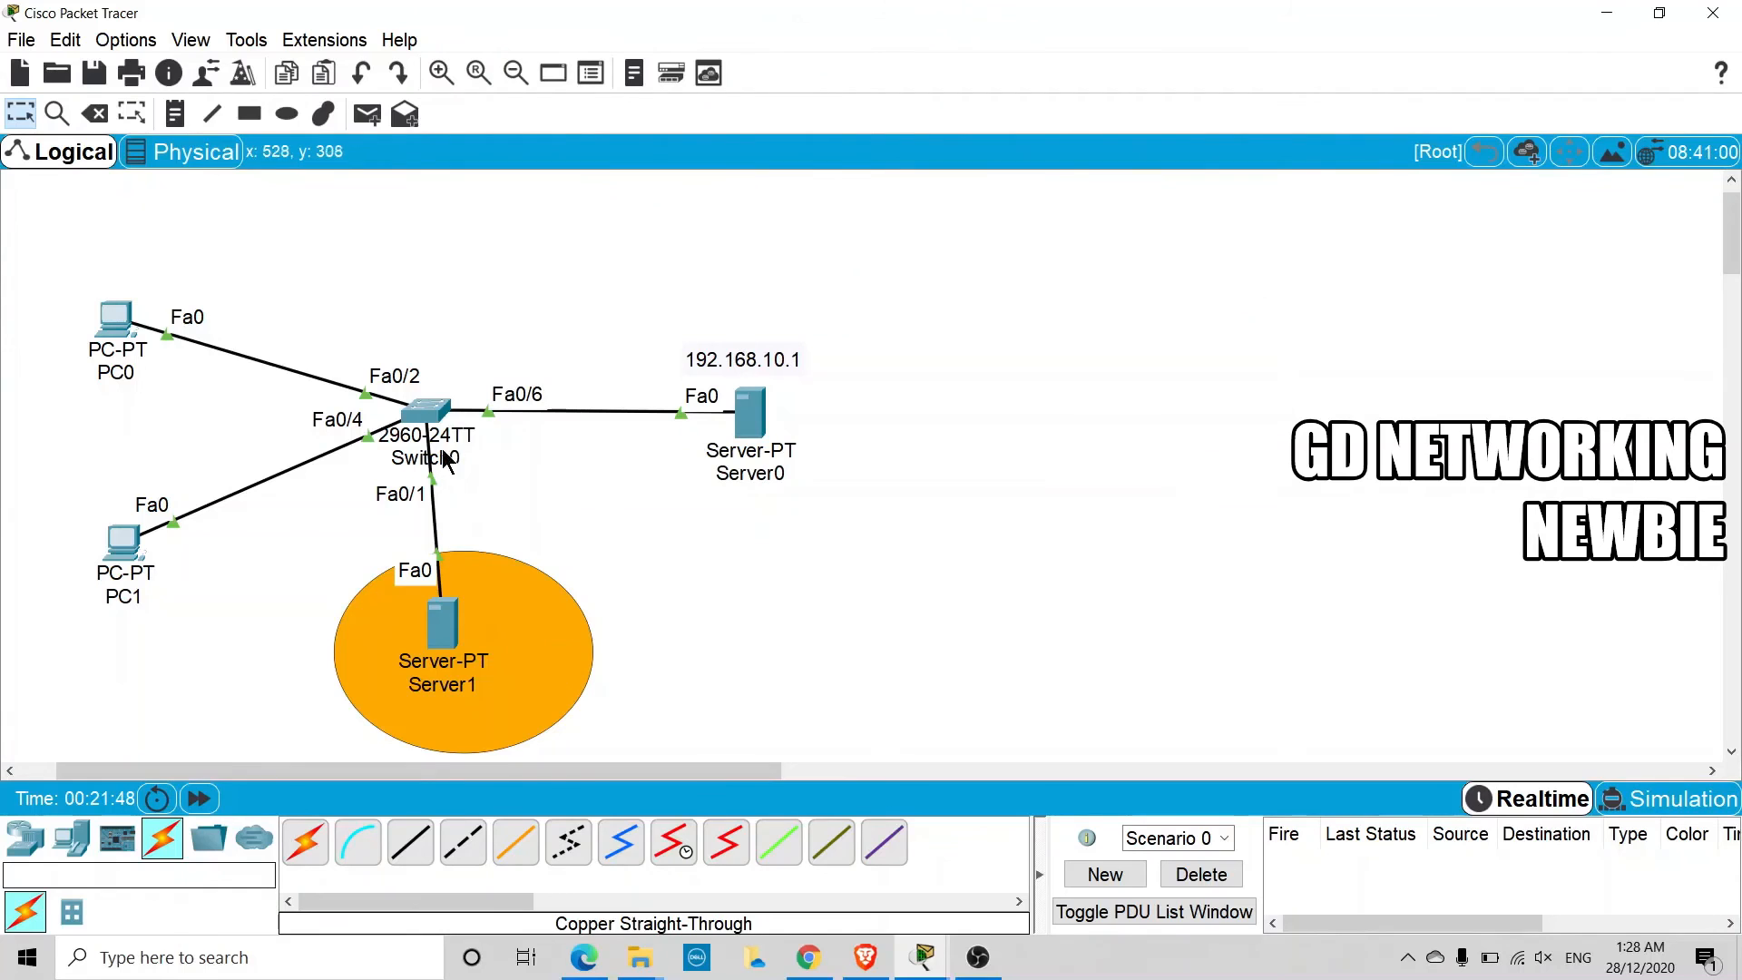
Open Switch0's command line and leave interface configuration for privileged EXEC mode
{"action": "left_click", "coordinate": [442, 411]}
{"action": "left_click_drag", "start_coordinate": [600, 165], "coordinate": [638, 126]}
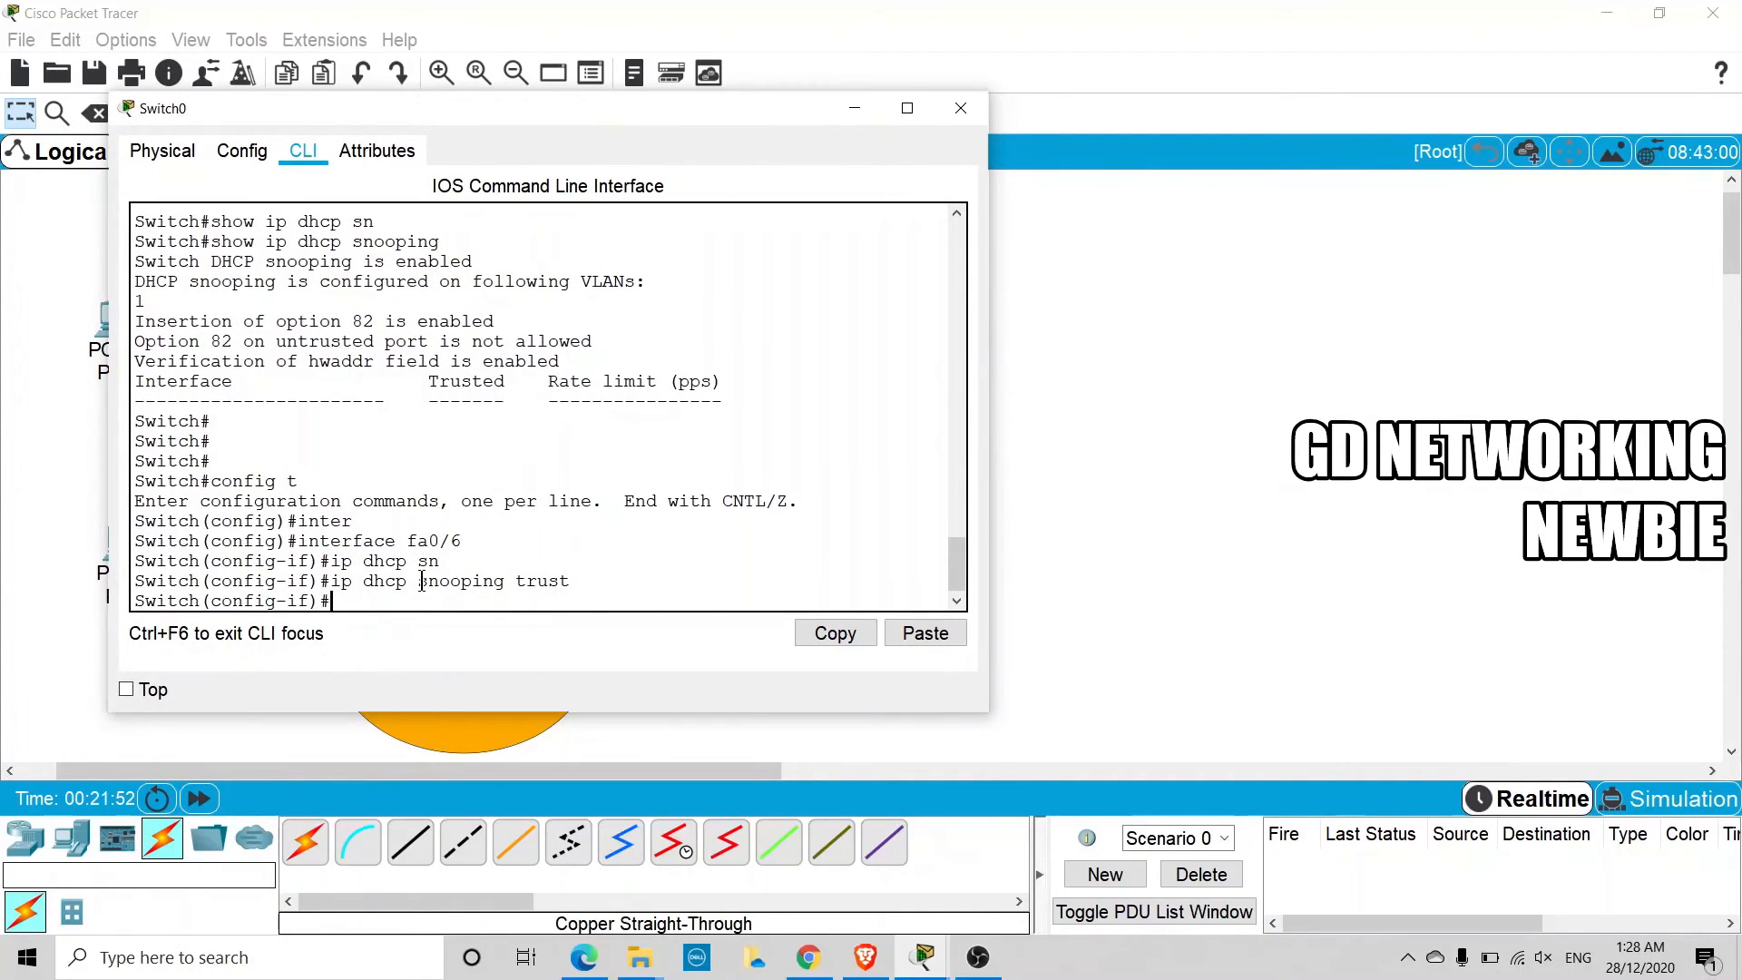
{"action": "key", "text": "ctrl+z"}
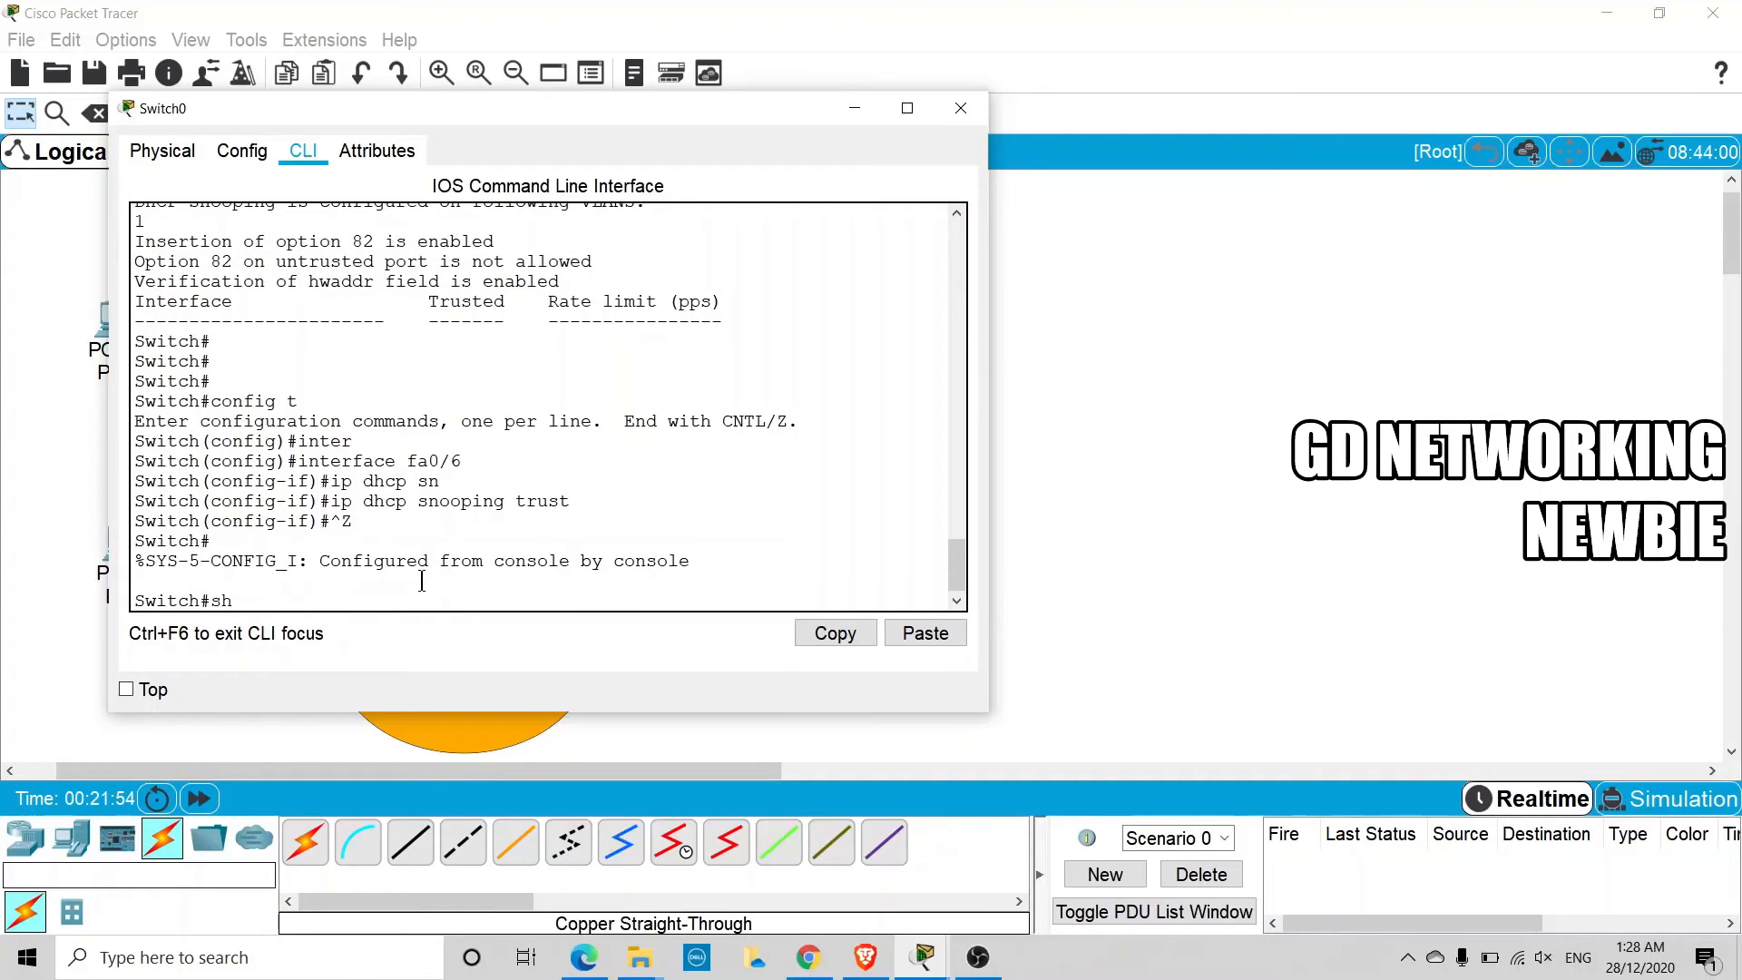
Display the switch's DHCP snooping binding table with the command show ip dhcp snooping binding
{"action": "type", "text": "show dhc"}
{"action": "key", "text": "Tab"}
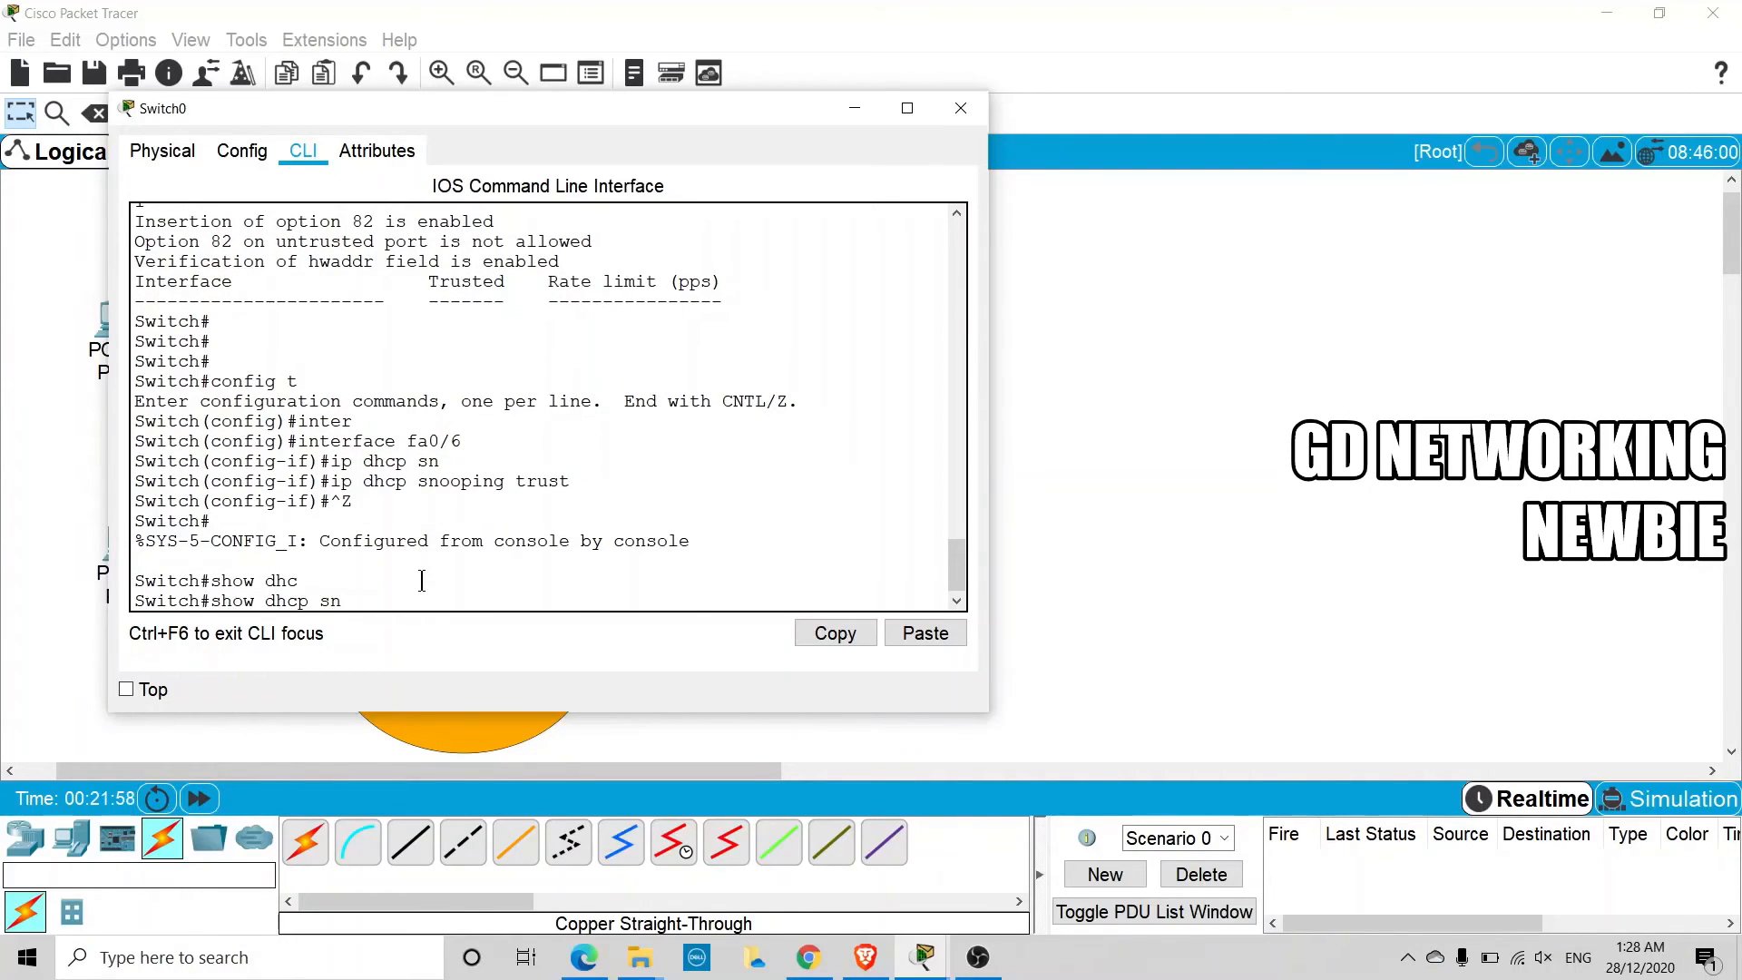
{"action": "key", "text": "Tab"}
{"action": "type", "text": "oo"}
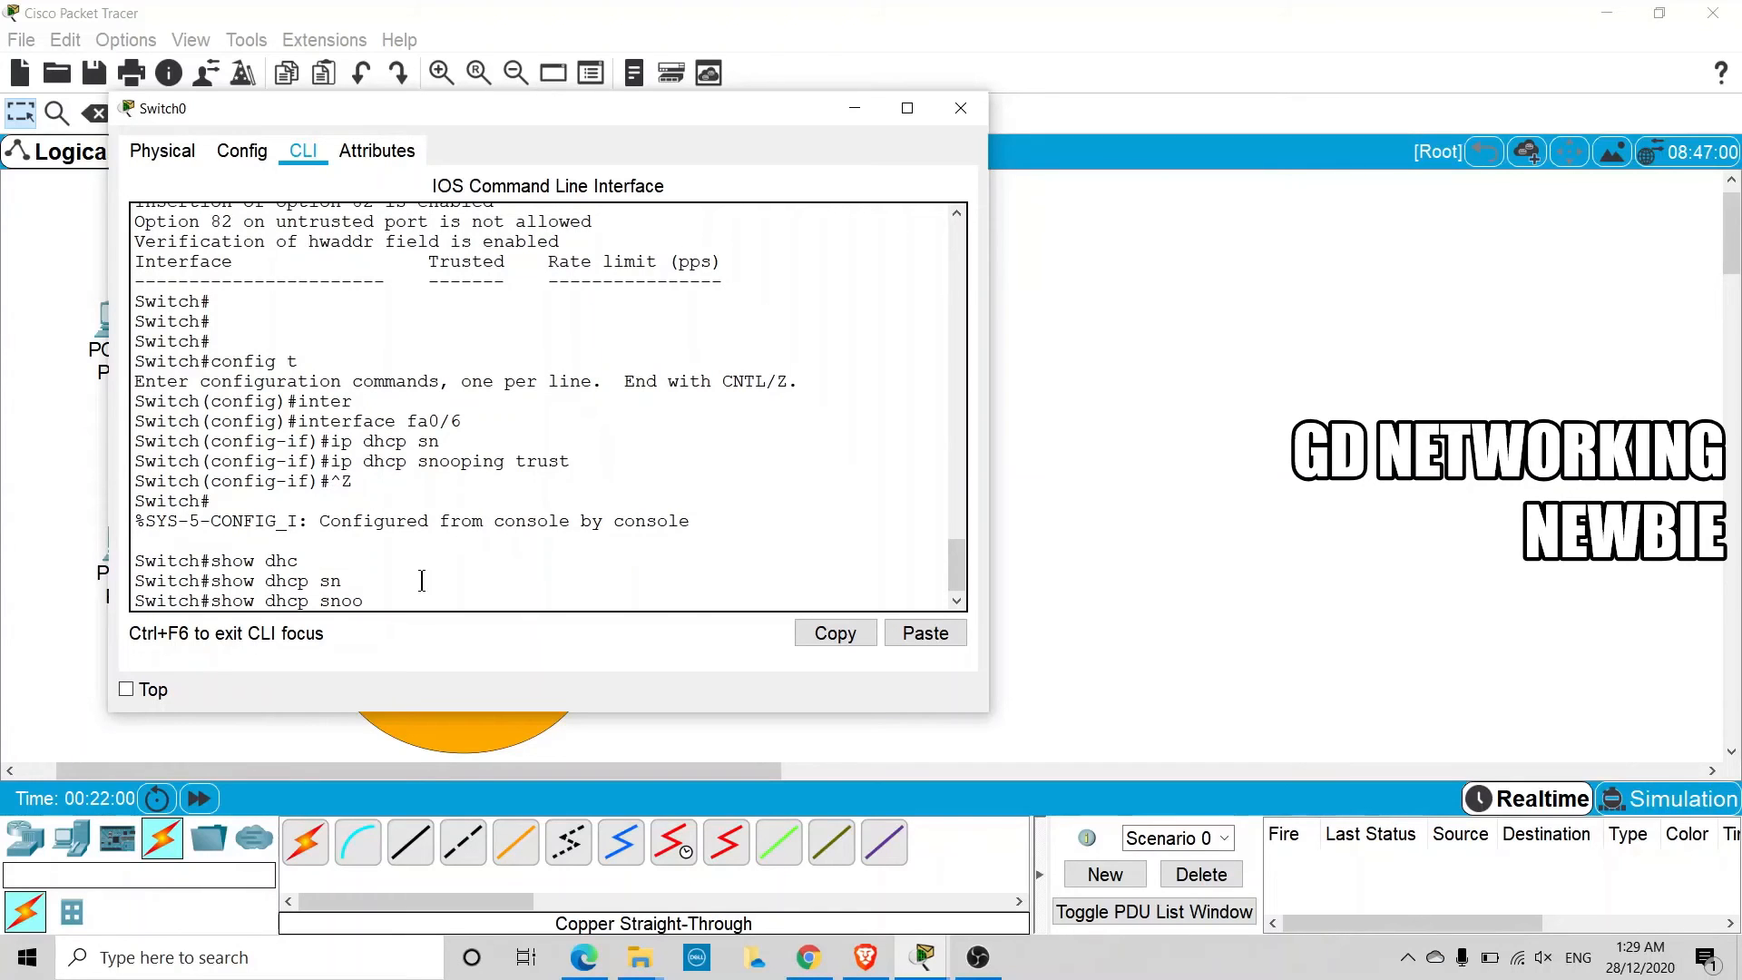
{"action": "key", "text": "Tab"}
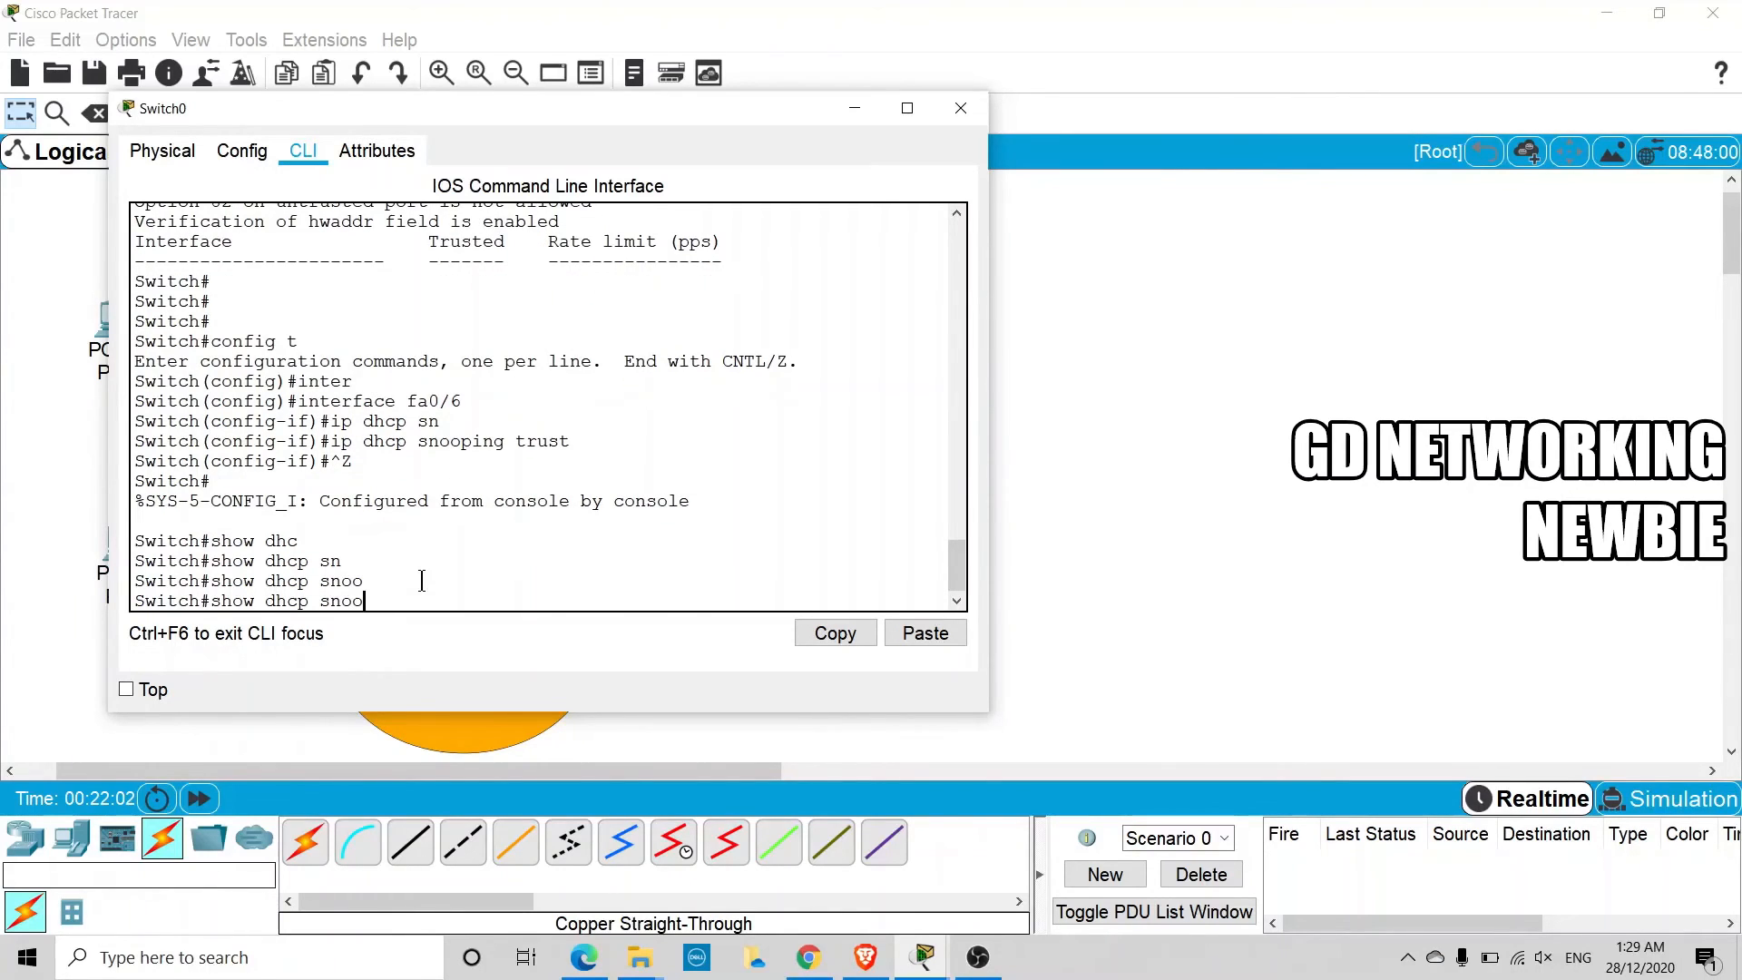
{"action": "key", "text": "BackSpace"}
{"action": "key", "text": "BackSpace"}
{"action": "key", "text": "BackSpace"}
{"action": "key", "text": "BackSpace"}
{"action": "key", "text": "BackSpace"}
{"action": "key", "text": "BackSpace"}
{"action": "type", "text": "ip dhc"}
{"action": "key", "text": "Tab"}
{"action": "type", "text": "b"}
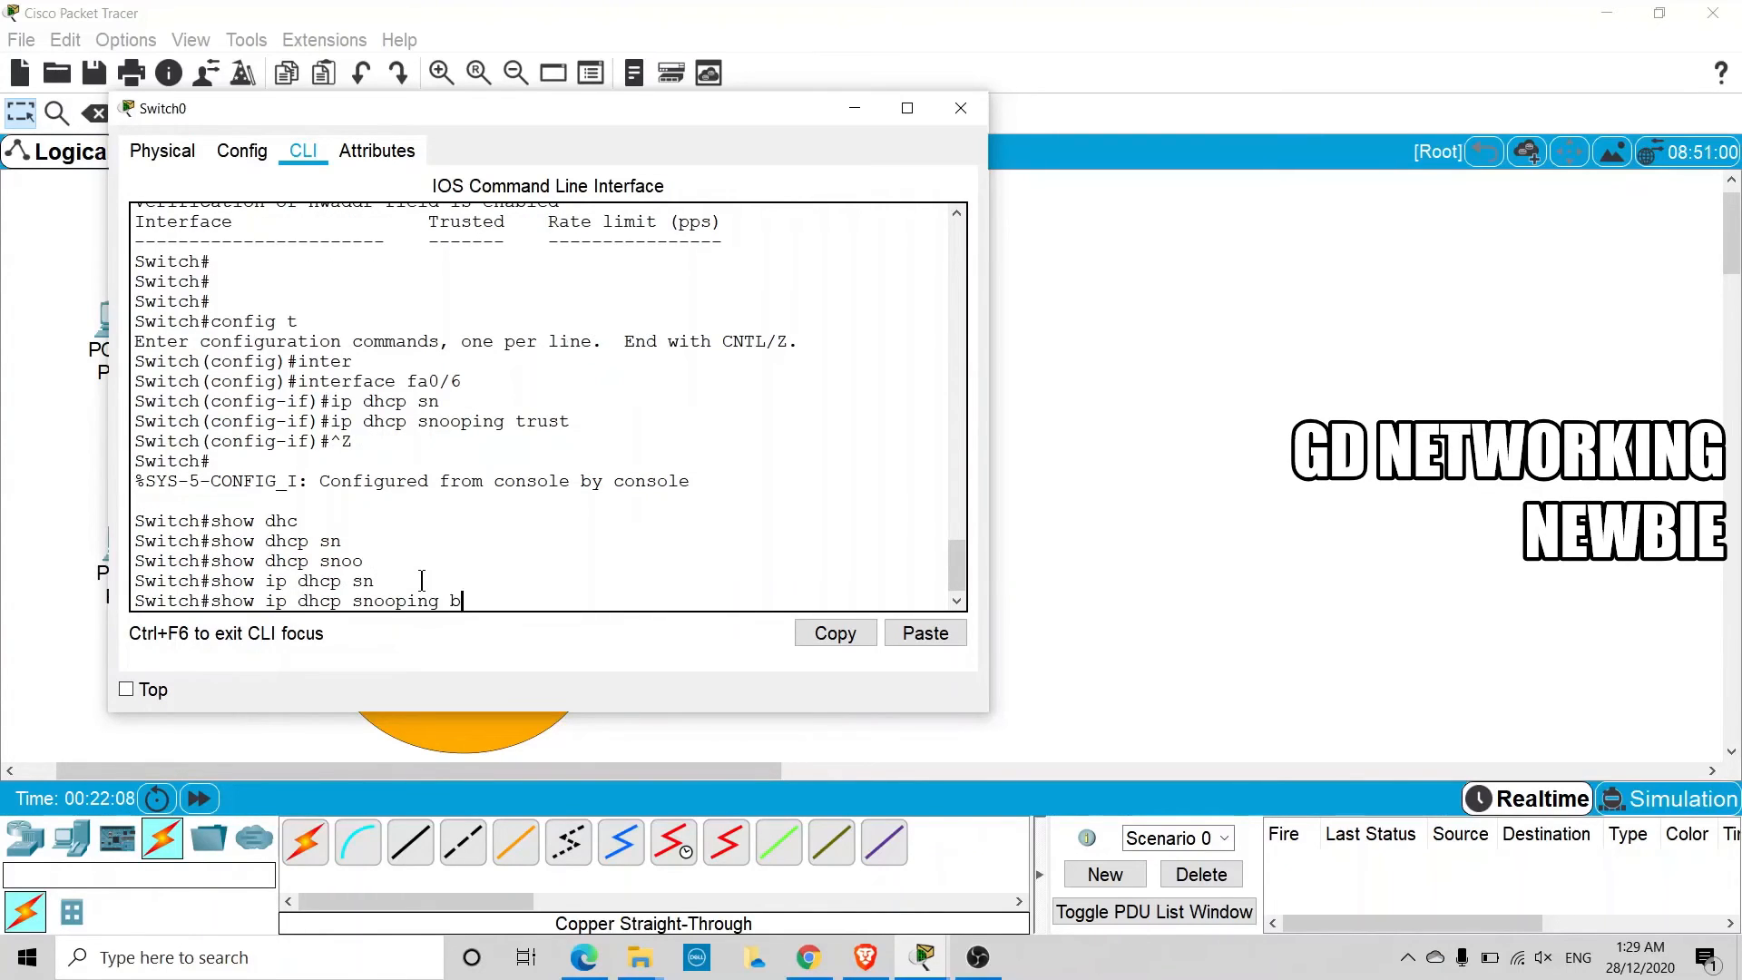
{"action": "type", "text": "ind"}
{"action": "key", "text": "Tab"}
{"action": "key", "text": "Return"}
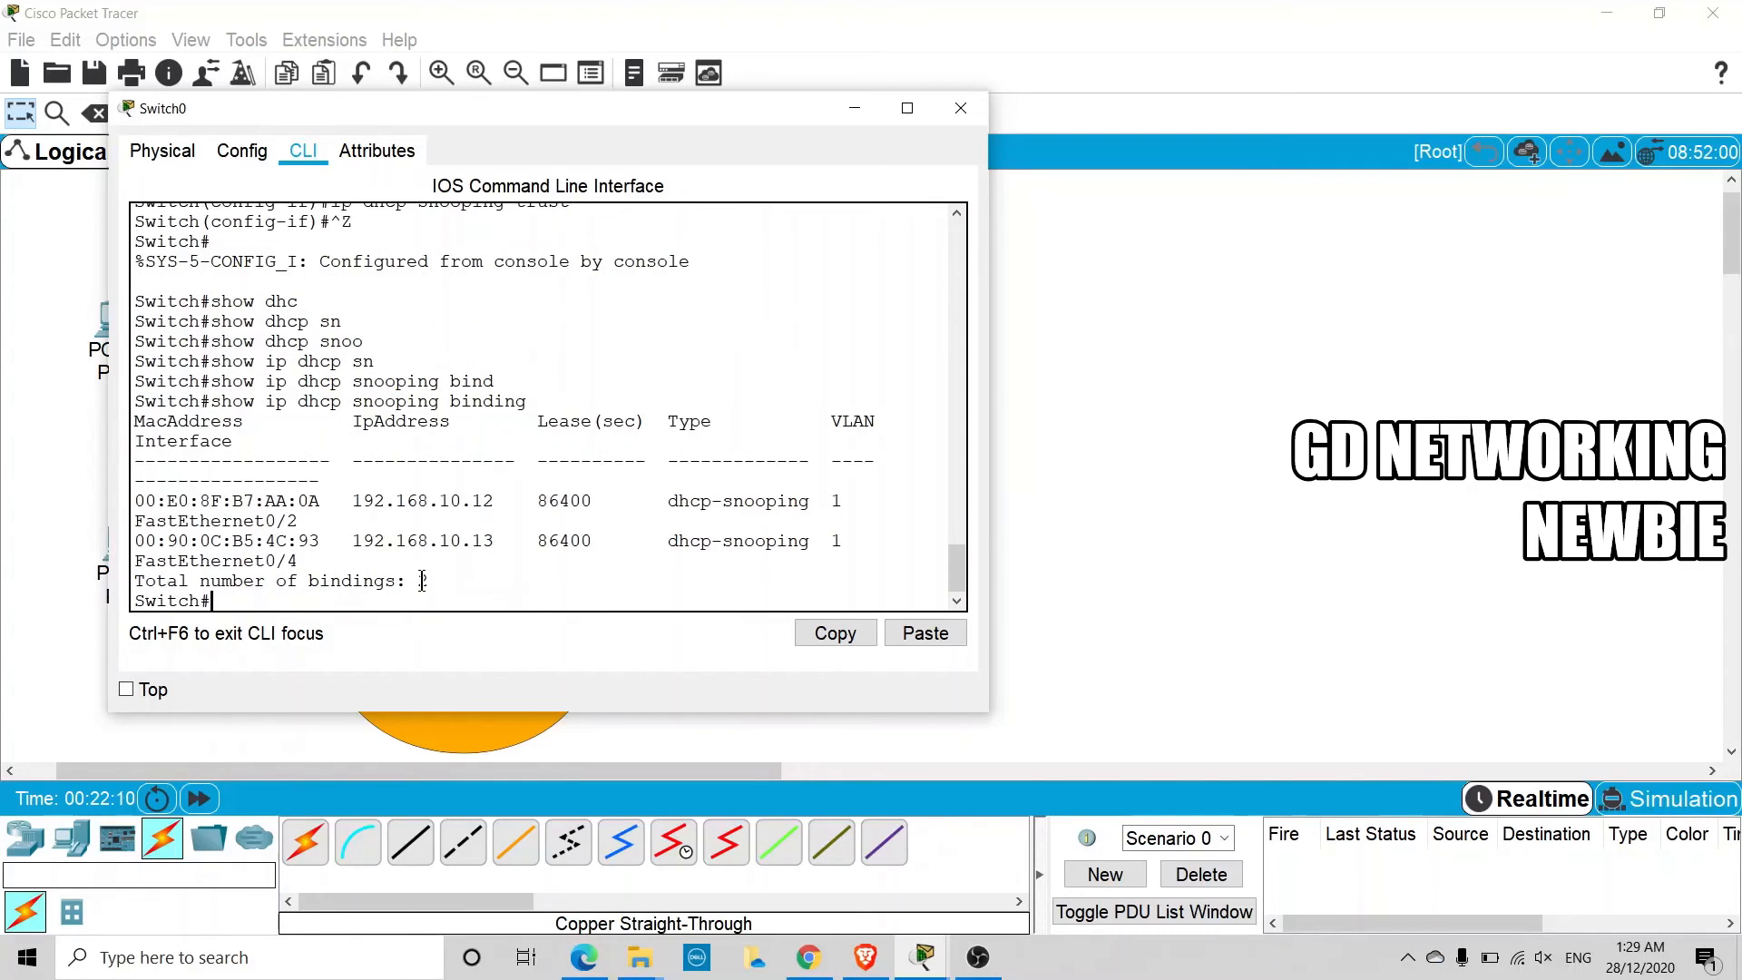
Widen the switch window, move it clear of the PCs, and examine the binding entries' MAC addresses, IP addresses and interfaces
{"action": "left_click_drag", "start_coordinate": [989, 363], "coordinate": [1171, 364]}
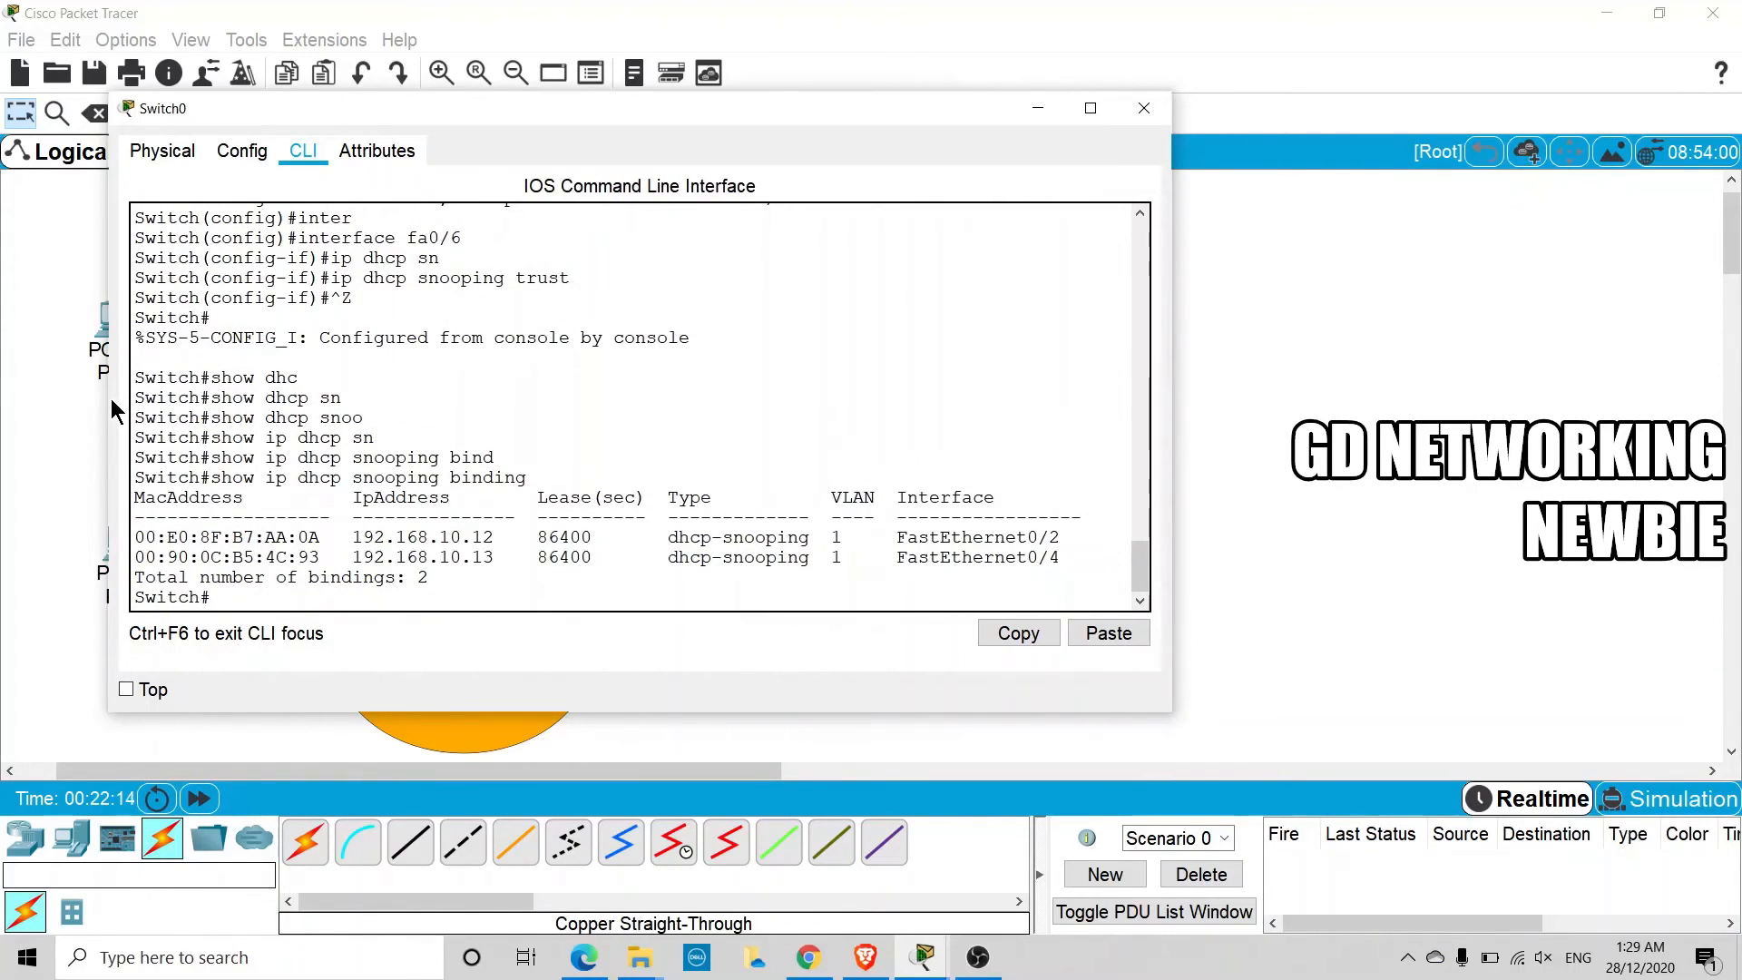
{"action": "left_click_drag", "start_coordinate": [109, 396], "coordinate": [23, 387]}
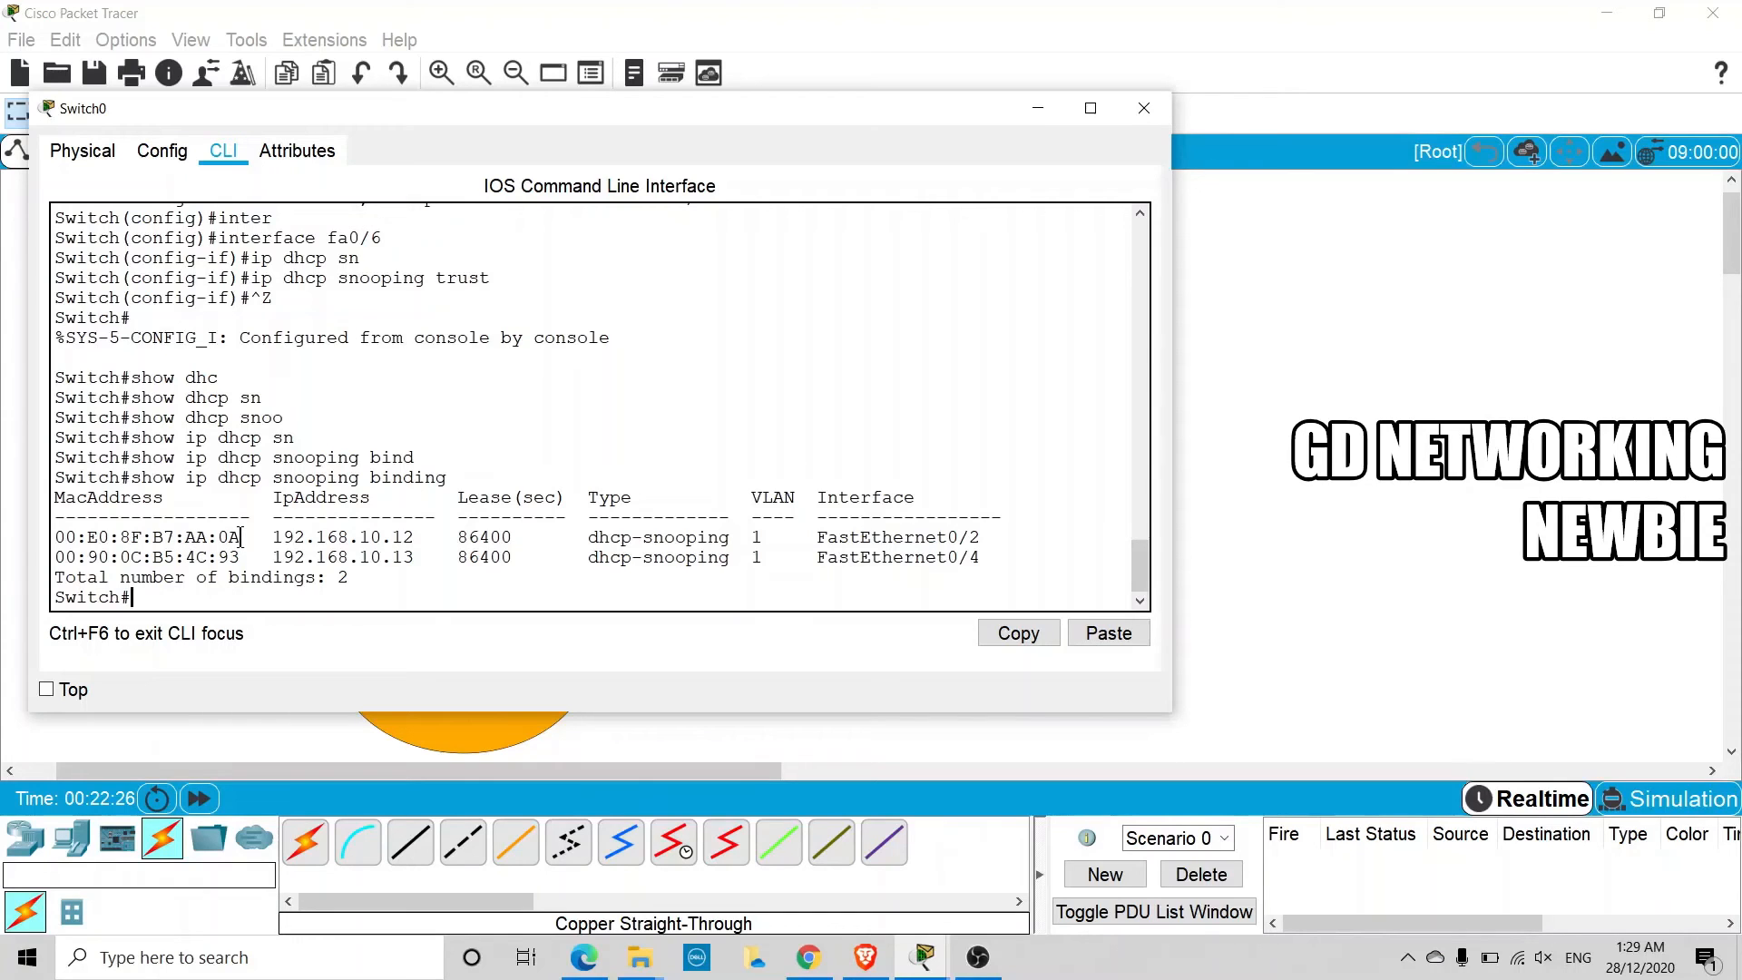
{"action": "left_click_drag", "start_coordinate": [240, 536], "coordinate": [57, 536]}
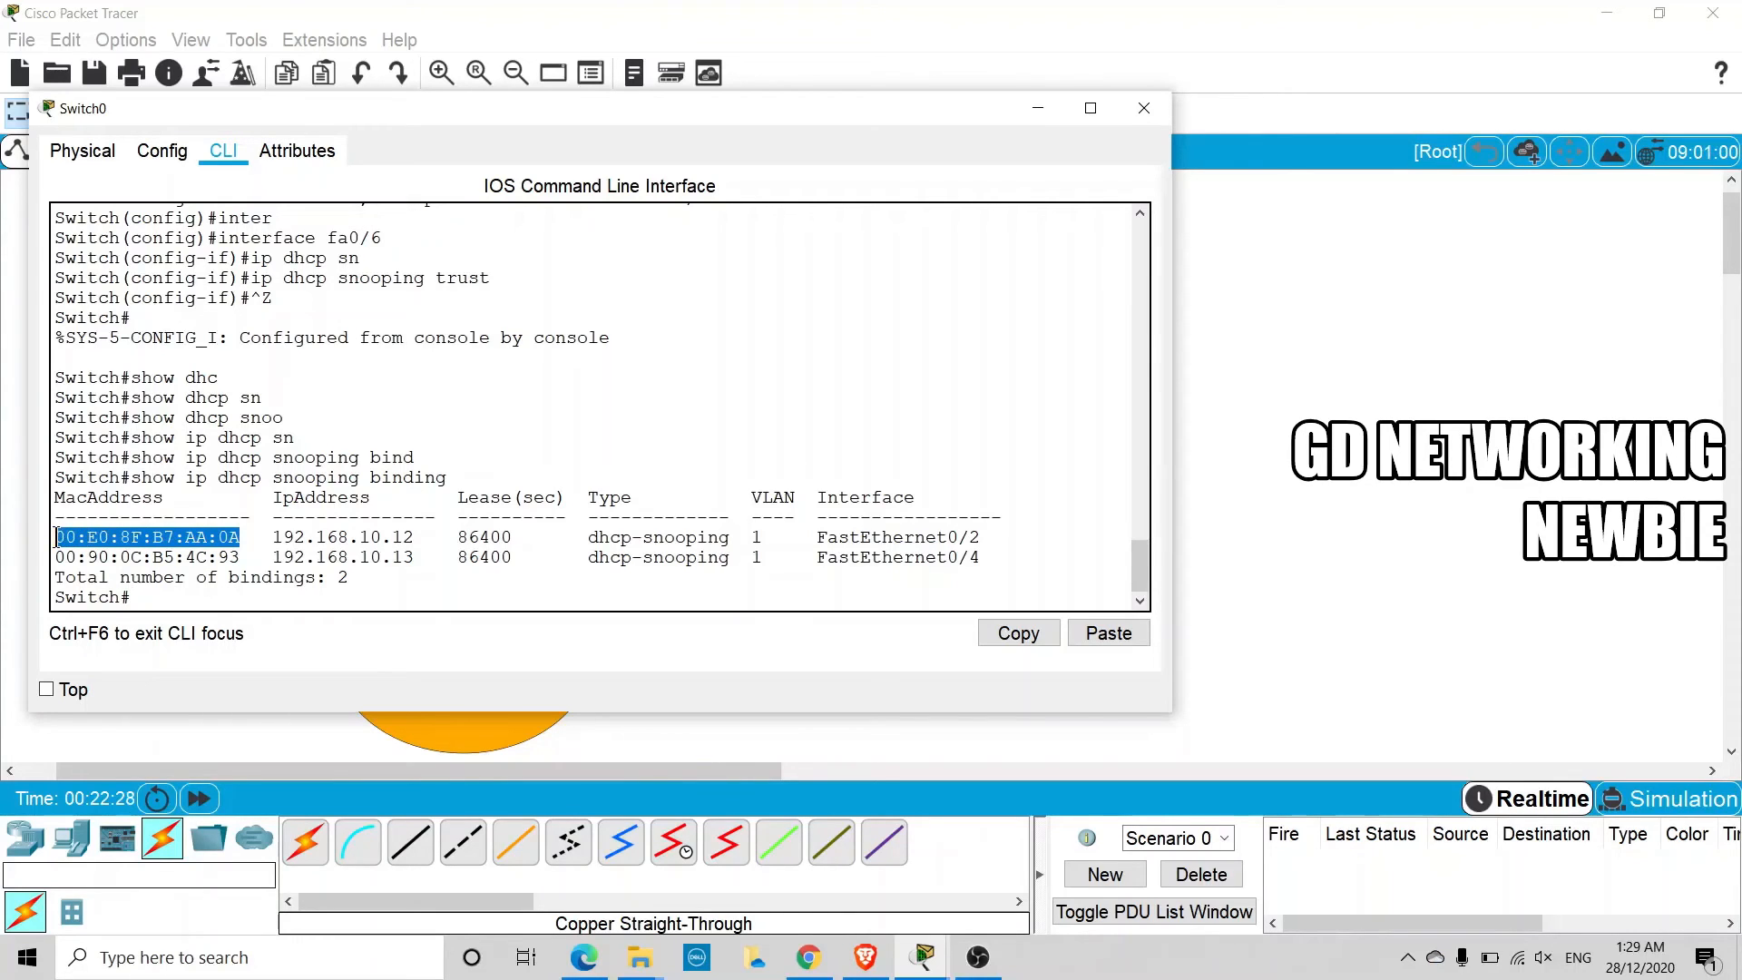
{"action": "left_click_drag", "start_coordinate": [273, 536], "coordinate": [407, 537]}
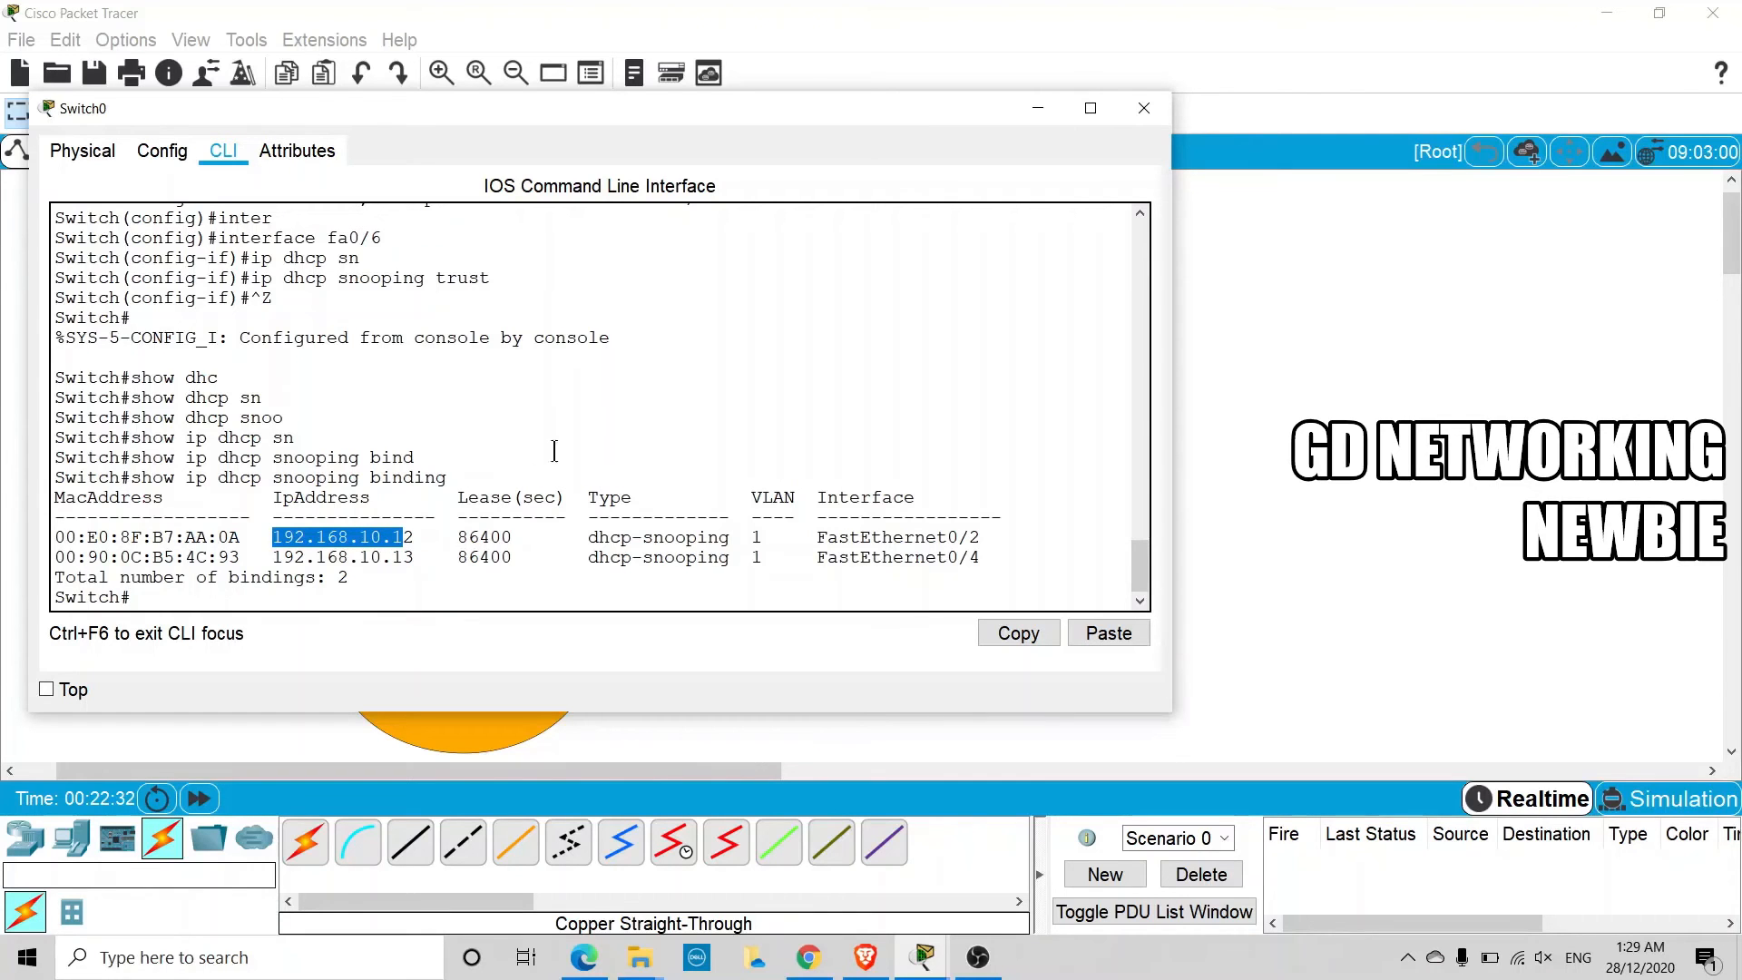
{"action": "left_click_drag", "start_coordinate": [663, 117], "coordinate": [947, 486]}
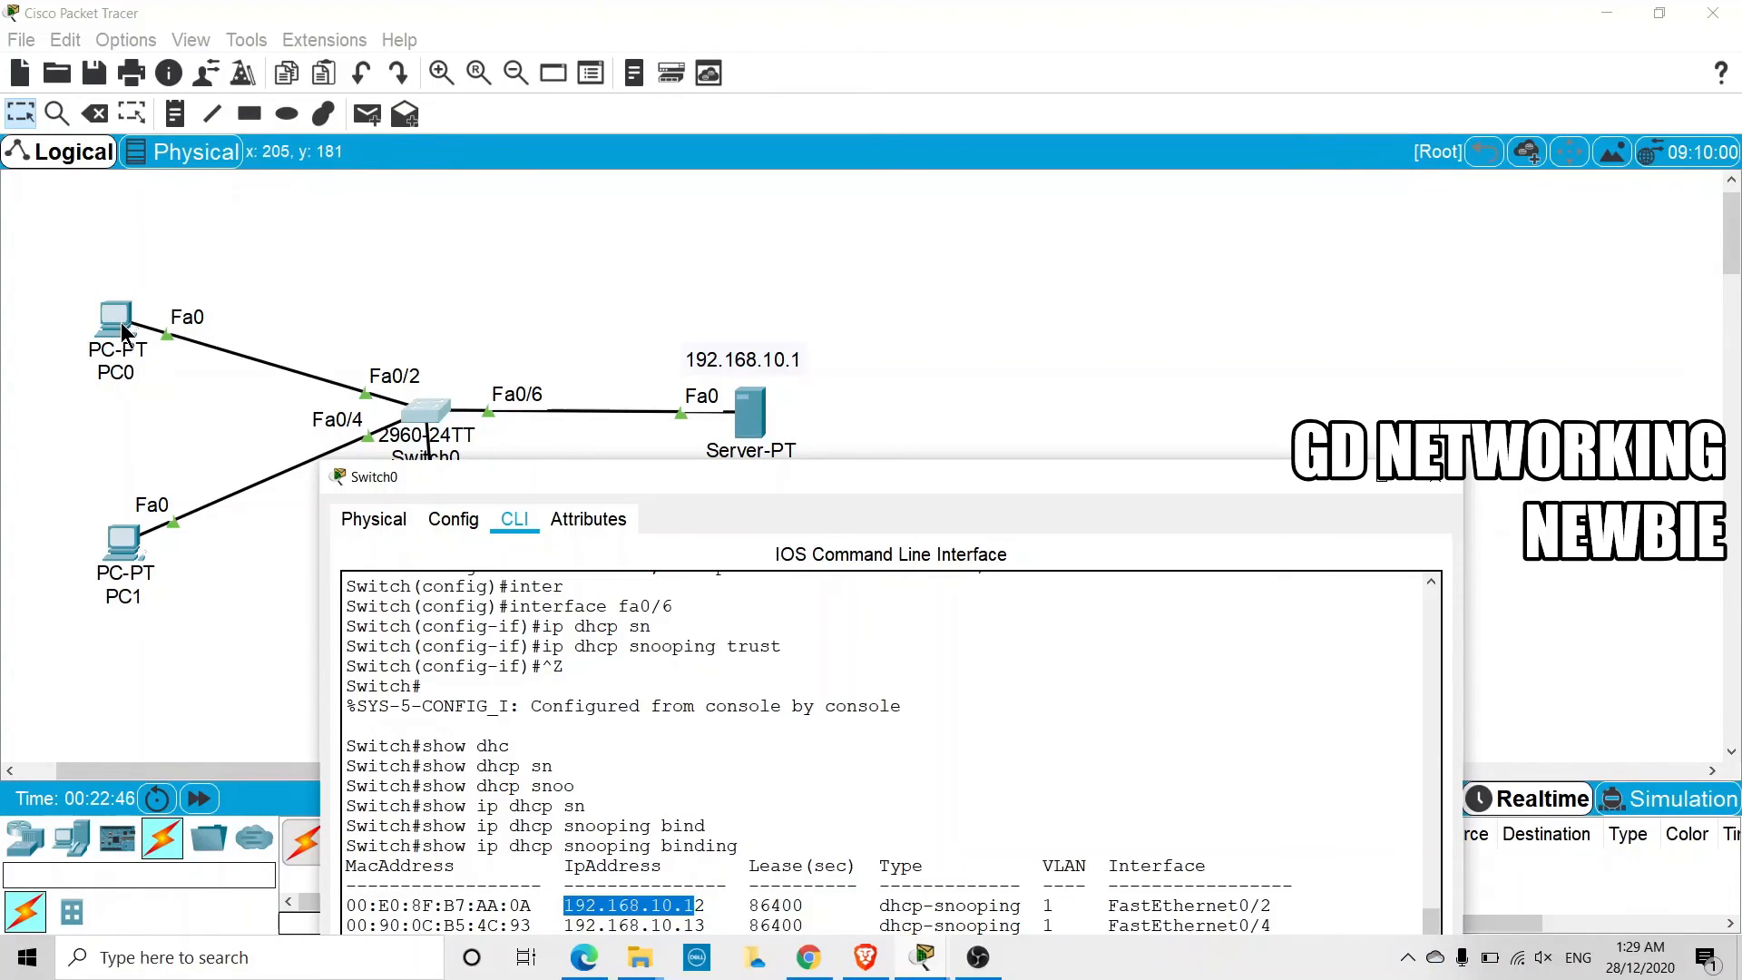
{"action": "left_click", "coordinate": [685, 921]}
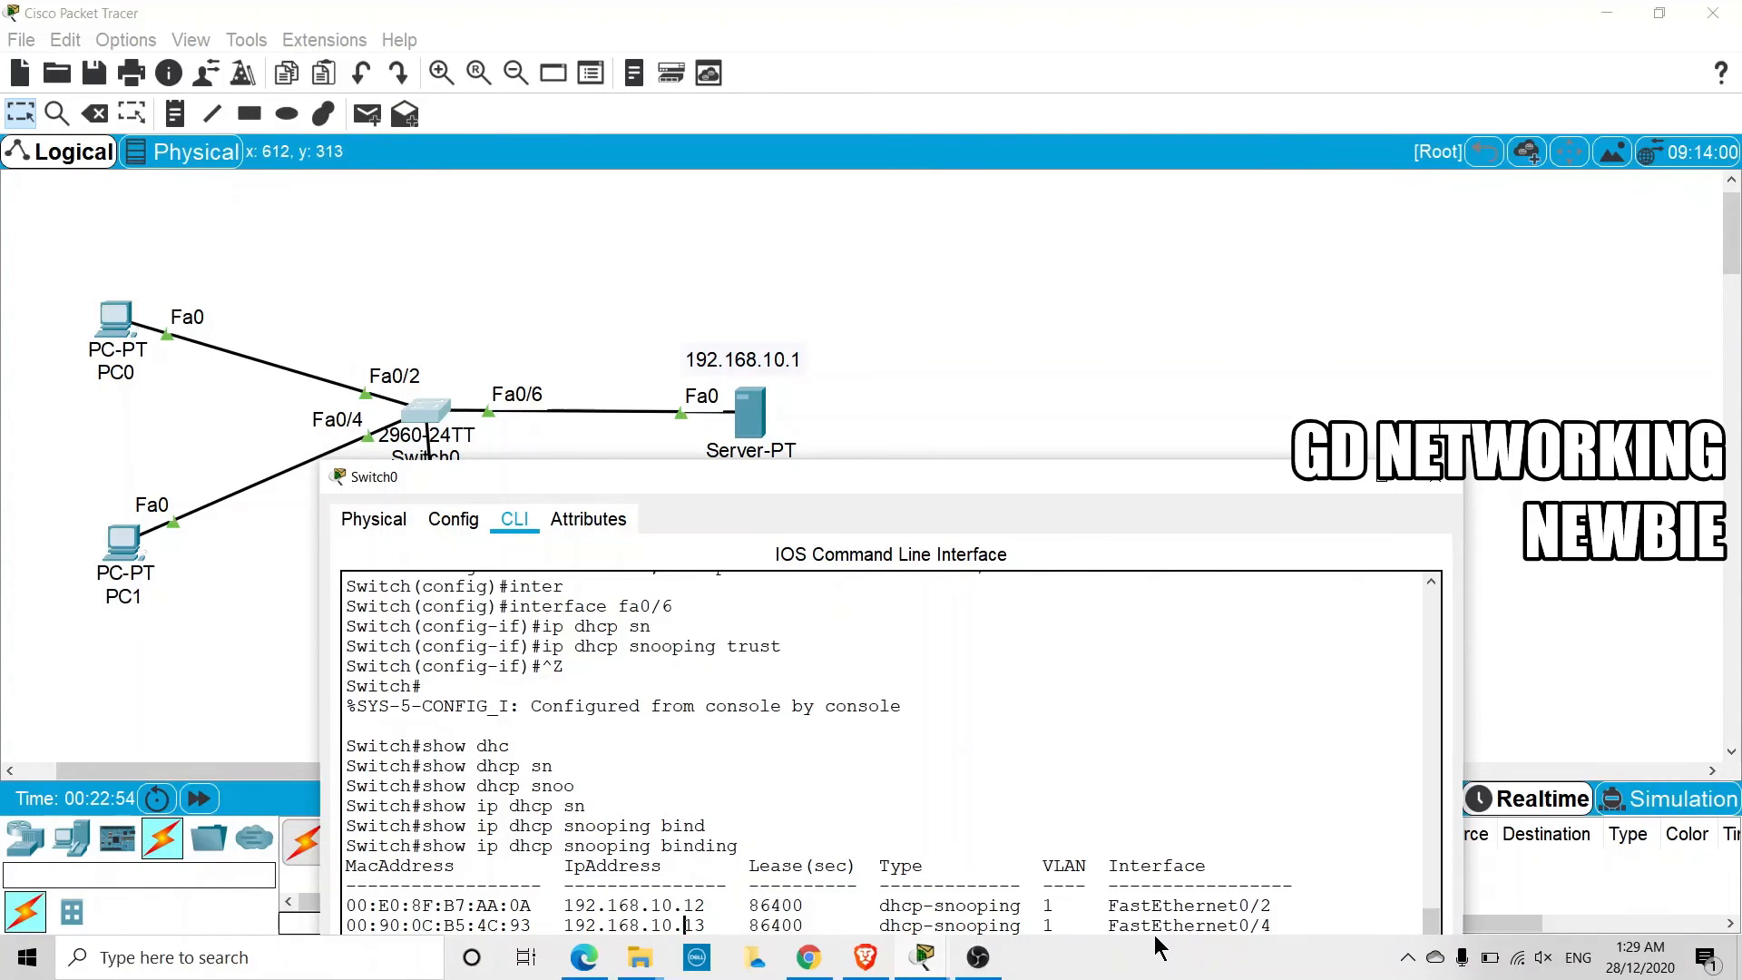
{"action": "left_click_drag", "start_coordinate": [1114, 907], "coordinate": [1272, 907]}
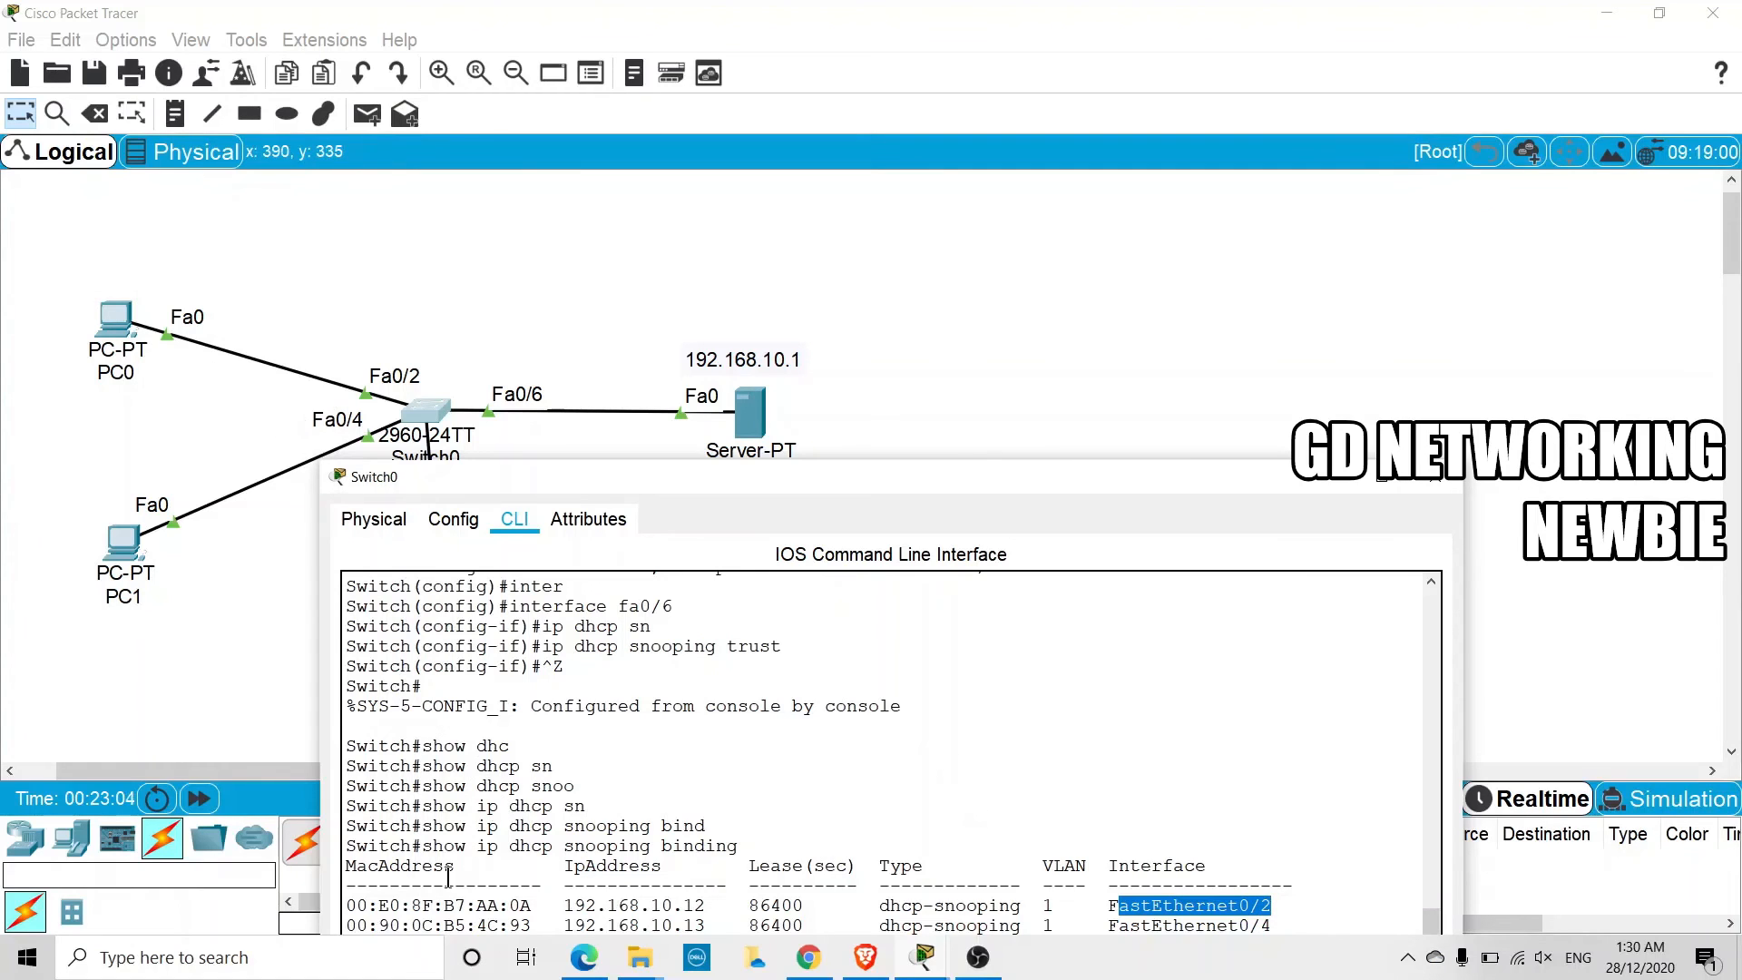
Copy the MAC address of the FastEthernet0/2 binding, 00:E0:8F:B7:AA:0A, and place it as a note above PC0
{"action": "left_click_drag", "start_coordinate": [531, 905], "coordinate": [346, 905]}
{"action": "right_click", "coordinate": [382, 913]}
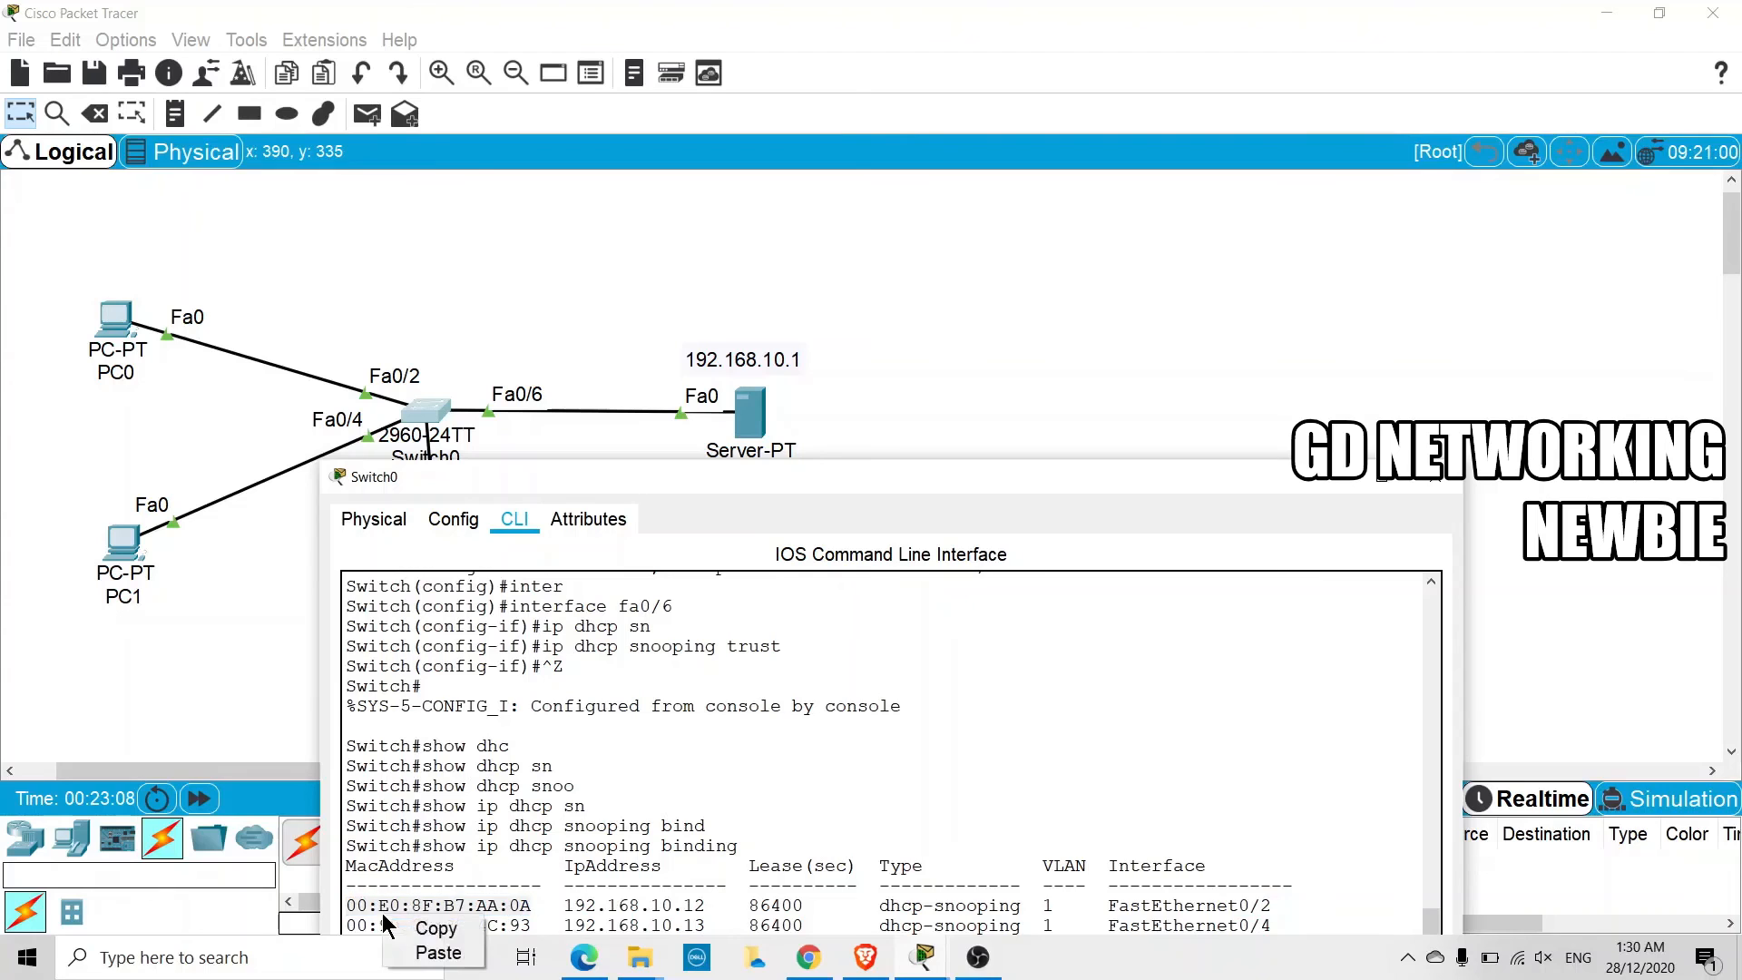
{"action": "left_click", "coordinate": [432, 923]}
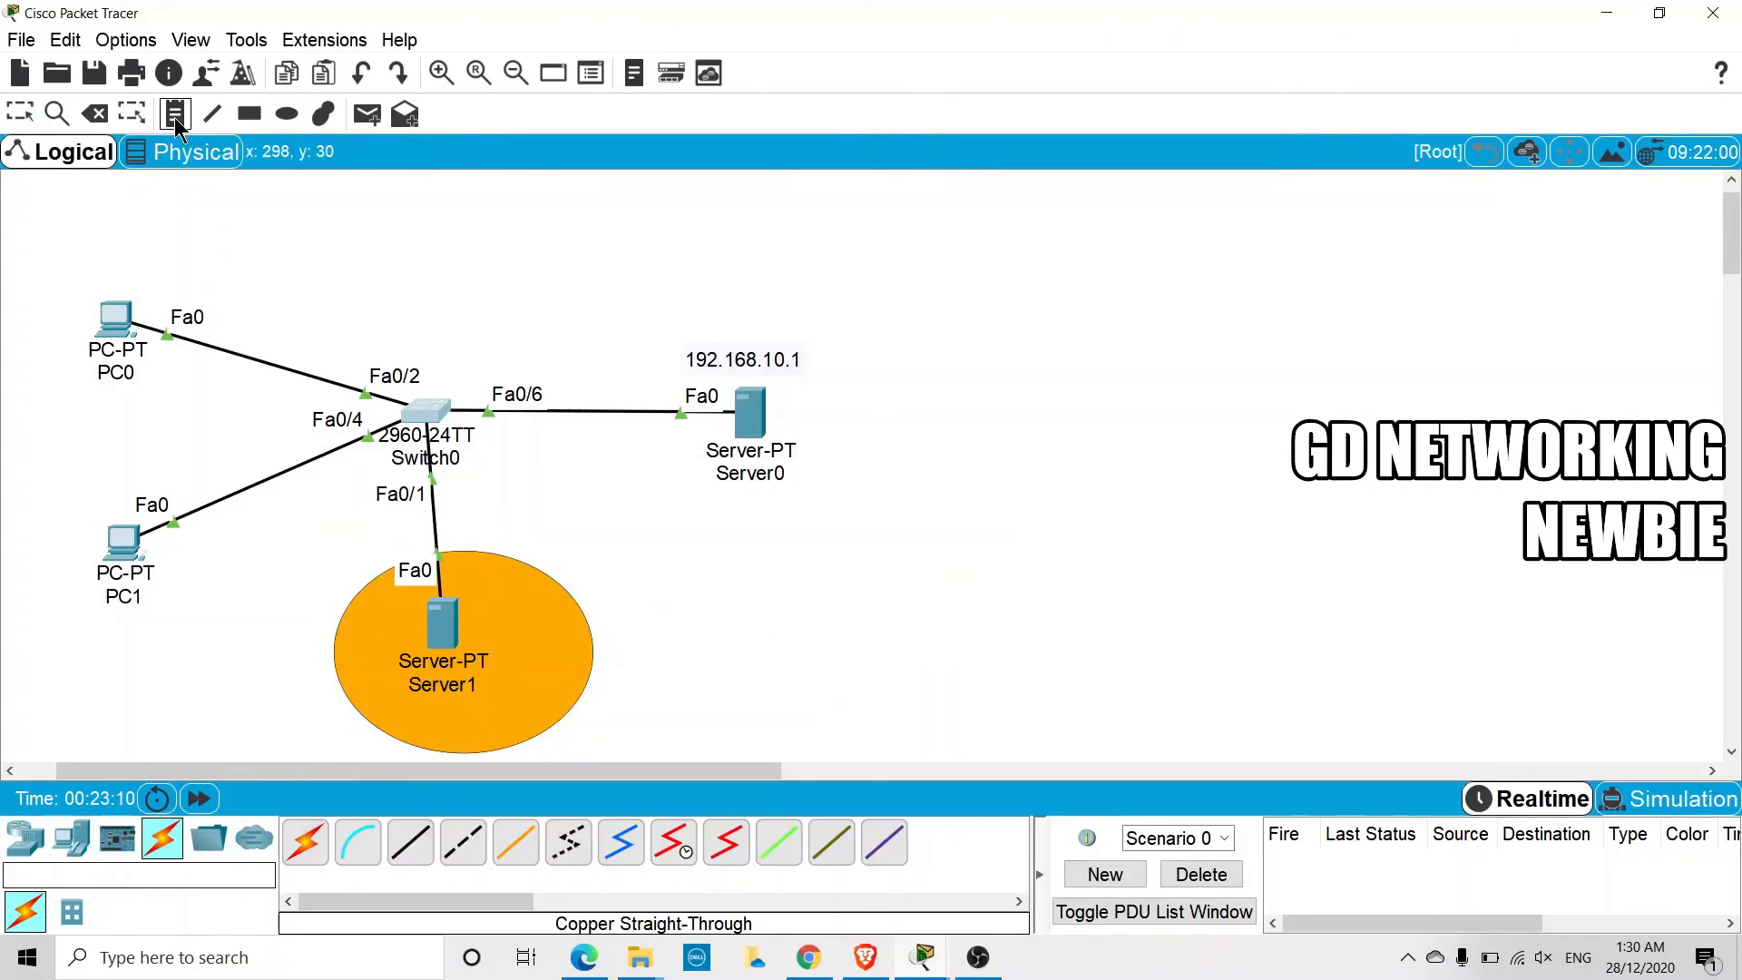
{"action": "left_click", "coordinate": [100, 279]}
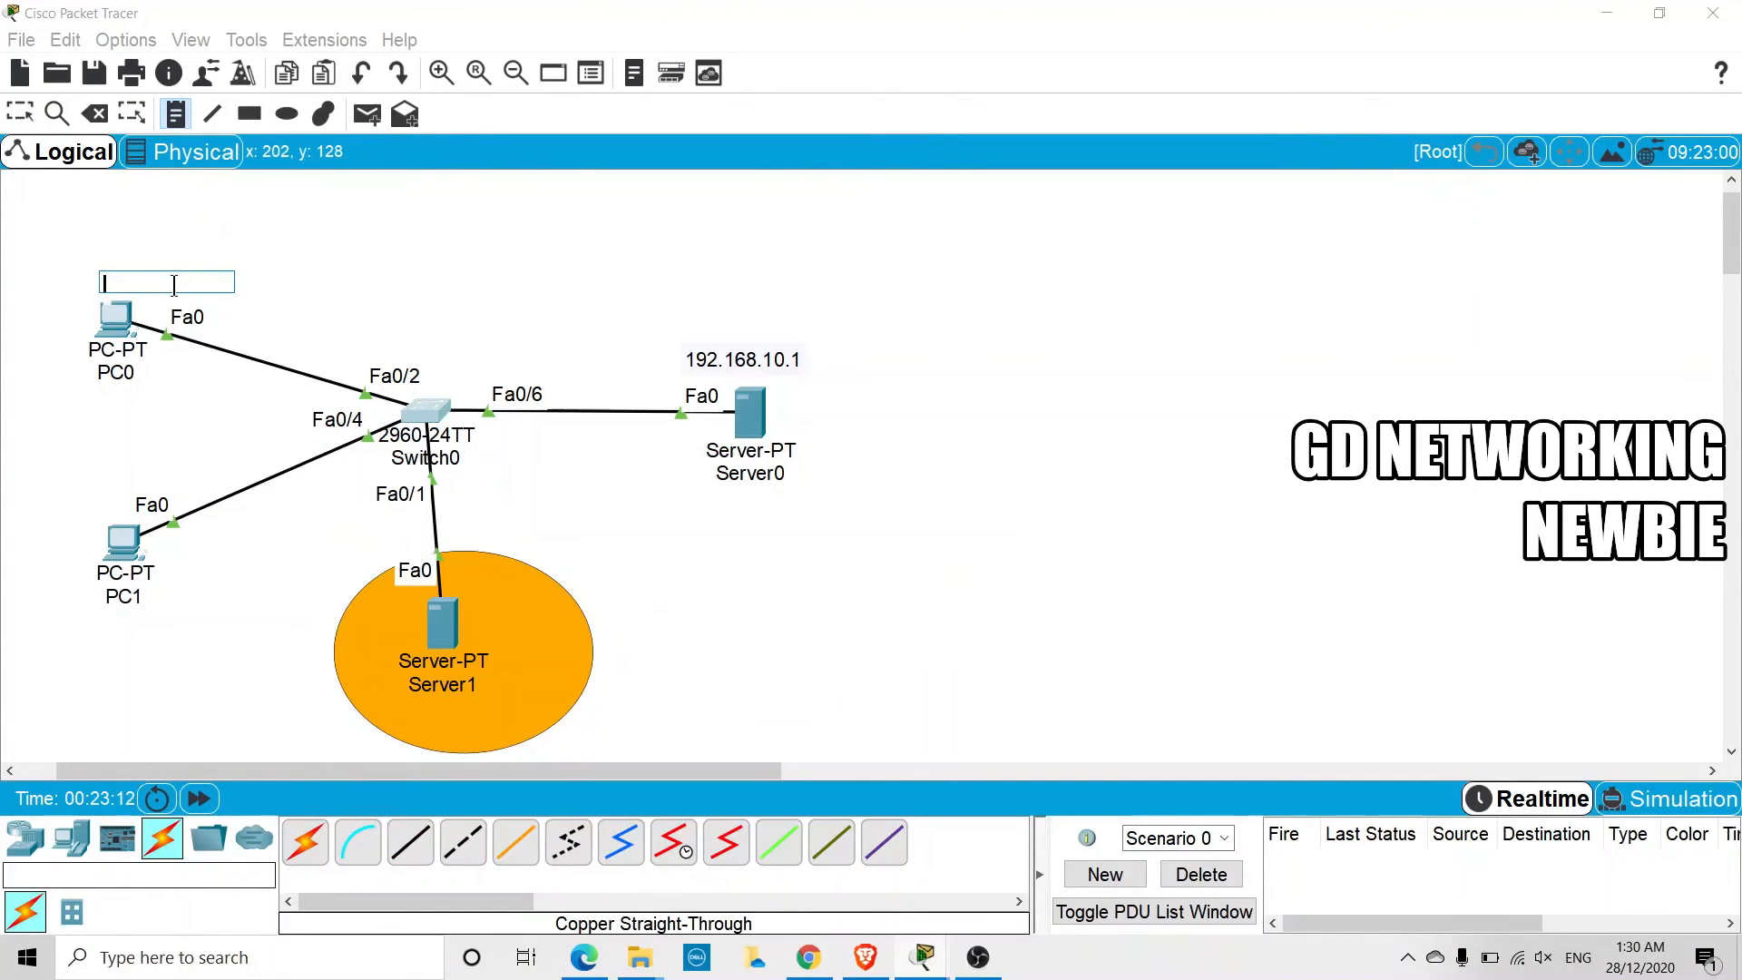
{"action": "key", "text": "ctrl+v"}
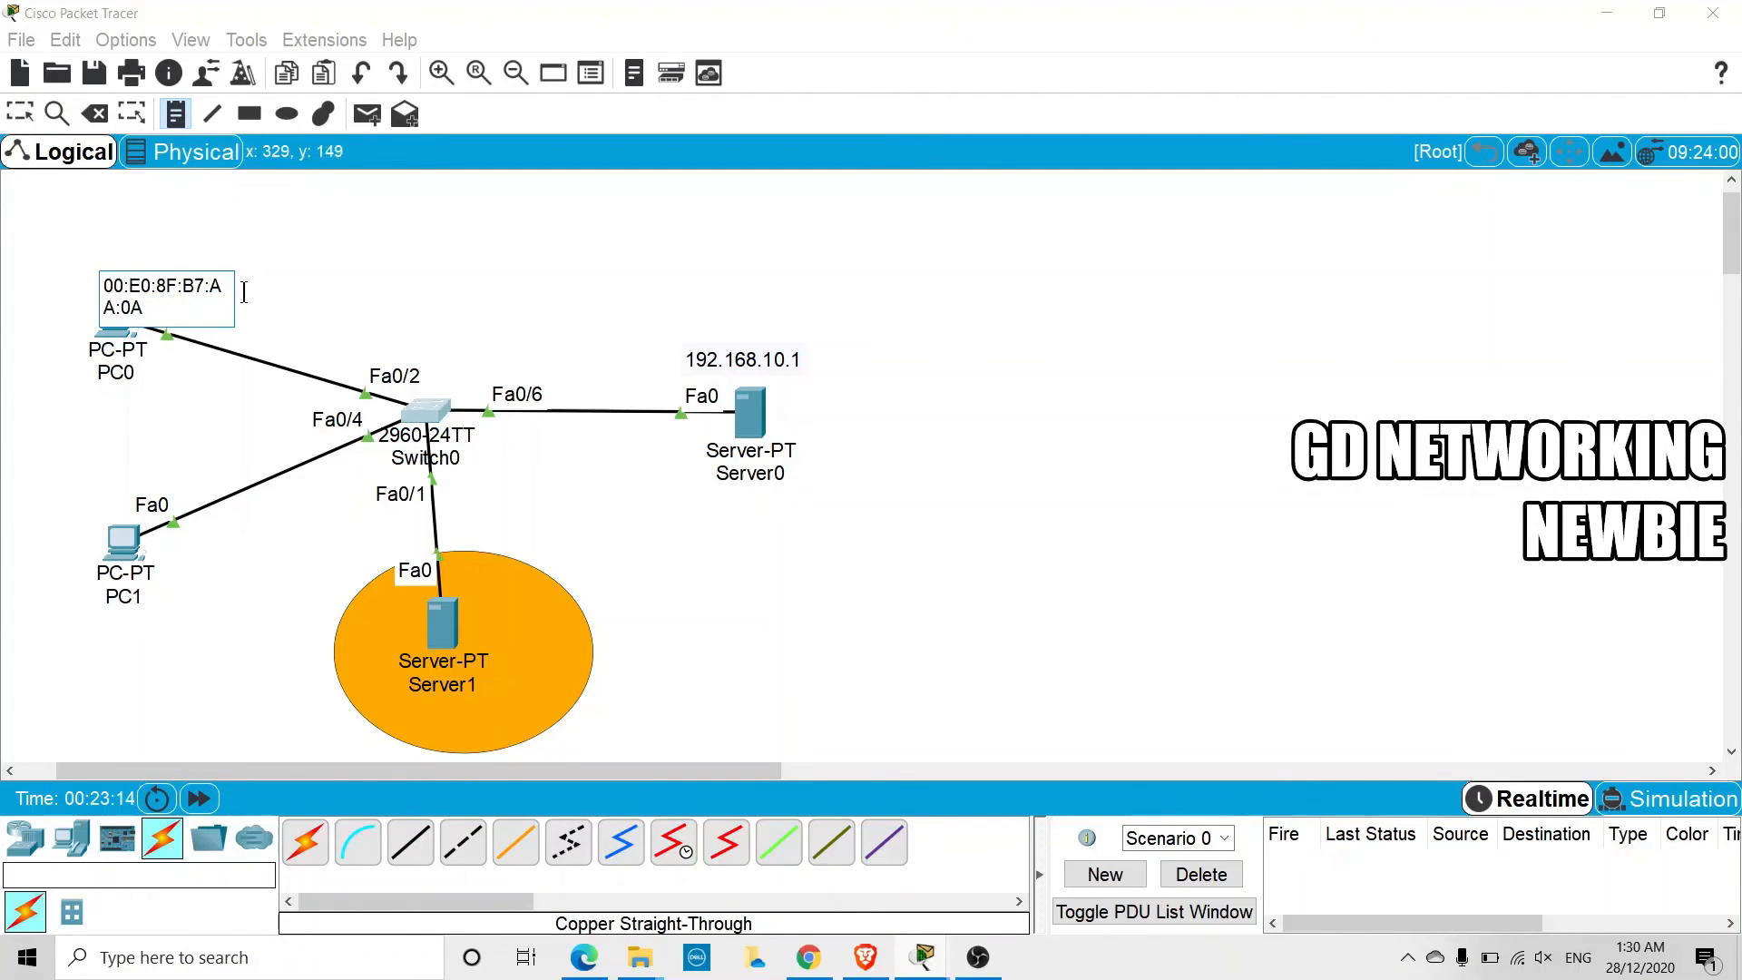
{"action": "left_click", "coordinate": [299, 280]}
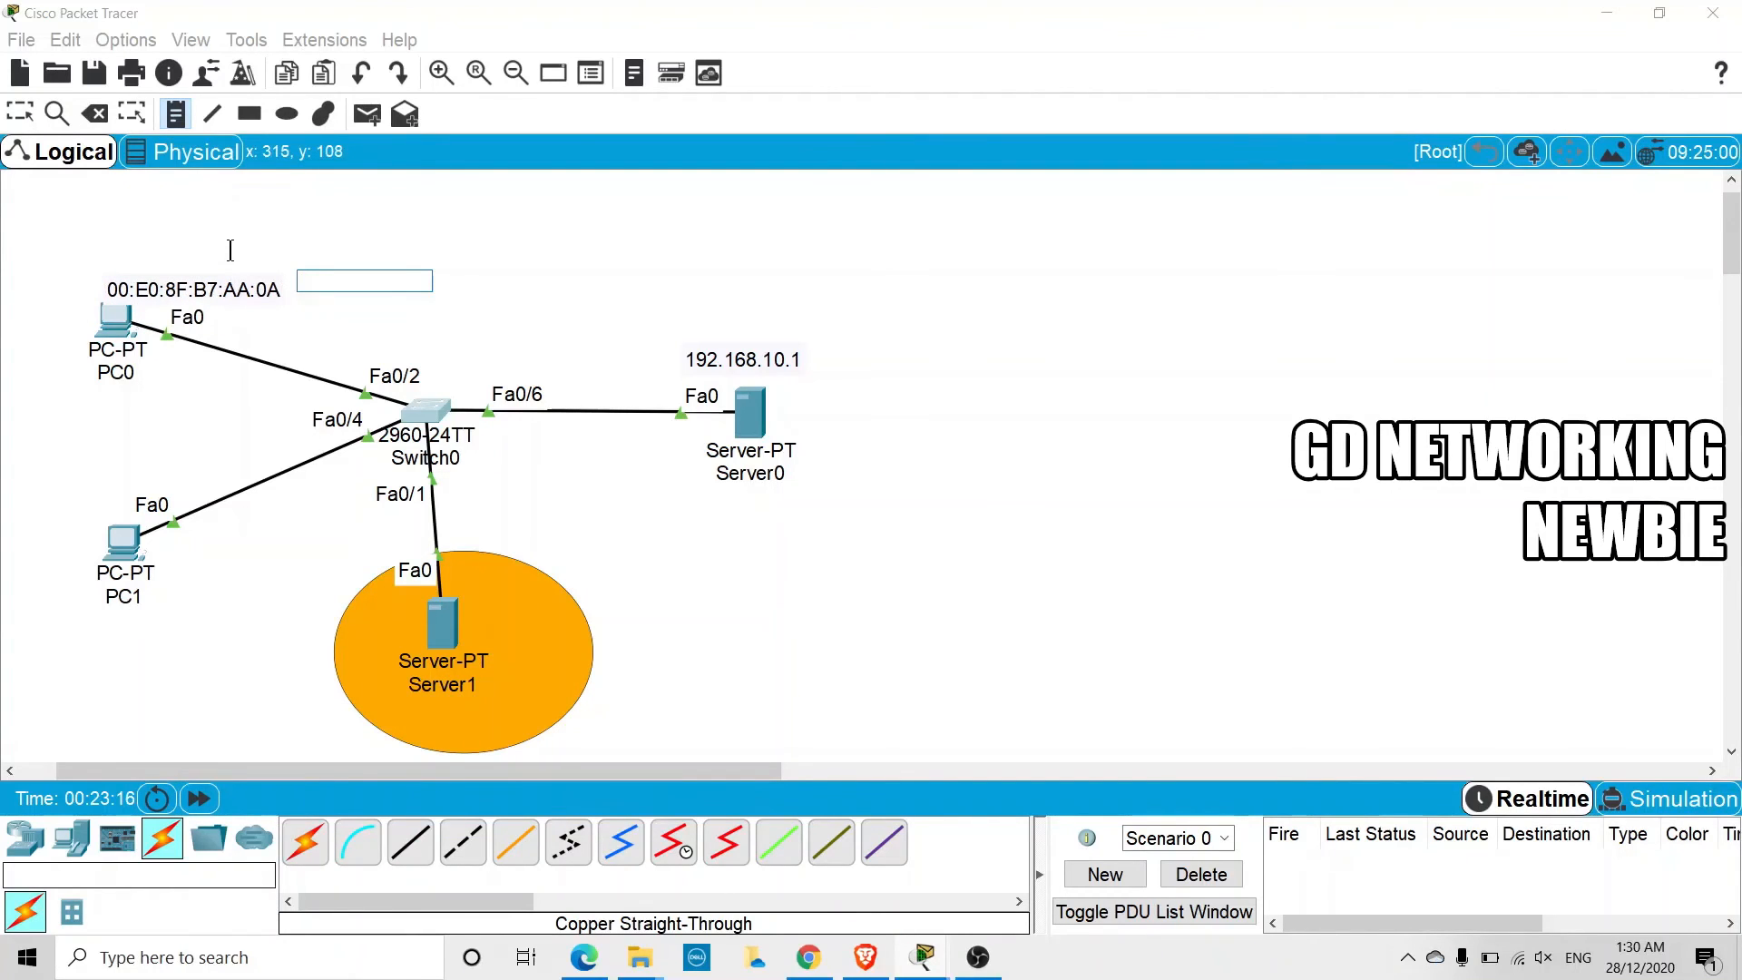
{"action": "key", "text": "Escape"}
{"action": "left_click_drag", "start_coordinate": [218, 289], "coordinate": [183, 277]}
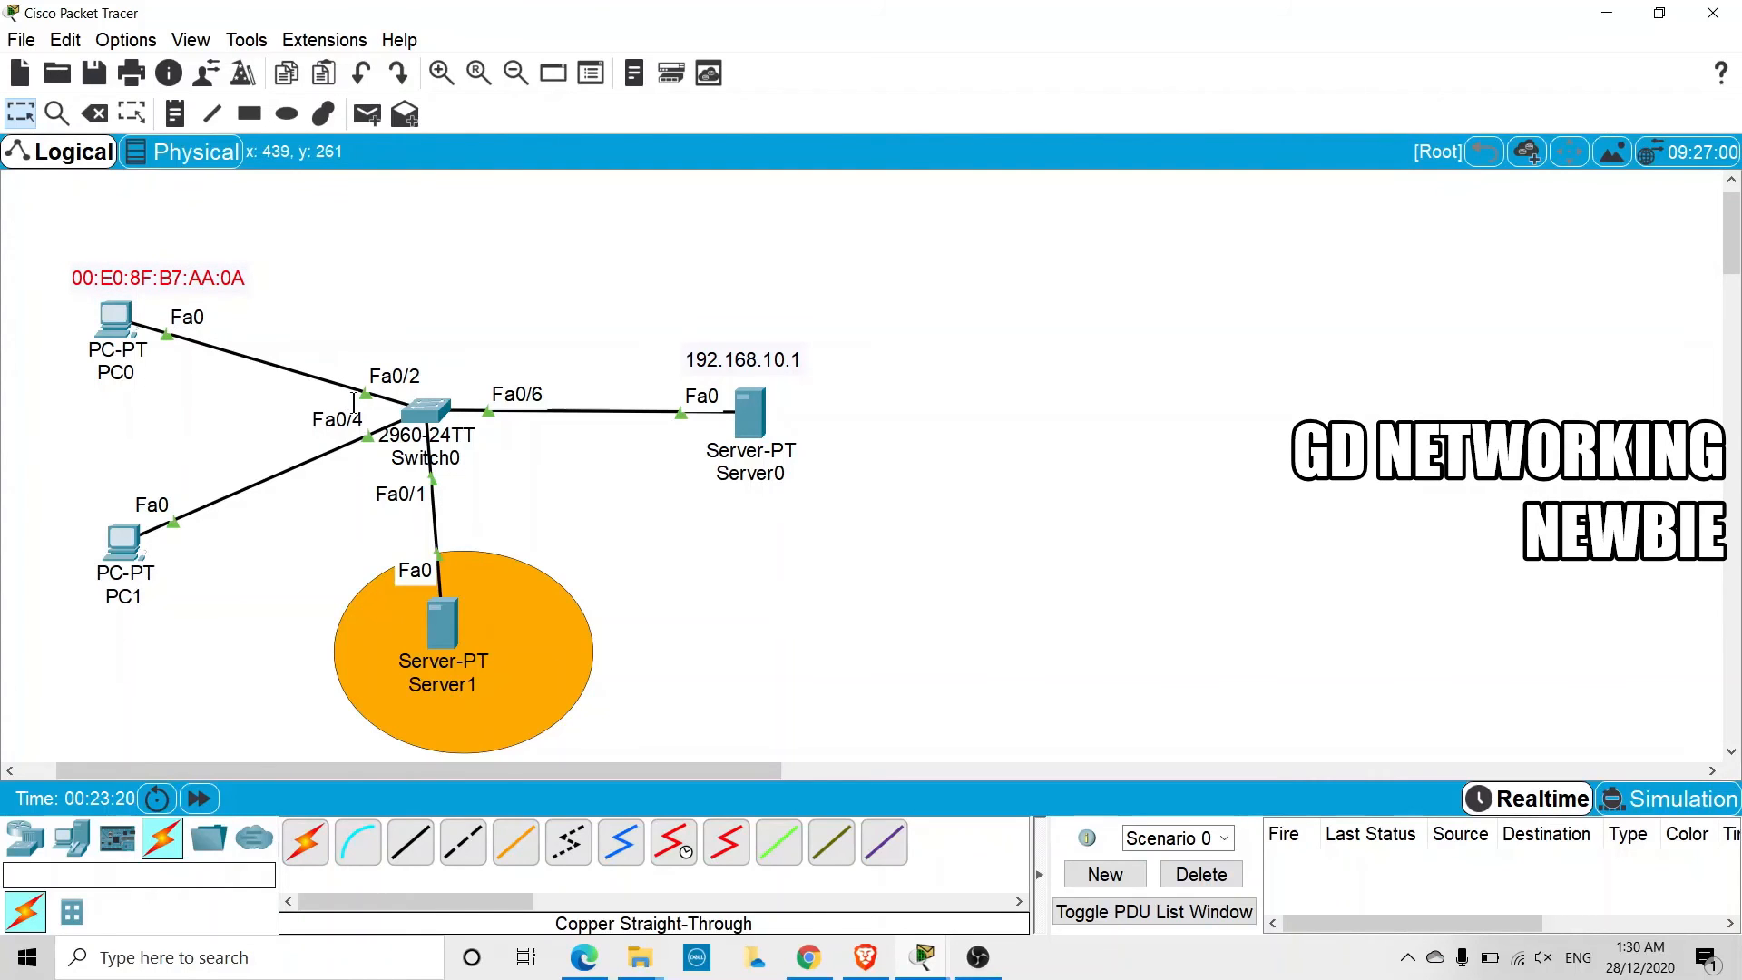
Reopen the Switch0 window, move it clear of the PCs, and examine the FastEthernet0/4 binding entry
{"action": "left_click", "coordinate": [439, 404]}
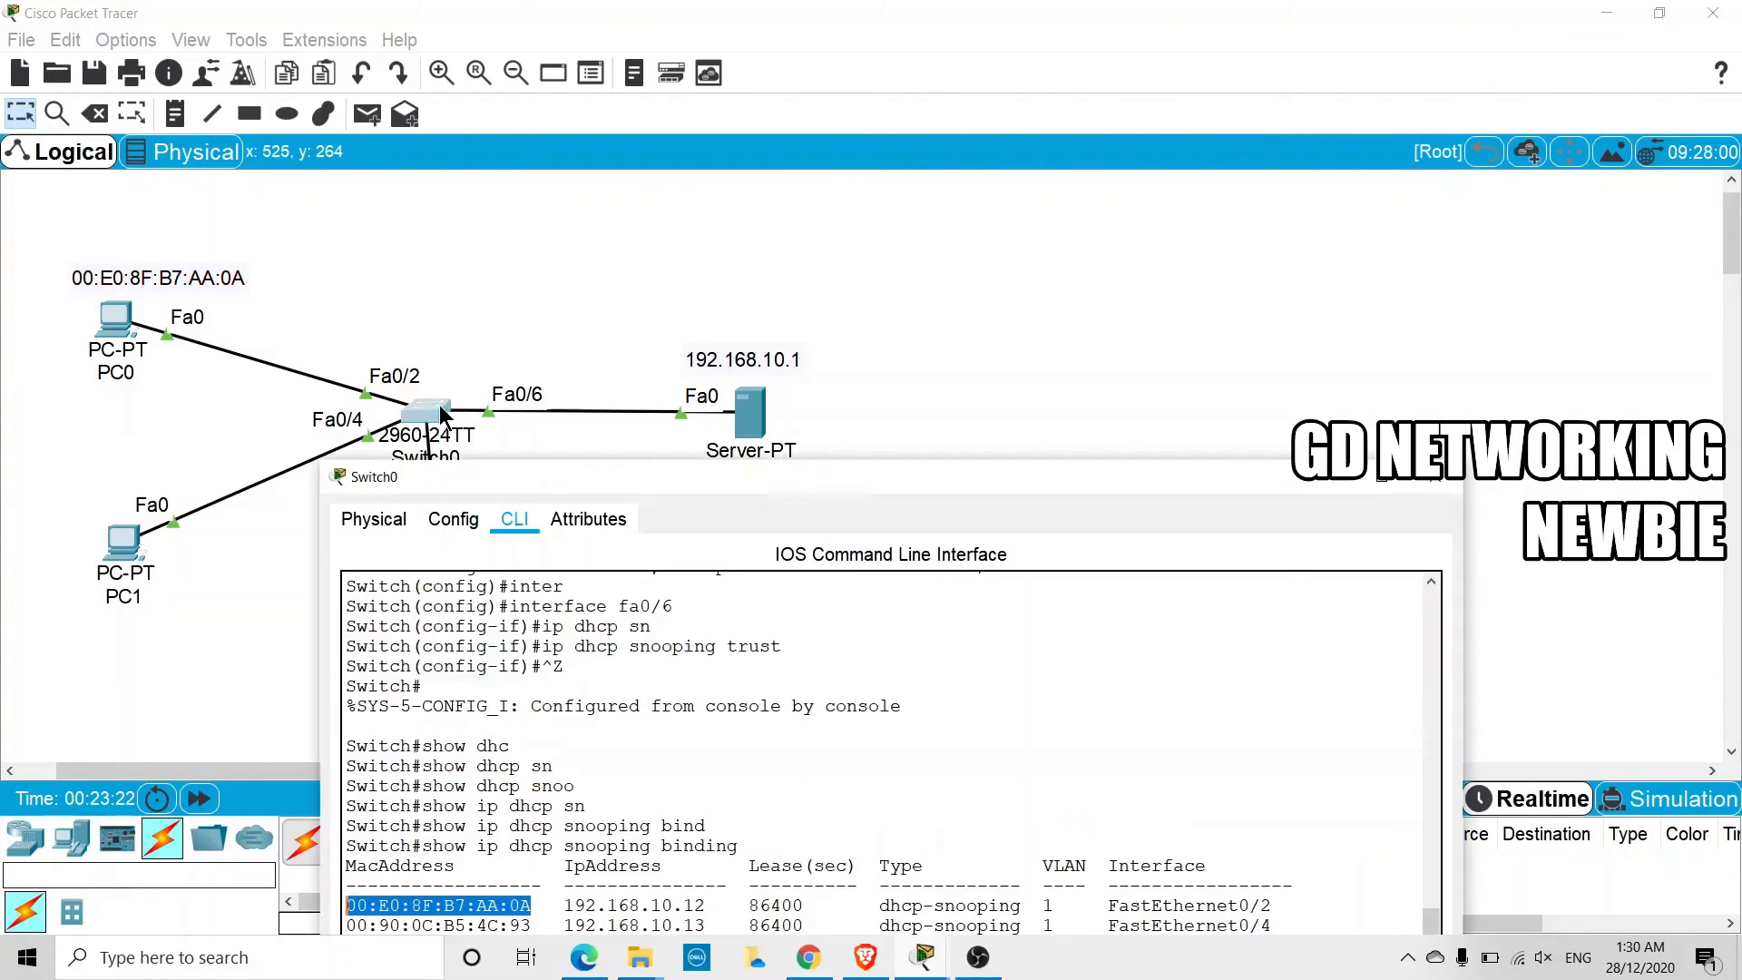
{"action": "left_click_drag", "start_coordinate": [746, 473], "coordinate": [742, 289]}
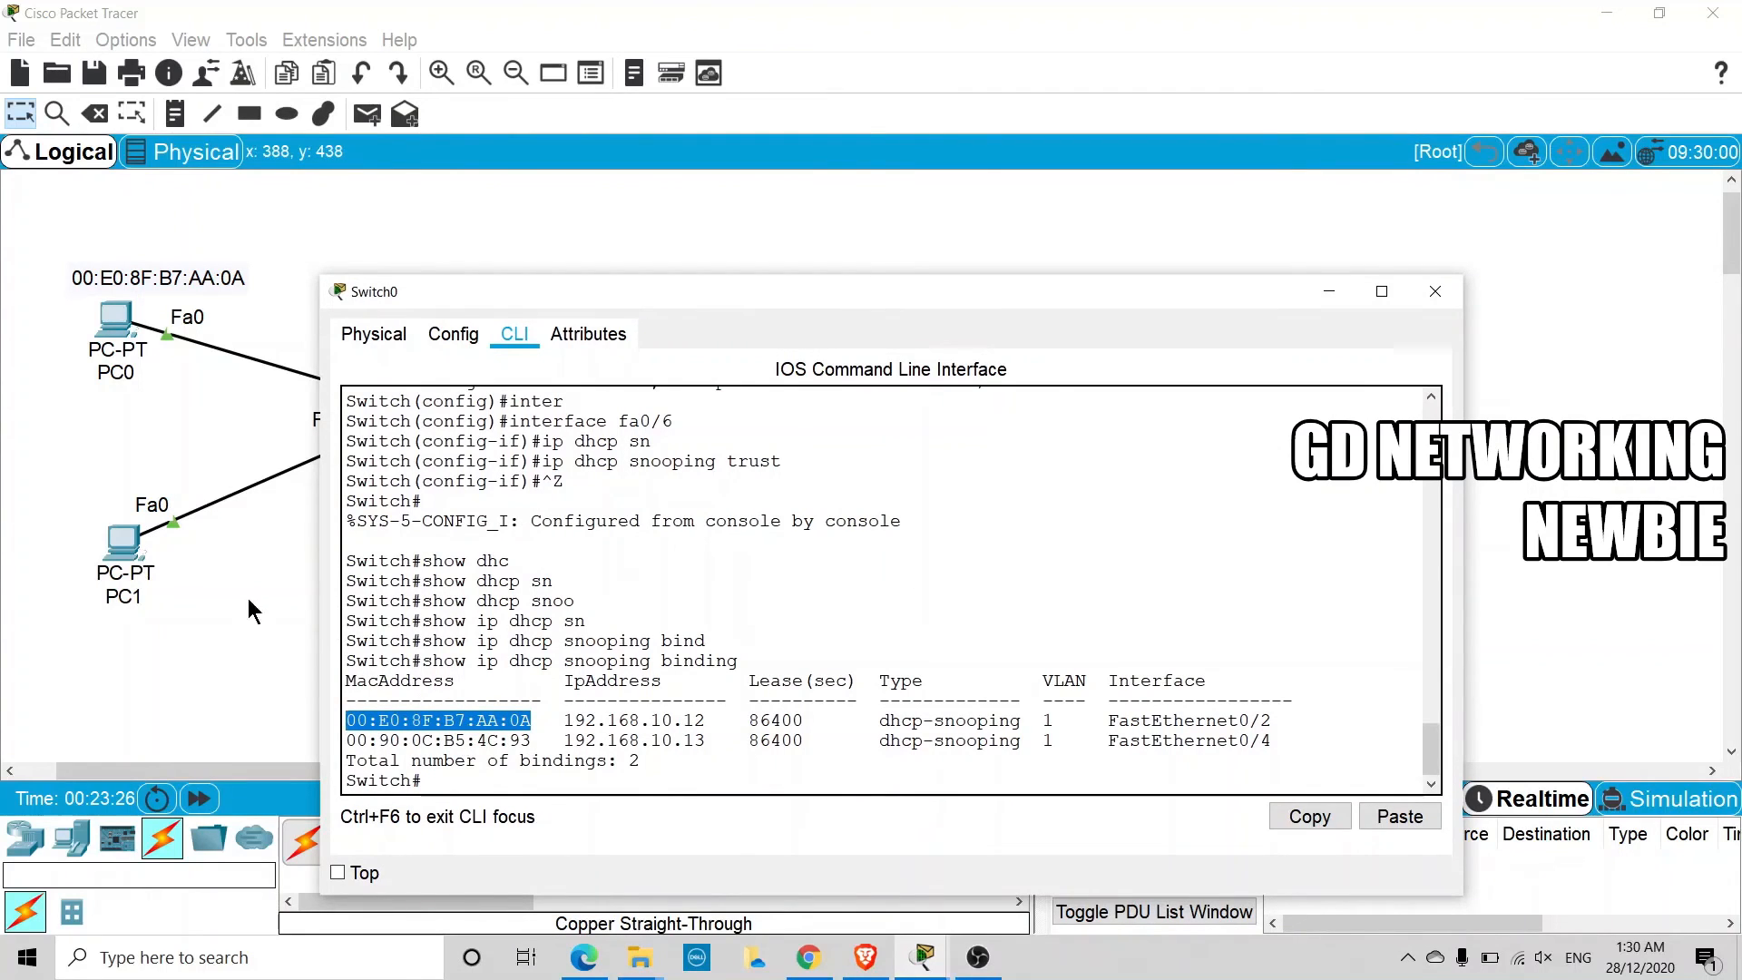
{"action": "left_click_drag", "start_coordinate": [526, 290], "coordinate": [678, 266]}
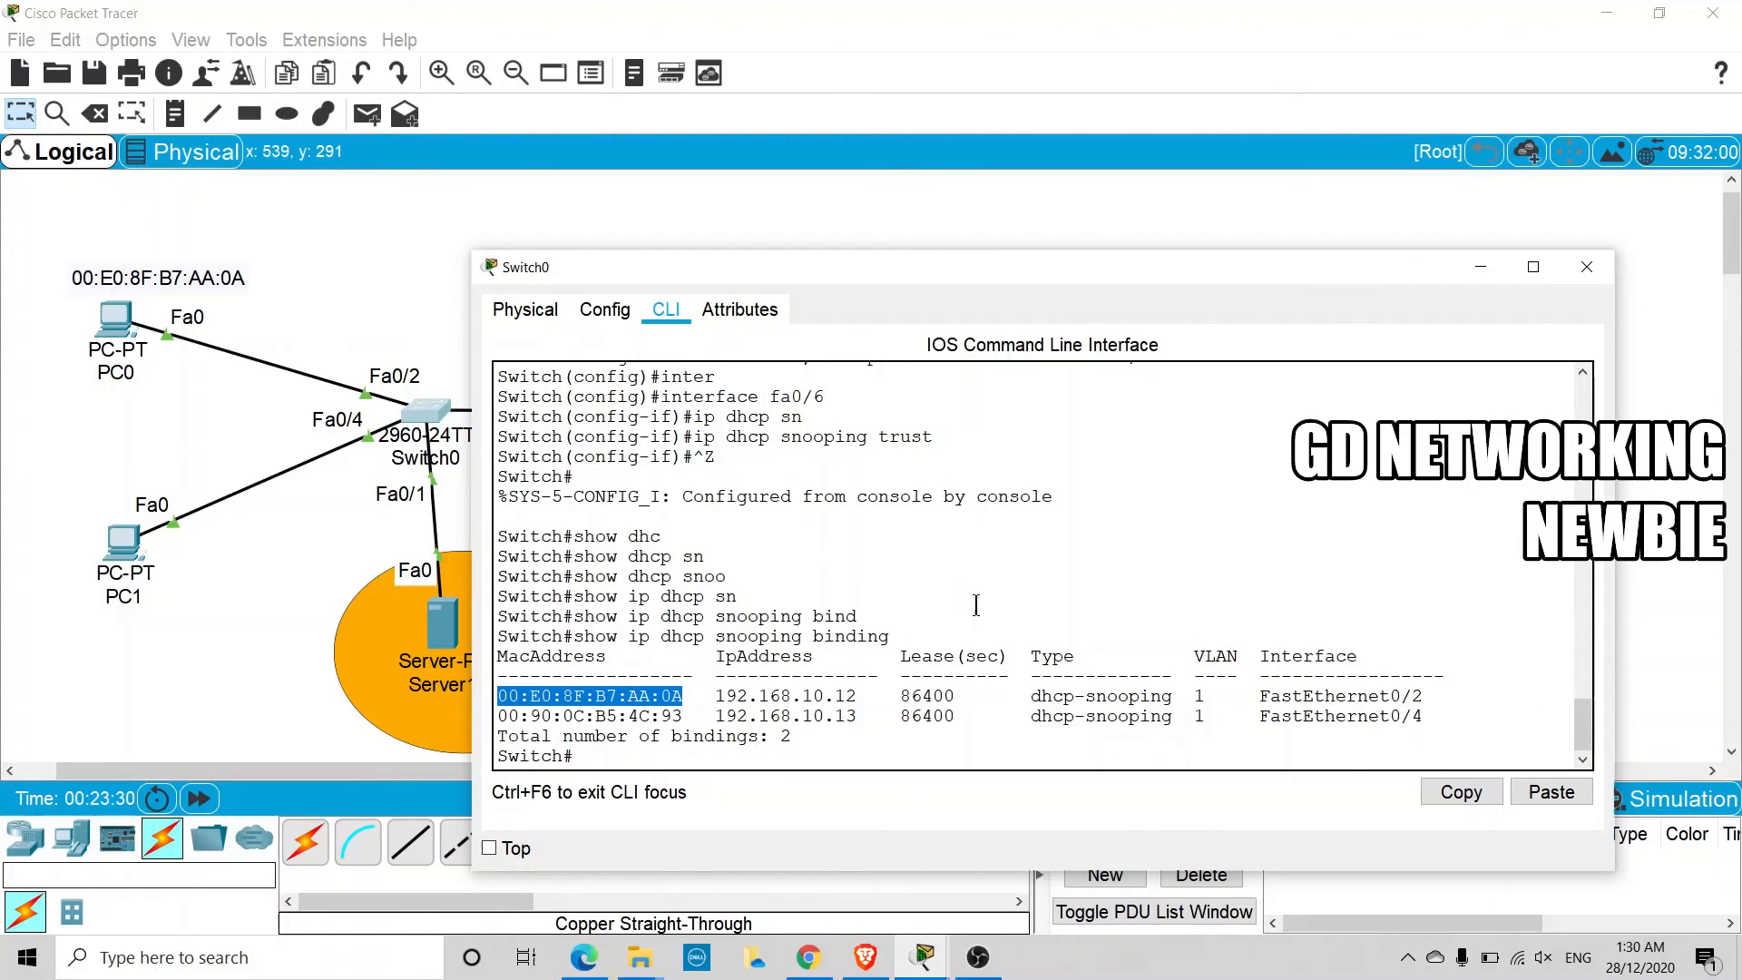
{"action": "left_click_drag", "start_coordinate": [1423, 716], "coordinate": [1270, 723]}
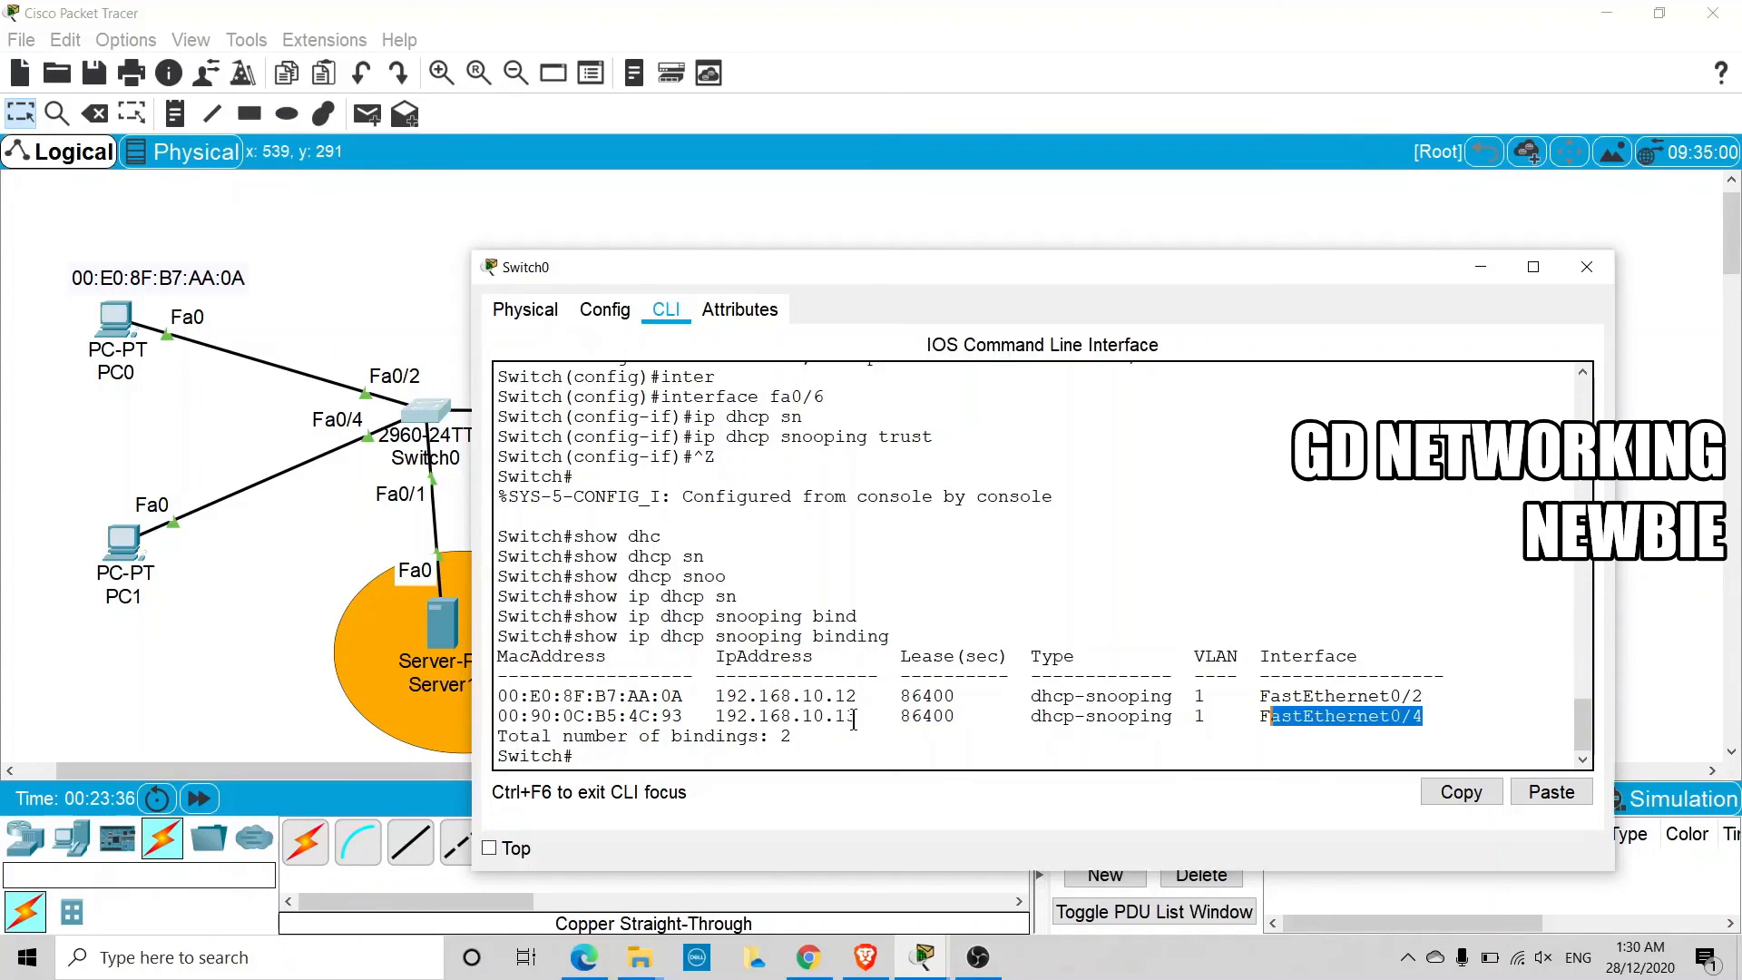
{"action": "left_click_drag", "start_coordinate": [856, 718], "coordinate": [499, 716]}
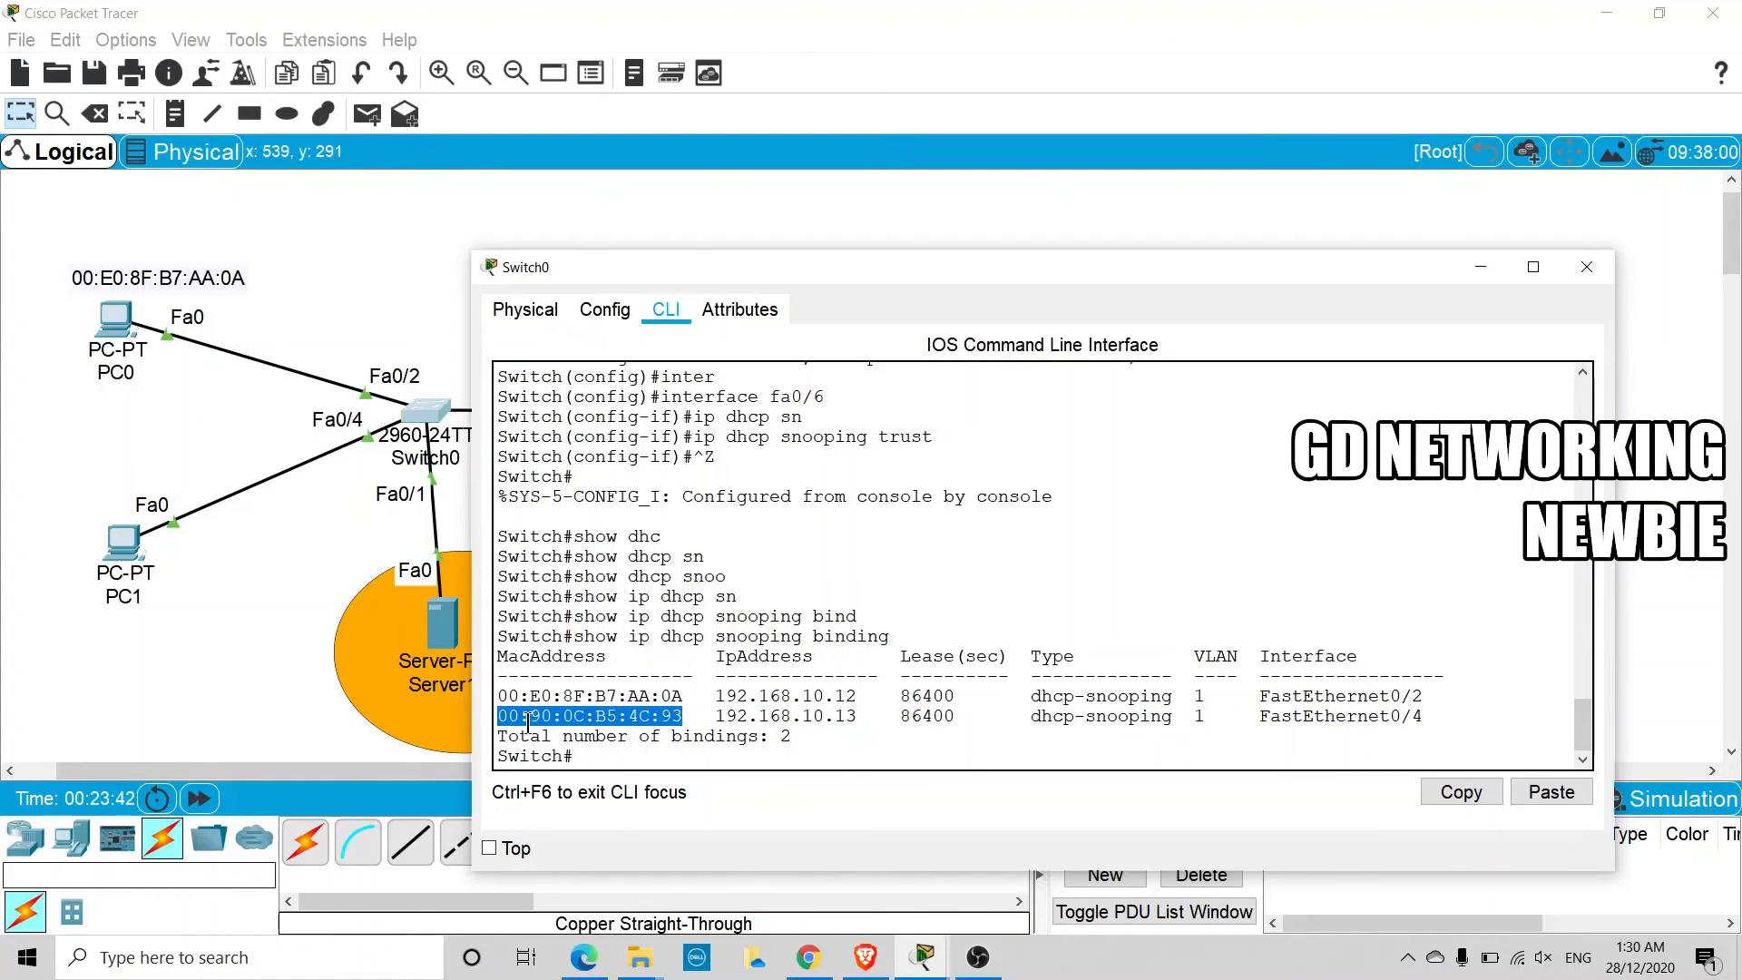
Copy the MAC address of the FastEthernet0/4 binding, 00:90:0C:B5:4C:93, and place it as a note below PC1
{"action": "left_click", "coordinate": [682, 717]}
{"action": "left_click_drag", "start_coordinate": [699, 719], "coordinate": [497, 718]}
{"action": "right_click", "coordinate": [545, 717]}
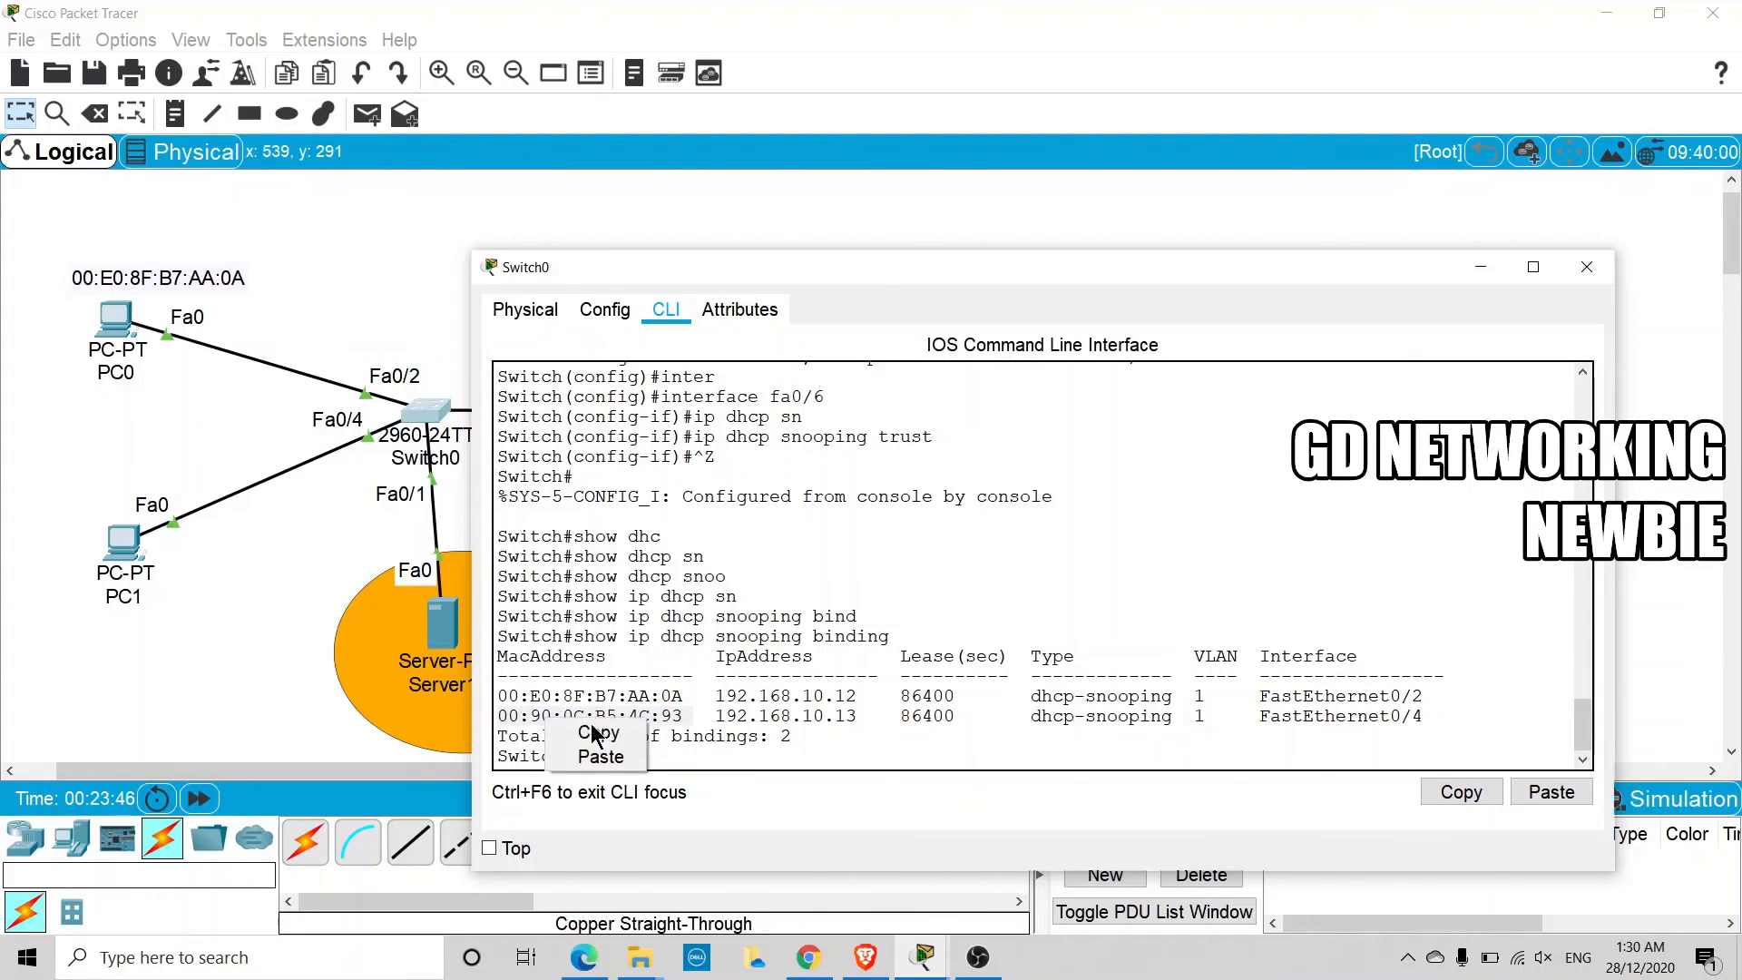
{"action": "left_click", "coordinate": [590, 731]}
{"action": "left_click", "coordinate": [1466, 272]}
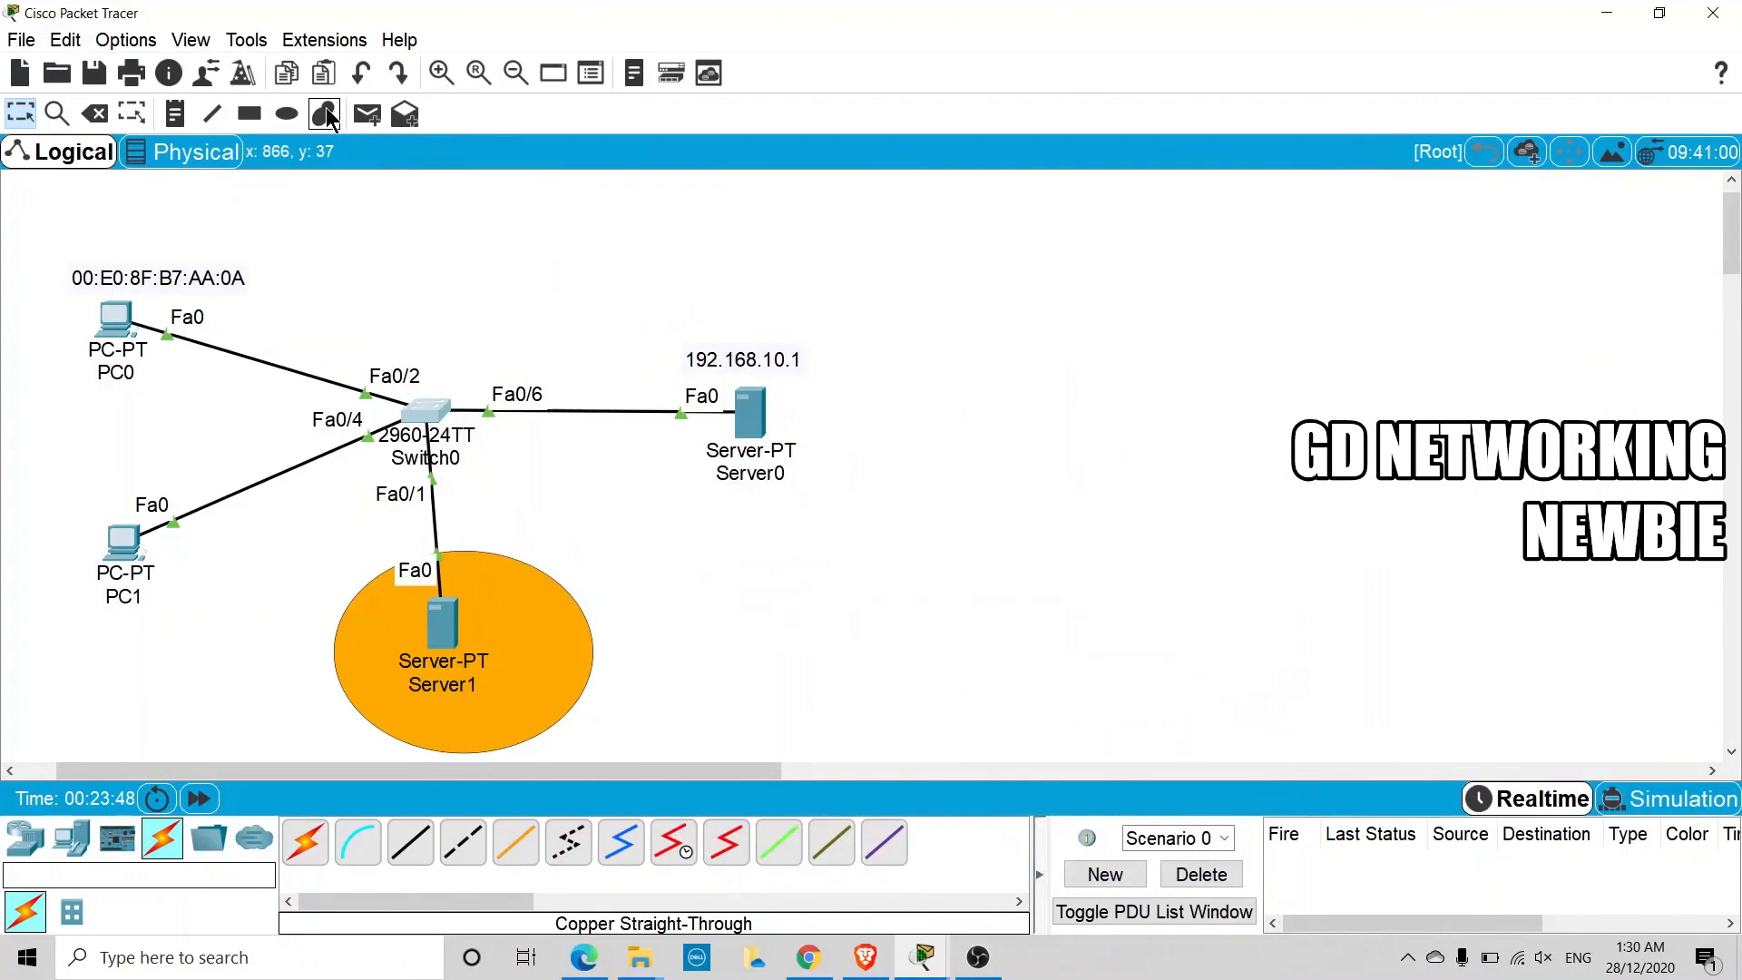
{"action": "left_click", "coordinate": [175, 113]}
{"action": "left_click", "coordinate": [109, 612]}
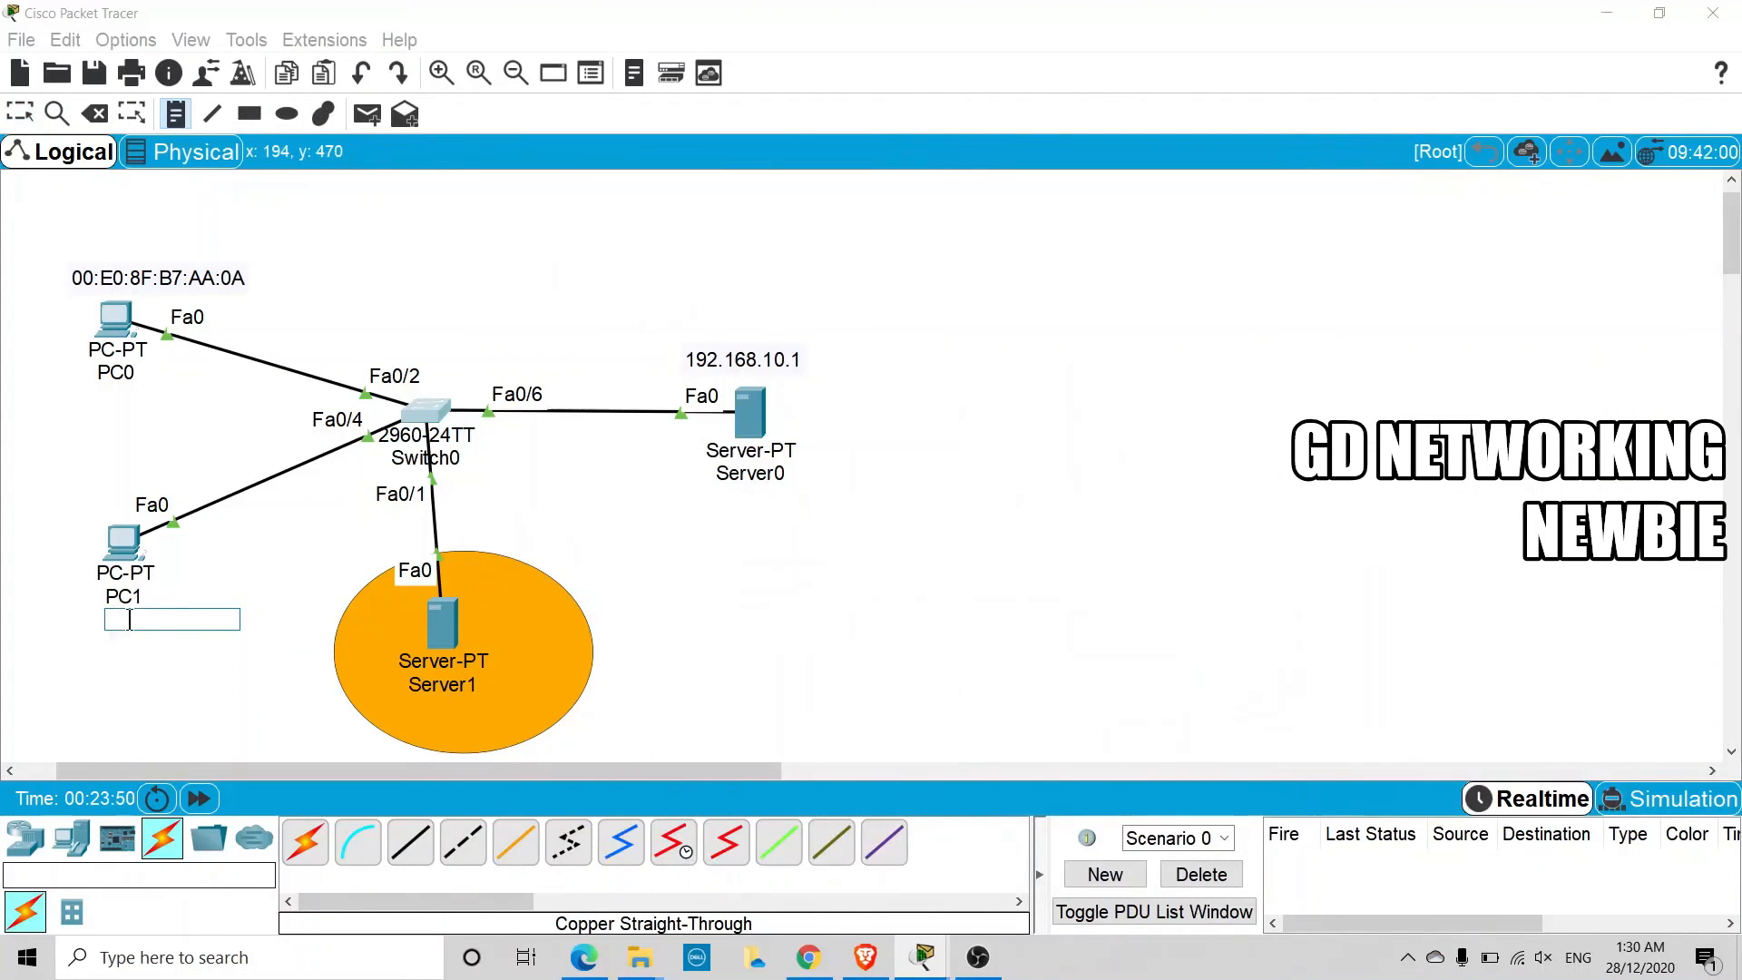
{"action": "key", "text": "ctrl+v"}
{"action": "left_click", "coordinate": [266, 672]}
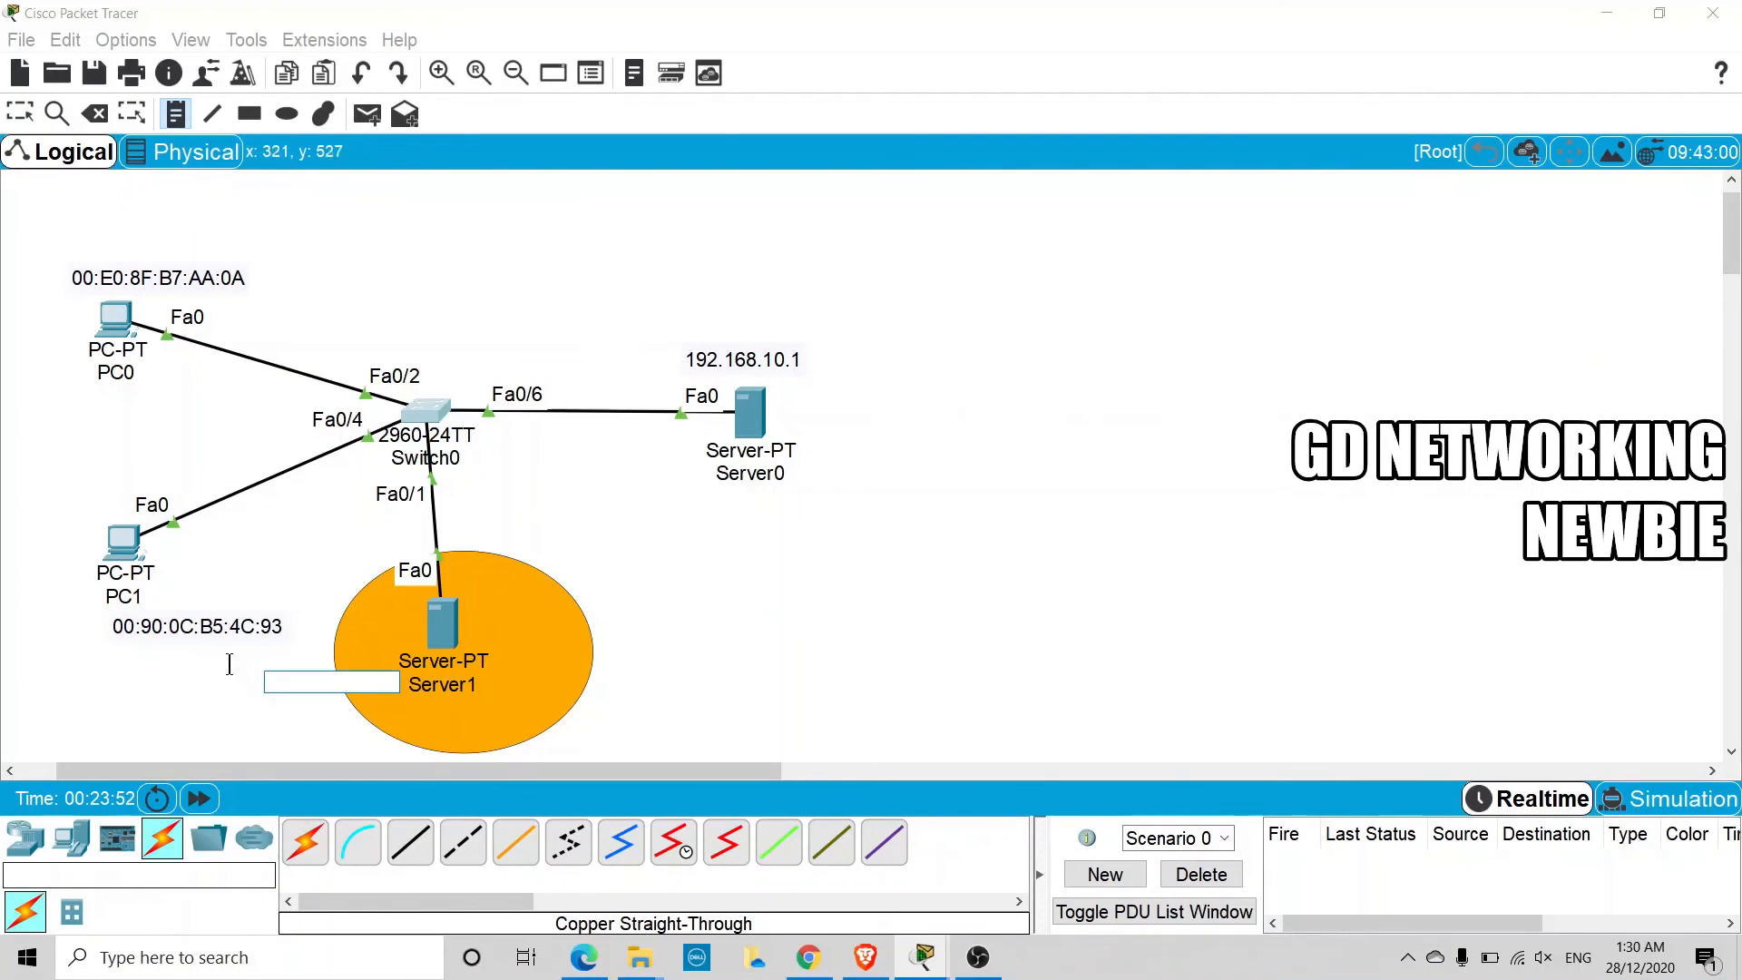
{"action": "key", "text": "Escape"}
{"action": "left_click_drag", "start_coordinate": [221, 607], "coordinate": [154, 617]}
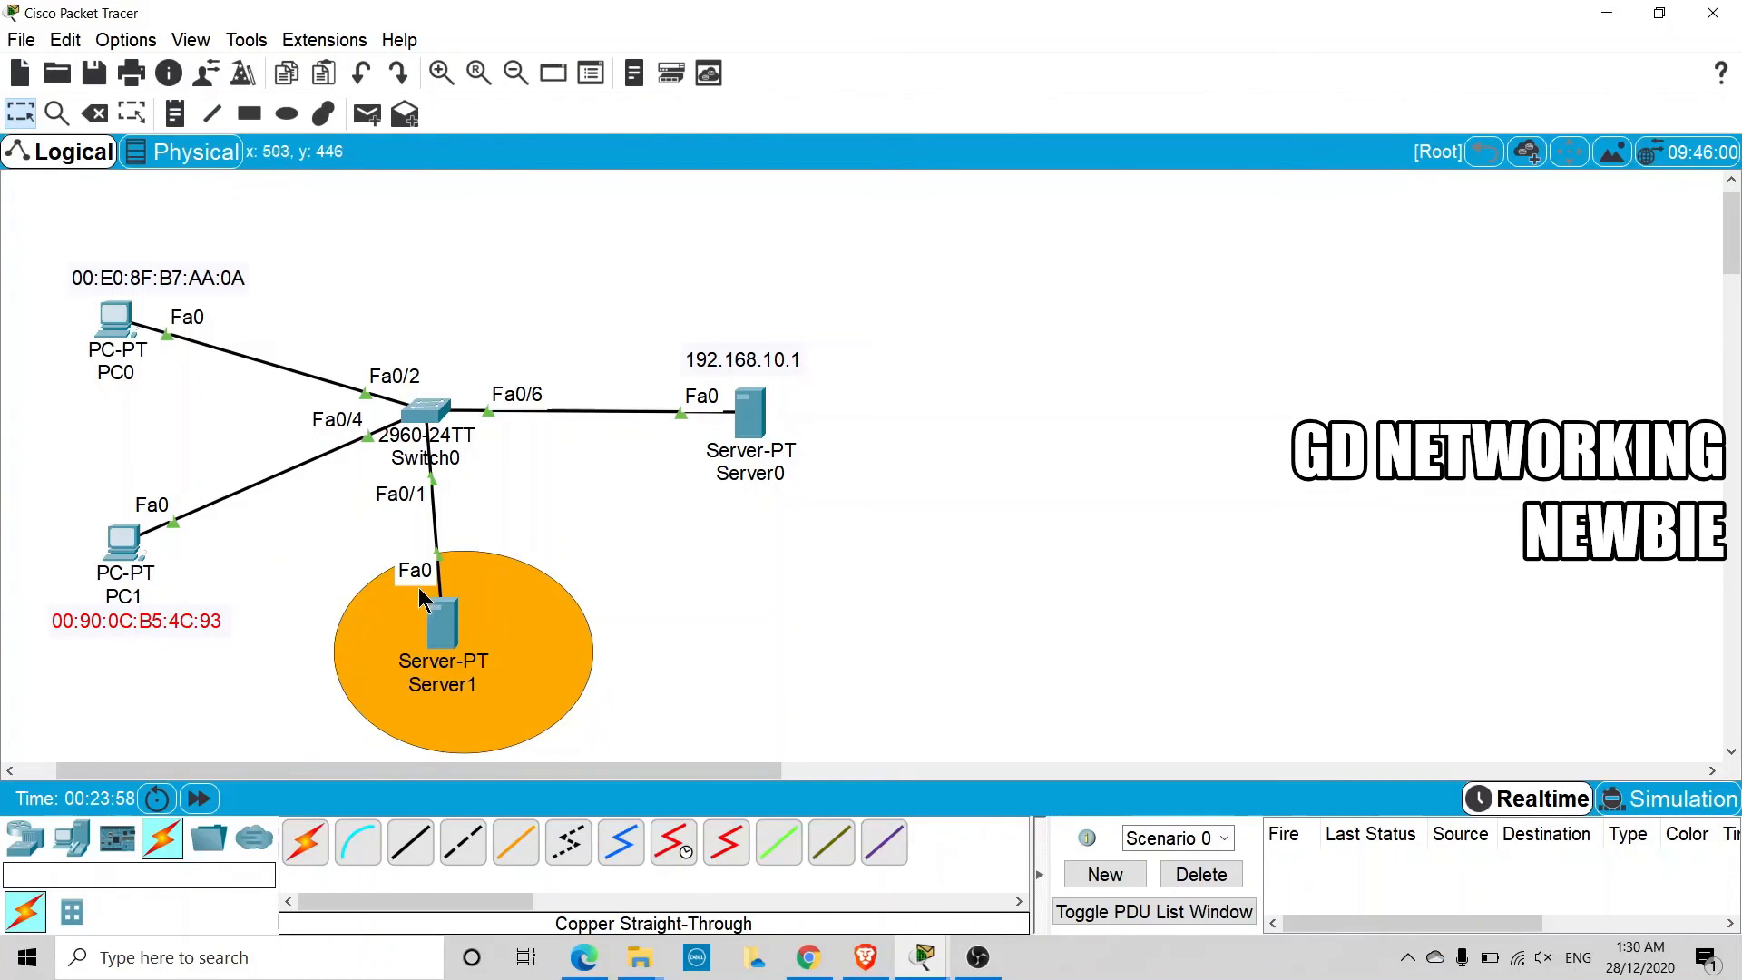
Review the DHCP snooping binding table in Switch0's CLI, put the window away, and inspect PC0's port summary in the topology
{"action": "left_click", "coordinate": [462, 420]}
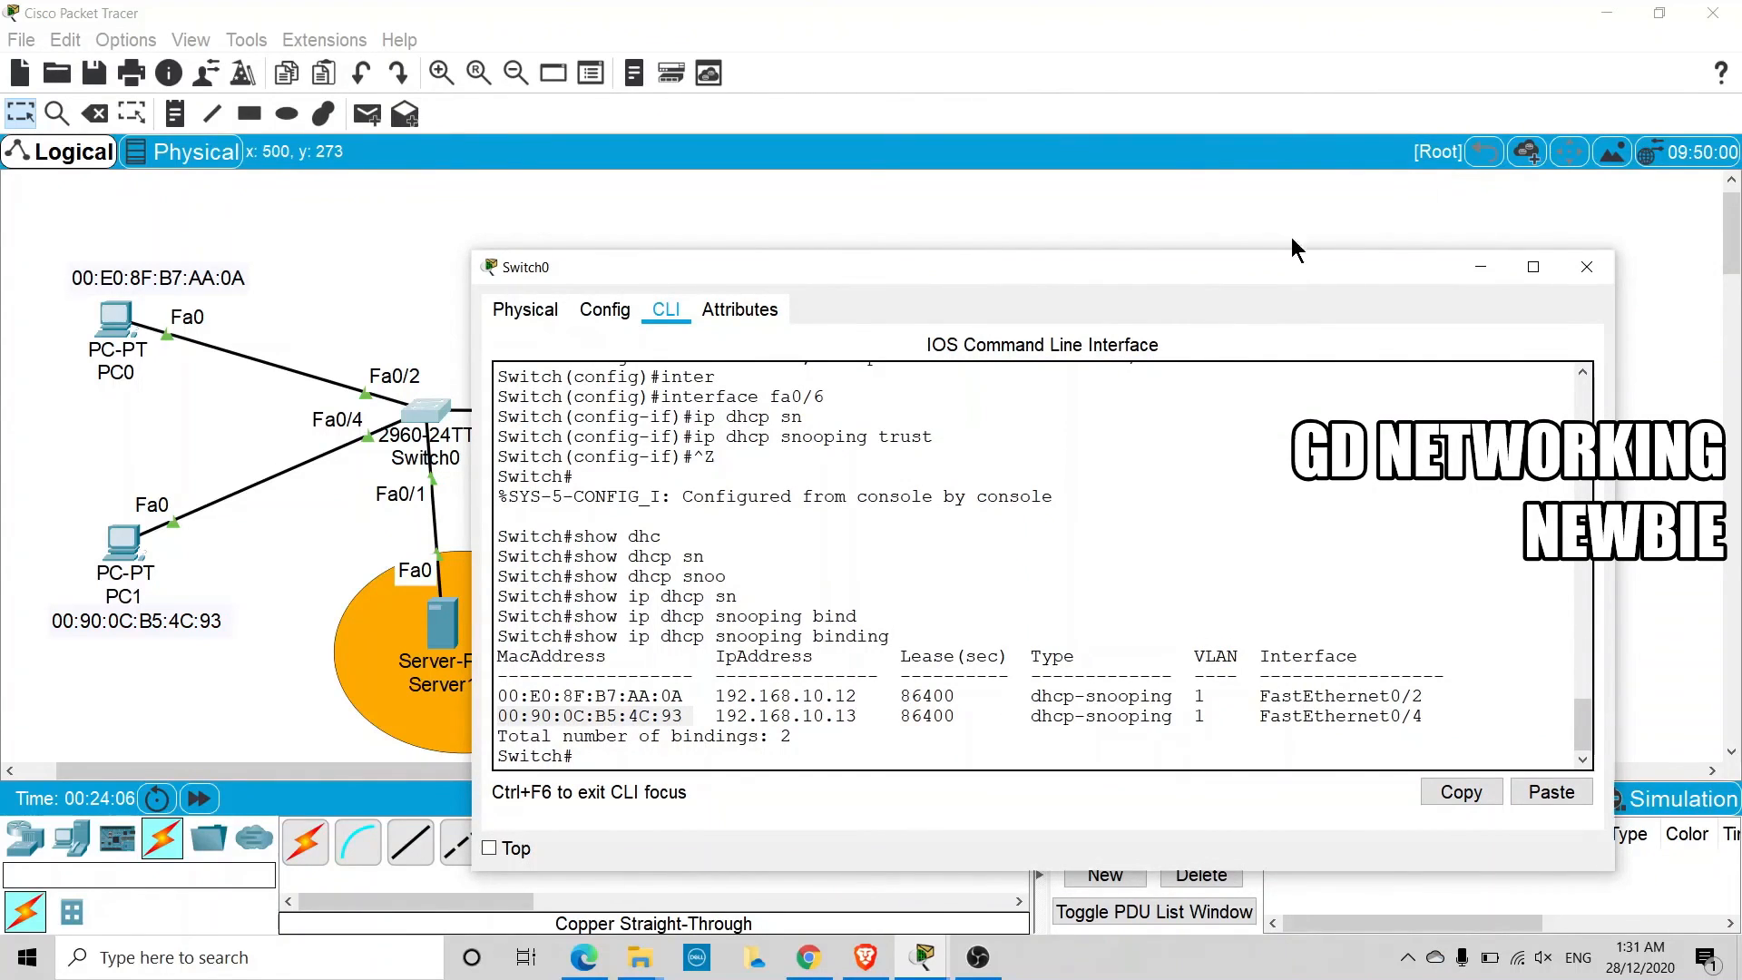
{"action": "left_click", "coordinate": [1462, 266]}
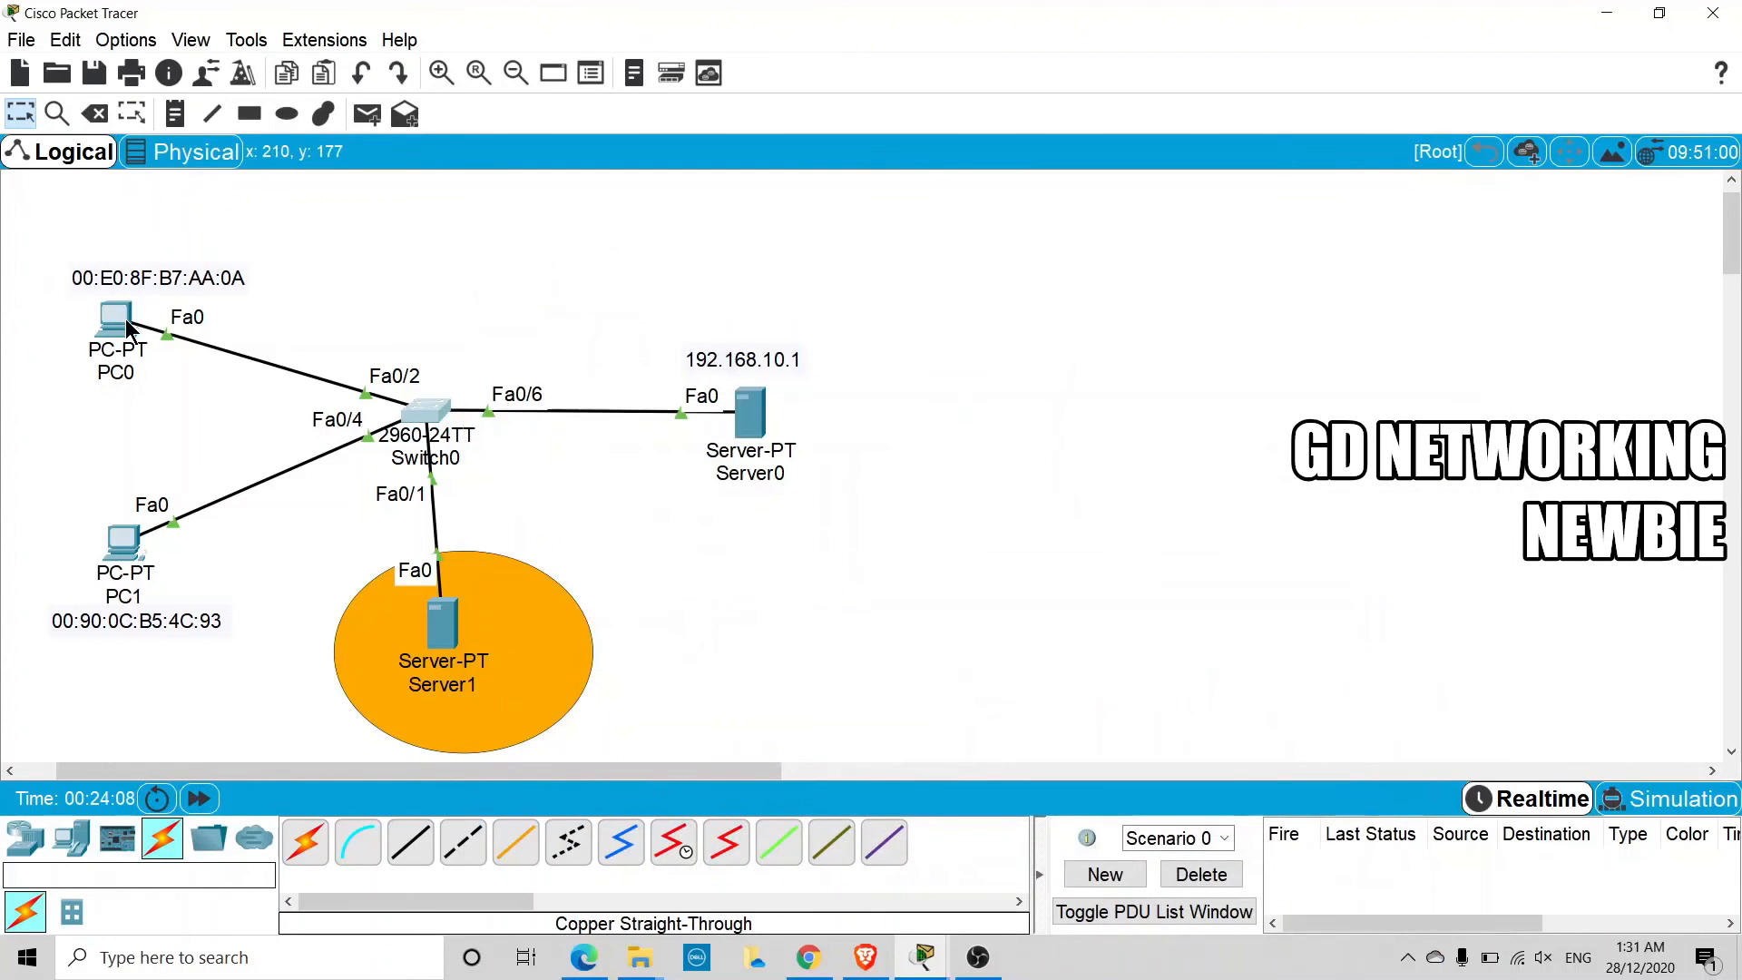
{"action": "mouse_move", "coordinate": [128, 328]}
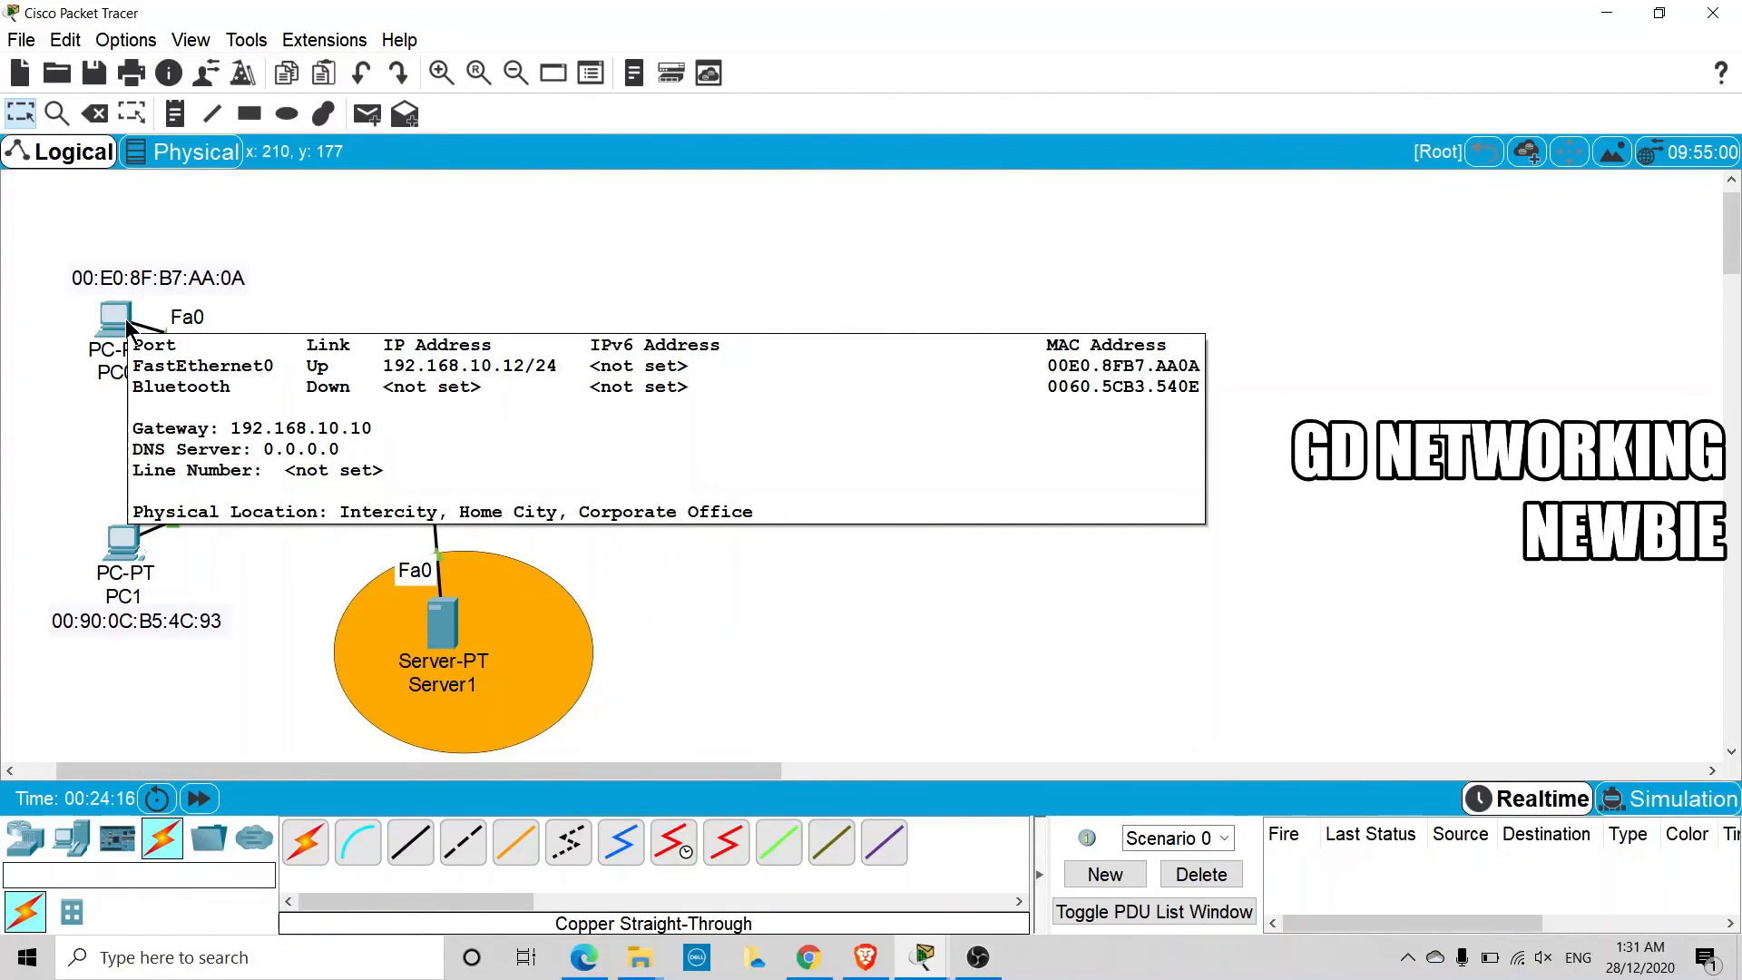
Run ipconfig /all in PC0's Command Prompt
{"action": "left_click", "coordinate": [125, 318]}
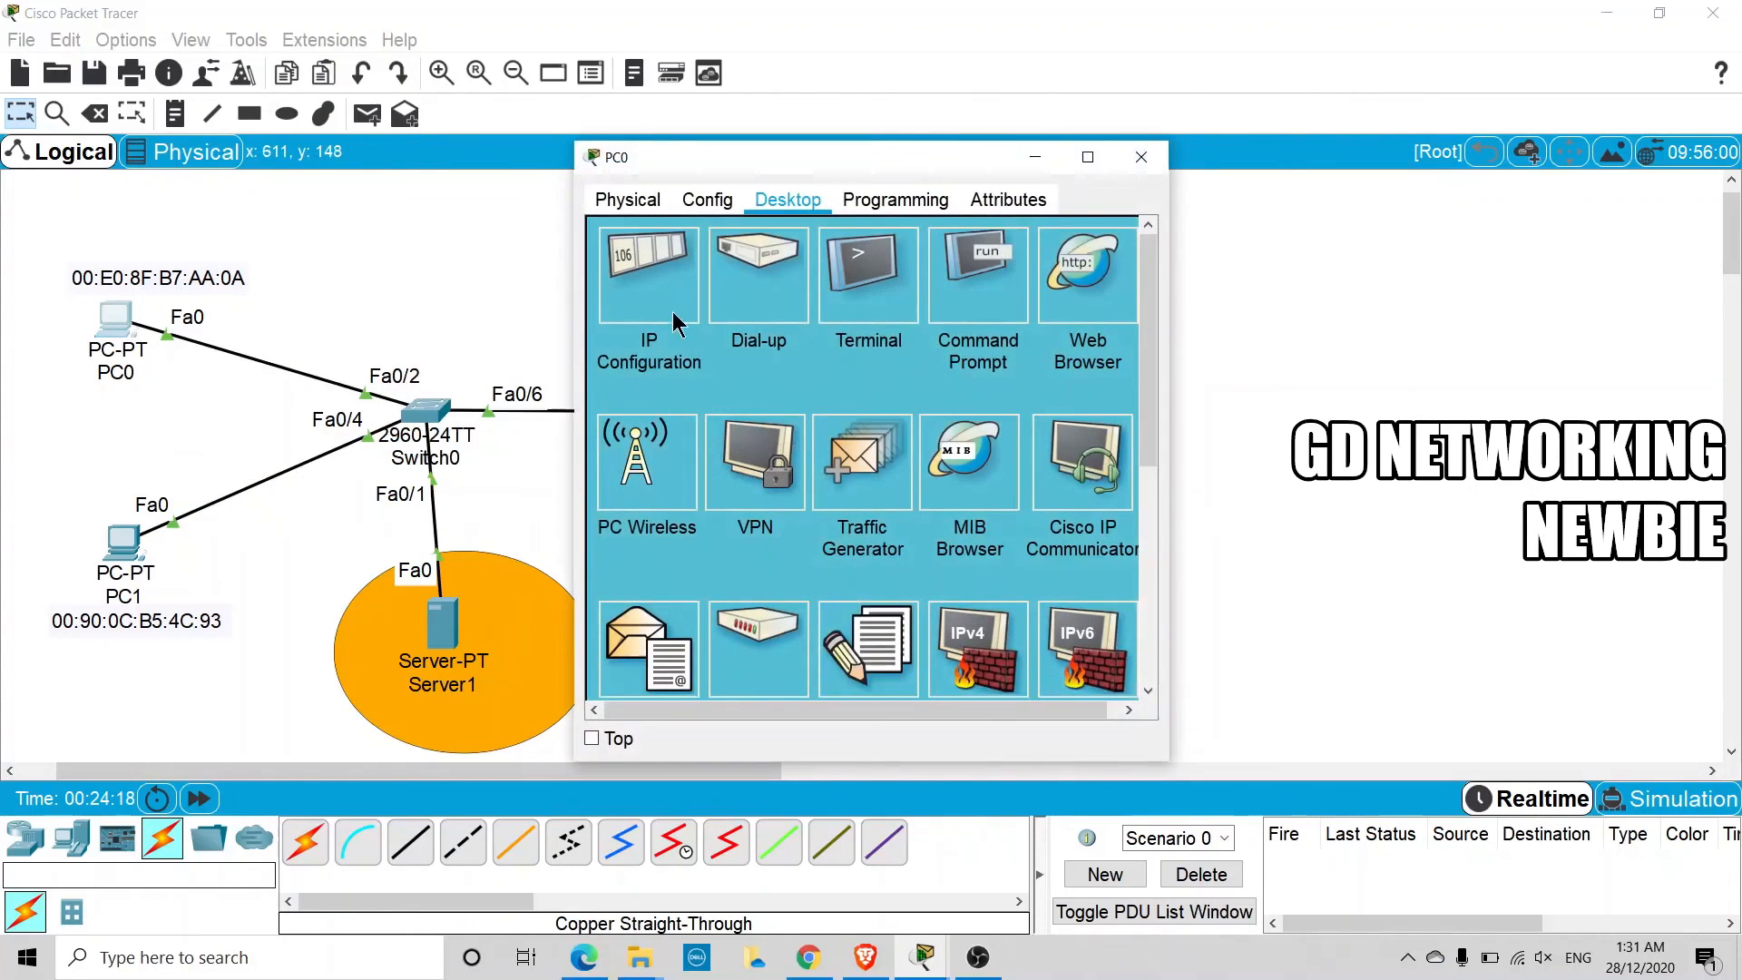
{"action": "left_click", "coordinate": [985, 317]}
{"action": "type", "text": "ipc"}
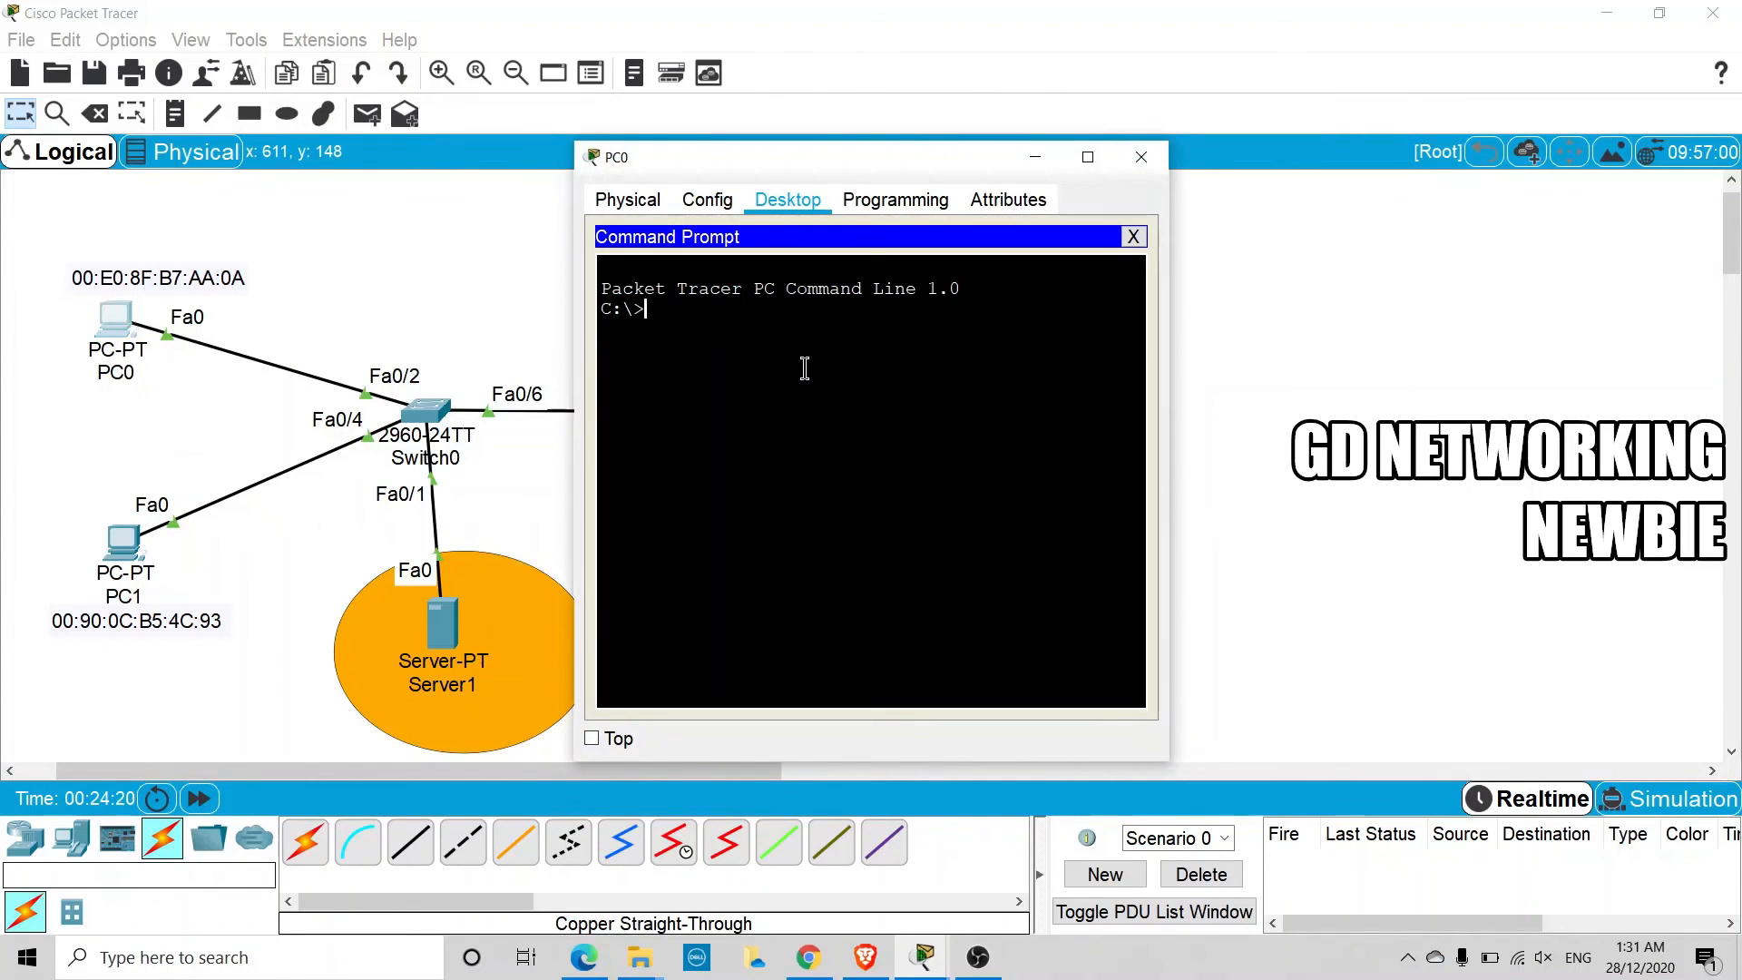
{"action": "type", "text": "onfig"}
{"action": "key", "text": "BackSpace"}
{"action": "type", "text": "ig /all"}
{"action": "key", "text": "Return"}
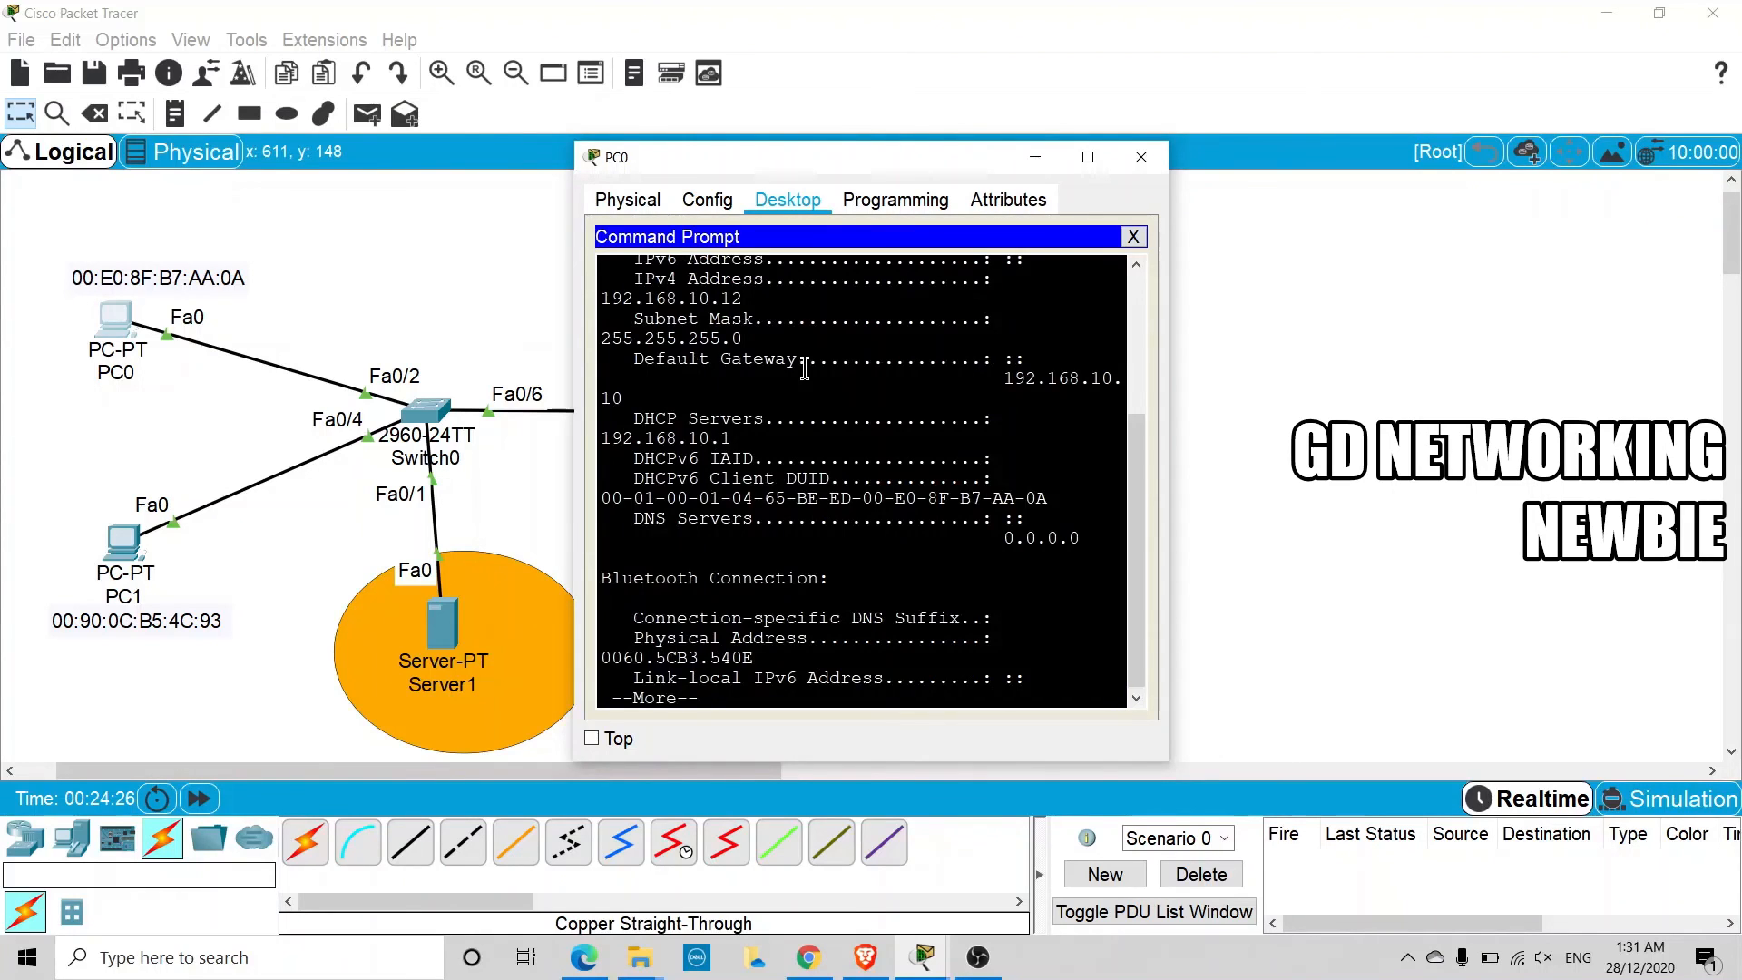
Widen the PC0 window, examine its IPv4 and physical addresses, and return to Switch0's binding table to compare them
{"action": "left_click_drag", "start_coordinate": [575, 378], "coordinate": [381, 377]}
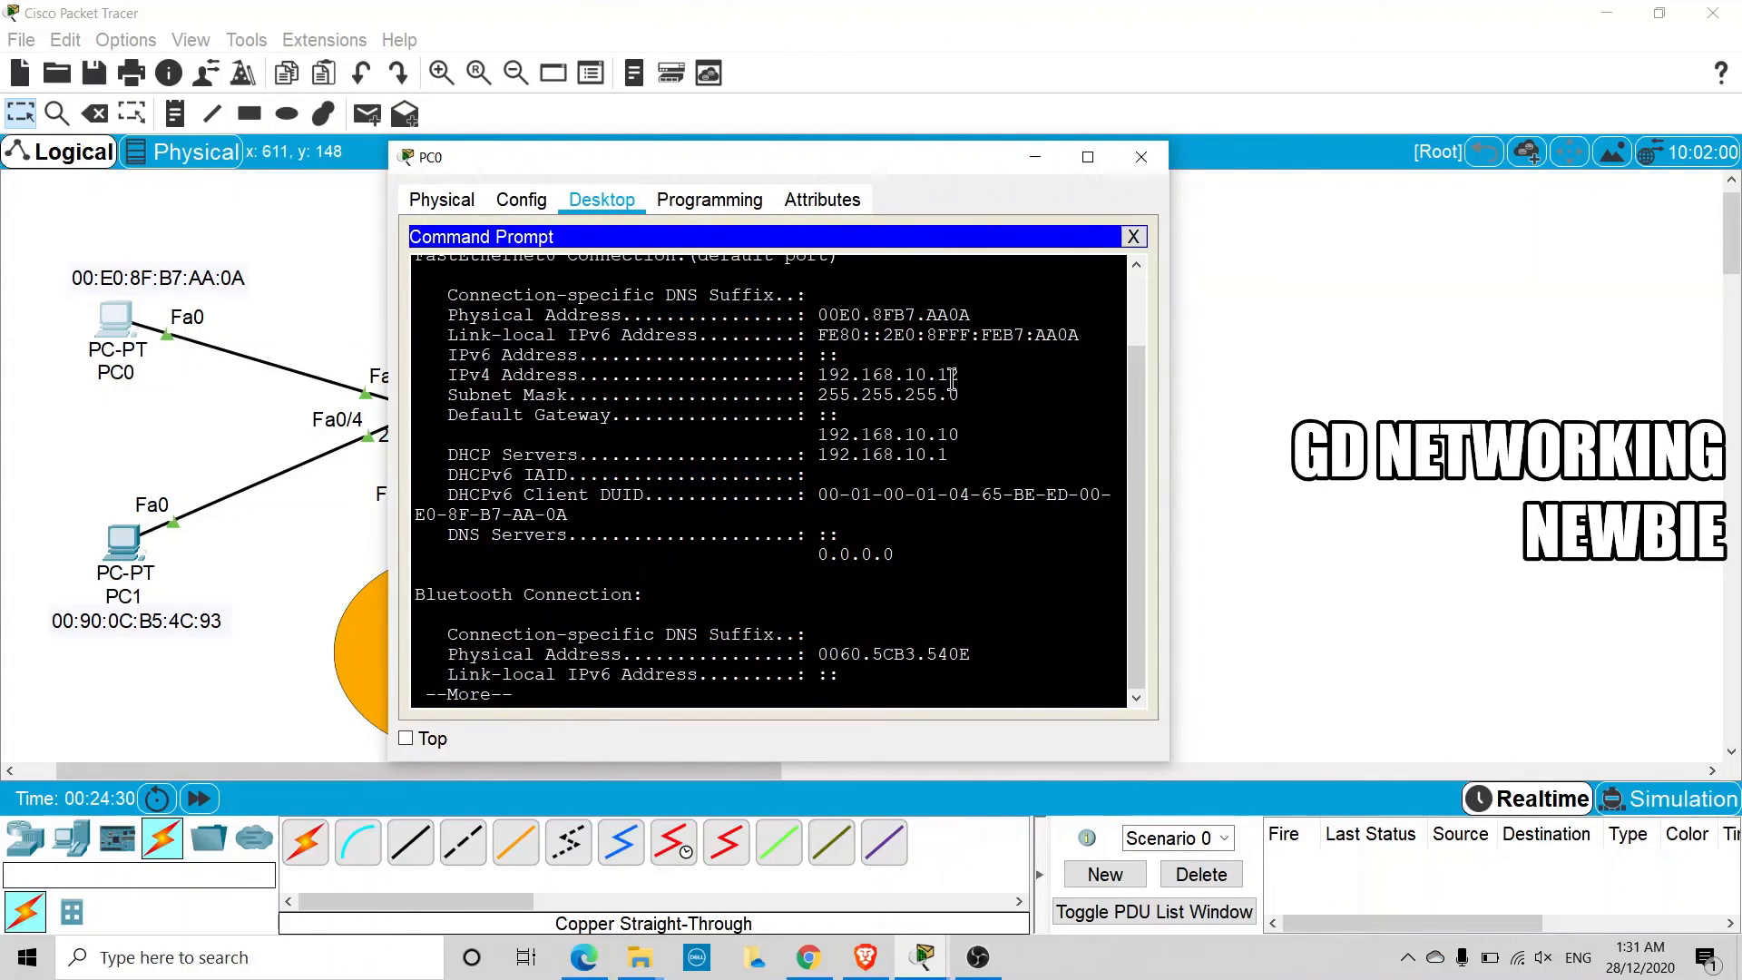
{"action": "left_click_drag", "start_coordinate": [957, 375], "coordinate": [829, 375]}
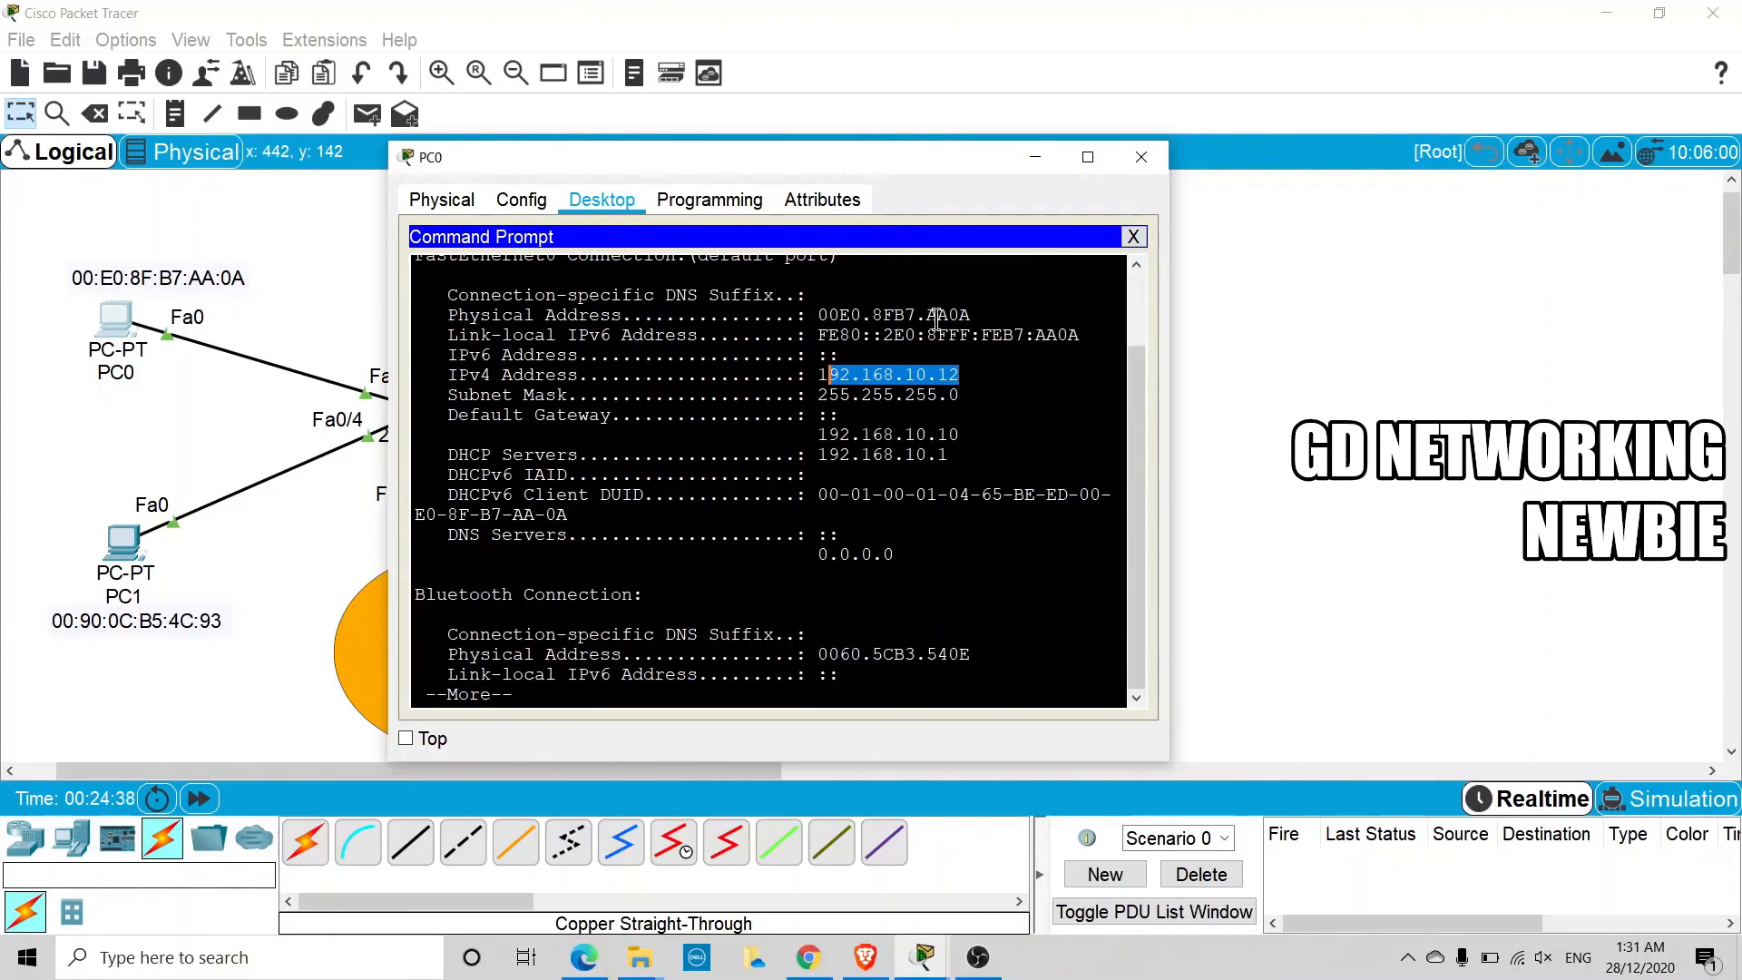
{"action": "left_click_drag", "start_coordinate": [927, 316], "coordinate": [973, 316]}
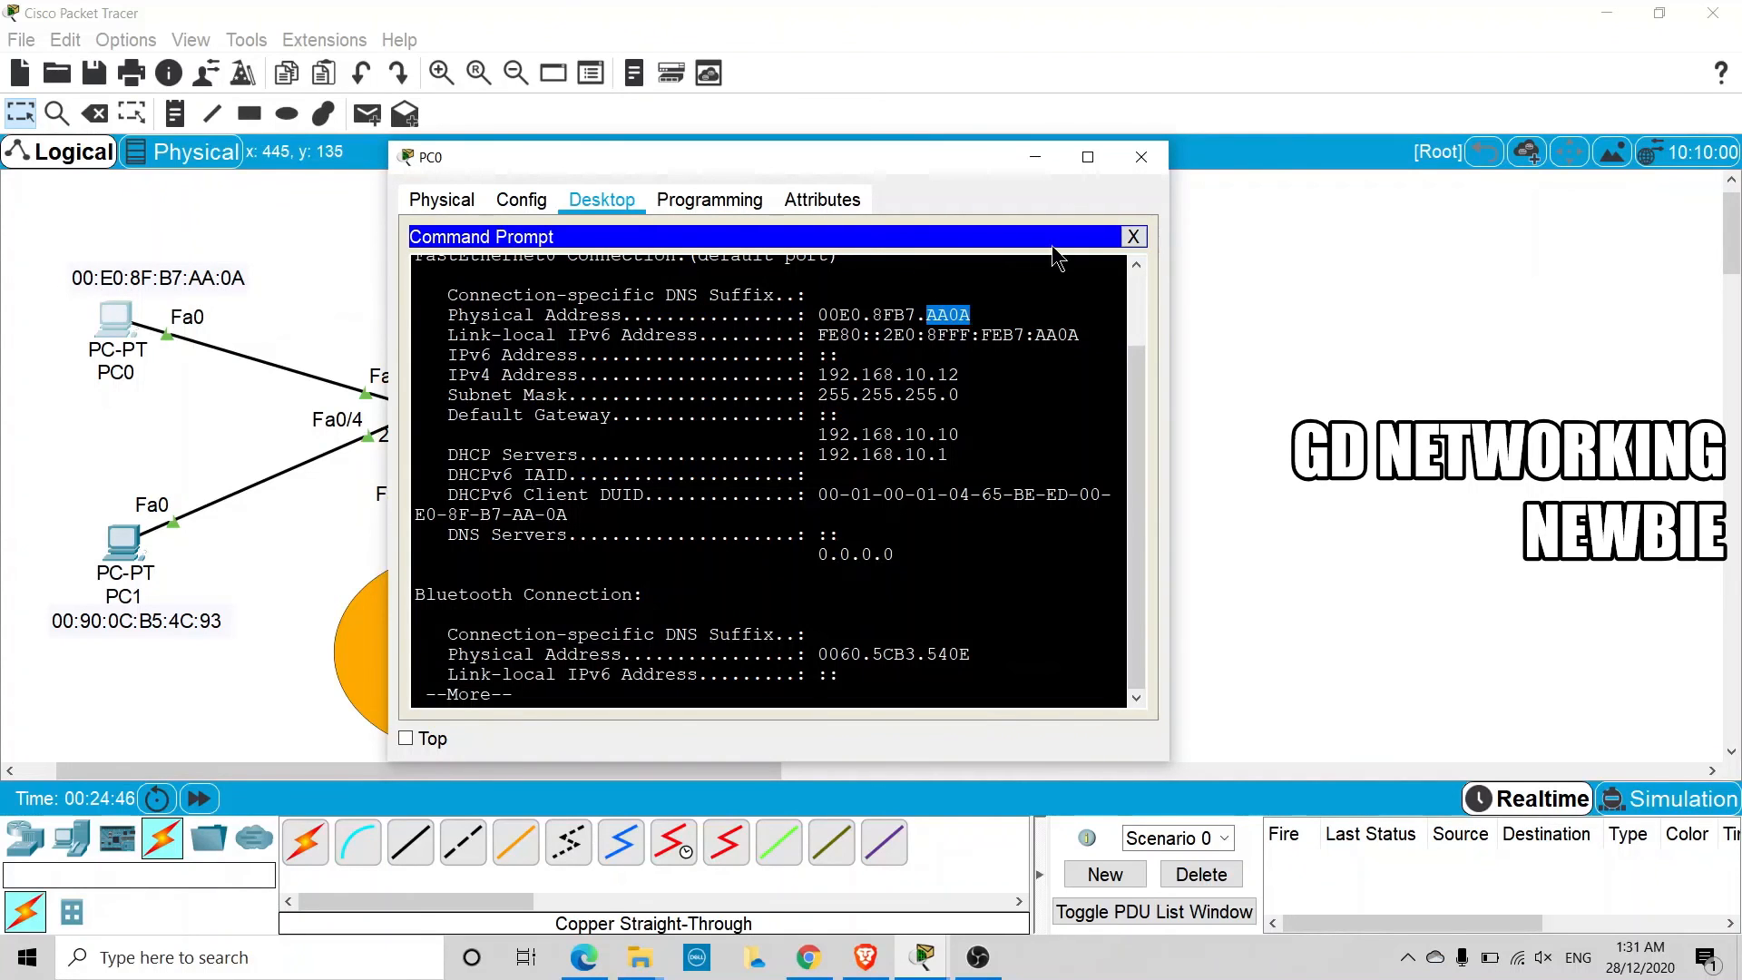
{"action": "left_click", "coordinate": [1141, 157]}
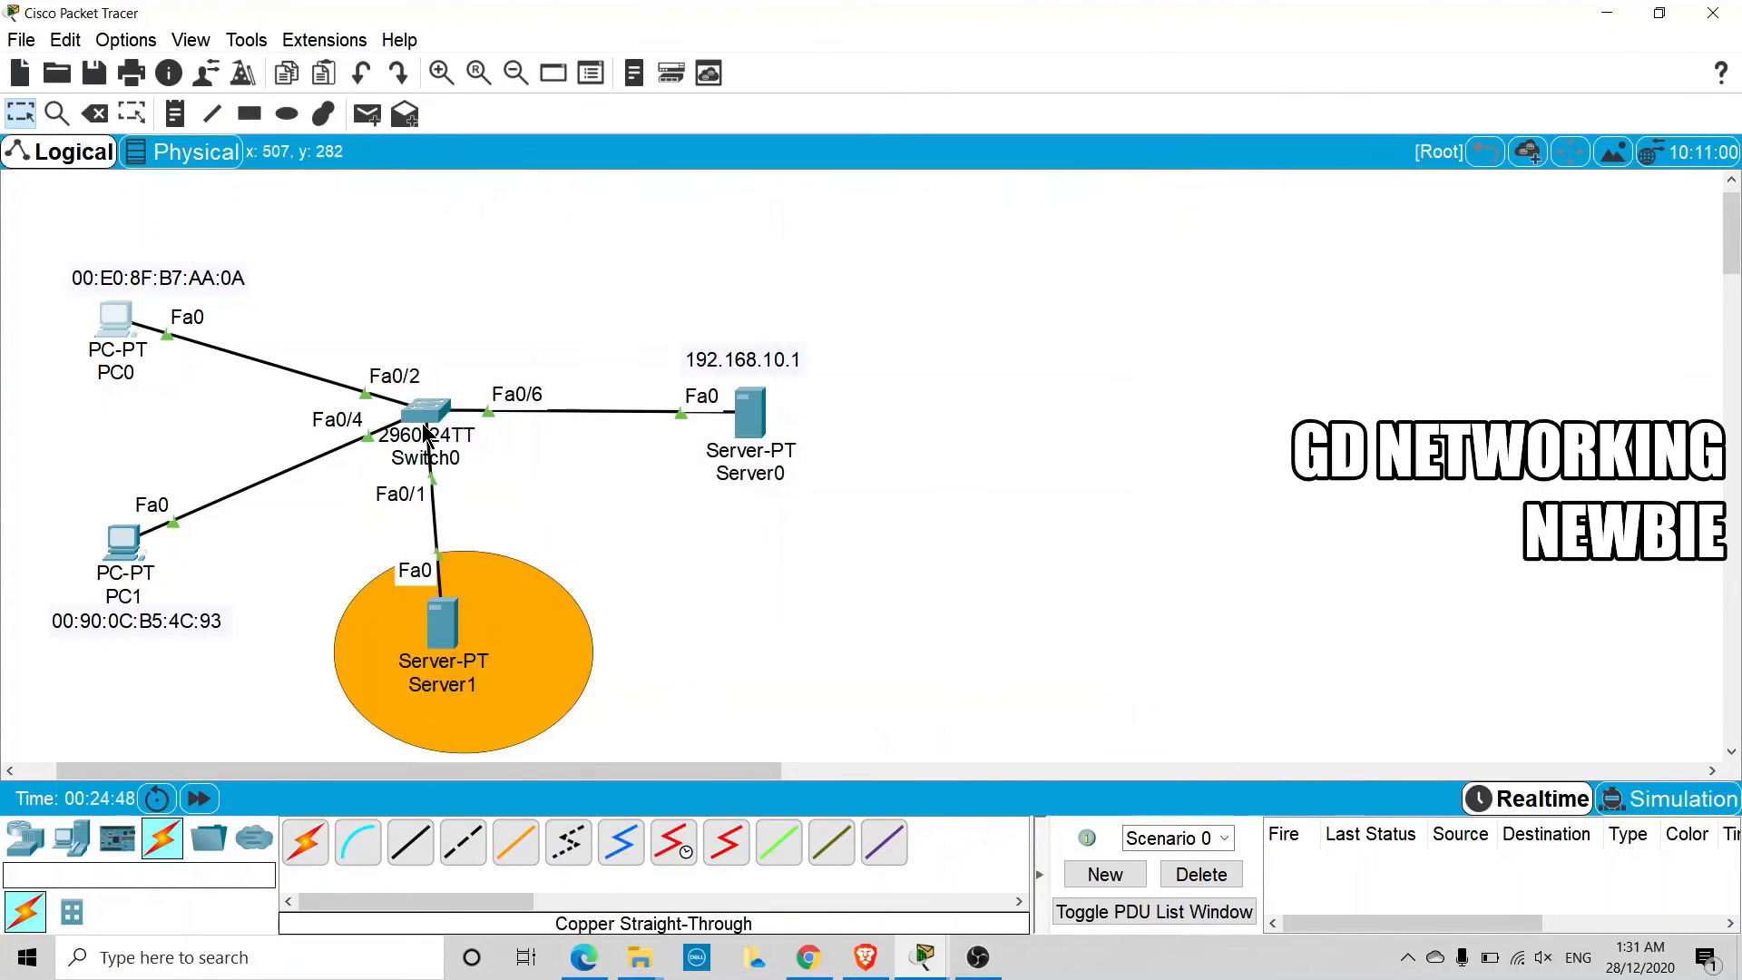
{"action": "left_click", "coordinate": [426, 410]}
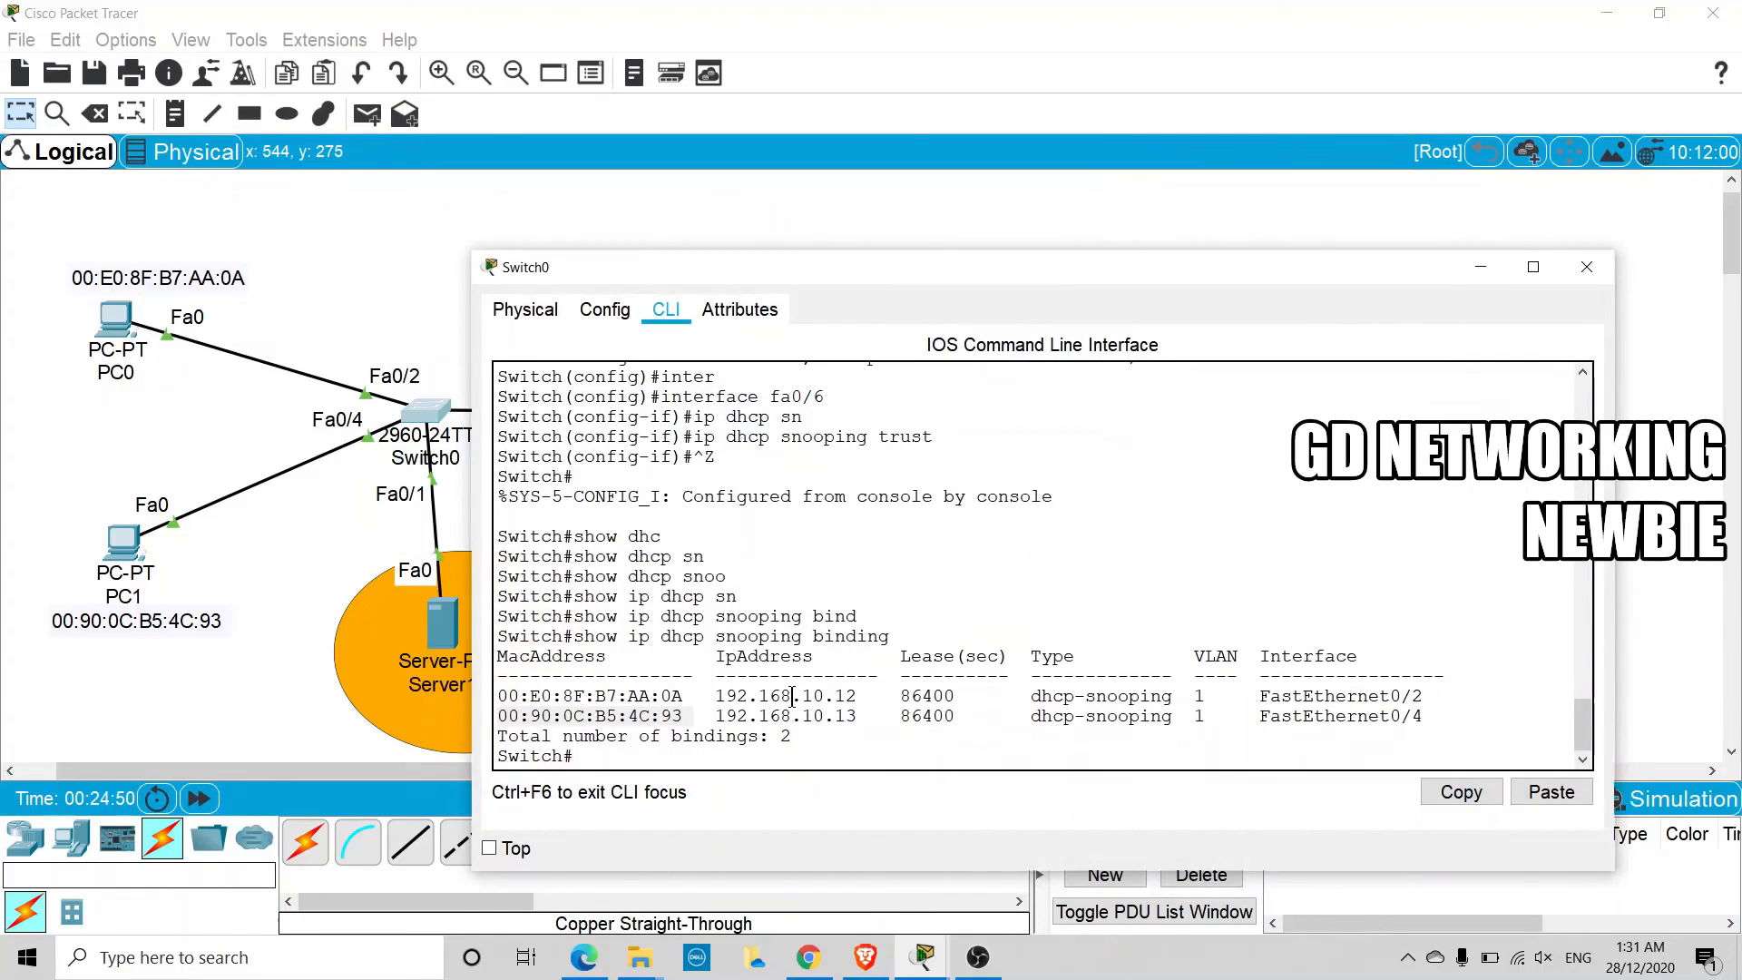